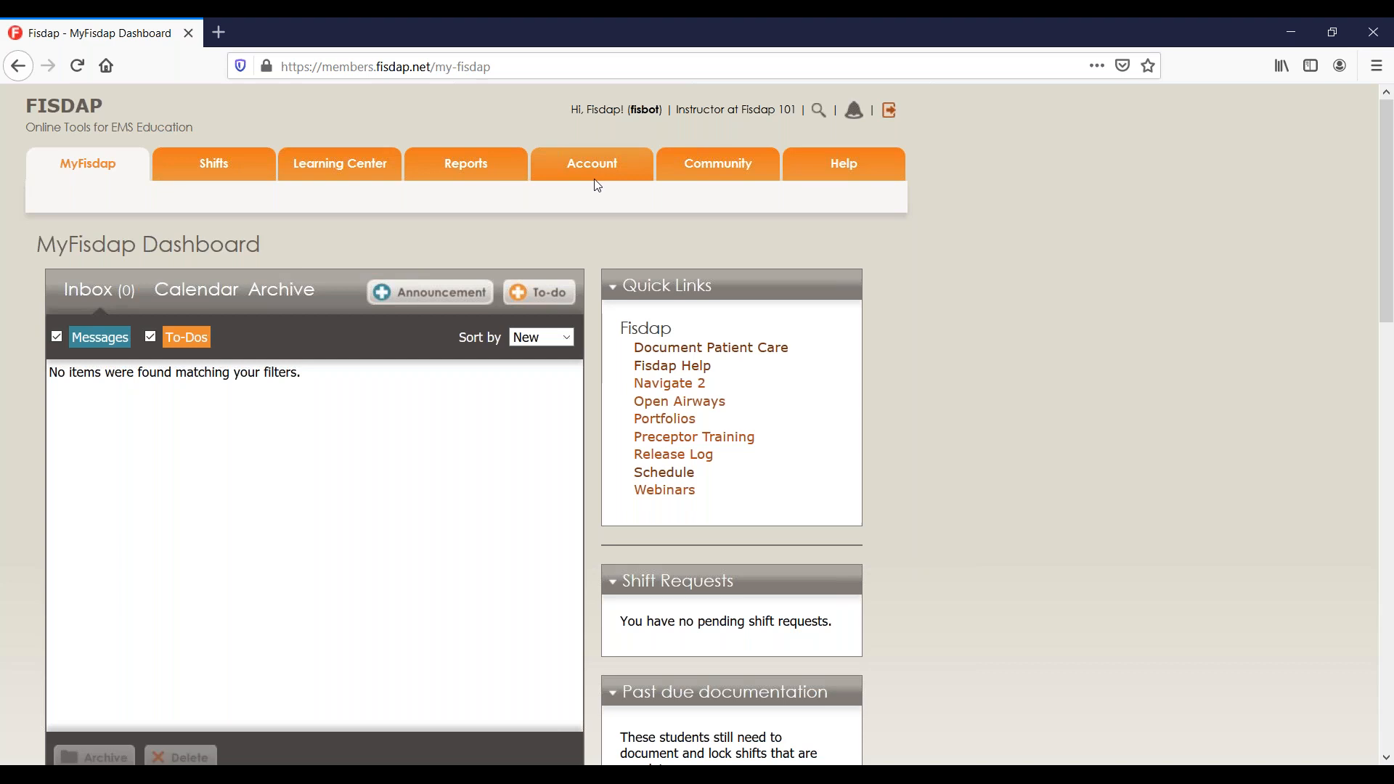
Go to the Account page and scroll down to its Program Settings section.
mouse_move(216, 187)
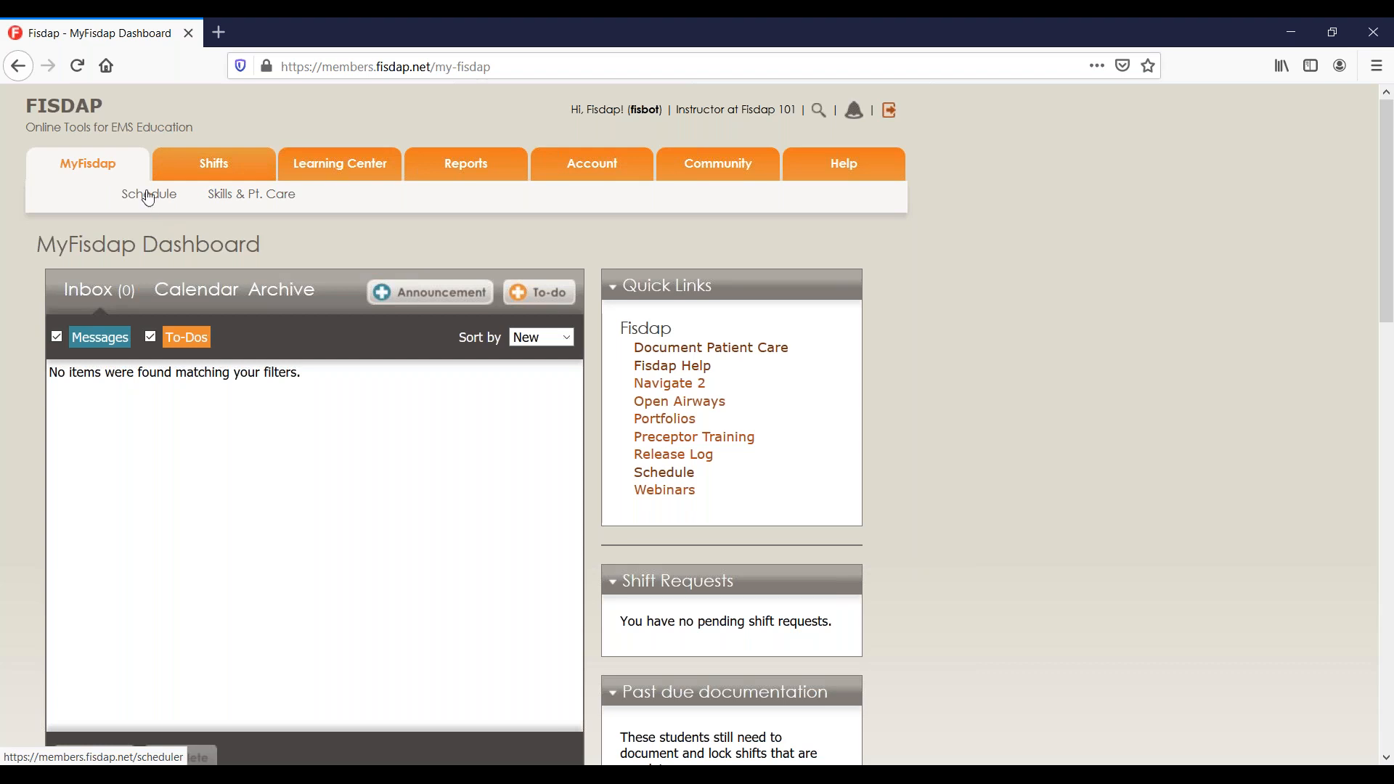
left_click(585, 170)
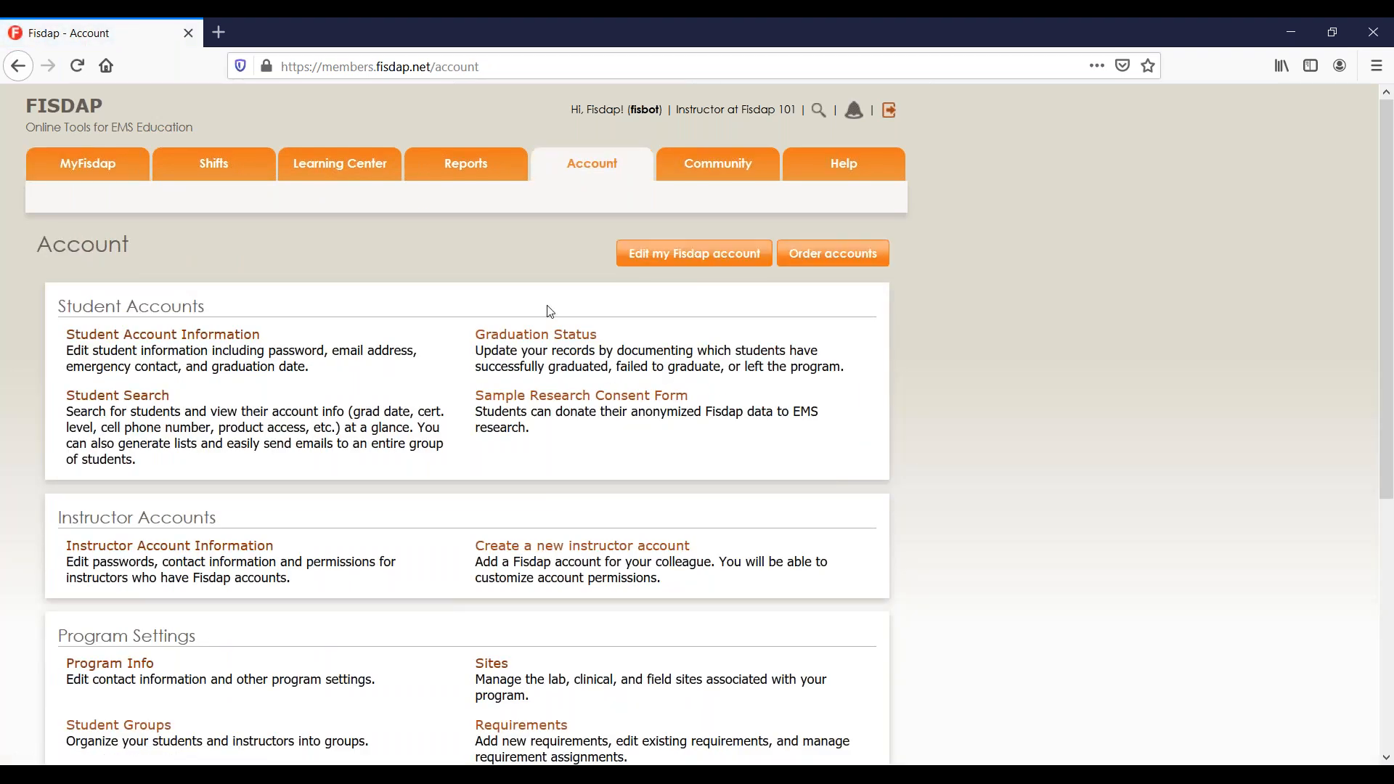
scroll(548, 307, "down", 3)
scroll(696, 425, "down", 2)
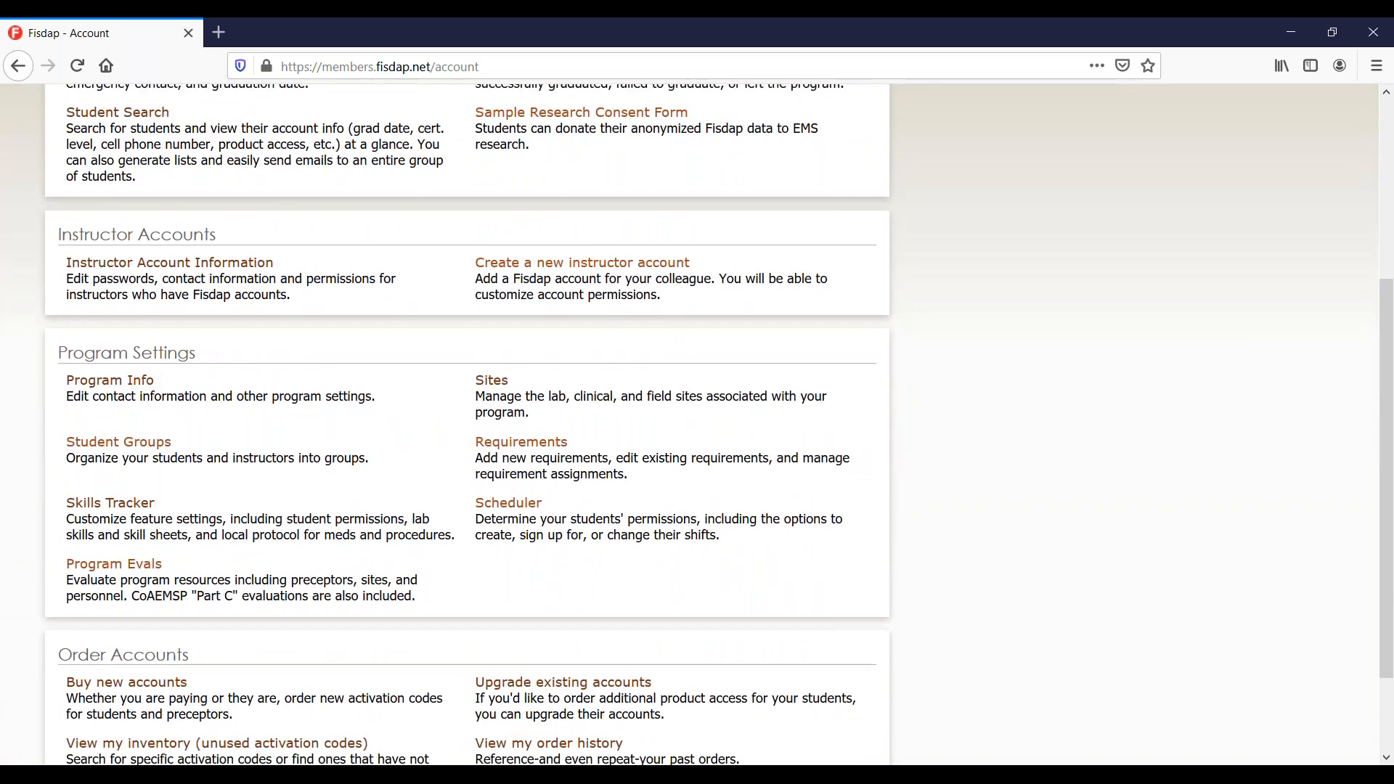
scroll(697, 425, "down", 2)
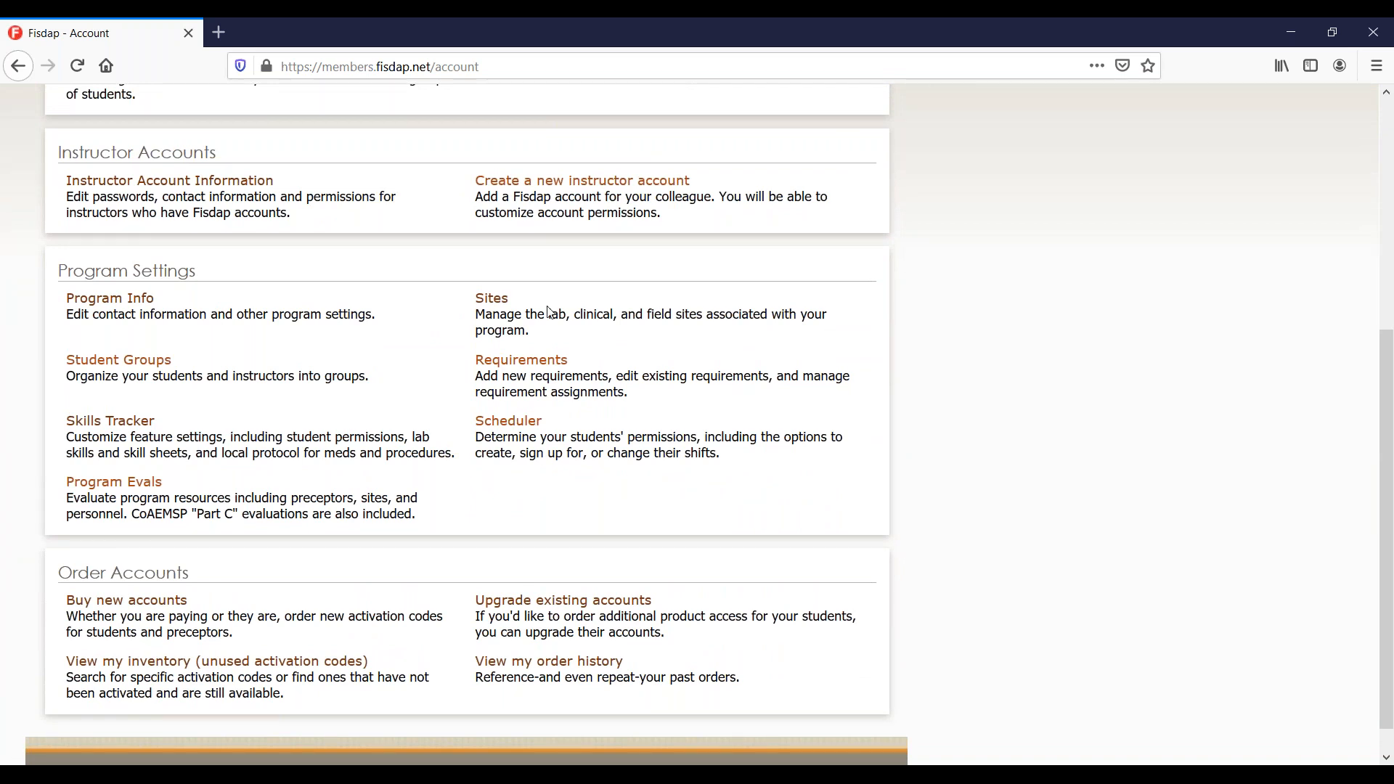
scroll(550, 313, "up", 8)
scroll(550, 312, "down", 2)
scroll(550, 312, "down", 5)
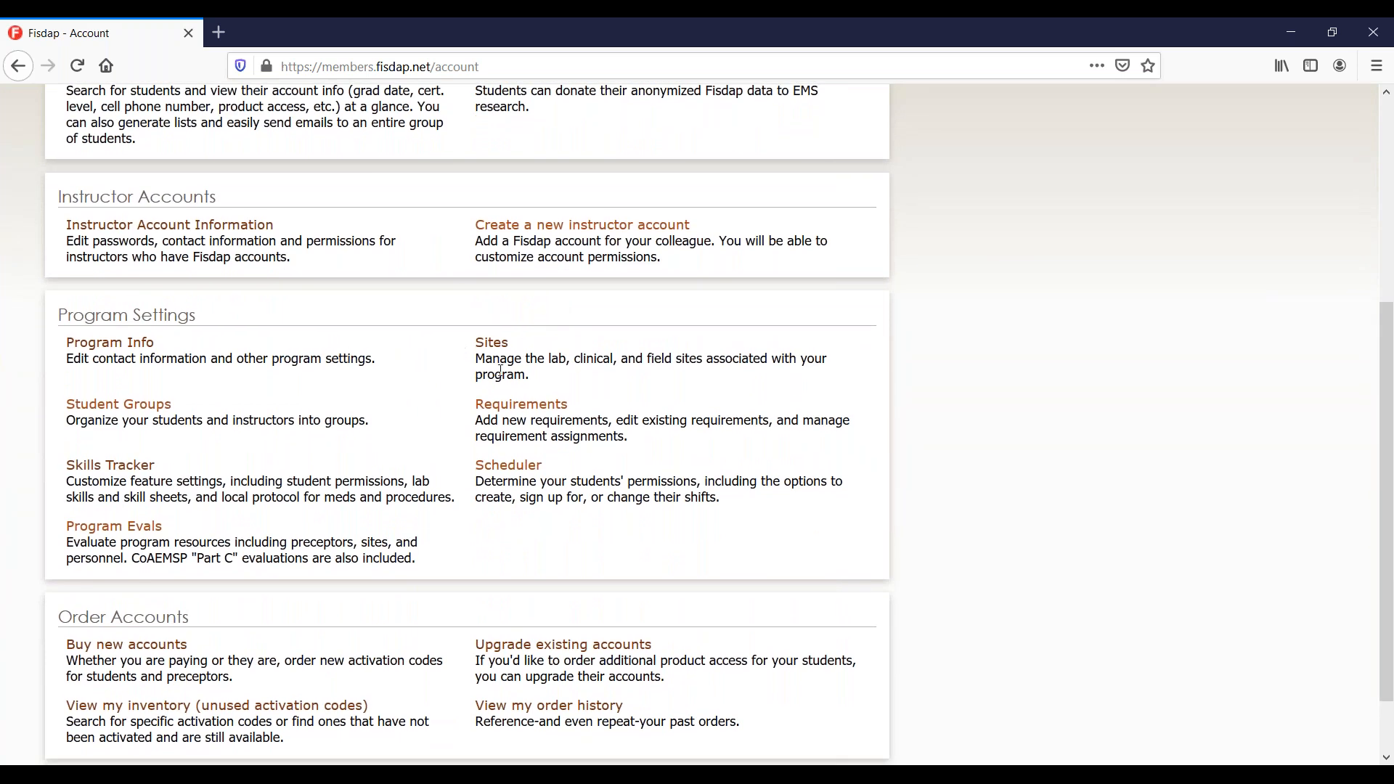
Open the Sites link under Program Settings.
left_click(493, 343)
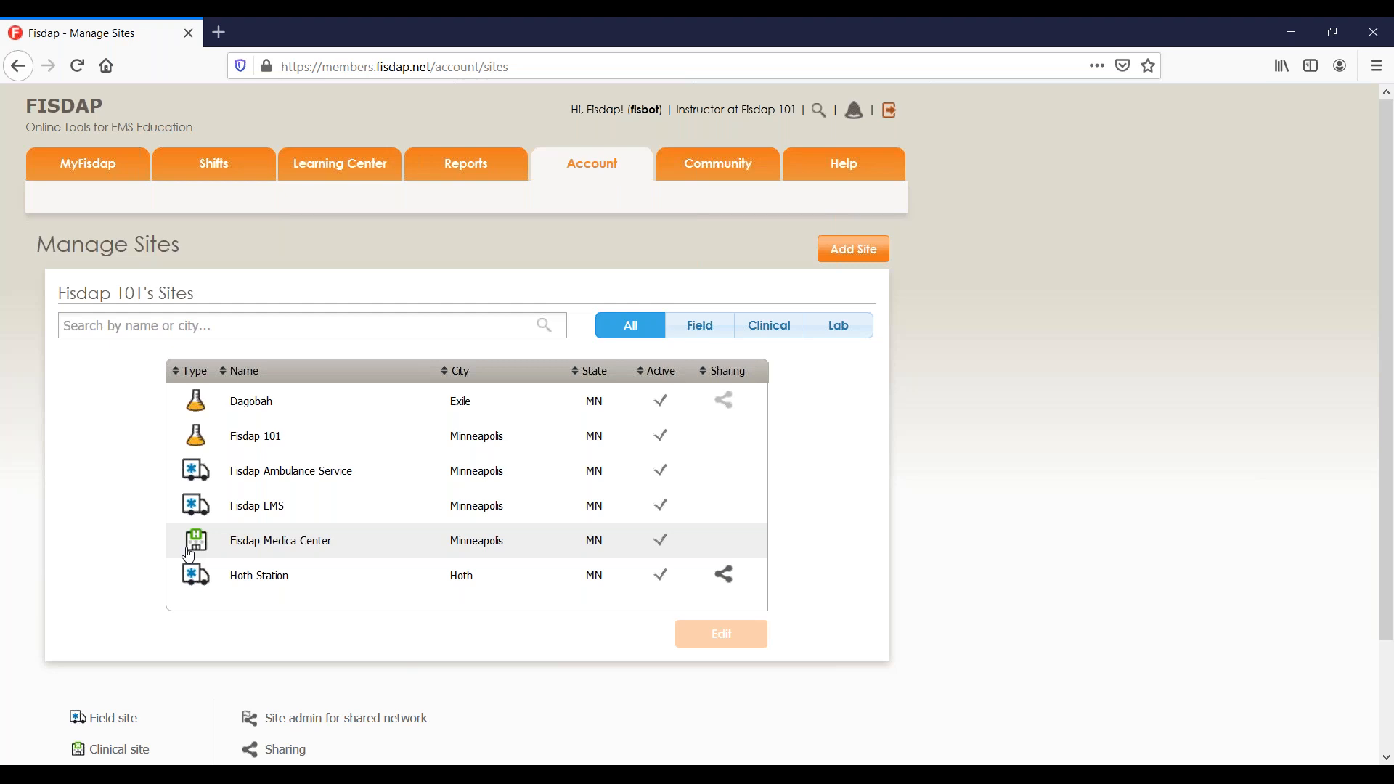
Start adding a site, keep Minnesota as the state and browse the available sites.
left_click(875, 256)
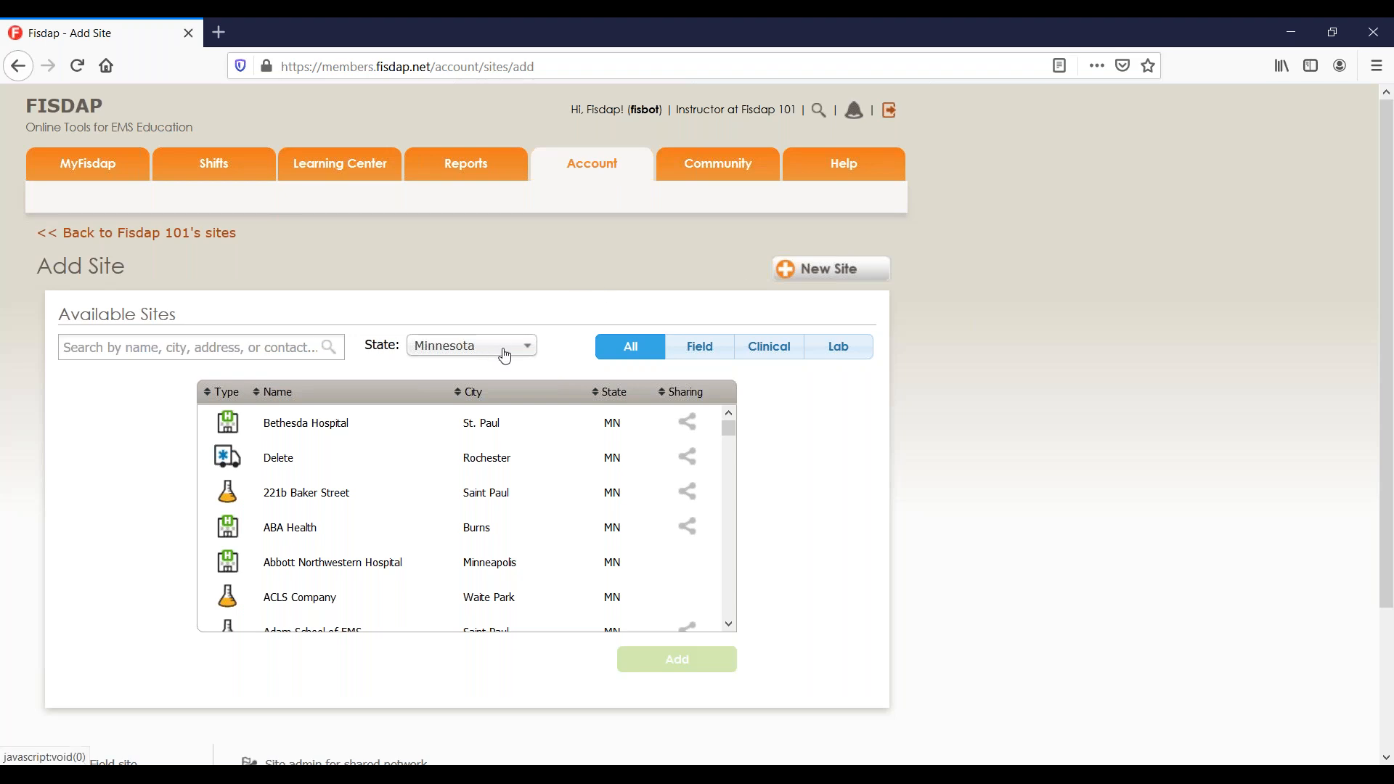
left_click(456, 359)
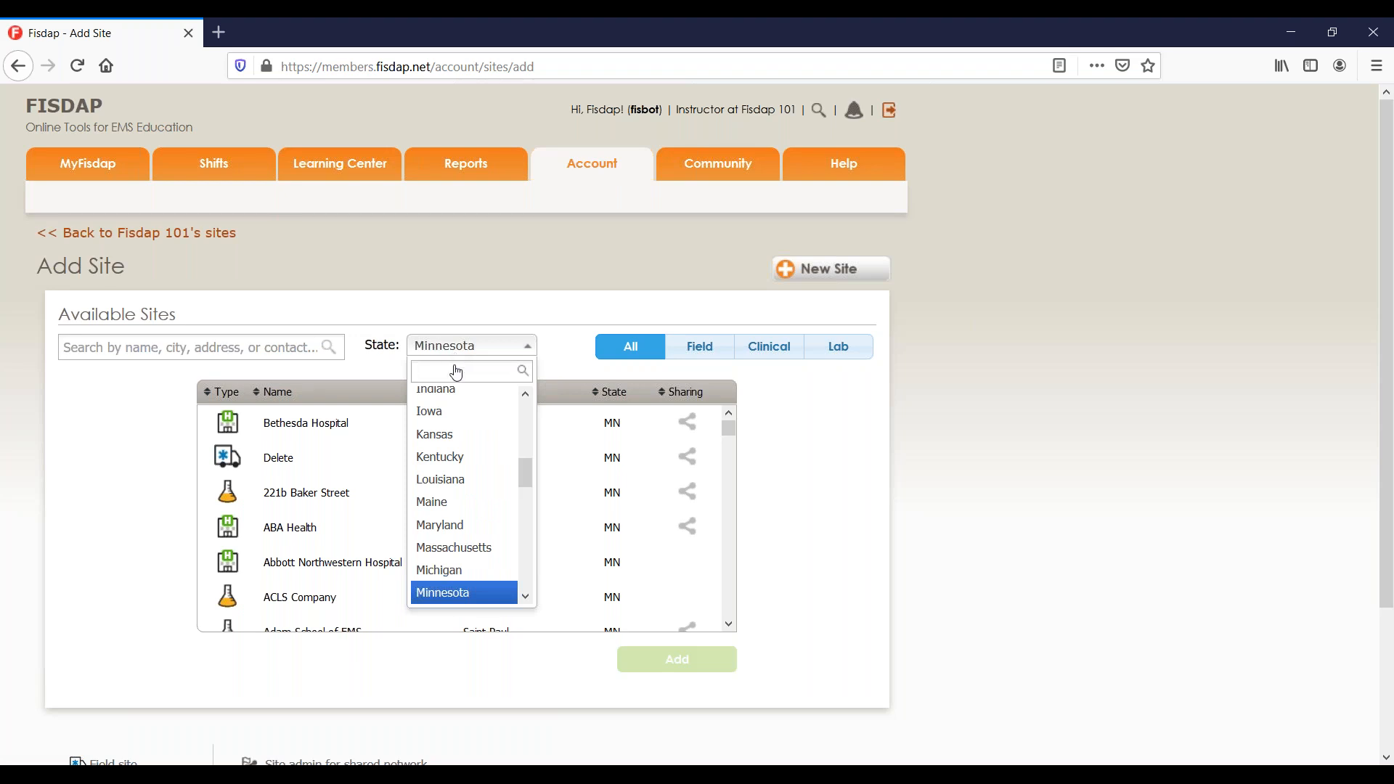
left_click(448, 281)
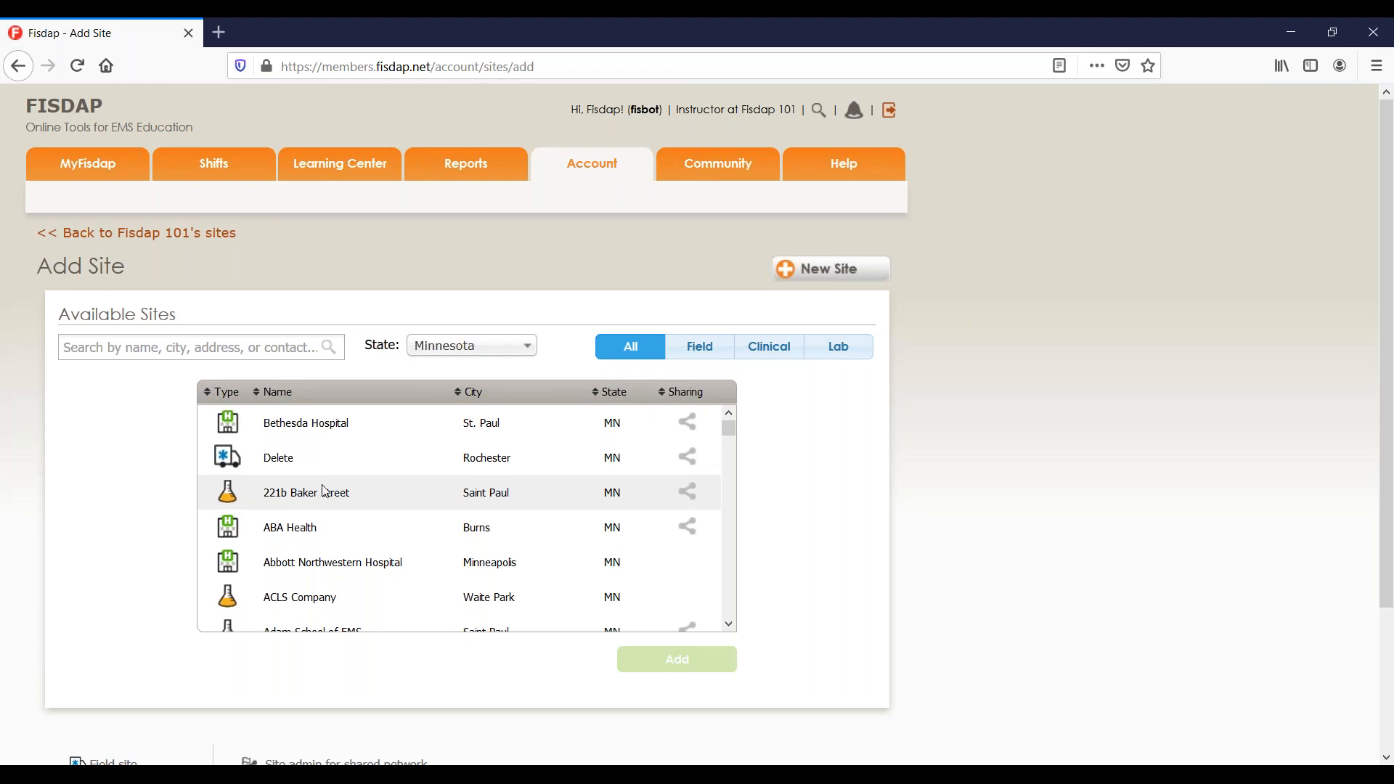
scroll(328, 450, "down", 3)
scroll(331, 455, "down", 8)
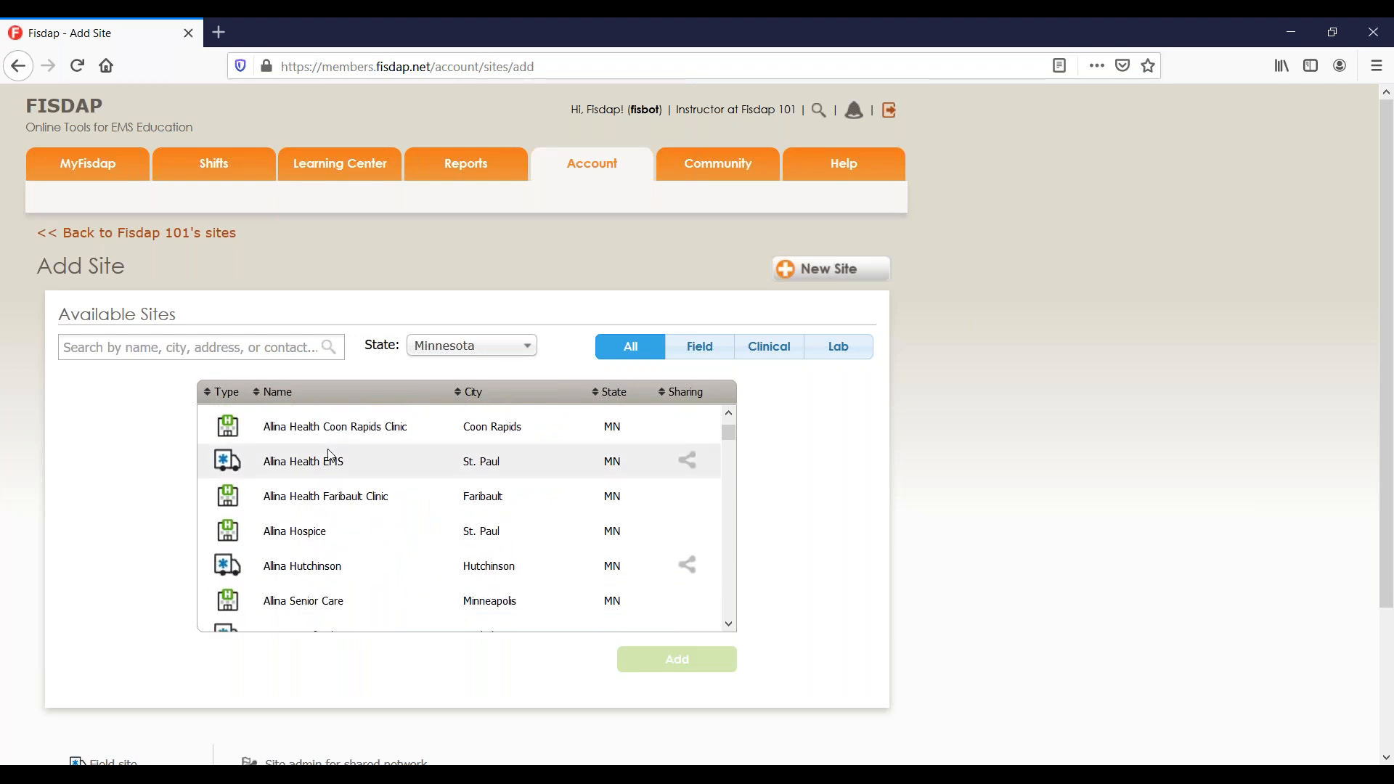
scroll(330, 455, "down", 7)
scroll(330, 455, "down", 10)
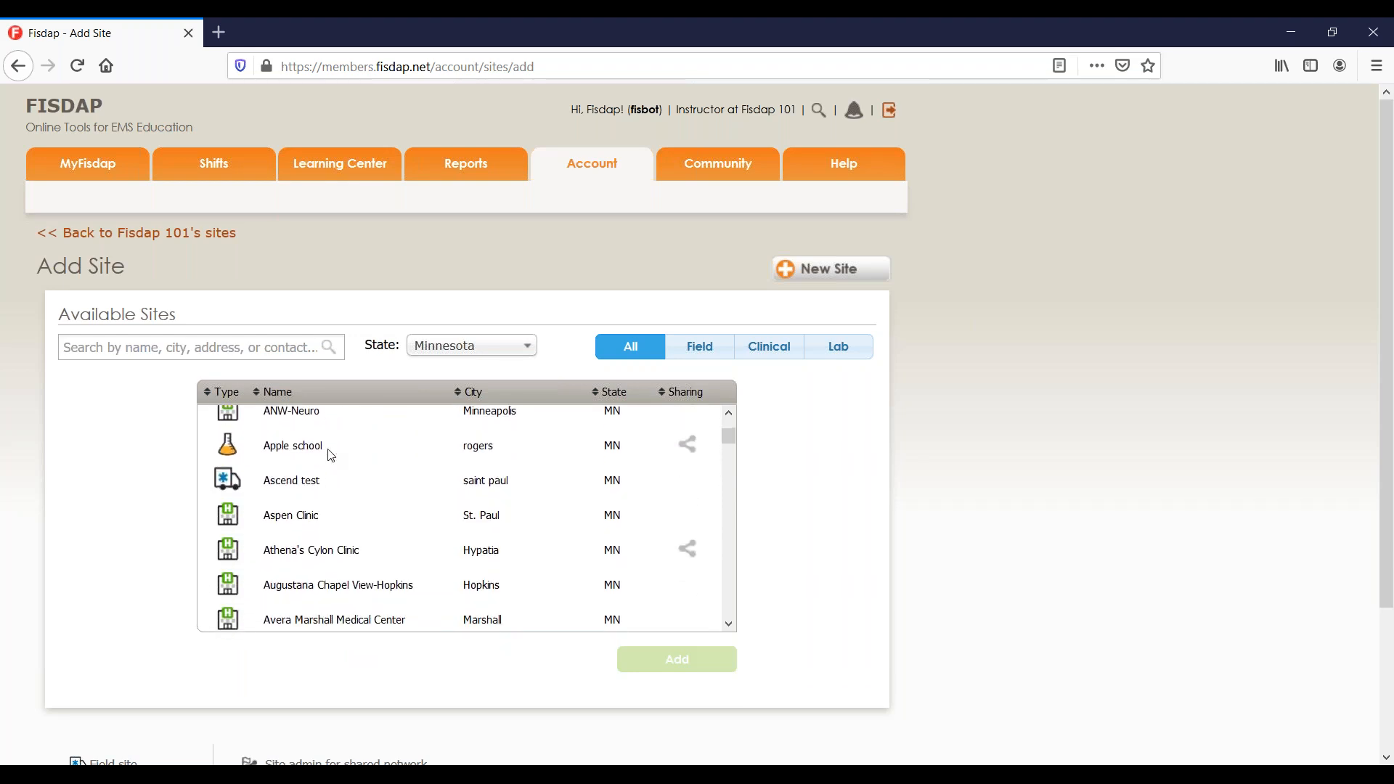
scroll(330, 455, "down", 2)
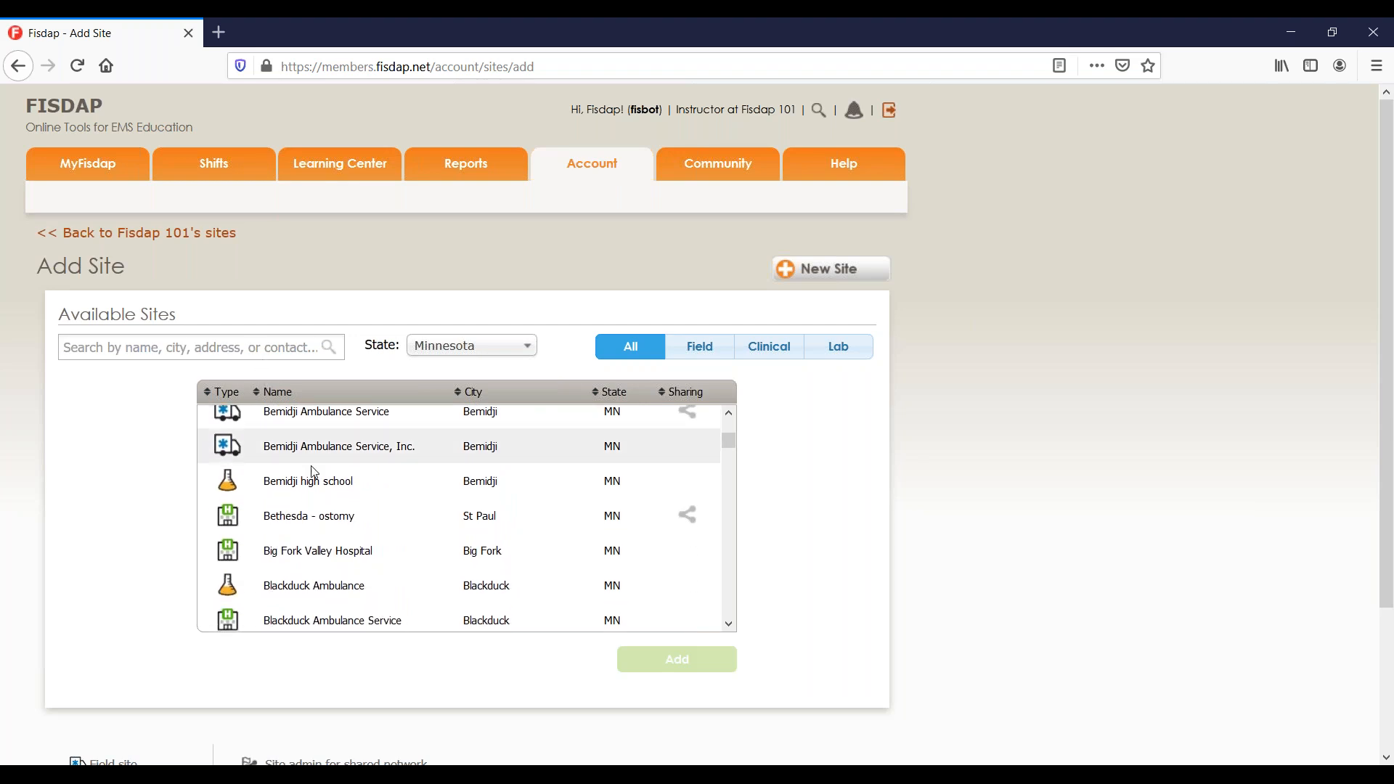
scroll(311, 465, "down", 15)
scroll(314, 471, "up", 5)
scroll(314, 471, "down", 20)
scroll(313, 472, "down", 10)
scroll(314, 473, "up", 12)
scroll(311, 474, "up", 10)
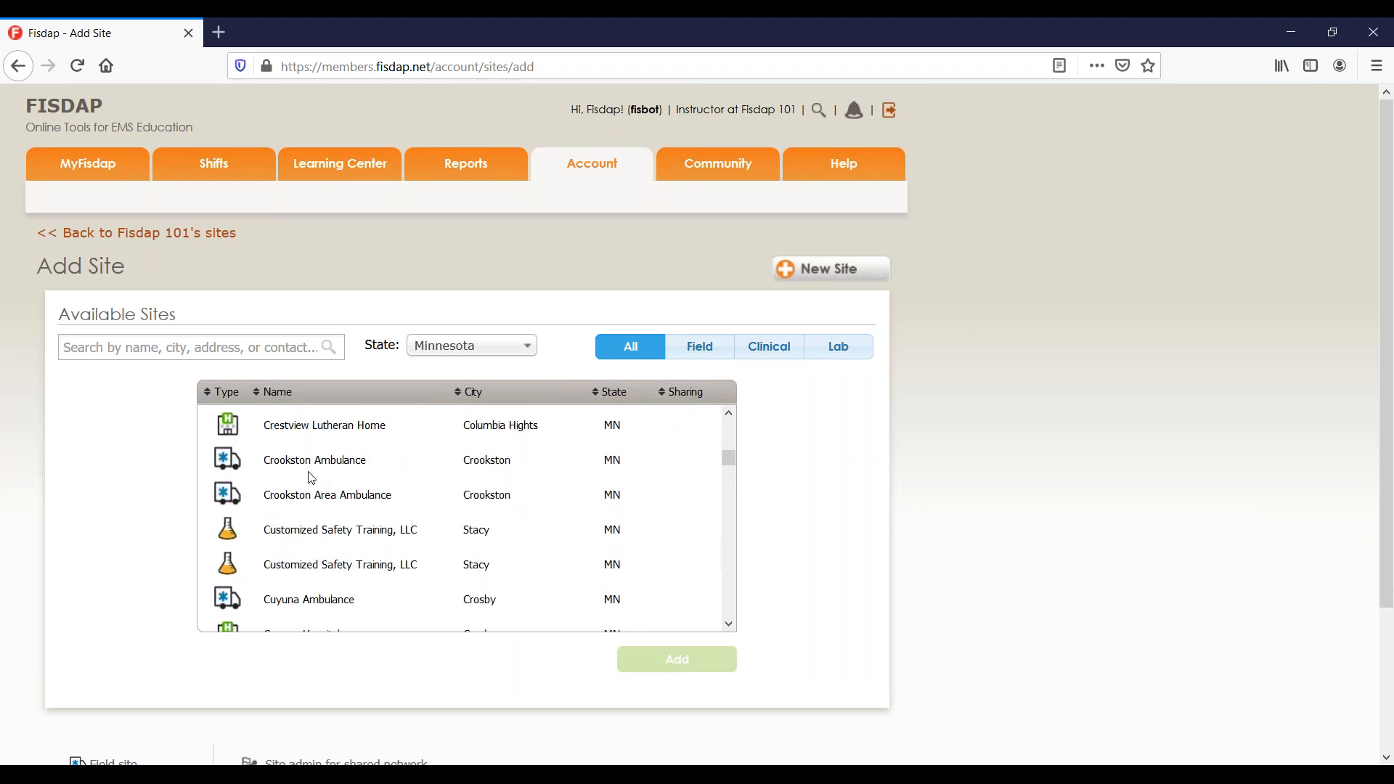
Filter the Minnesota sites by Field, Clinical and Lab, then return to All.
left_click(702, 353)
scroll(491, 498, "up", 8)
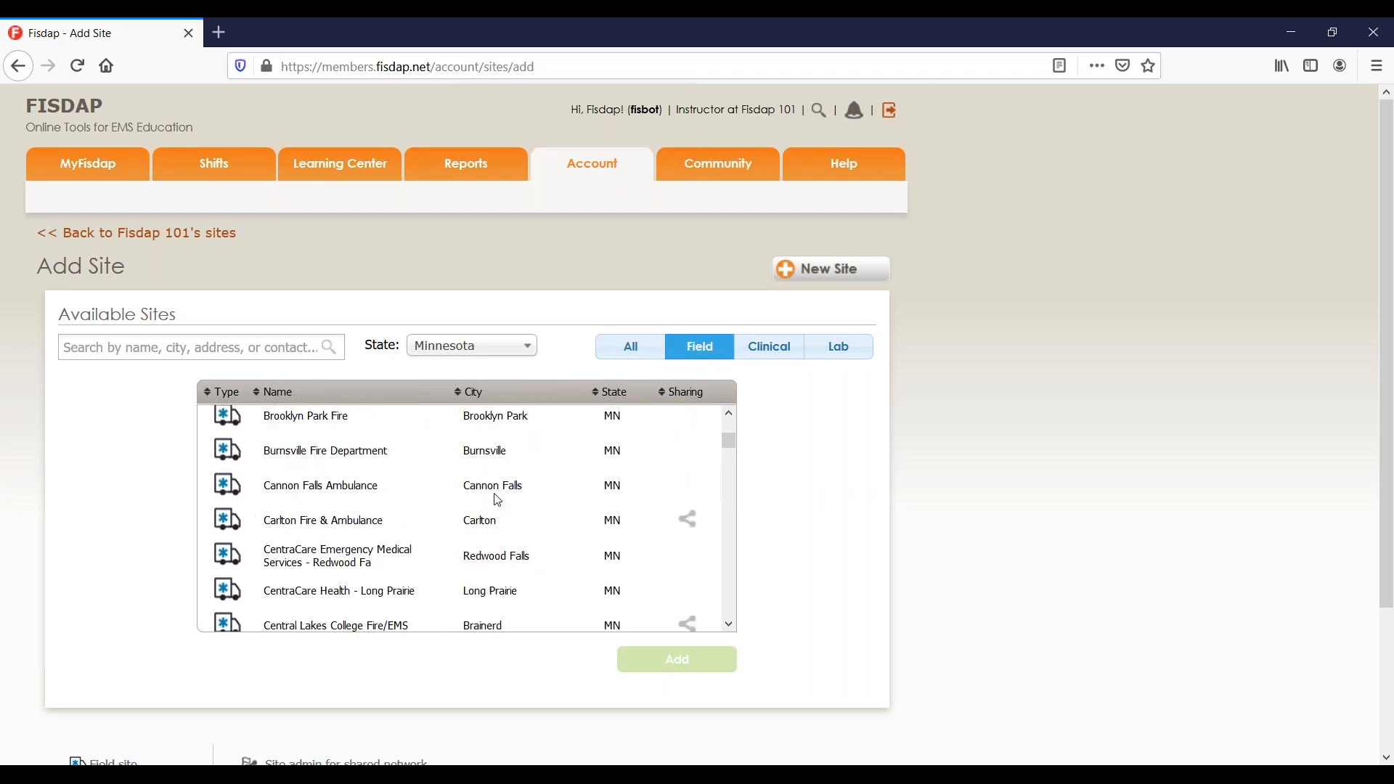
left_click(793, 351)
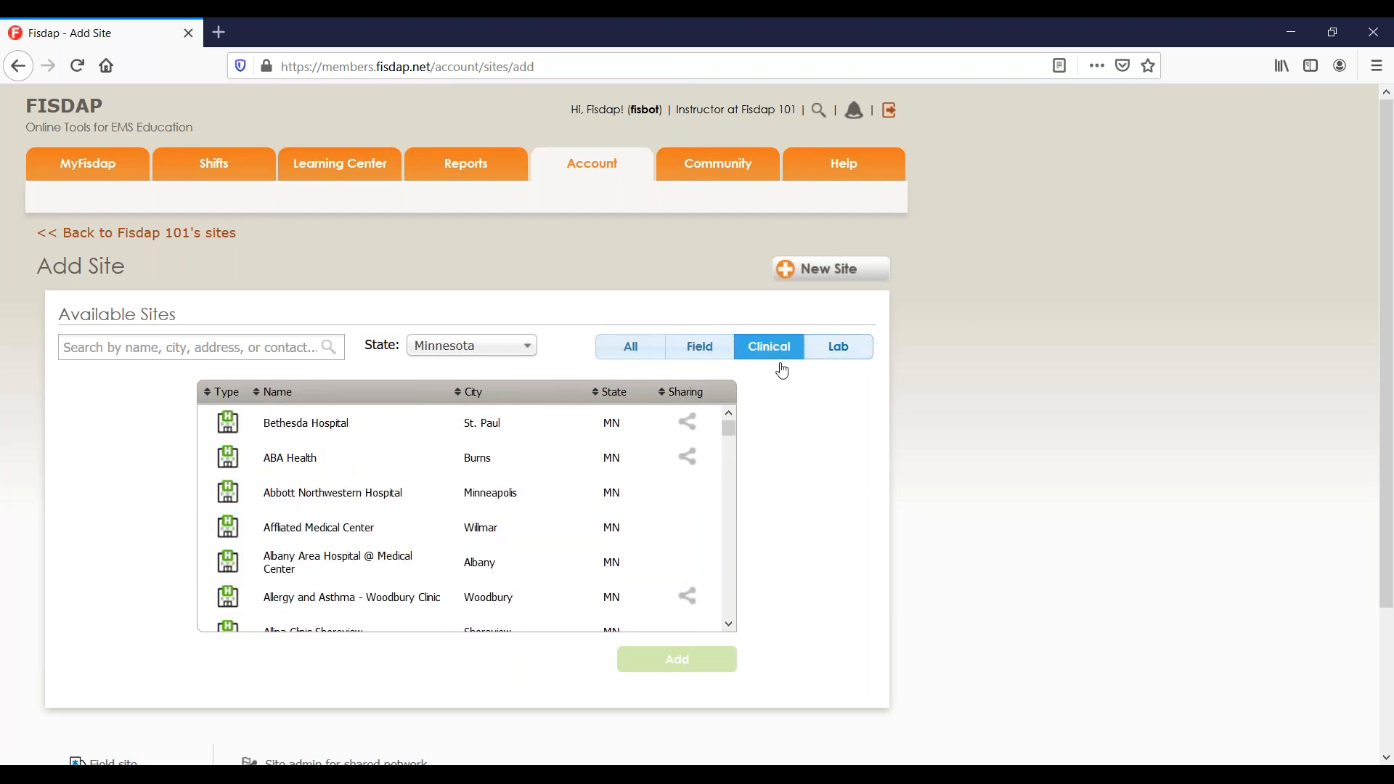
left_click(831, 352)
left_click(648, 360)
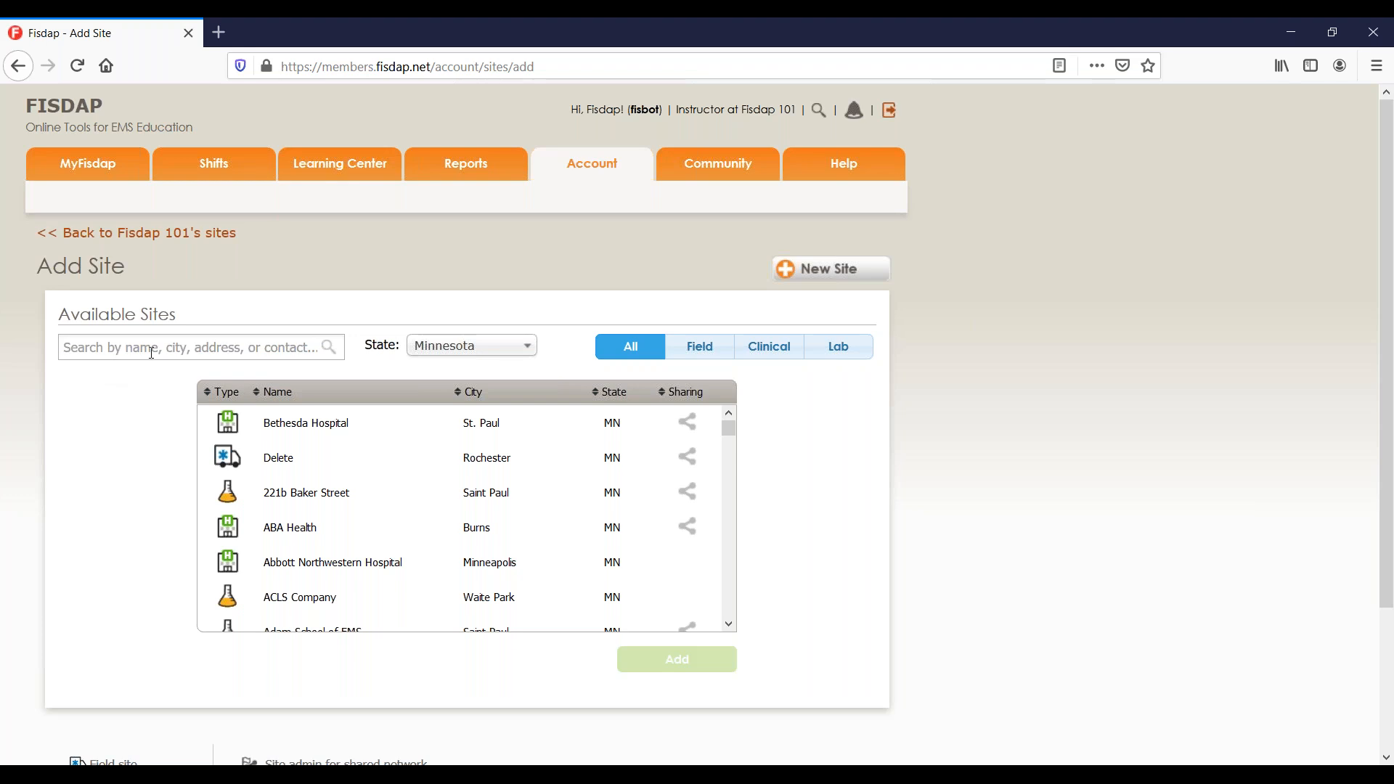
Search the available sites for 'fisdap' and browse the results.
left_click(254, 340)
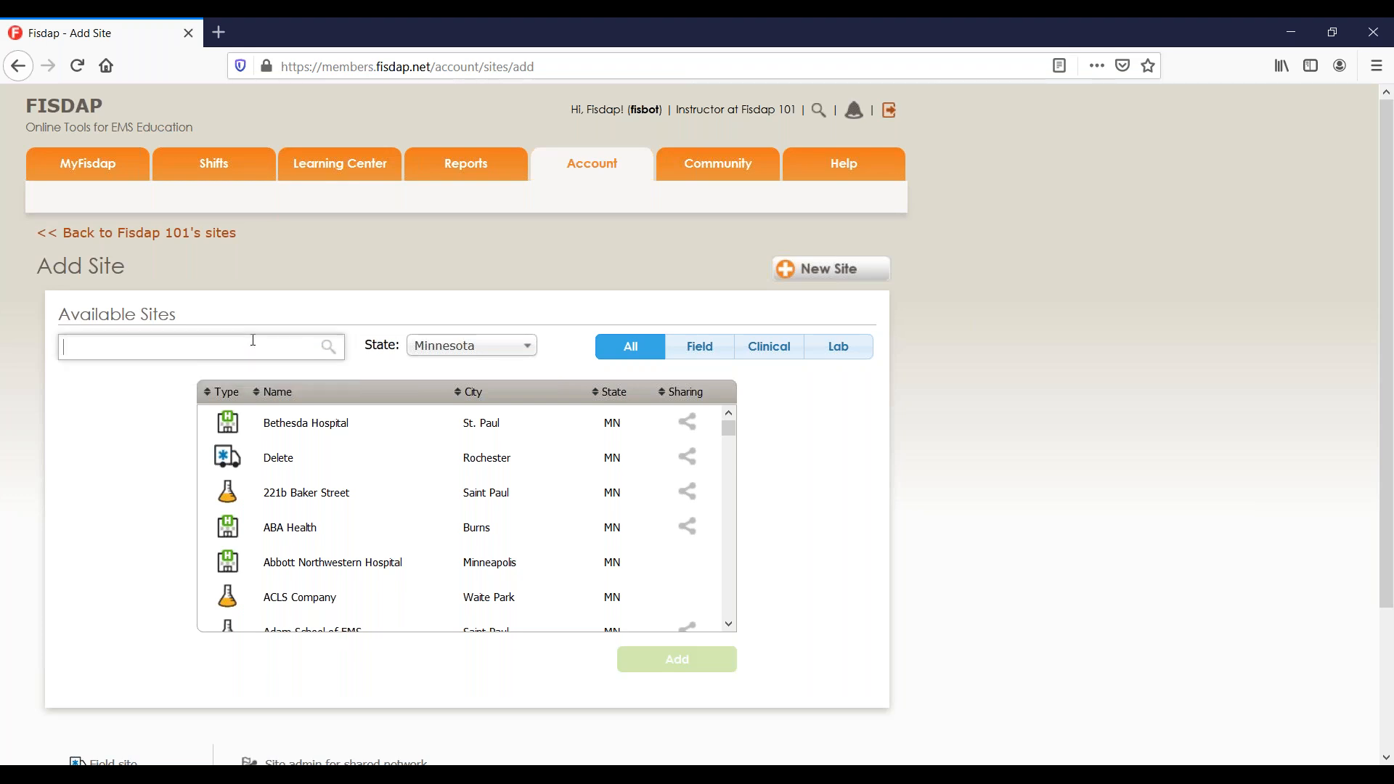
type("fisdap")
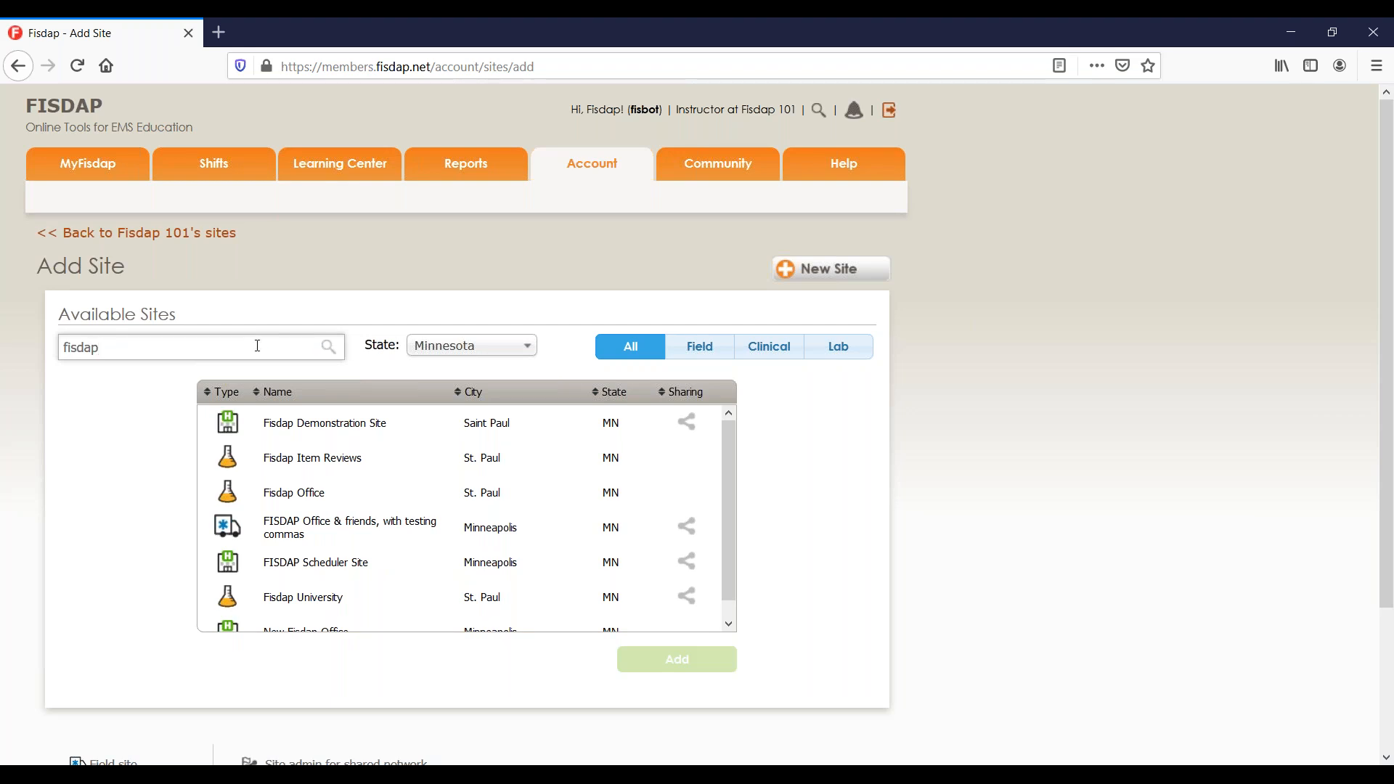
scroll(355, 442, "down", 1)
scroll(375, 447, "down", 1)
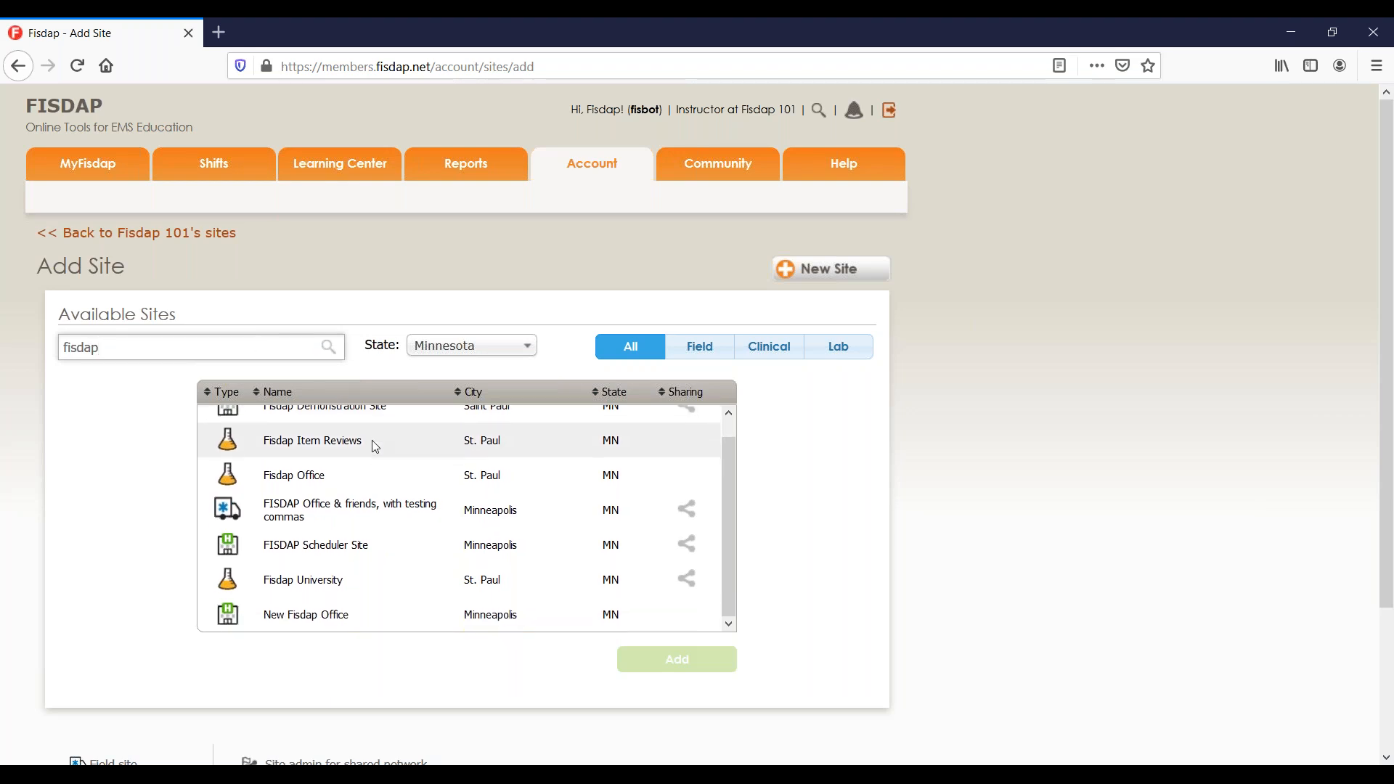
scroll(355, 564, "down", 2)
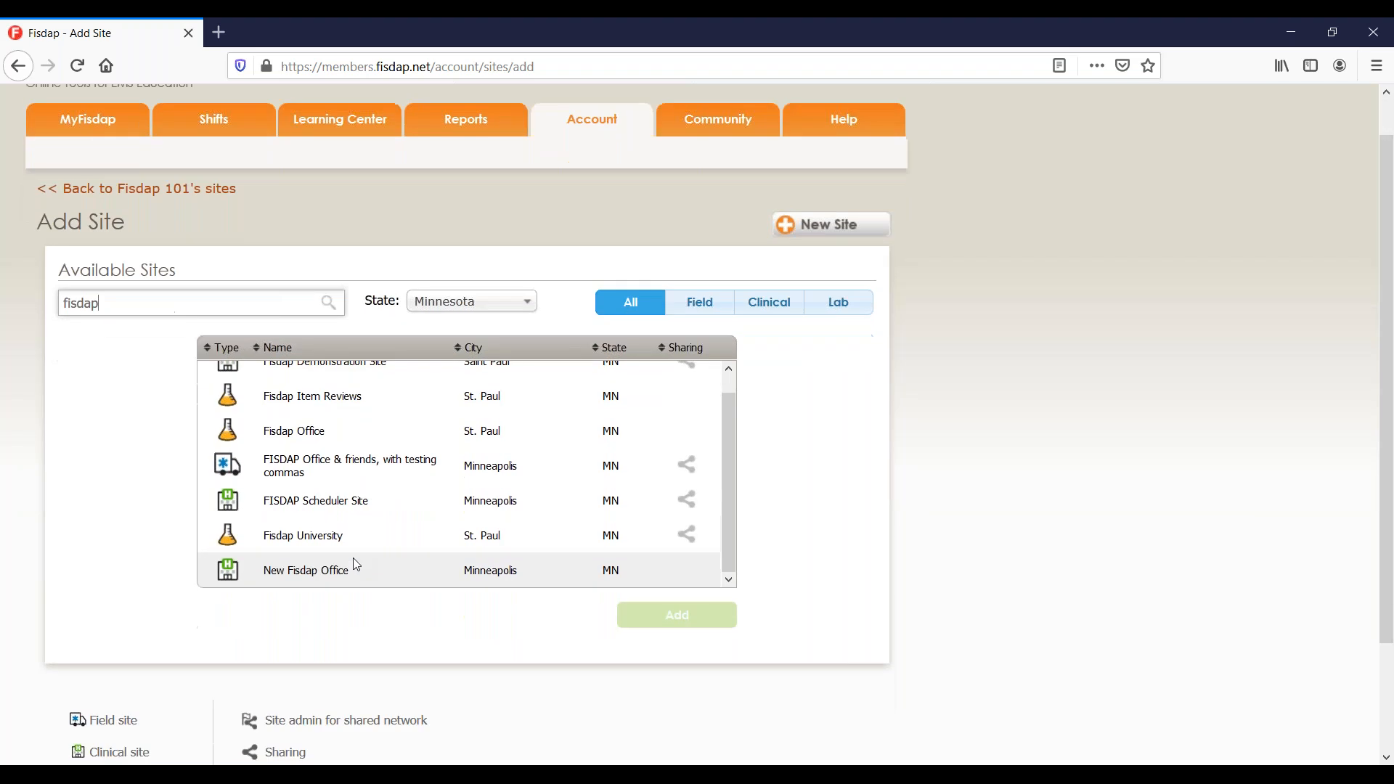
scroll(356, 564, "up", 3)
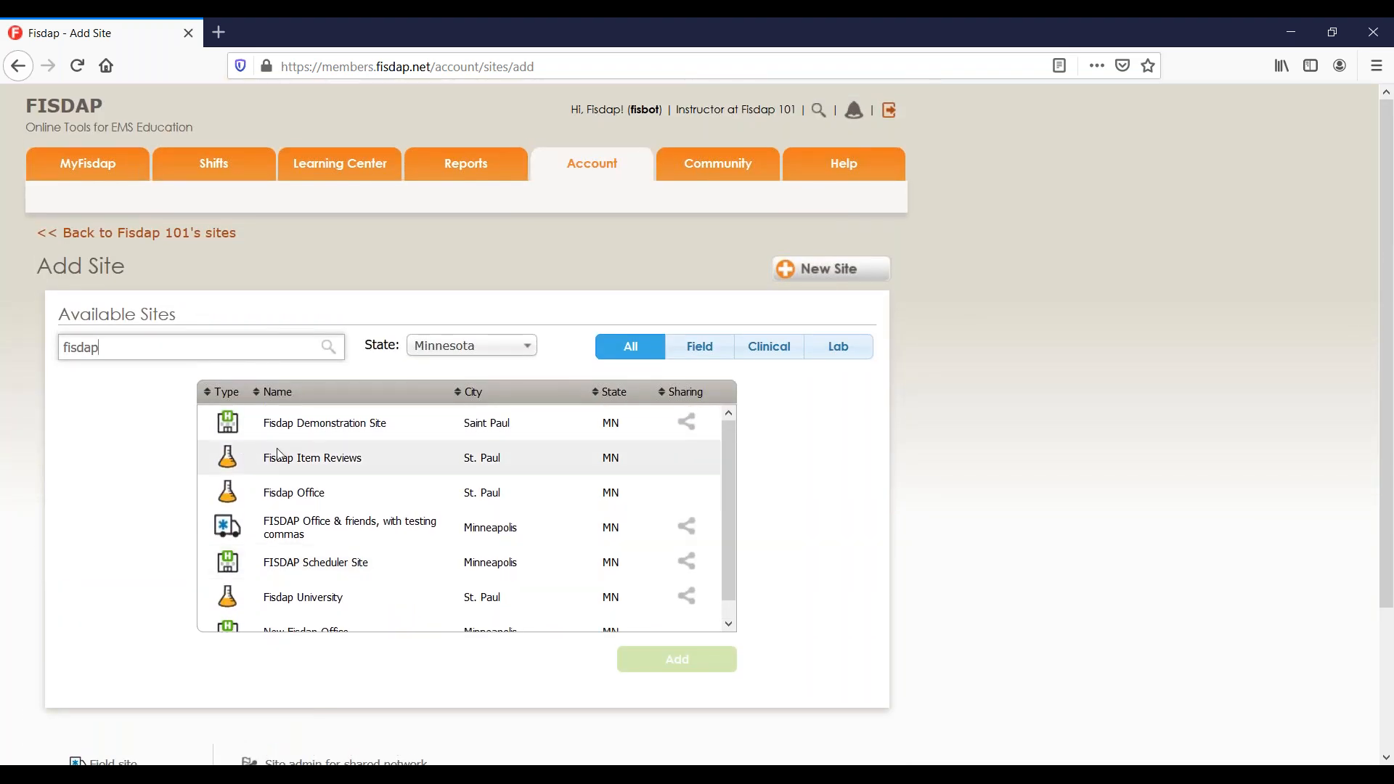
Replace the search term with 'duluth' and browse the matching sites.
double_click(140, 354)
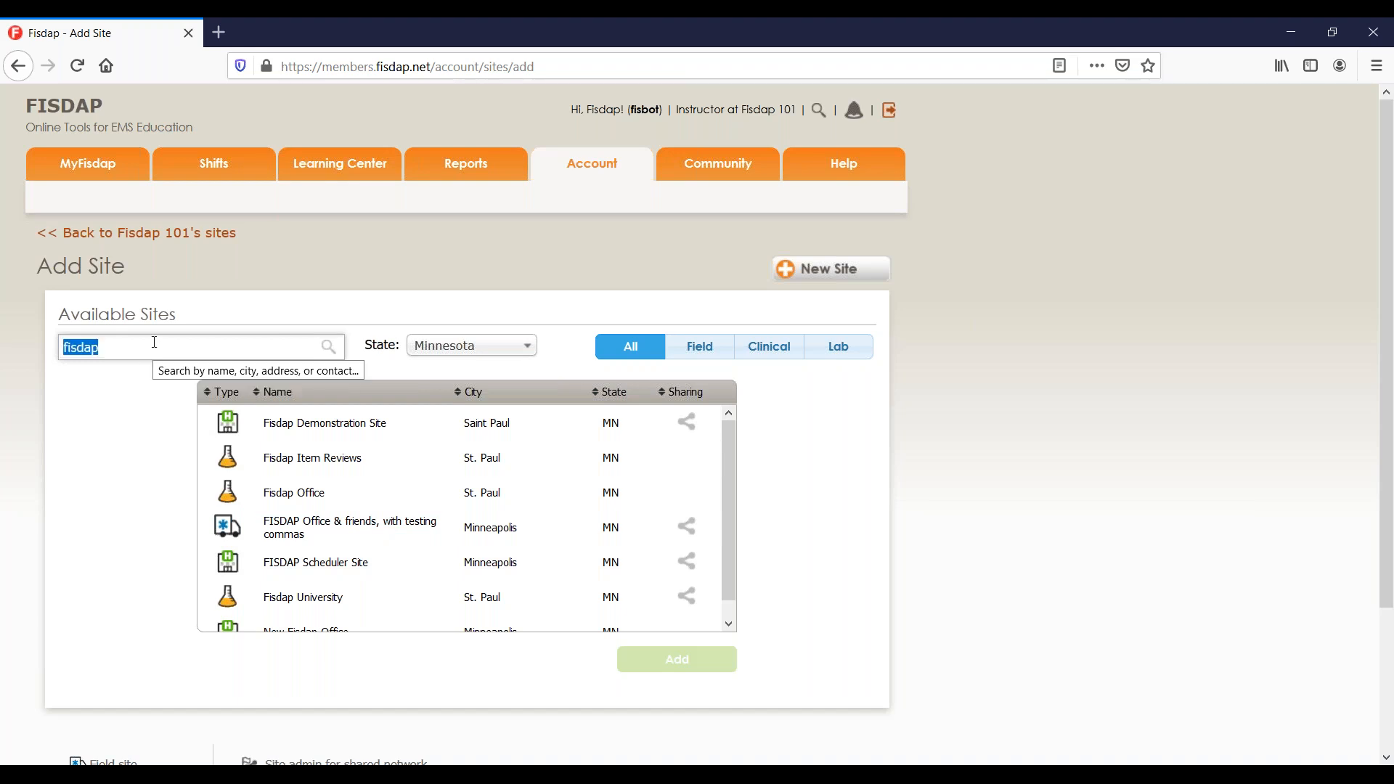
type("duluth")
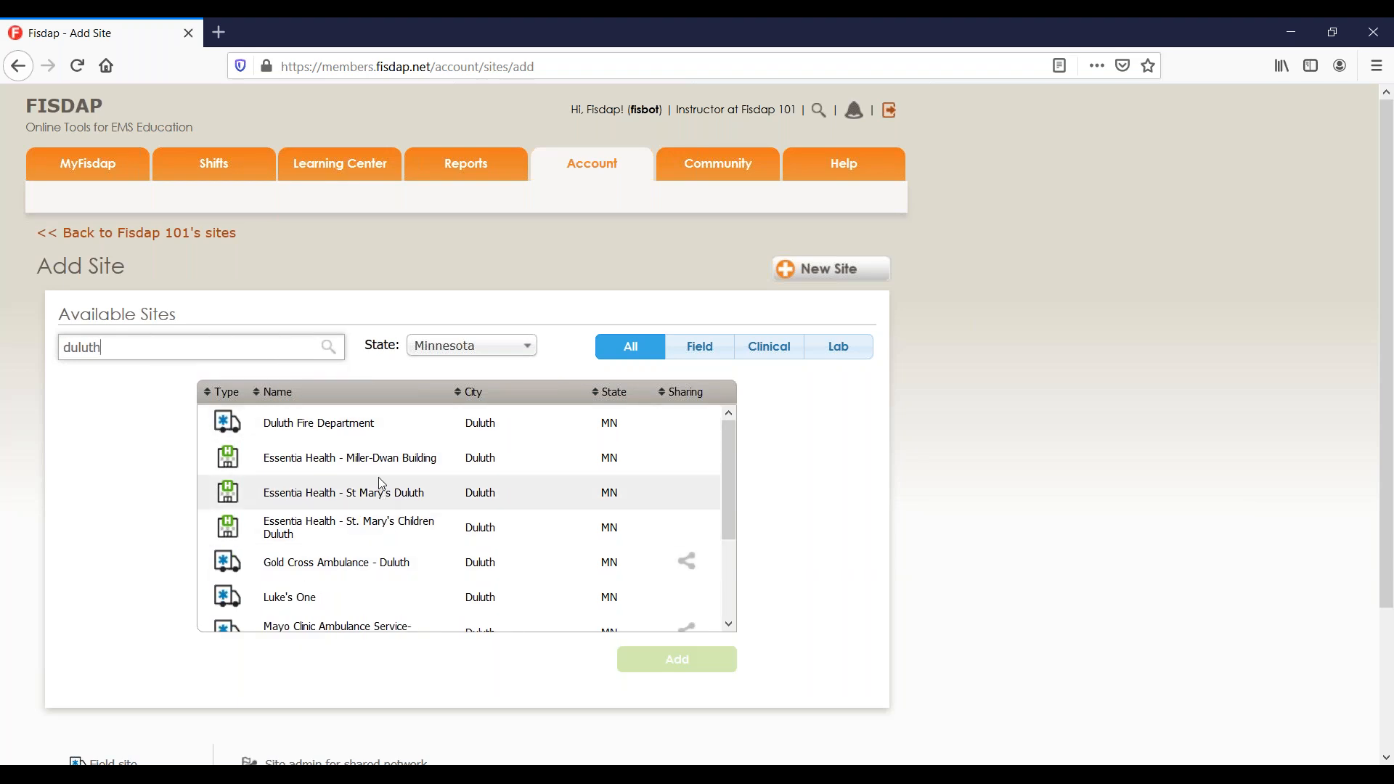
scroll(369, 535, "down", 2)
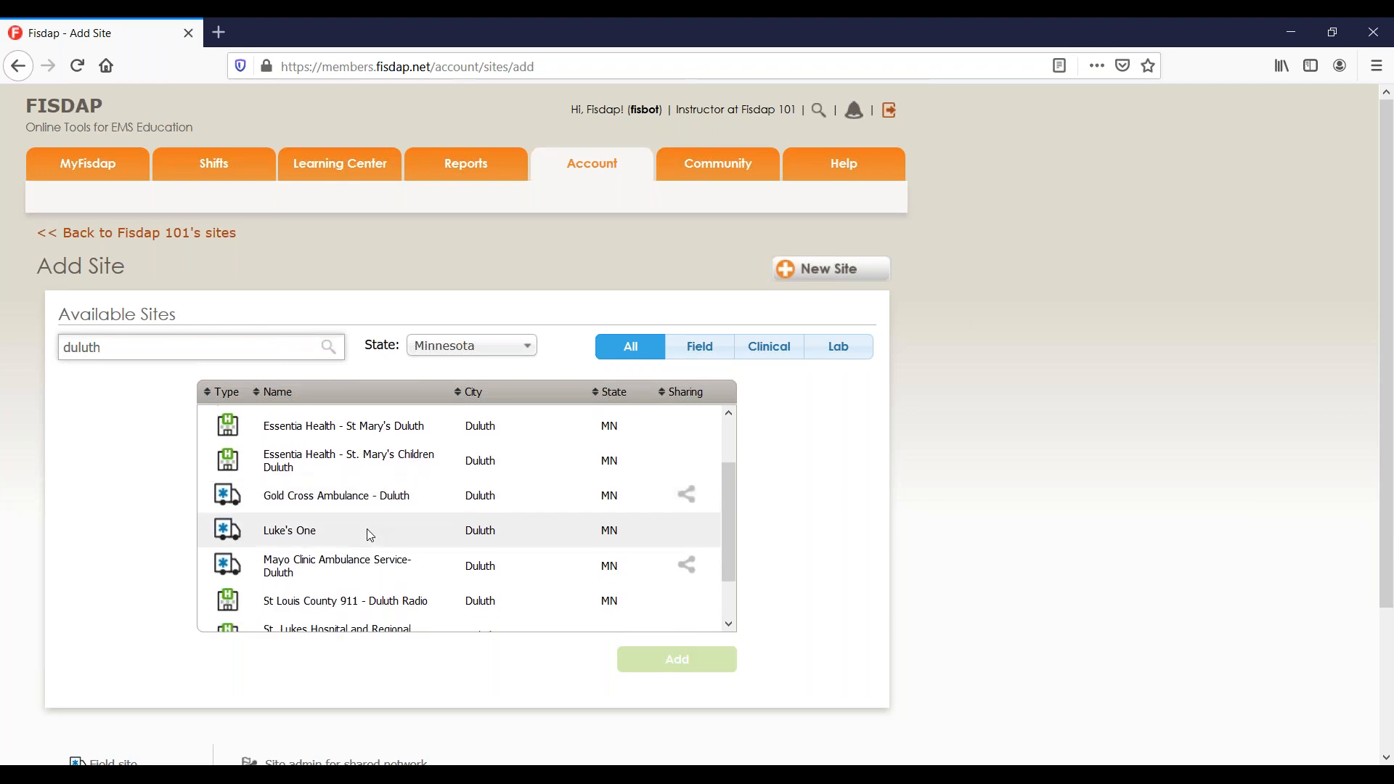
scroll(370, 535, "down", 2)
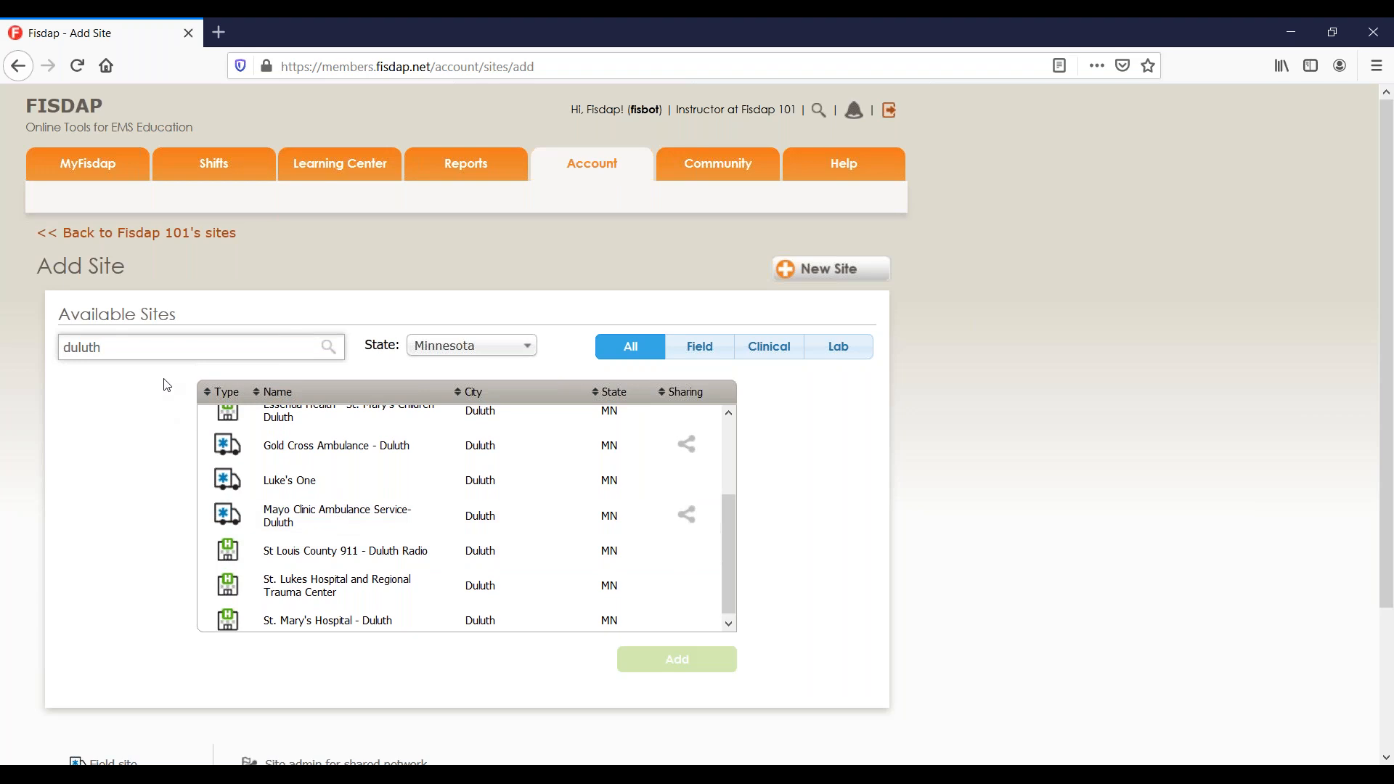
Clear the search and pick Essentia Health - Brainerd from the list.
double_click(180, 347)
key("BackSpace")
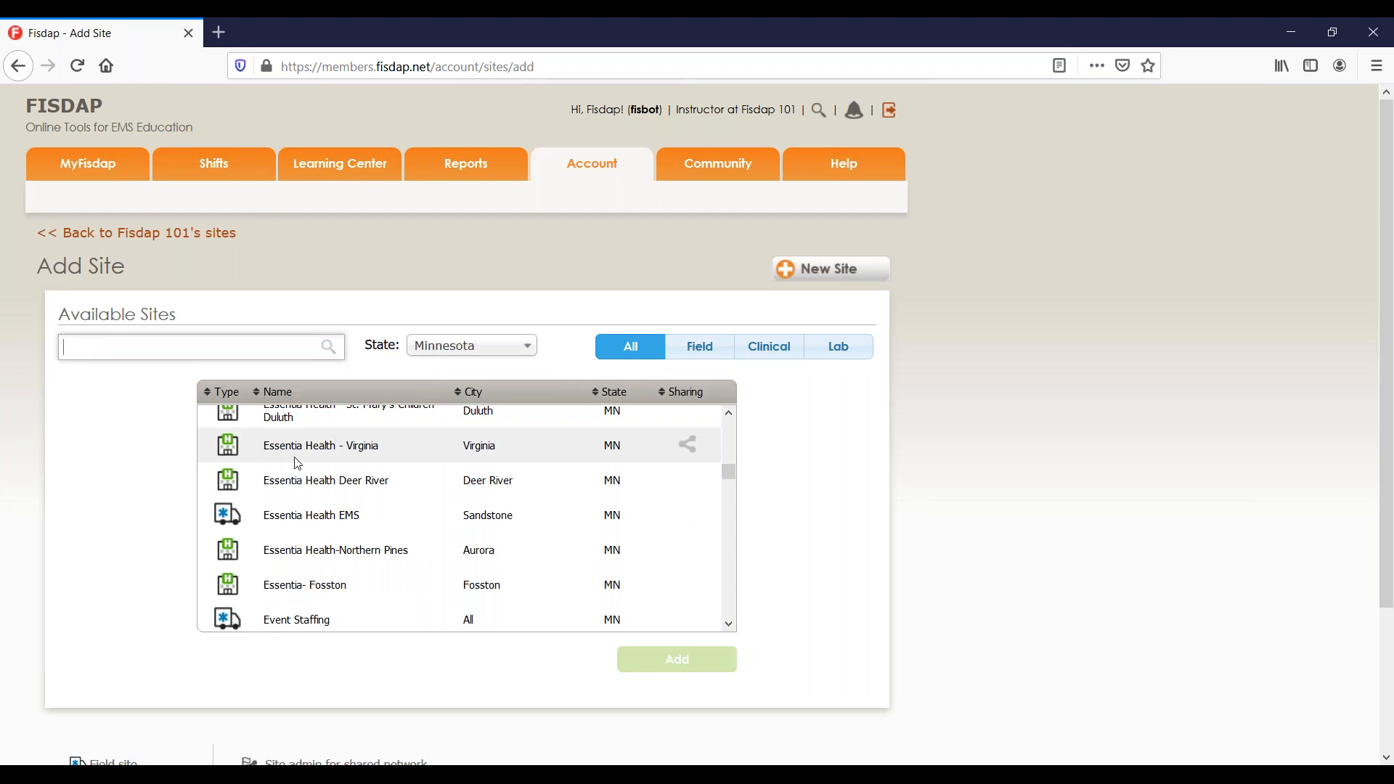
scroll(297, 479, "up", 5)
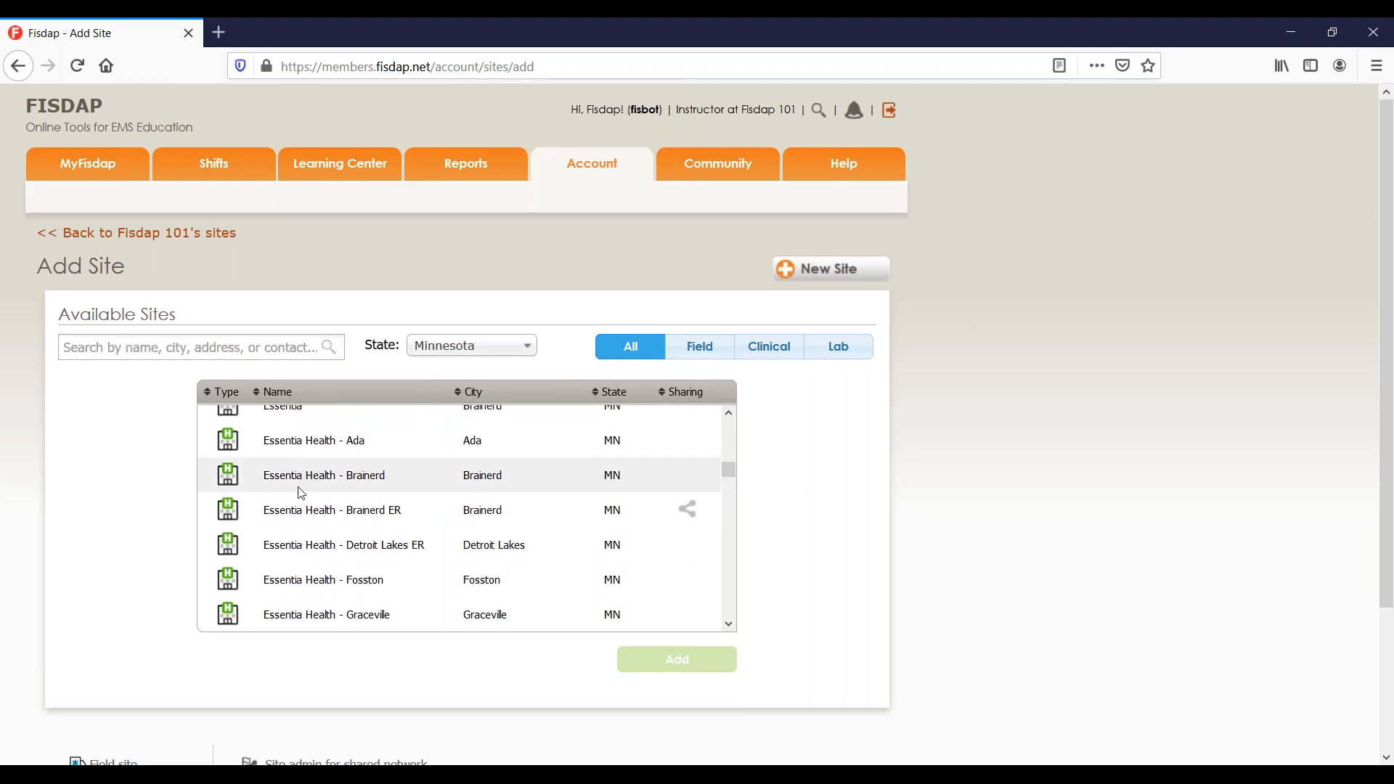
left_click(301, 490)
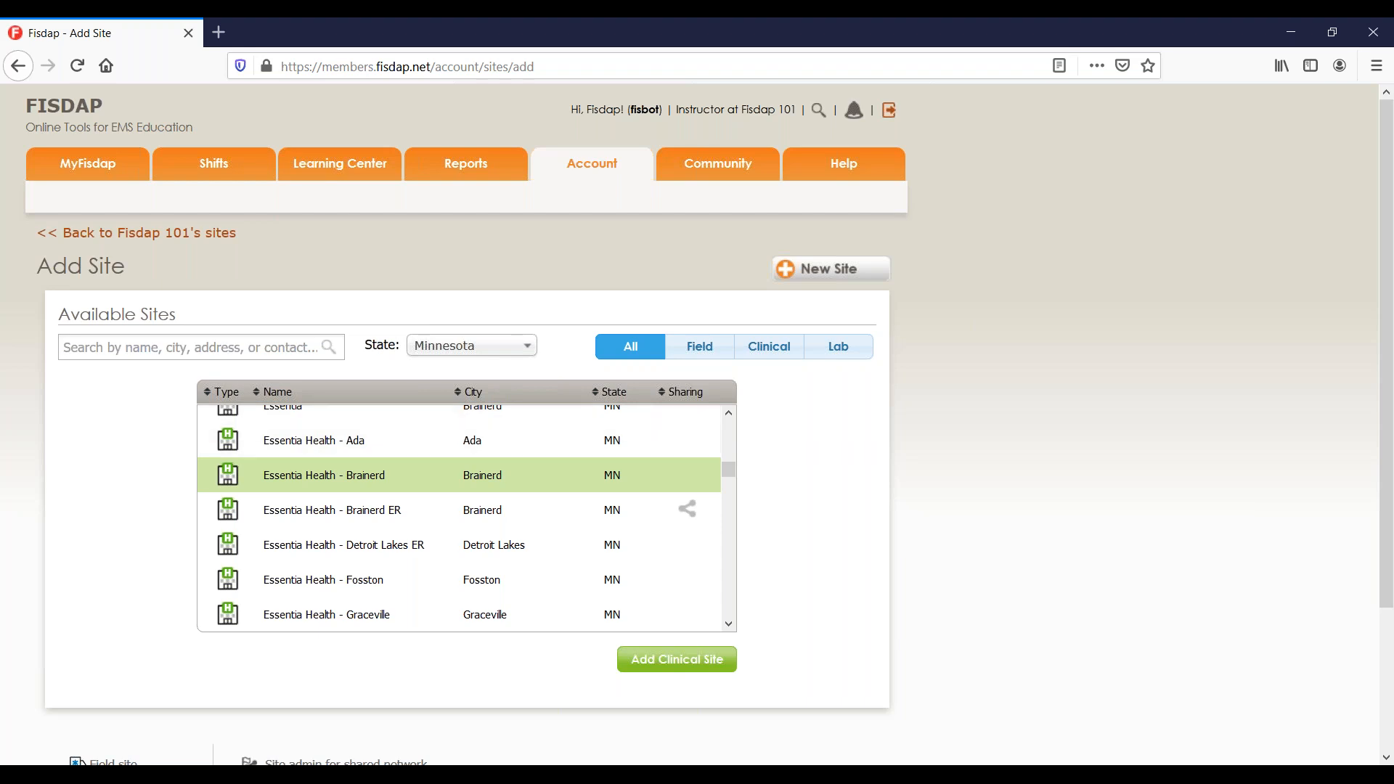
Start a new hospital-type site named 'Fisdap Webinar Site' with abbreviation FWS.
left_click(843, 280)
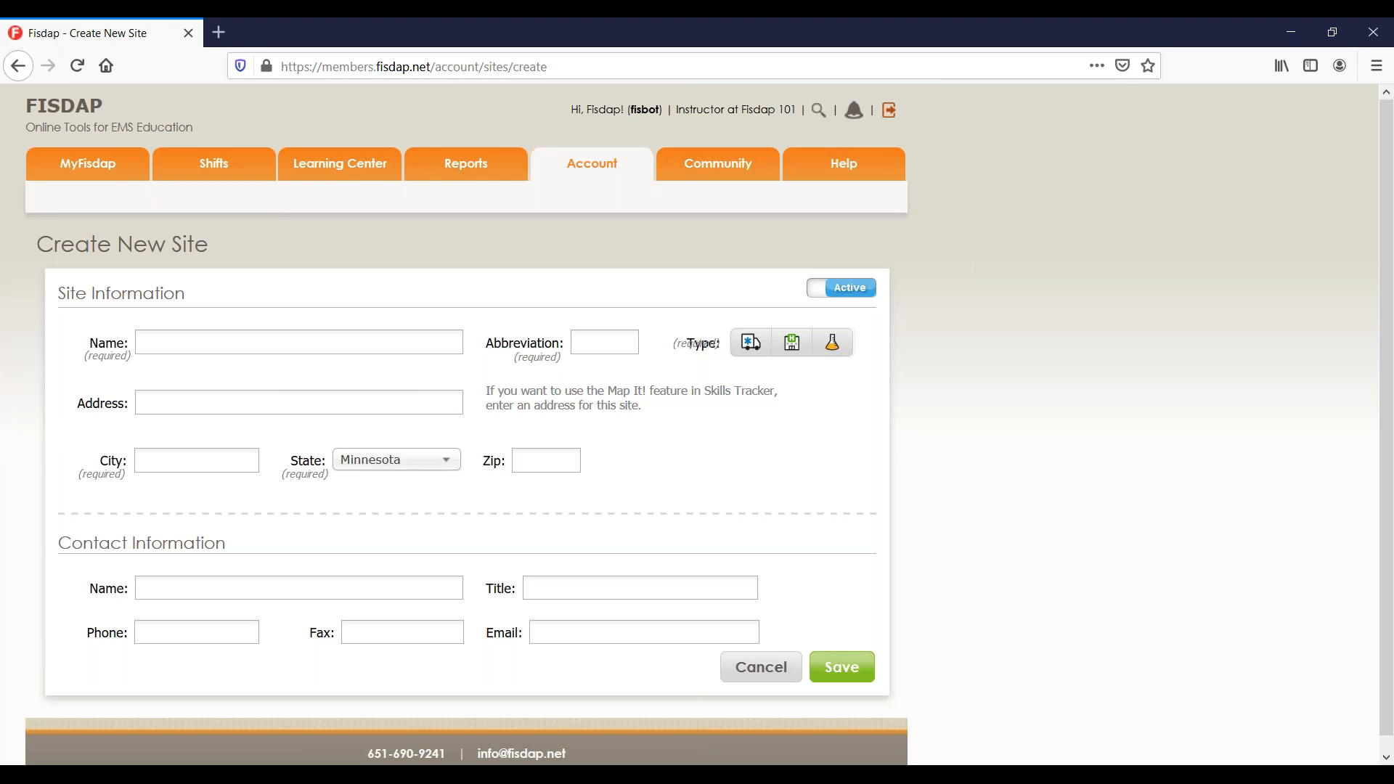
left_click(430, 341)
type("F")
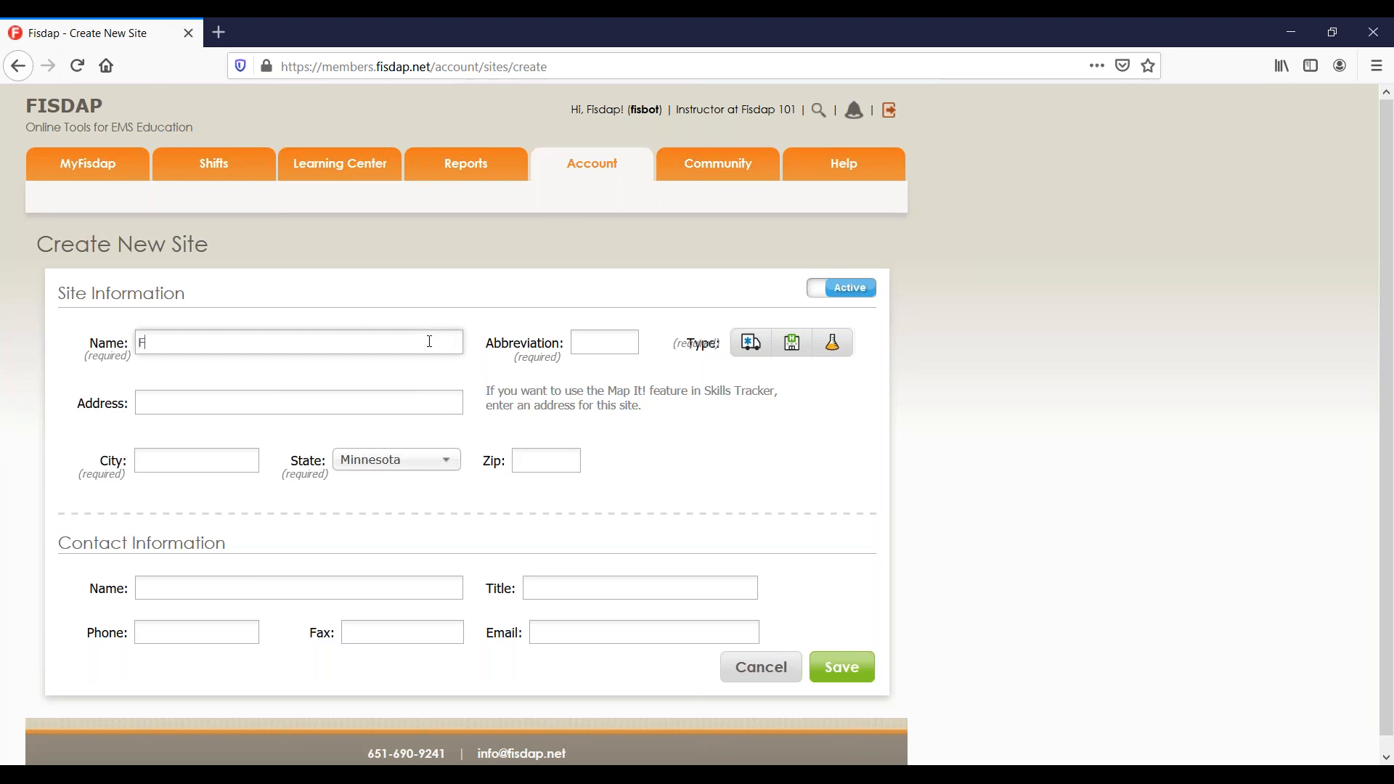
type("isdap Webinar Site")
left_click(620, 335)
type("FWD")
key("BackSpace")
type("S")
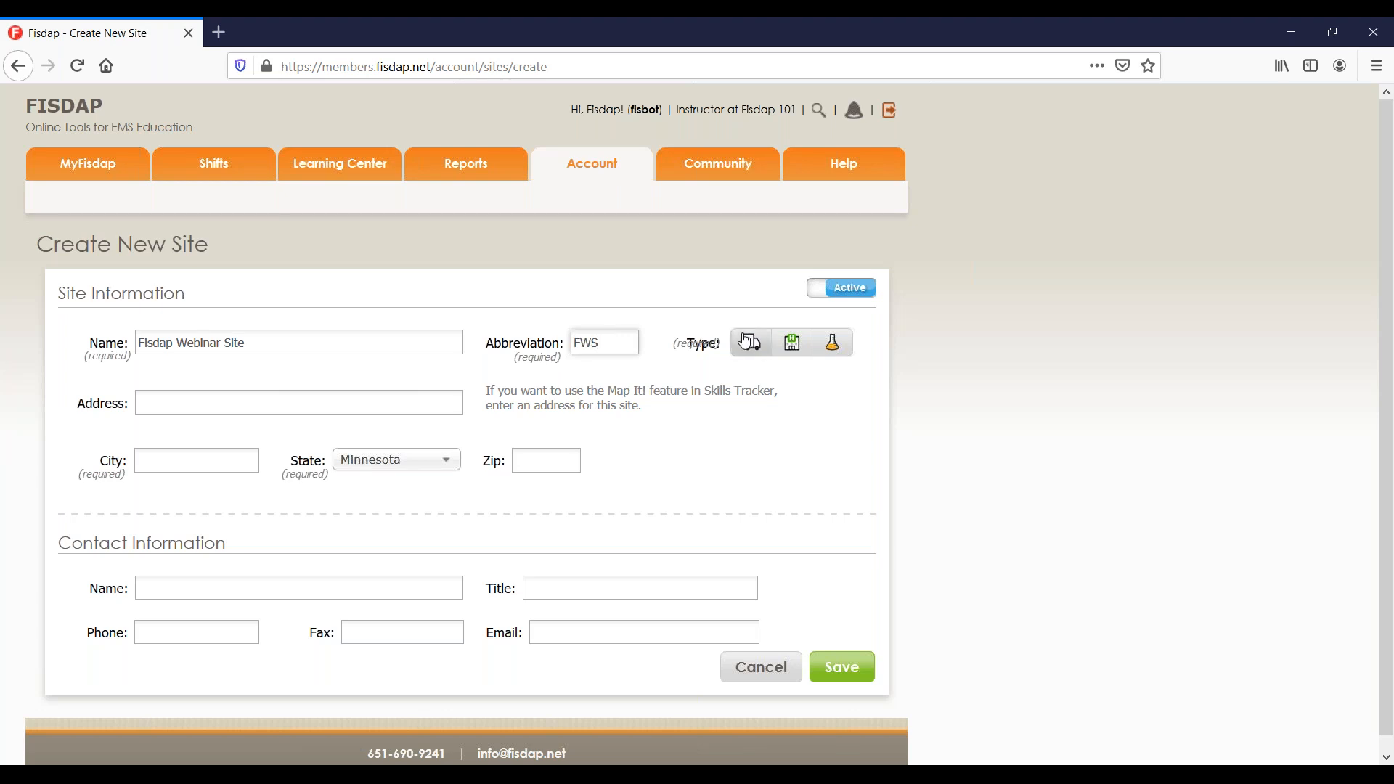
left_click(797, 348)
left_click(796, 349)
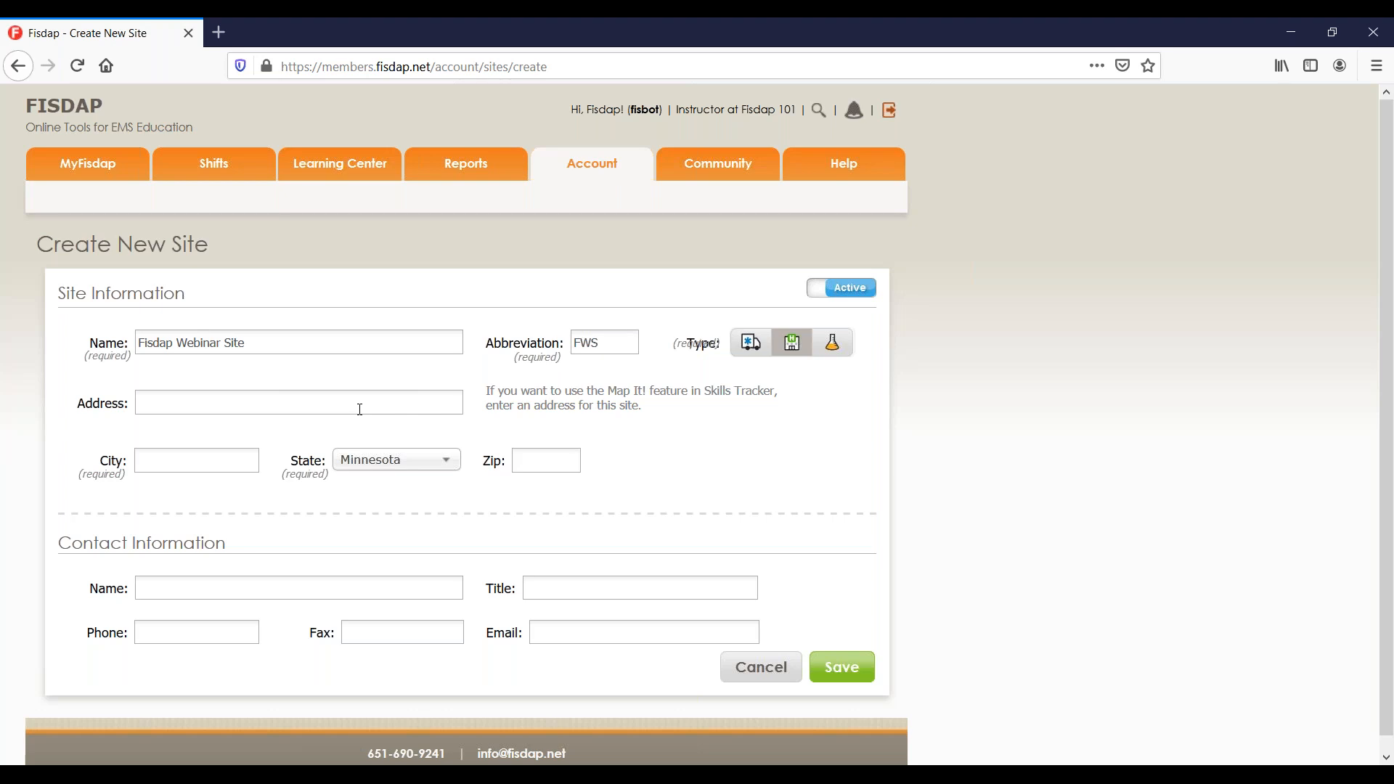
Enter the site's street address, city Minneapolis and zip code 55402.
left_click(359, 409)
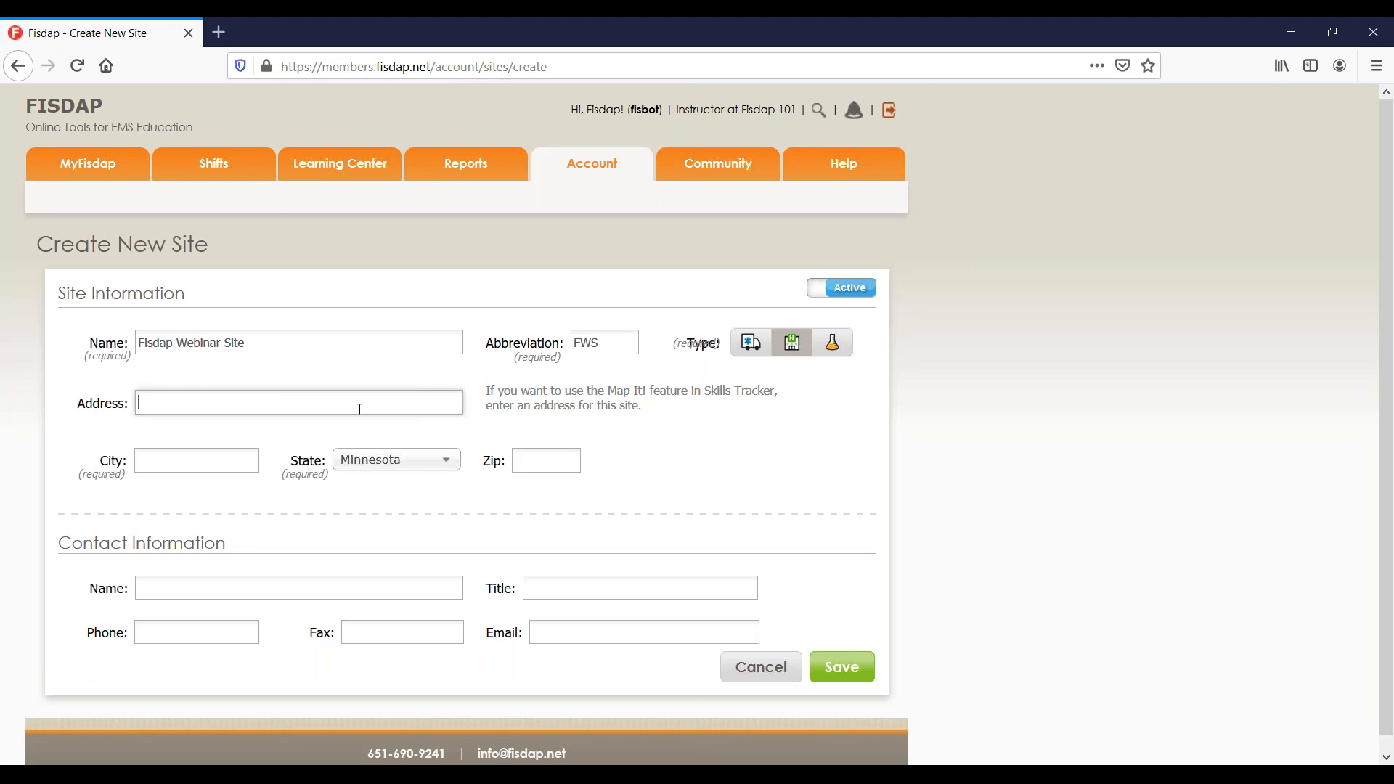
key("Tab")
type("Minneap")
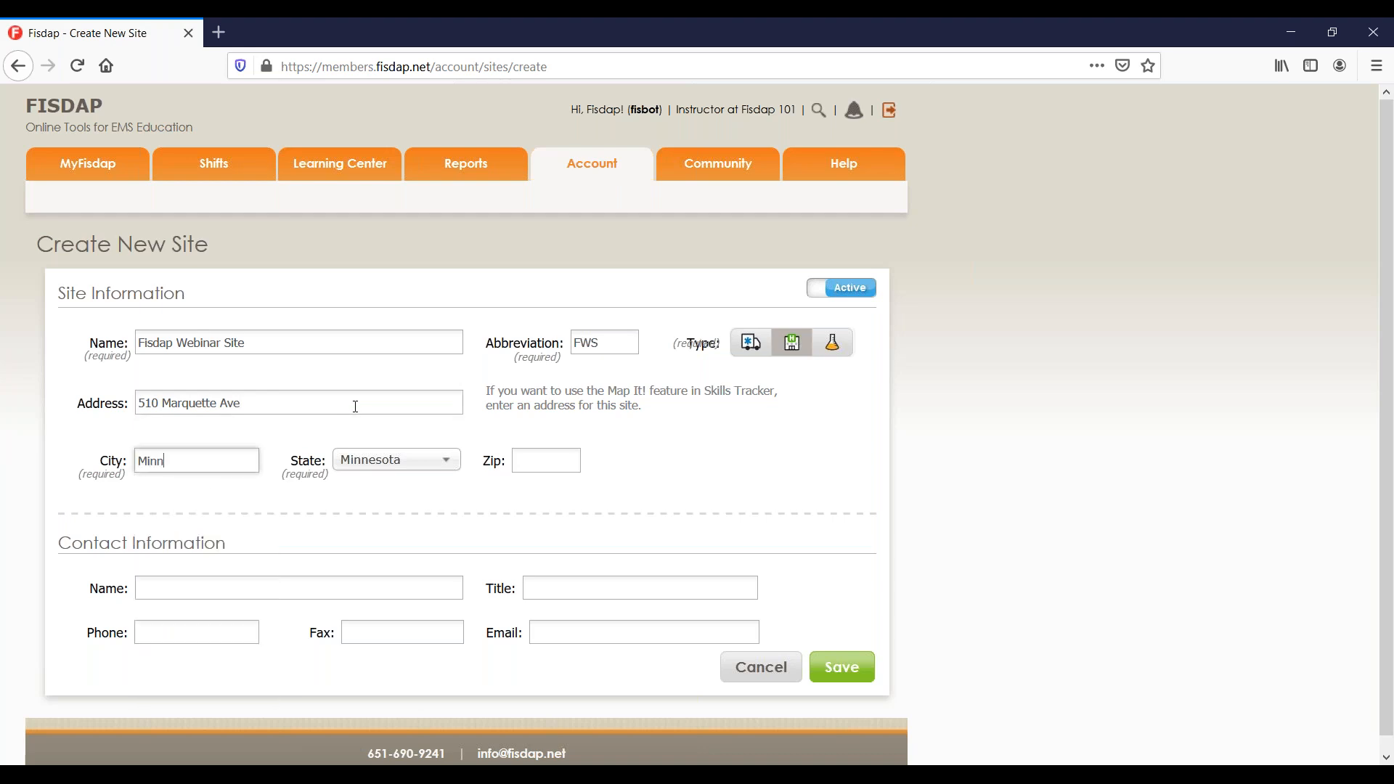
key("BackSpace")
type("polis")
key("Tab")
left_click(570, 457)
type("55402")
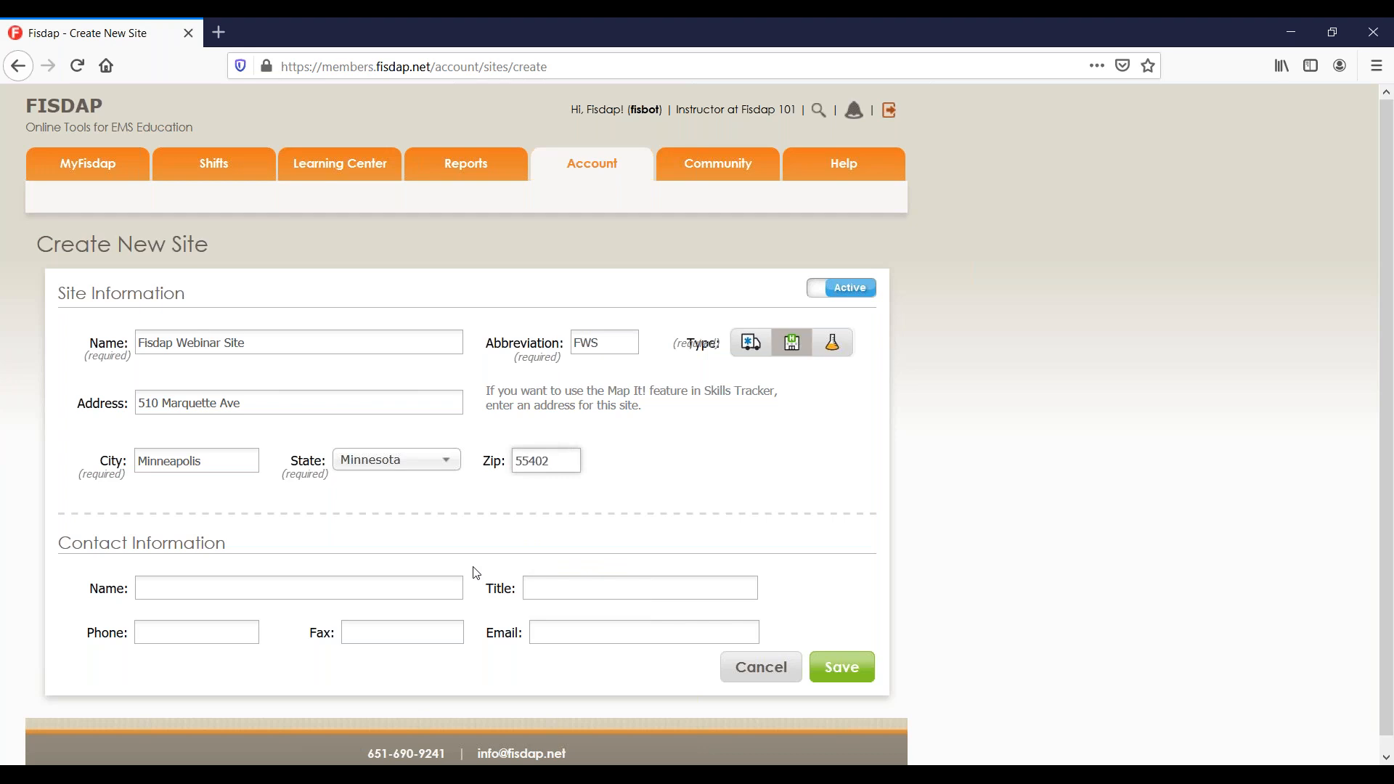
Enter the contact person's name and save the new site.
left_click(449, 588)
key("Tab")
key("Tab")
key("Tab")
key("Tab")
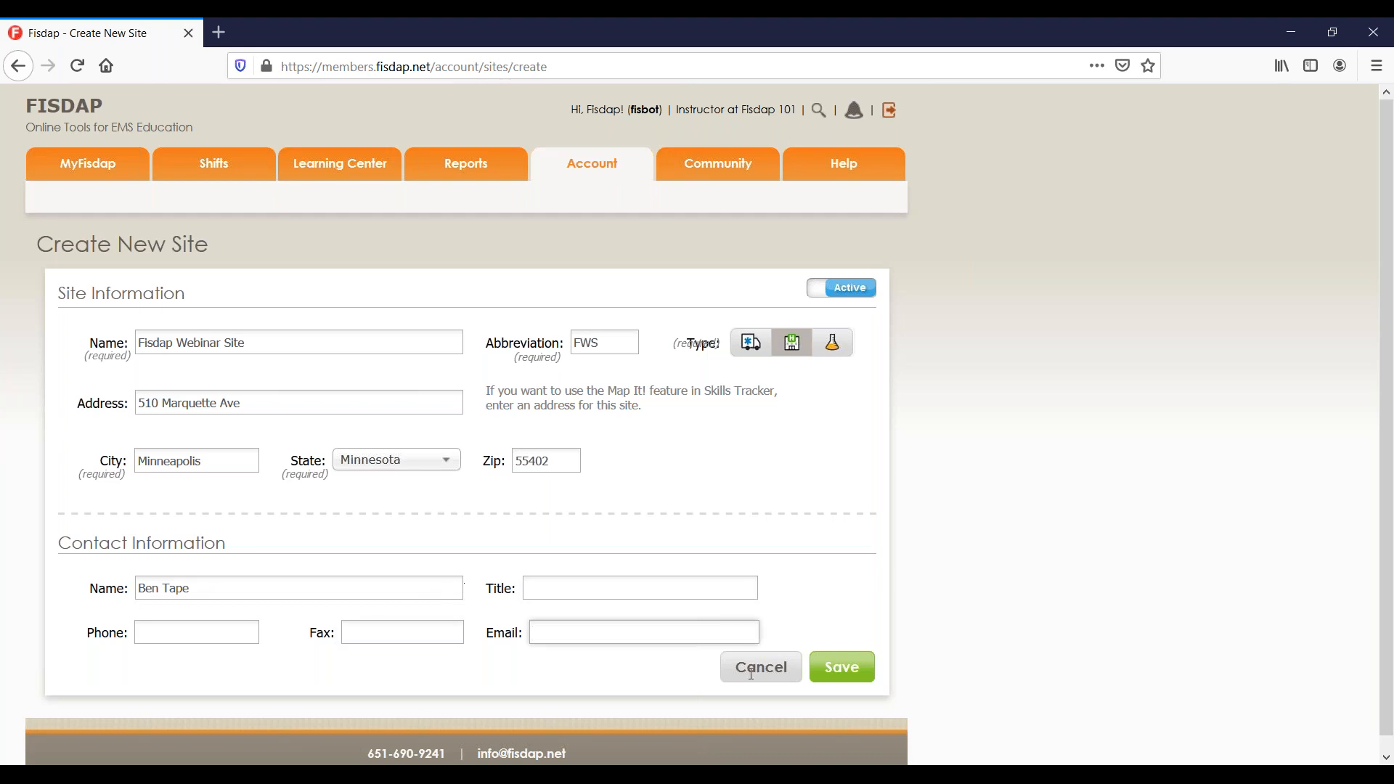
left_click(842, 668)
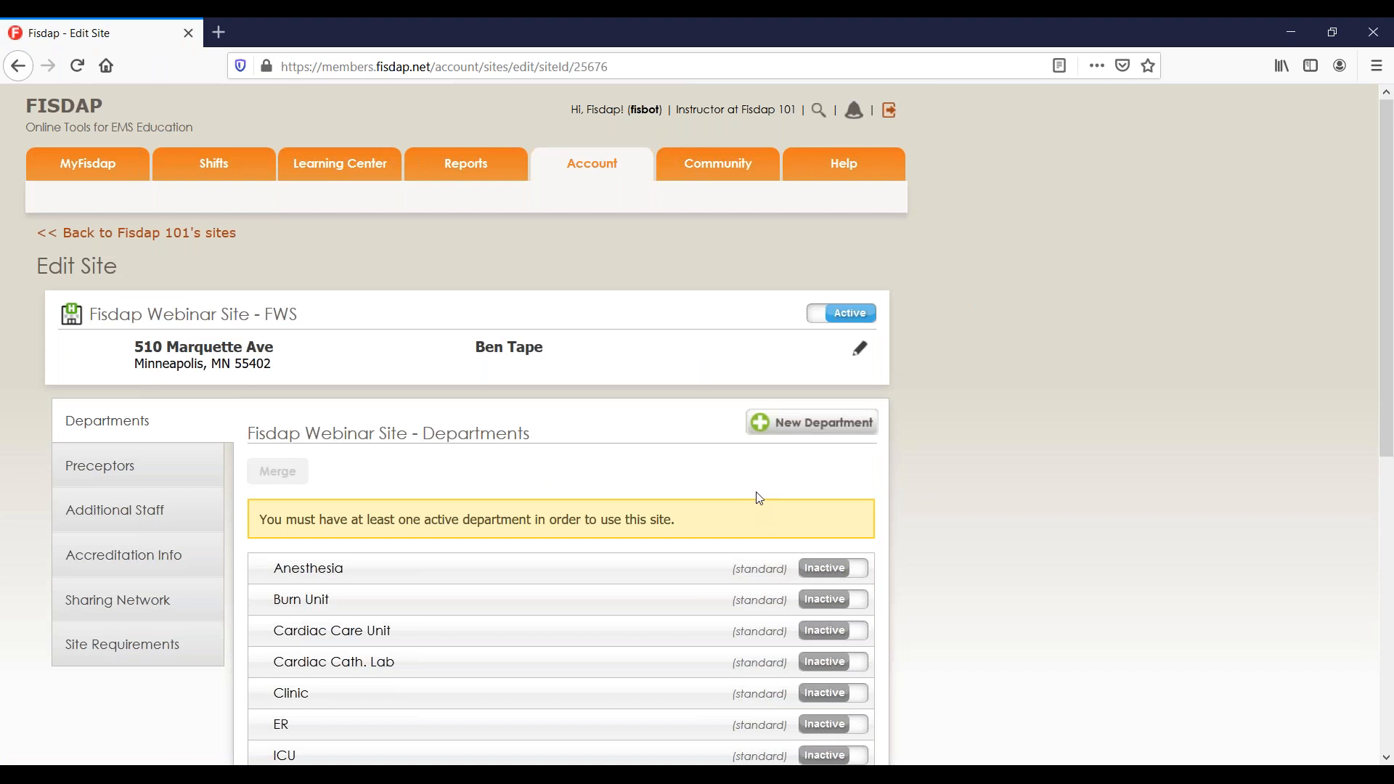
Edit the site to add the contact's e-mail address and phone number, then save.
left_click_drag(90, 314, 274, 315)
left_click(857, 352)
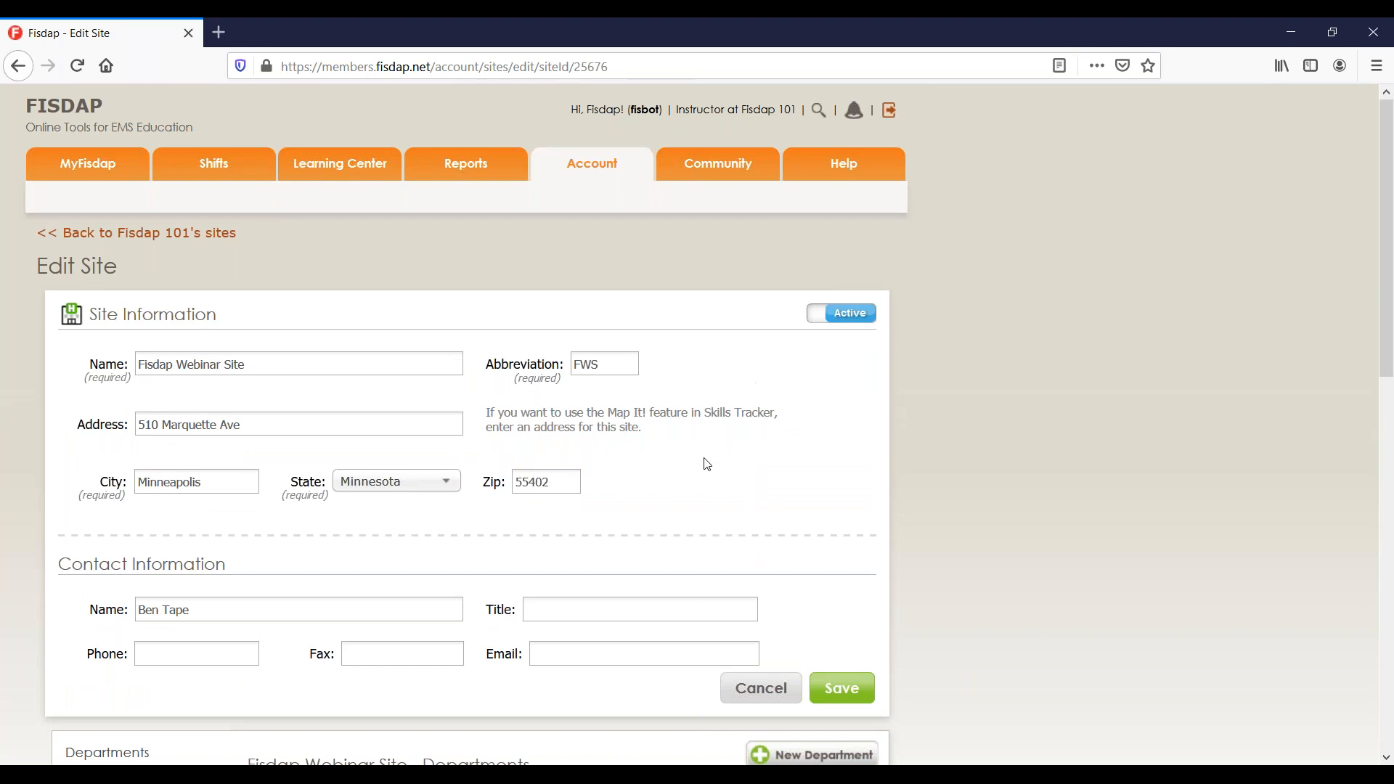
scroll(653, 545, "down", 1)
left_click(619, 629)
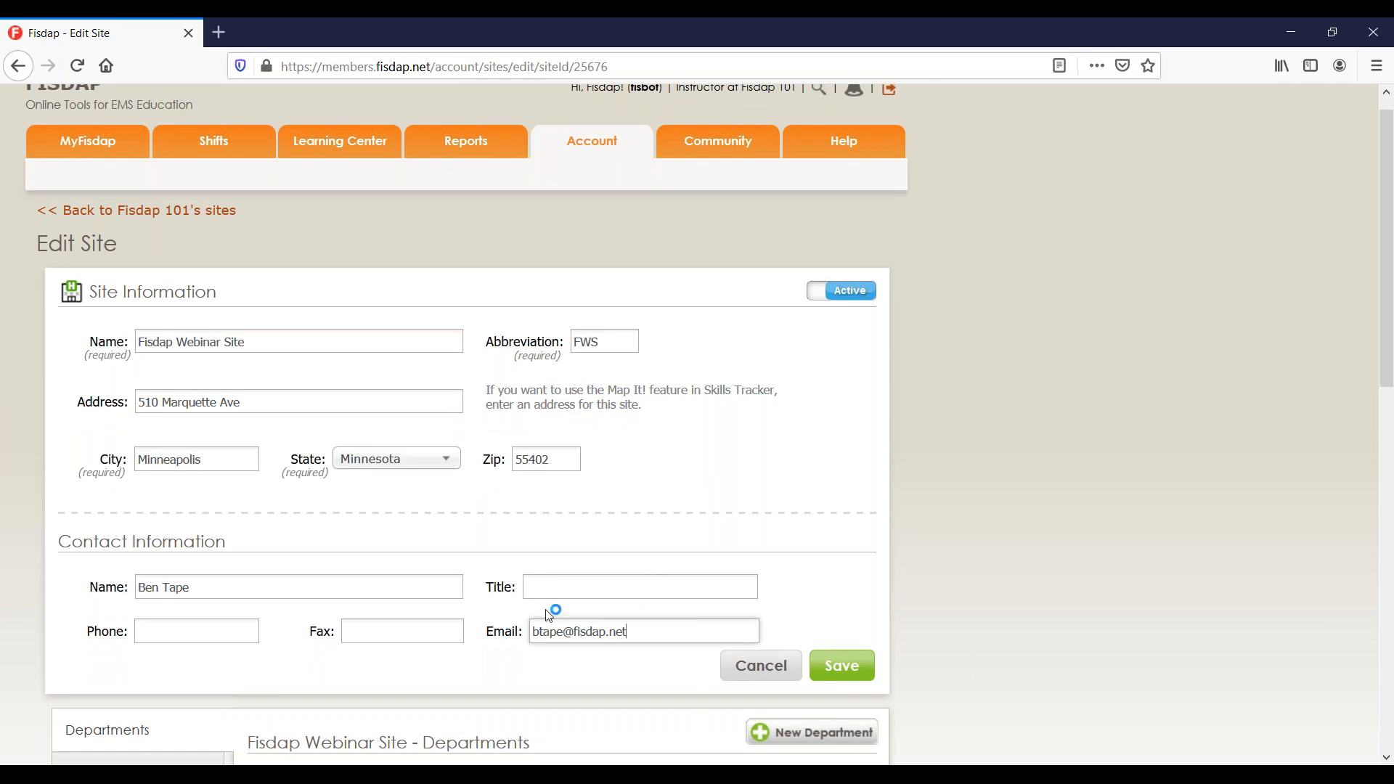
left_click(222, 633)
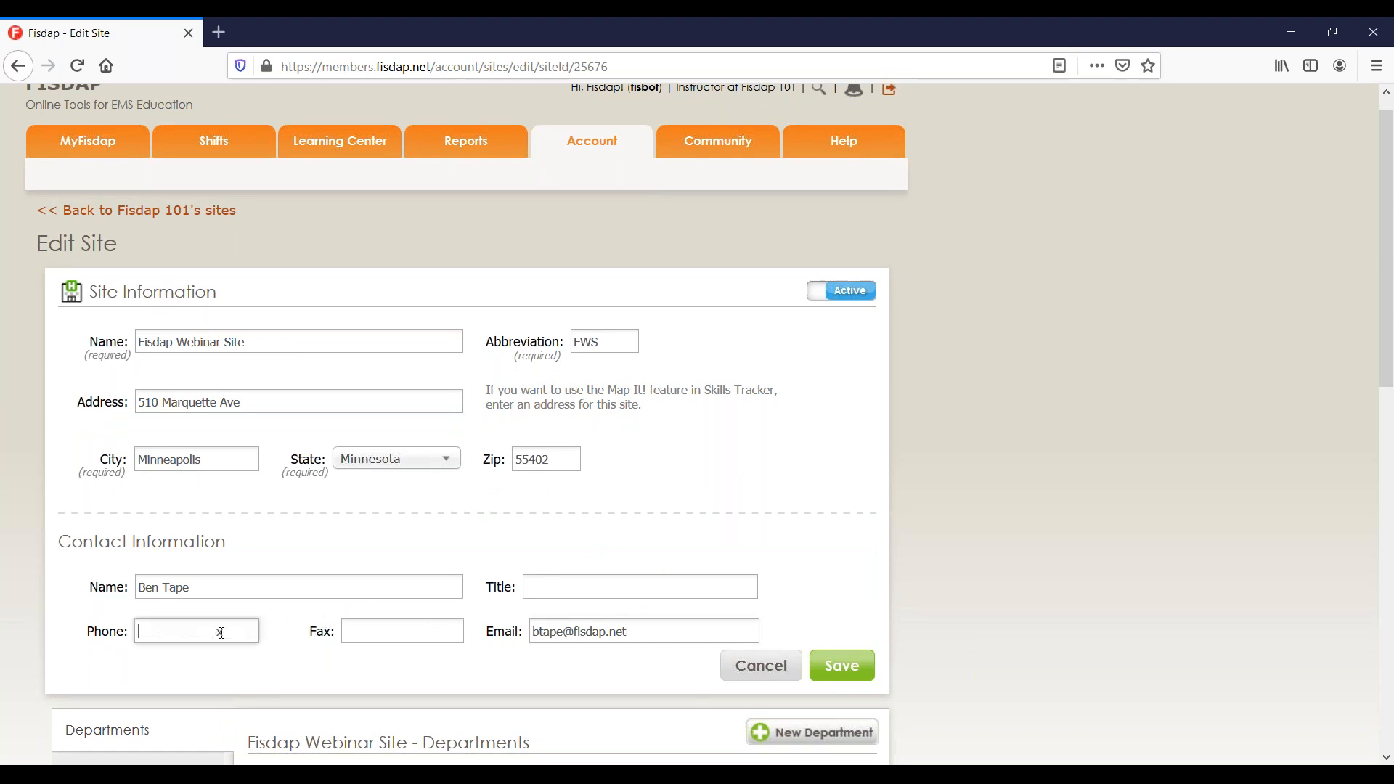
left_click(842, 665)
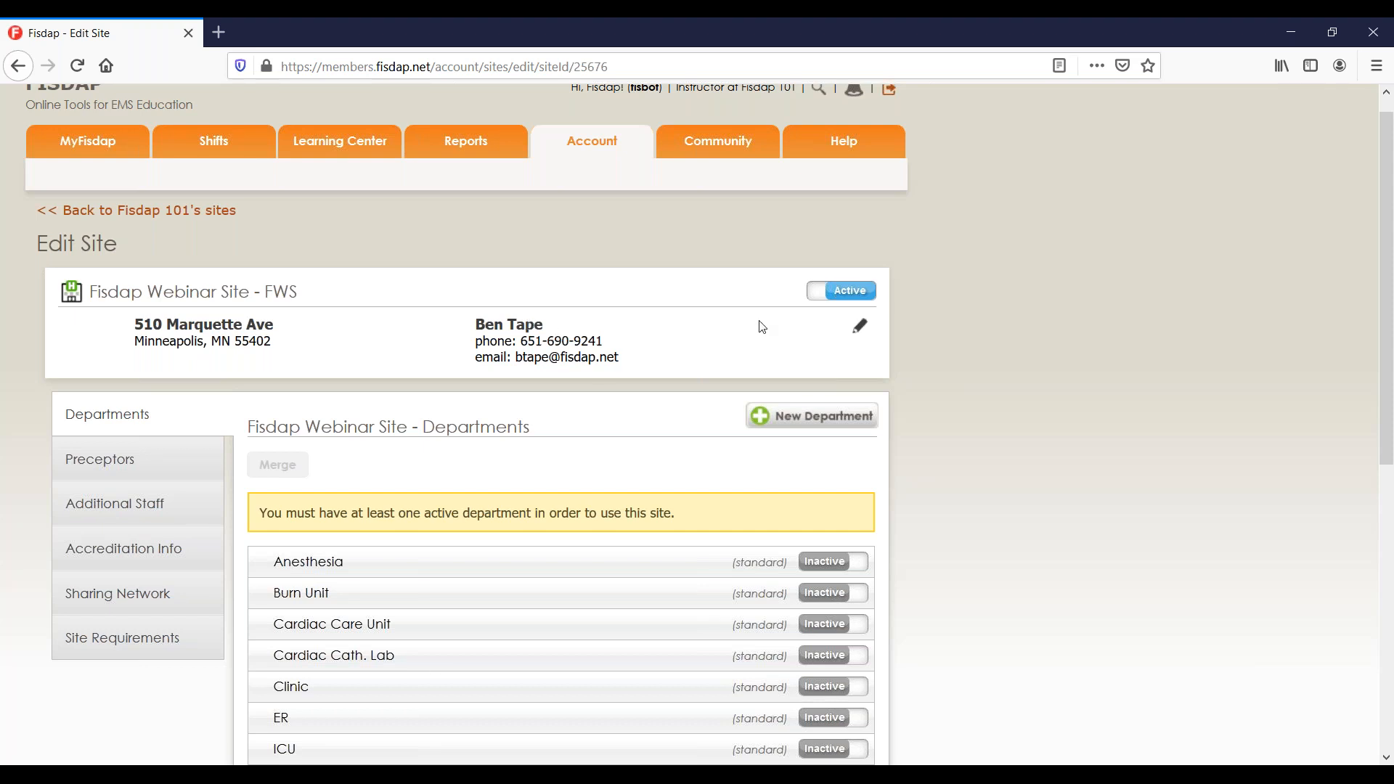
left_click(860, 297)
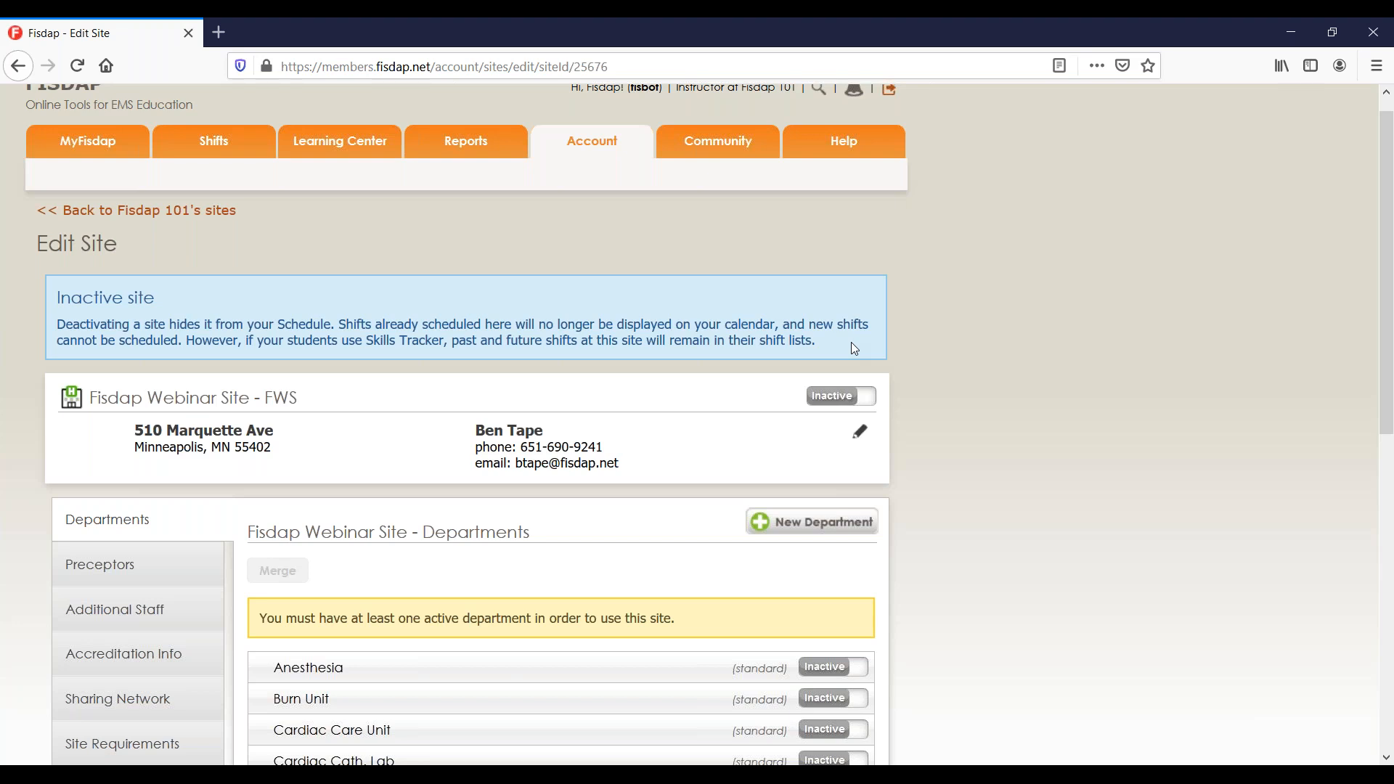
left_click(838, 398)
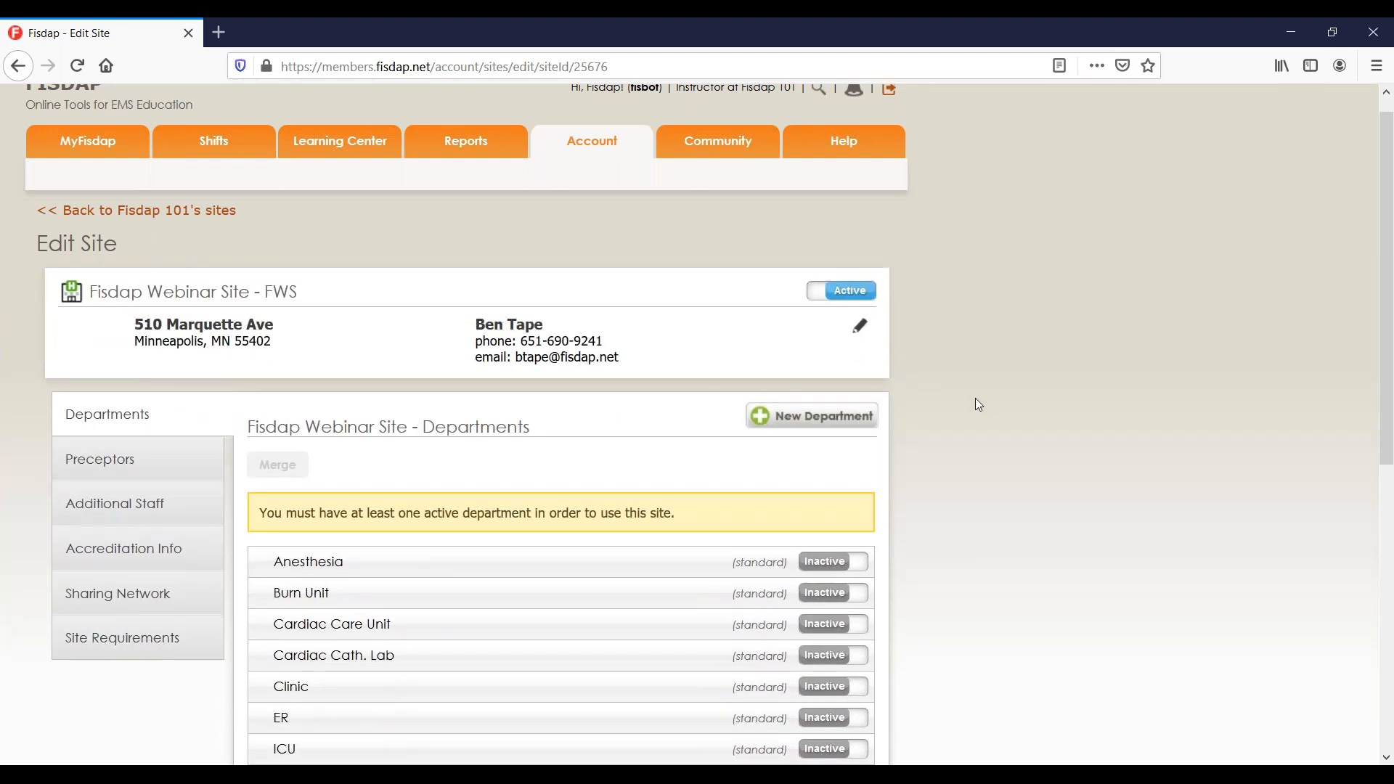
Review the site's department list and toggle the ER department's active status.
scroll(976, 401, "down", 5)
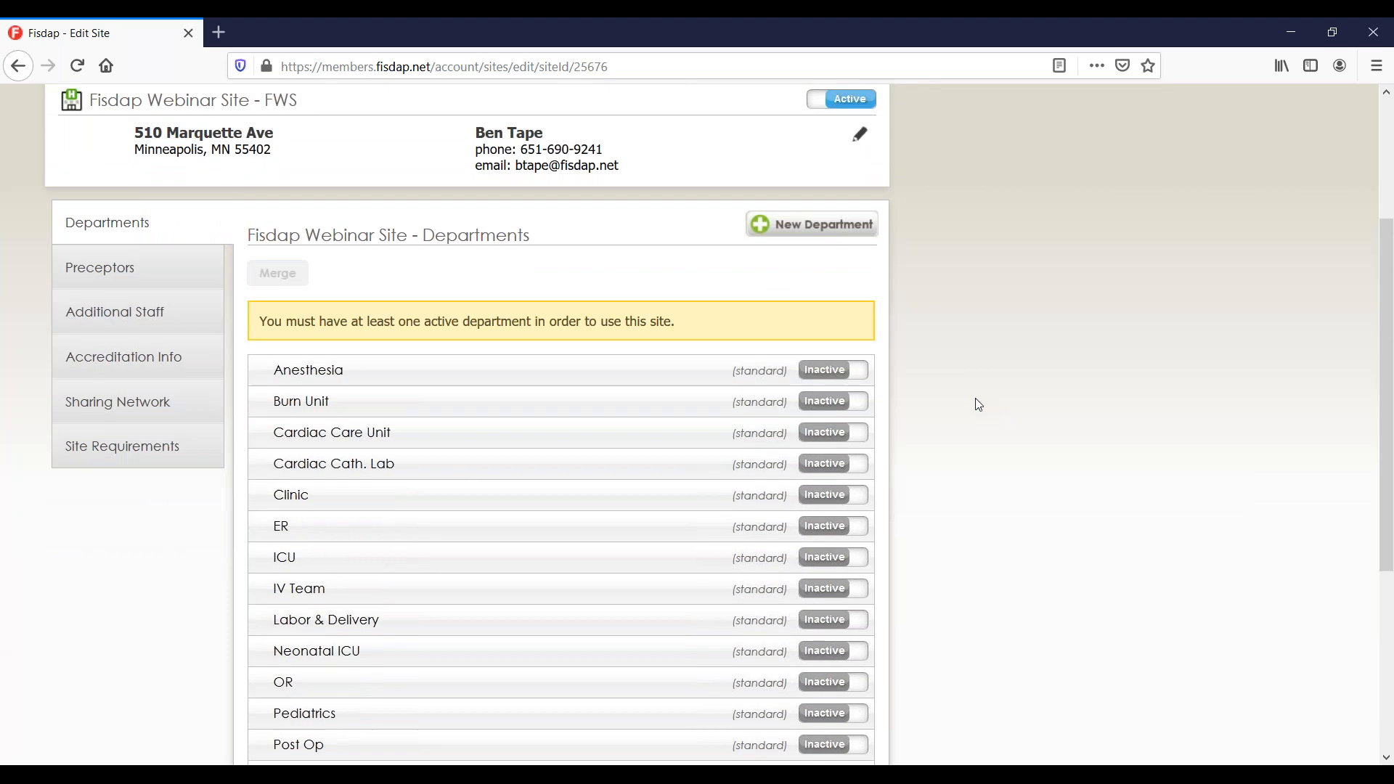
scroll(976, 403, "up", 4)
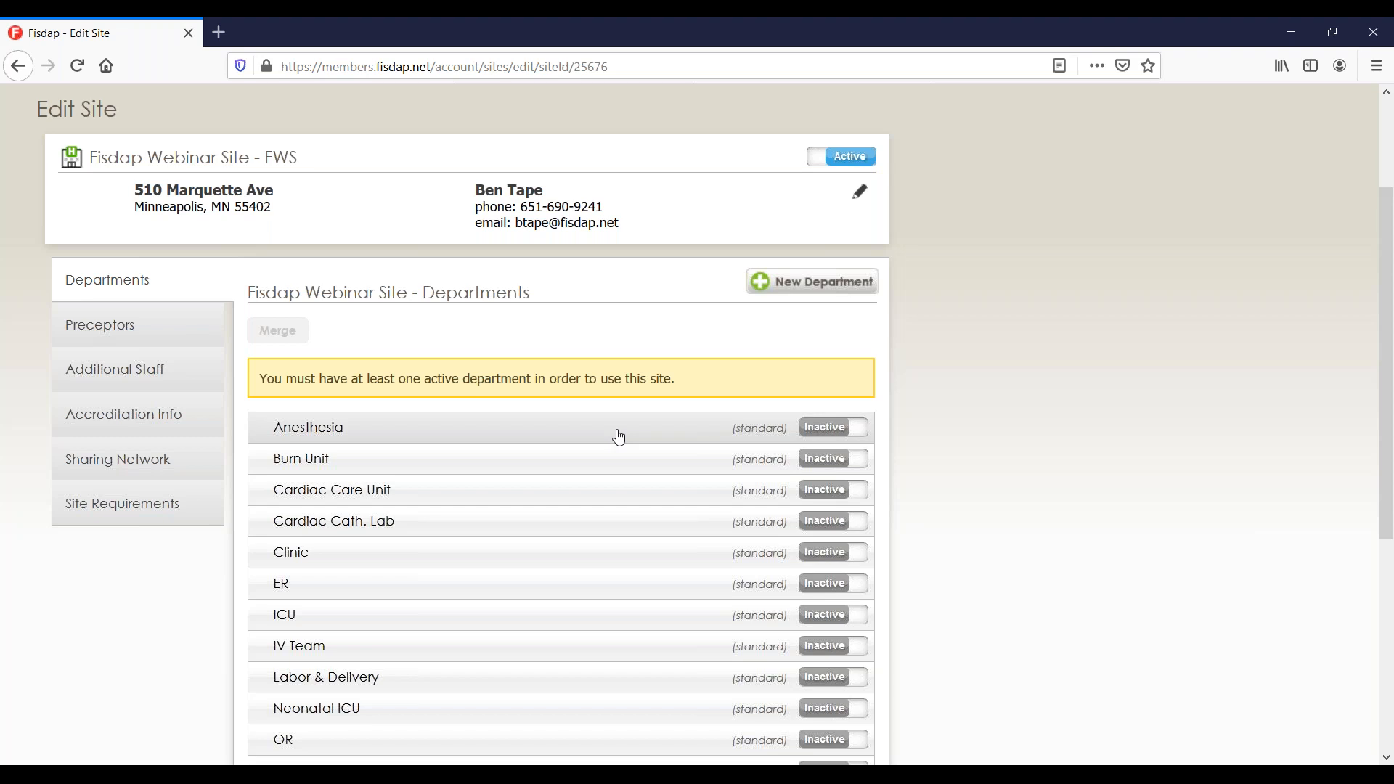
scroll(618, 436, "down", 5)
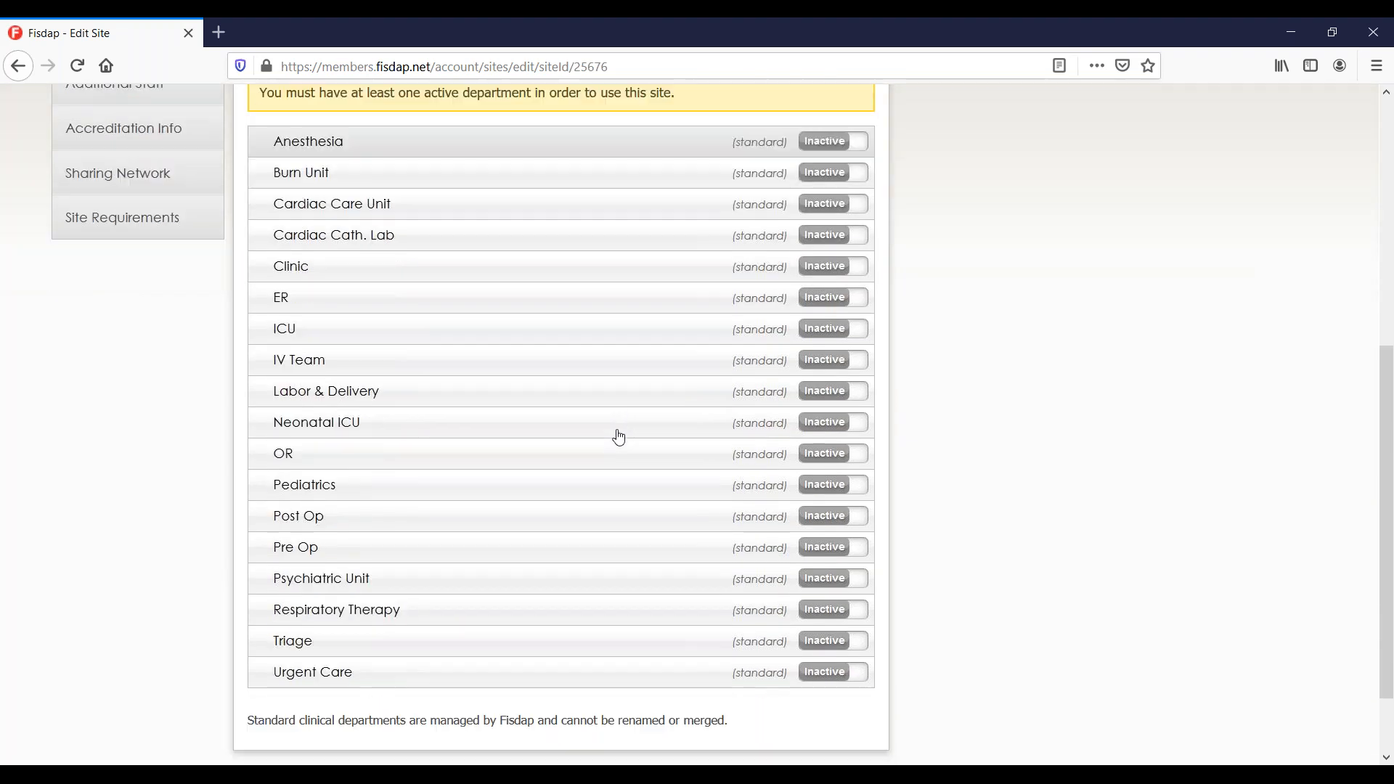
scroll(454, 268, "up", 1)
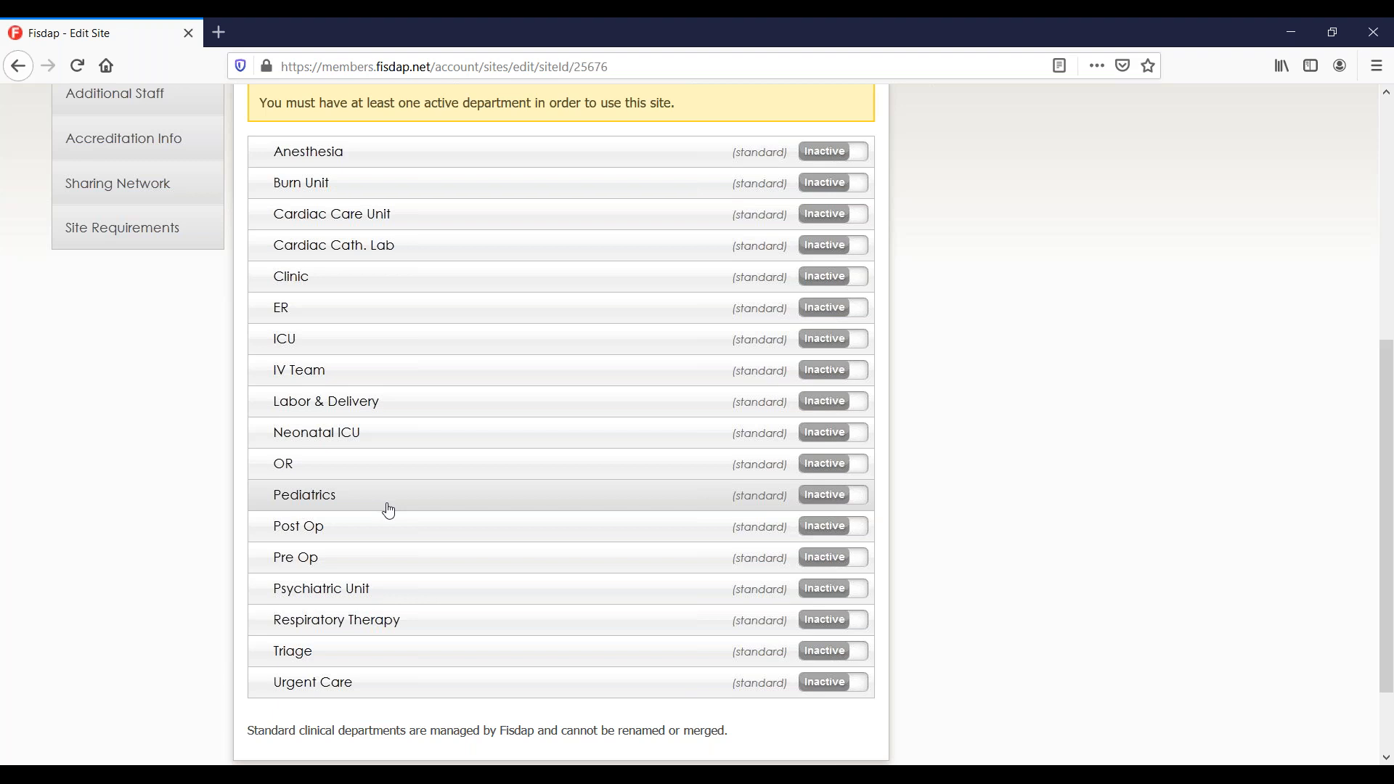
scroll(387, 509, "up", 3)
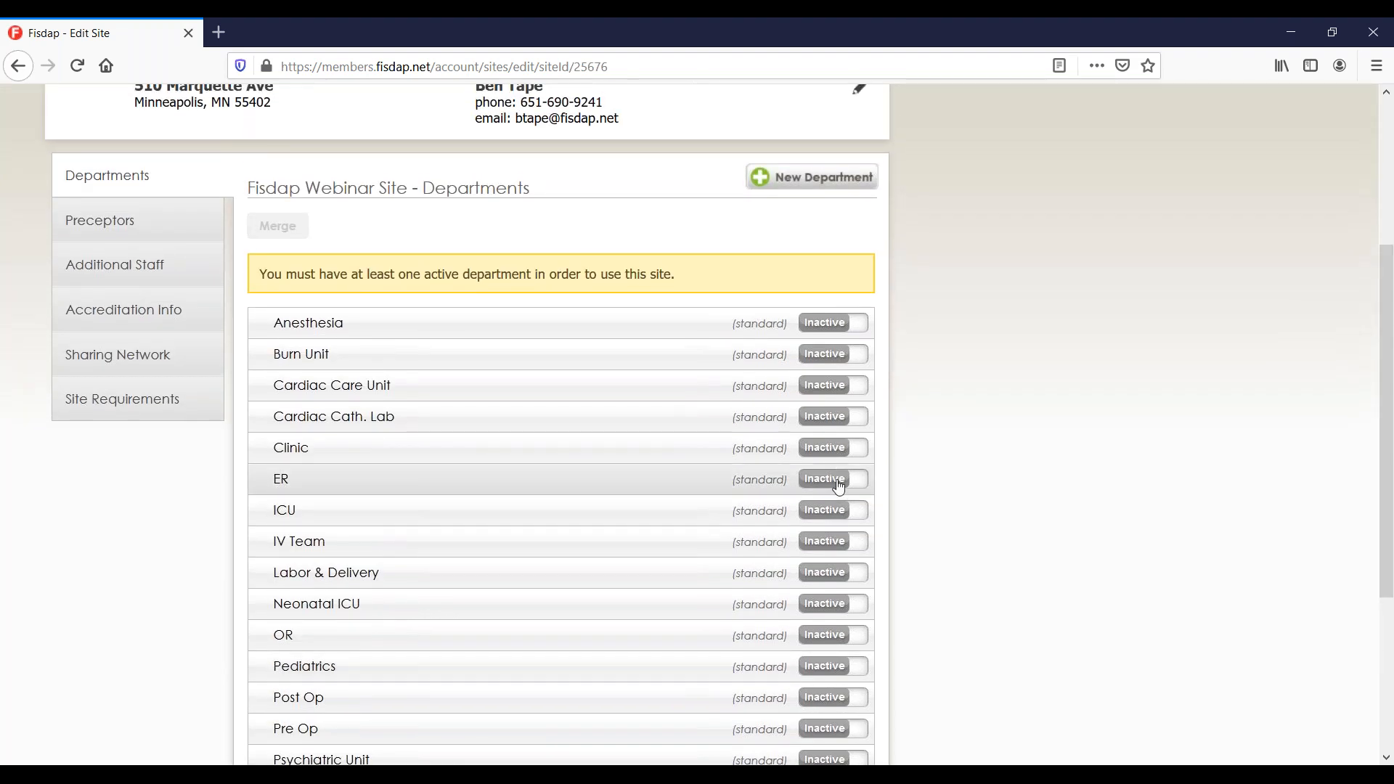
left_click(828, 480)
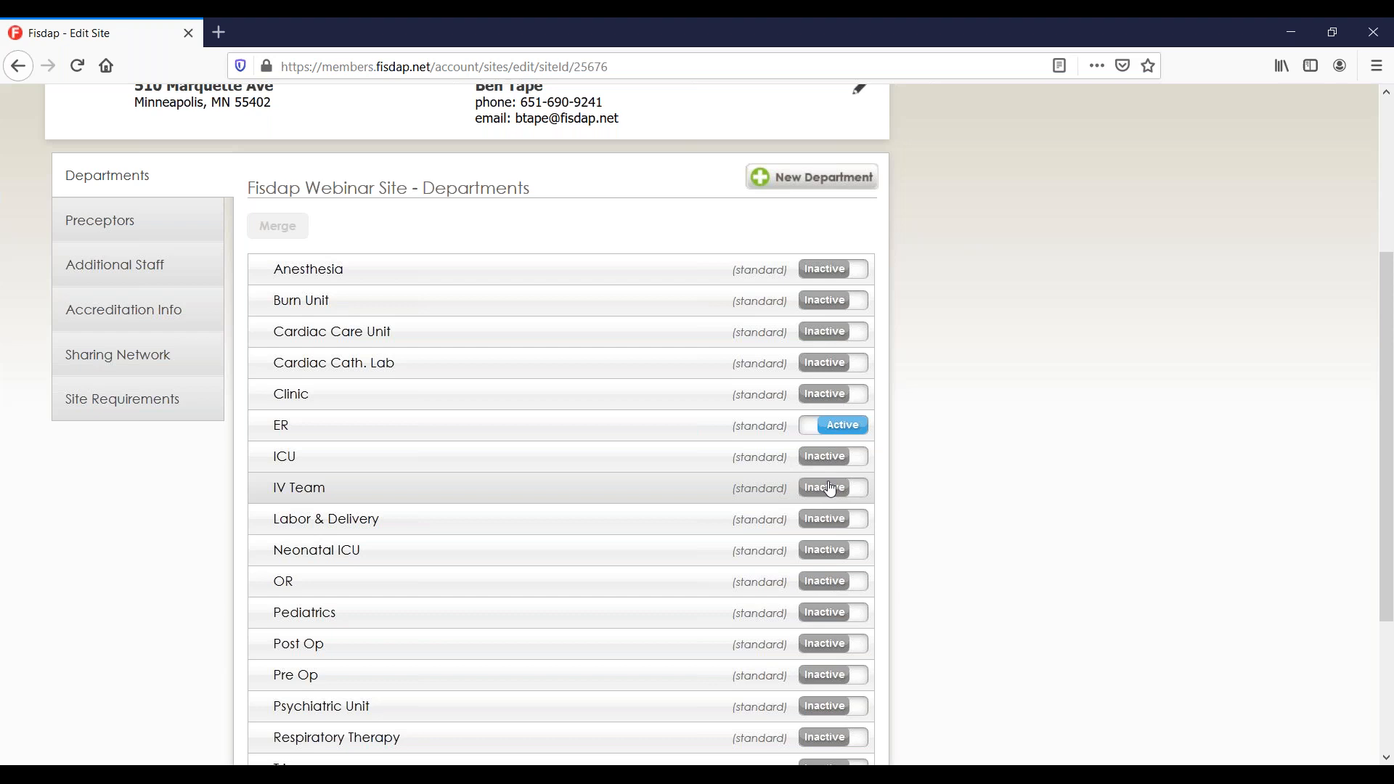
scroll(830, 488, "up", 2)
Reset ER, then make the ER, ICU and OR departments active.
left_click(837, 497)
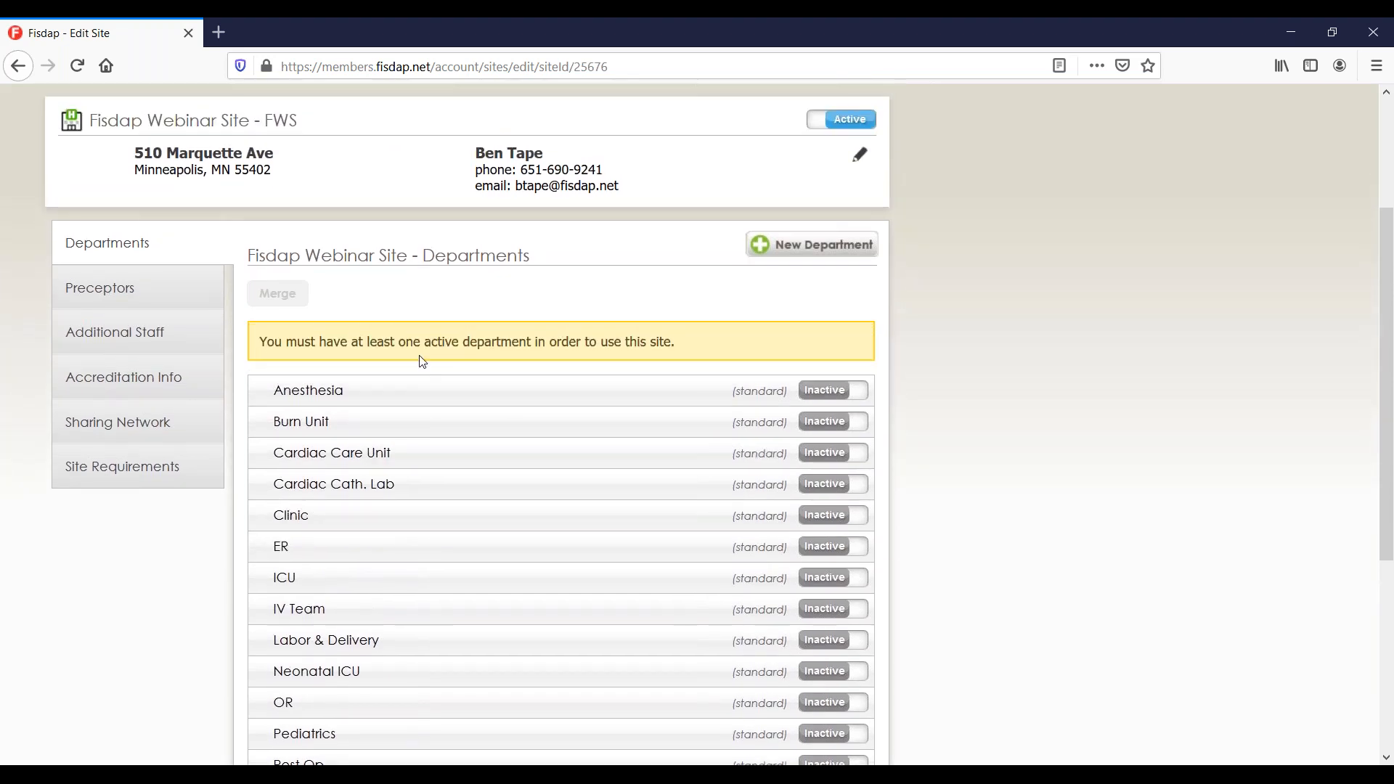
left_click_drag(679, 341, 298, 339)
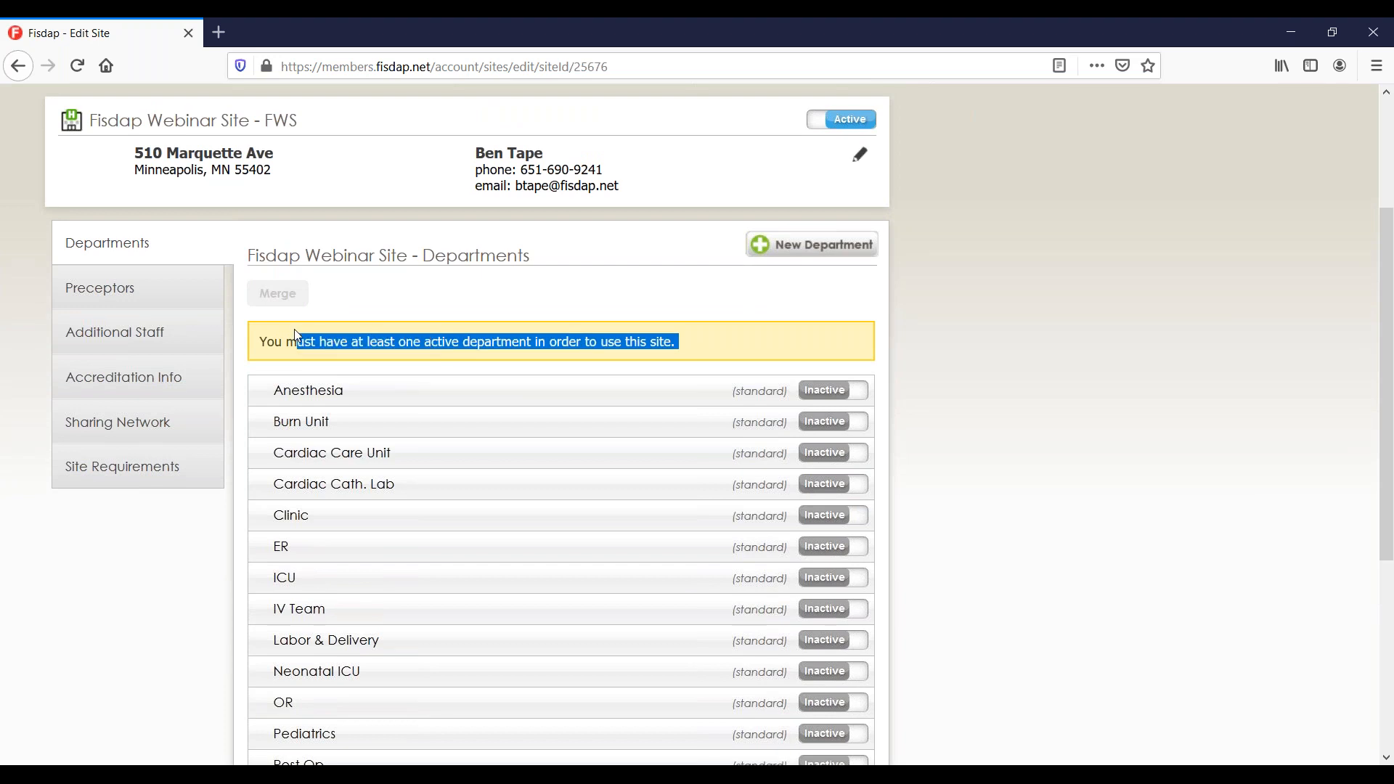
left_click(399, 339)
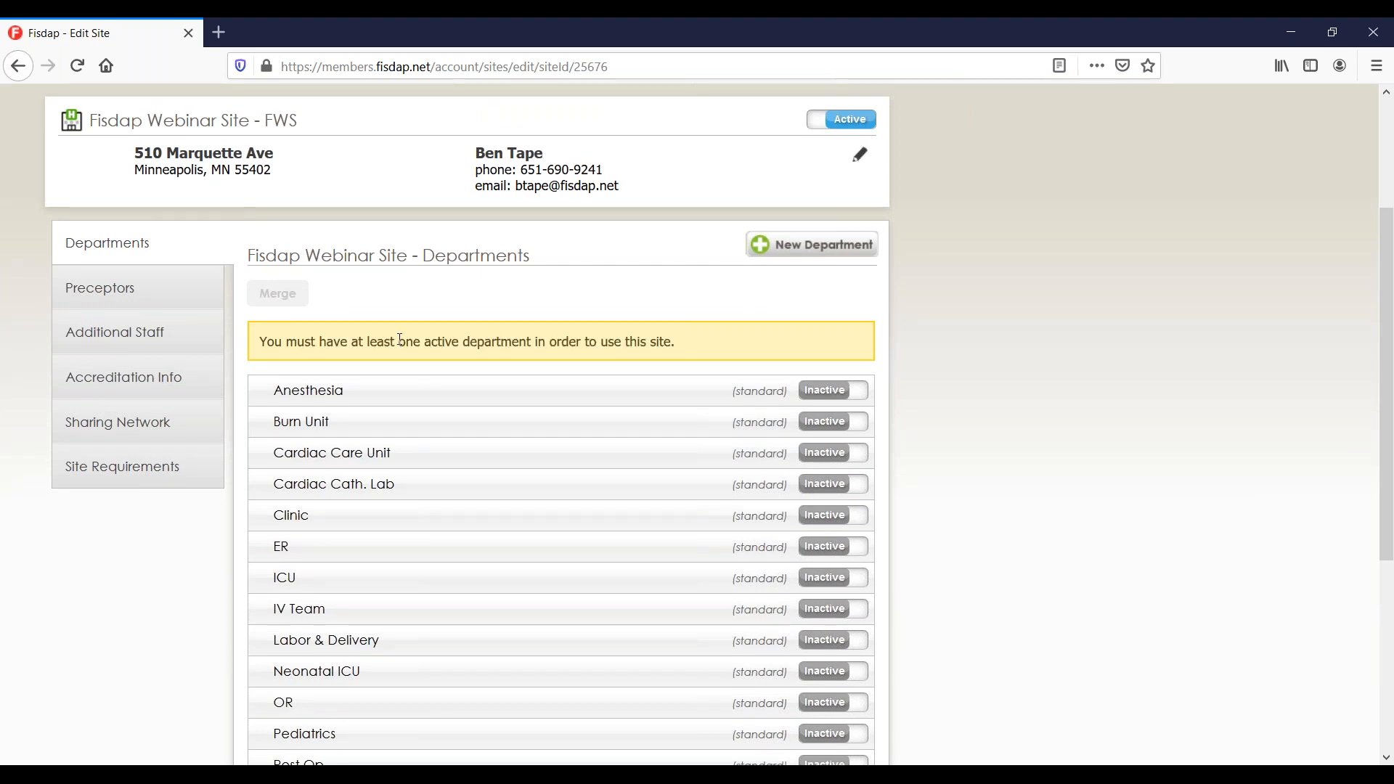
left_click(824, 554)
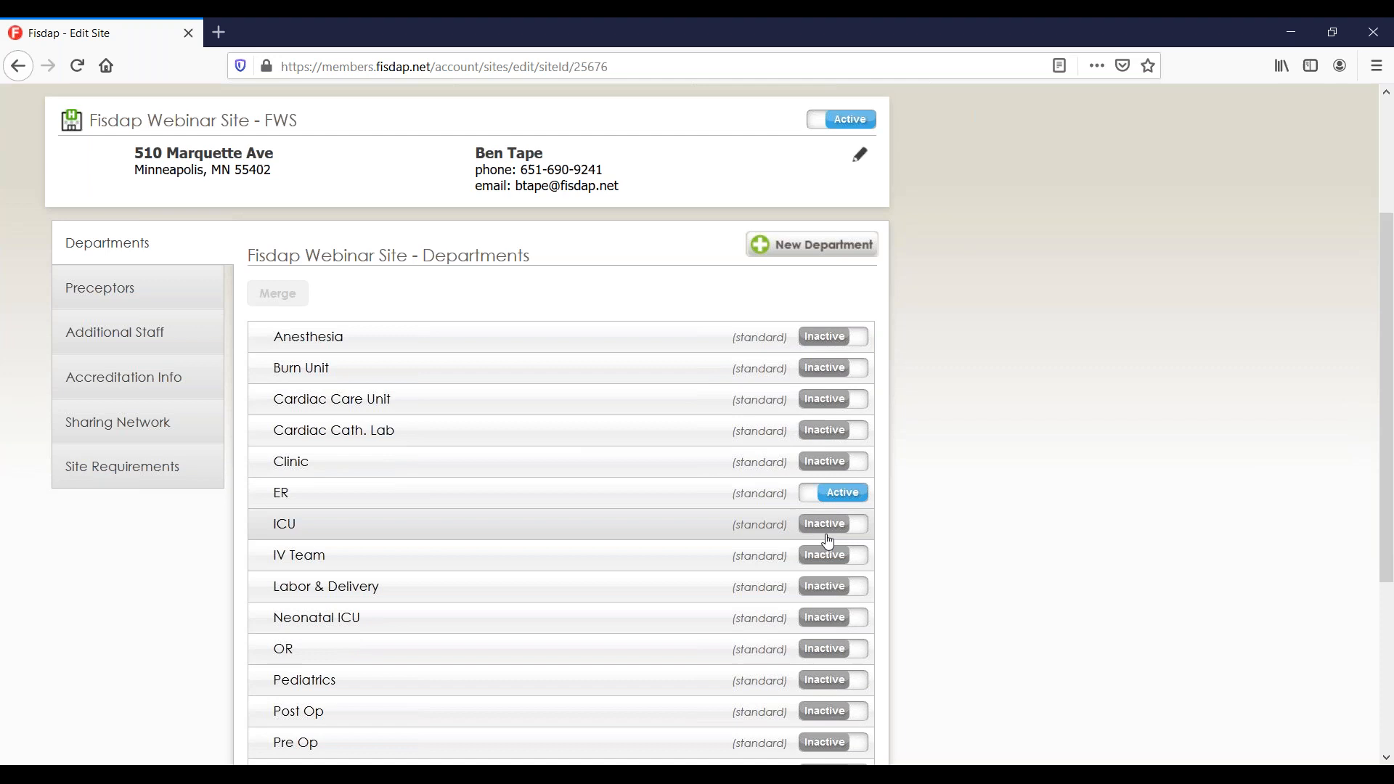
left_click(827, 537)
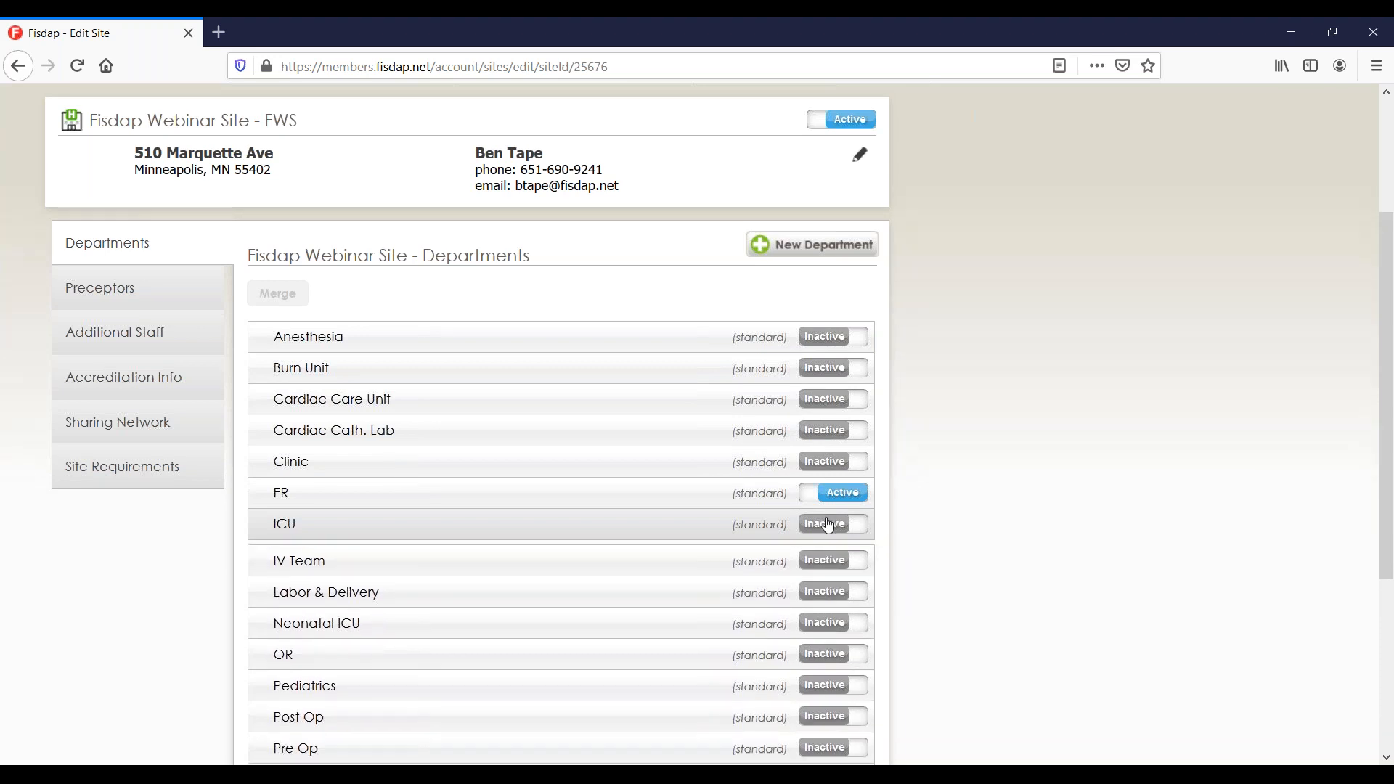
left_click(828, 650)
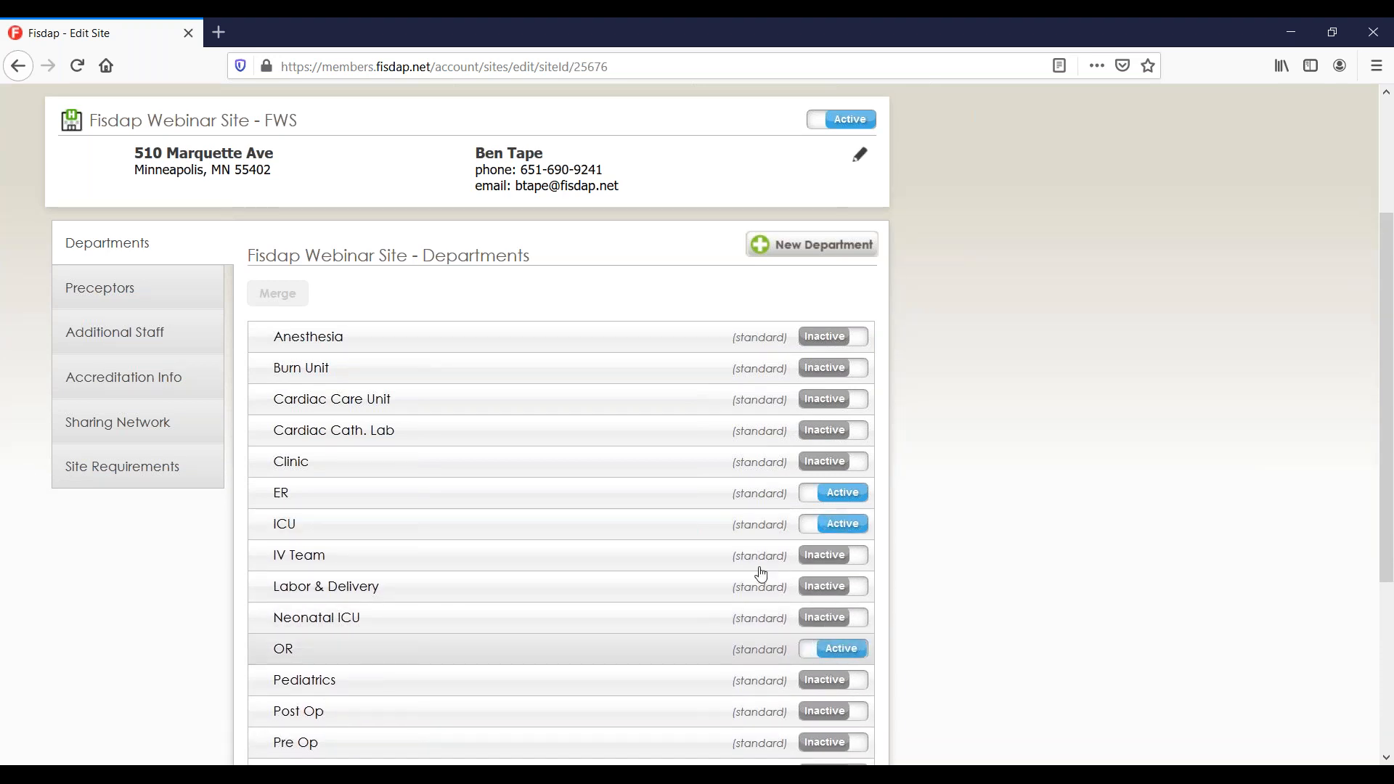
Expand the ICU and IV Team departments to view their address details.
left_click(686, 532)
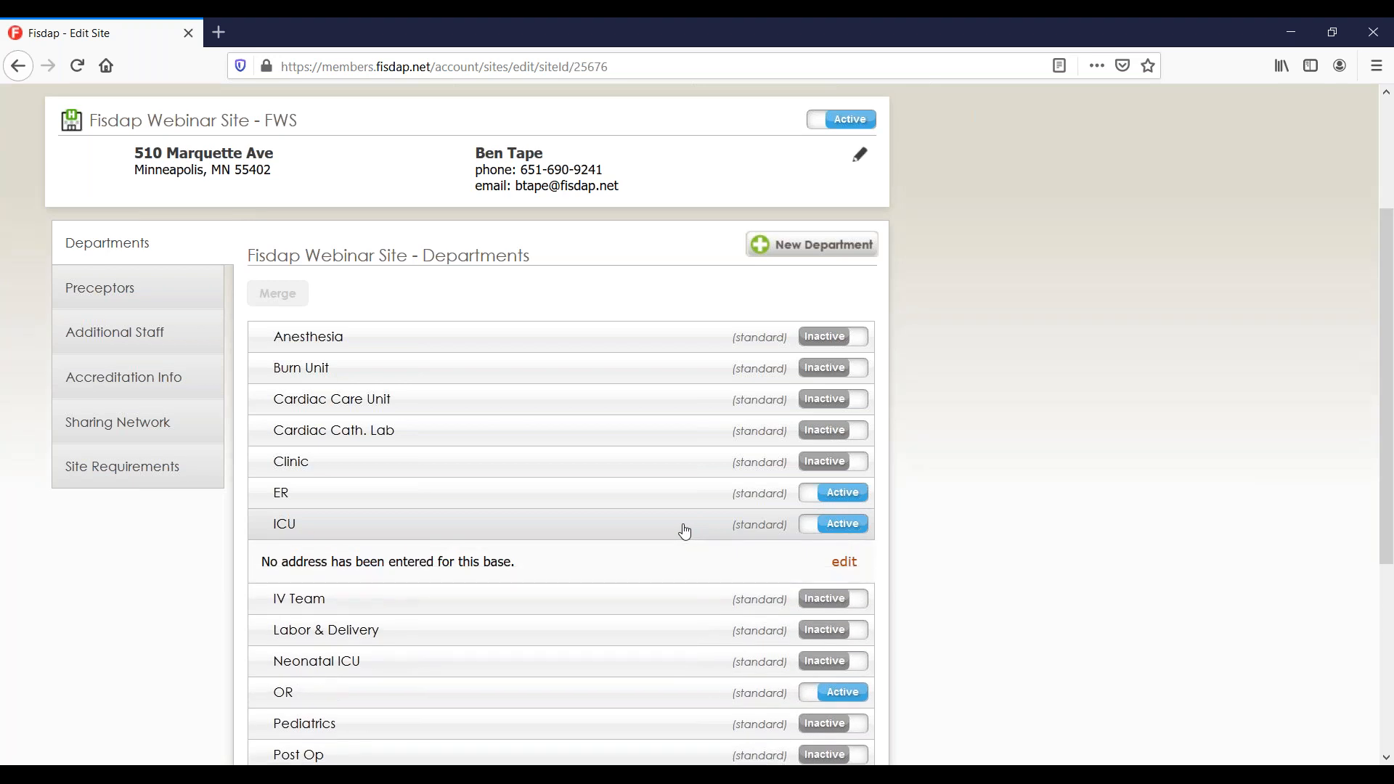
left_click_drag(261, 569, 402, 563)
left_click(403, 563)
left_click_drag(279, 176, 141, 148)
left_click(160, 154)
left_click(515, 602)
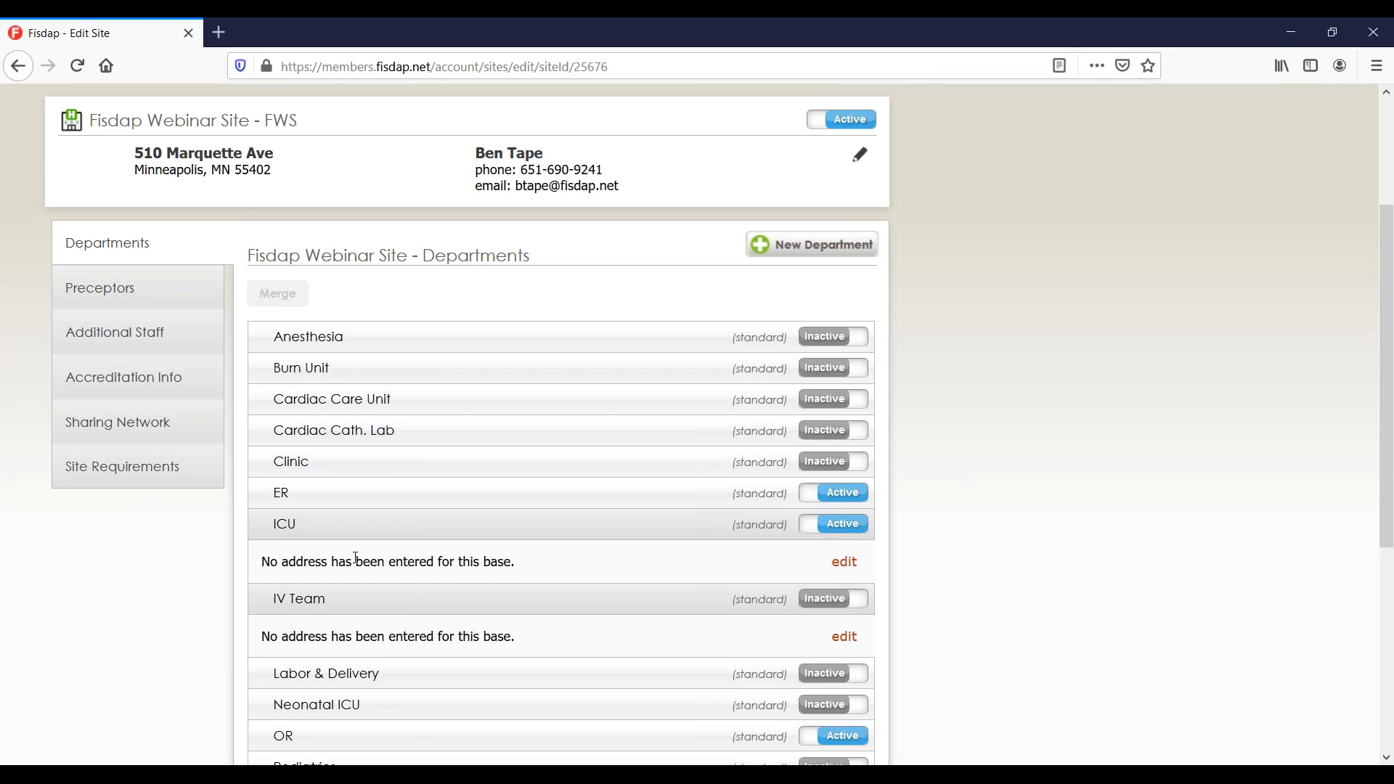
Add a new department named 'Site 1' to Fisdap Webinar Site.
left_click(769, 256)
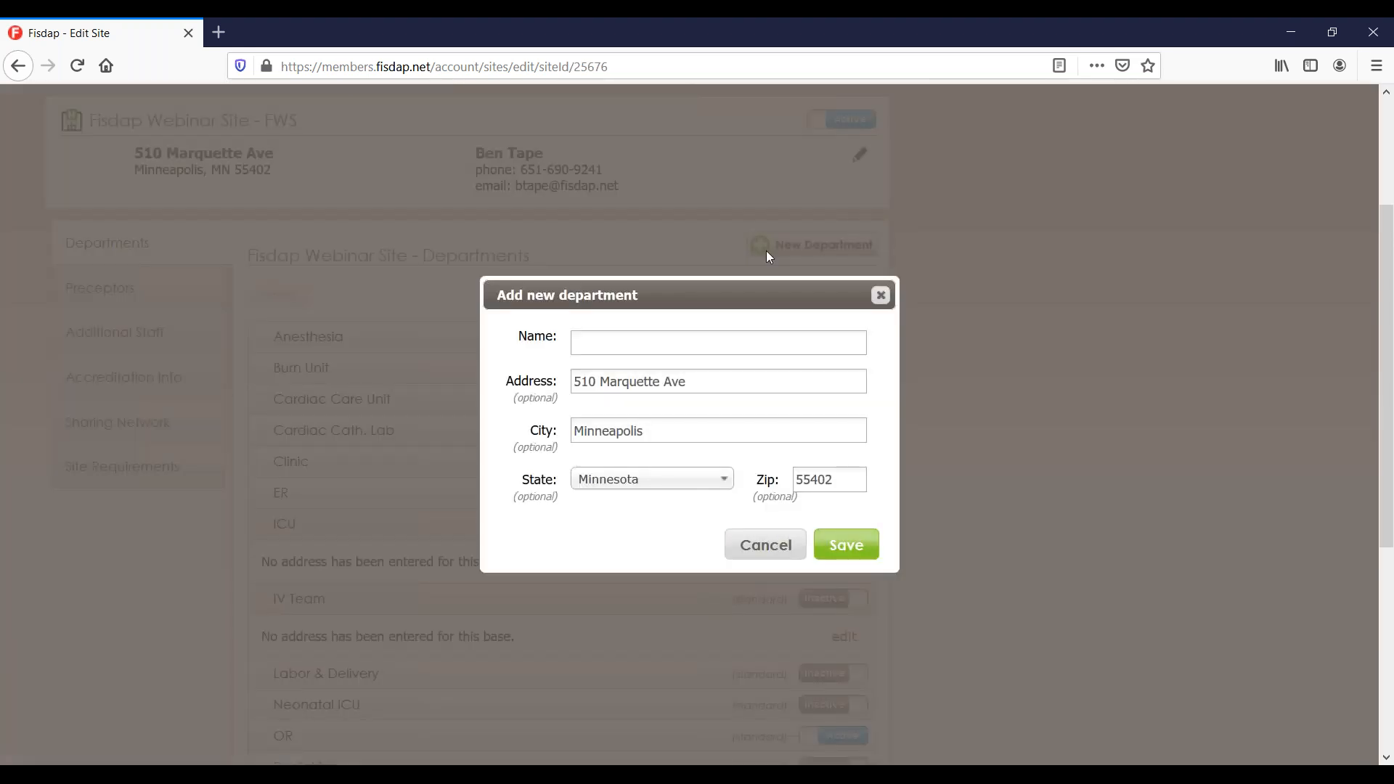
left_click(606, 350)
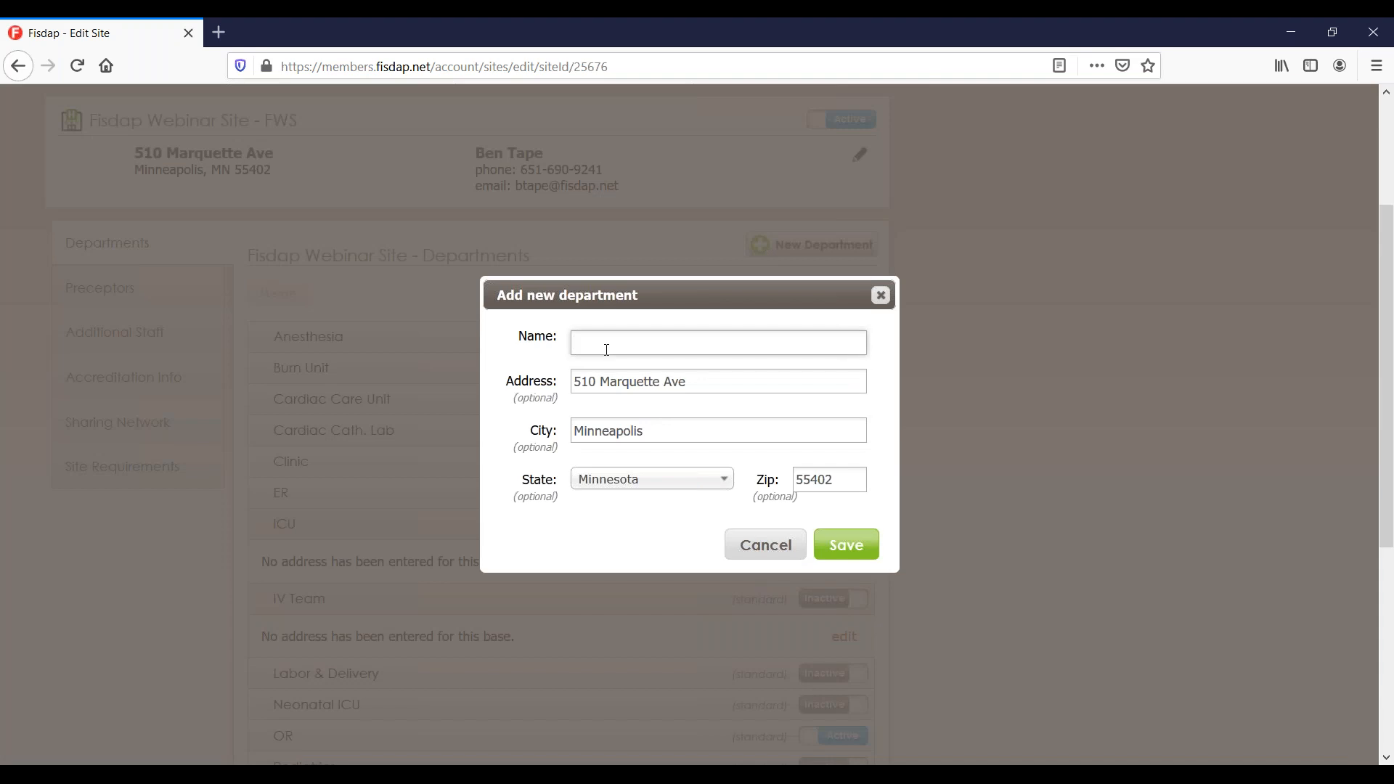
type("Site 1")
left_click(837, 555)
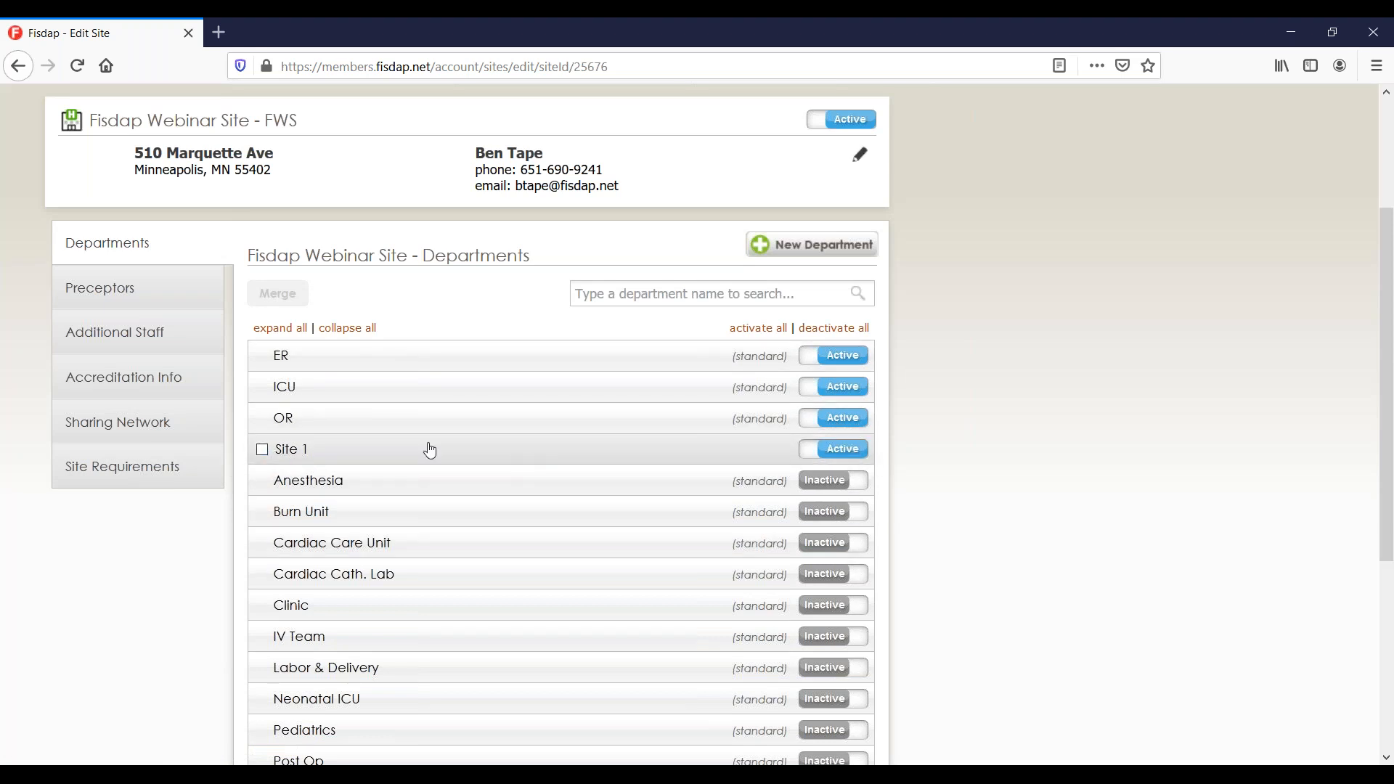
left_click(263, 450)
left_click(283, 366)
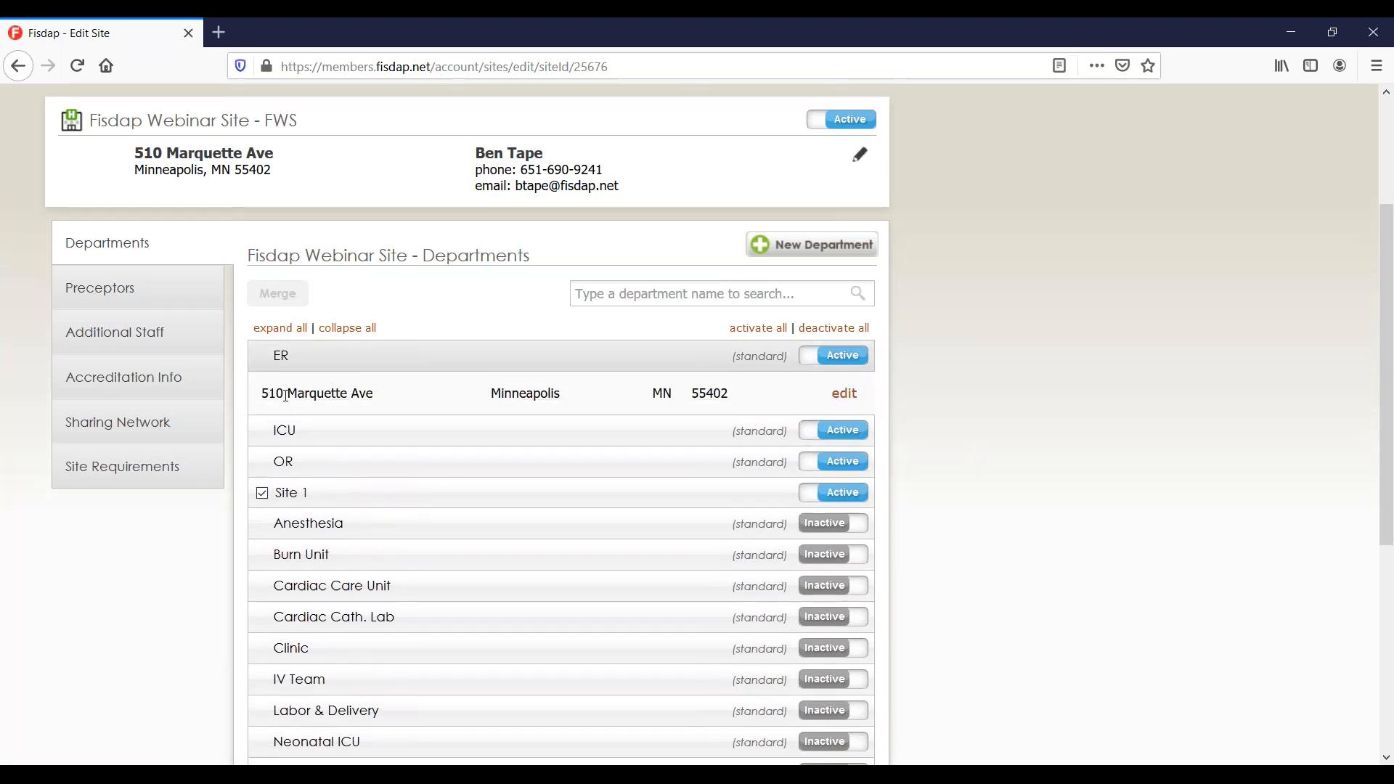
left_click(307, 368)
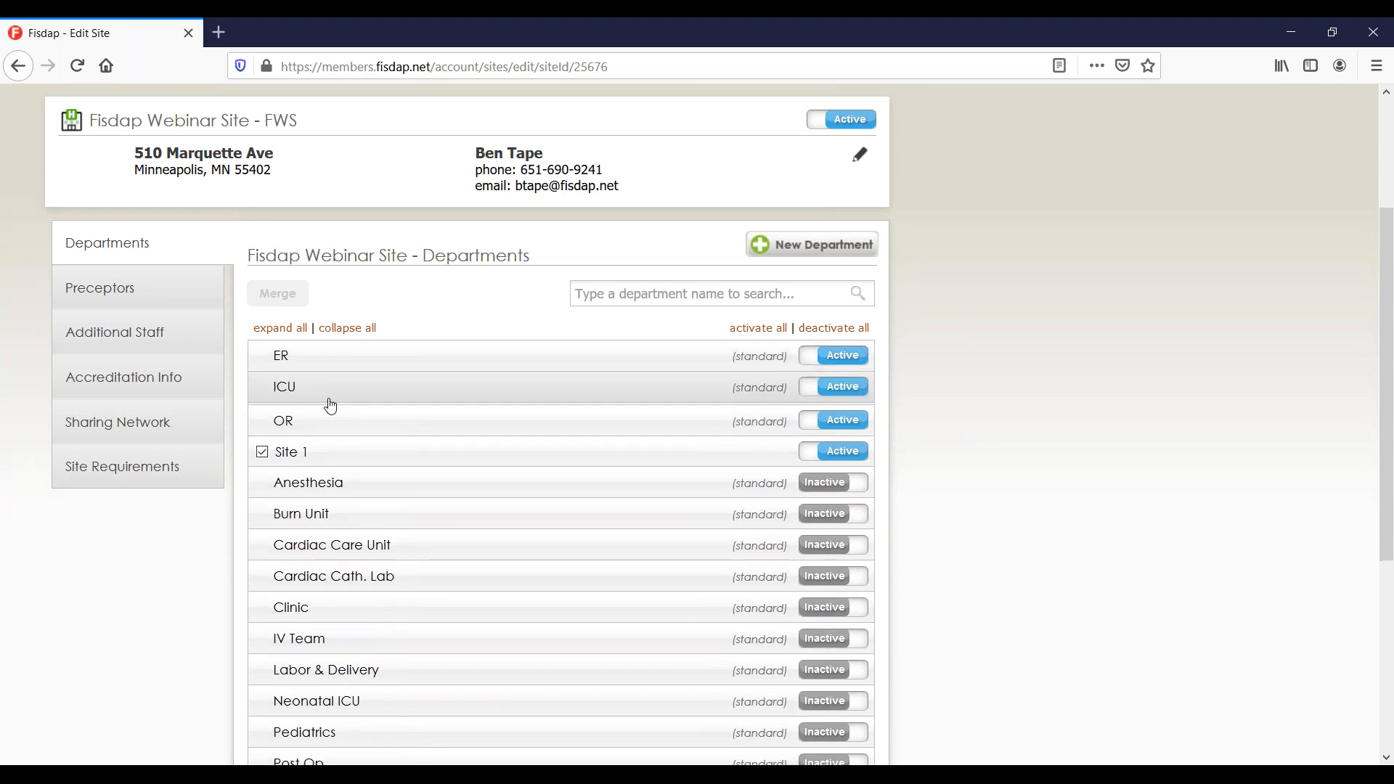
left_click(331, 405)
left_click(328, 403)
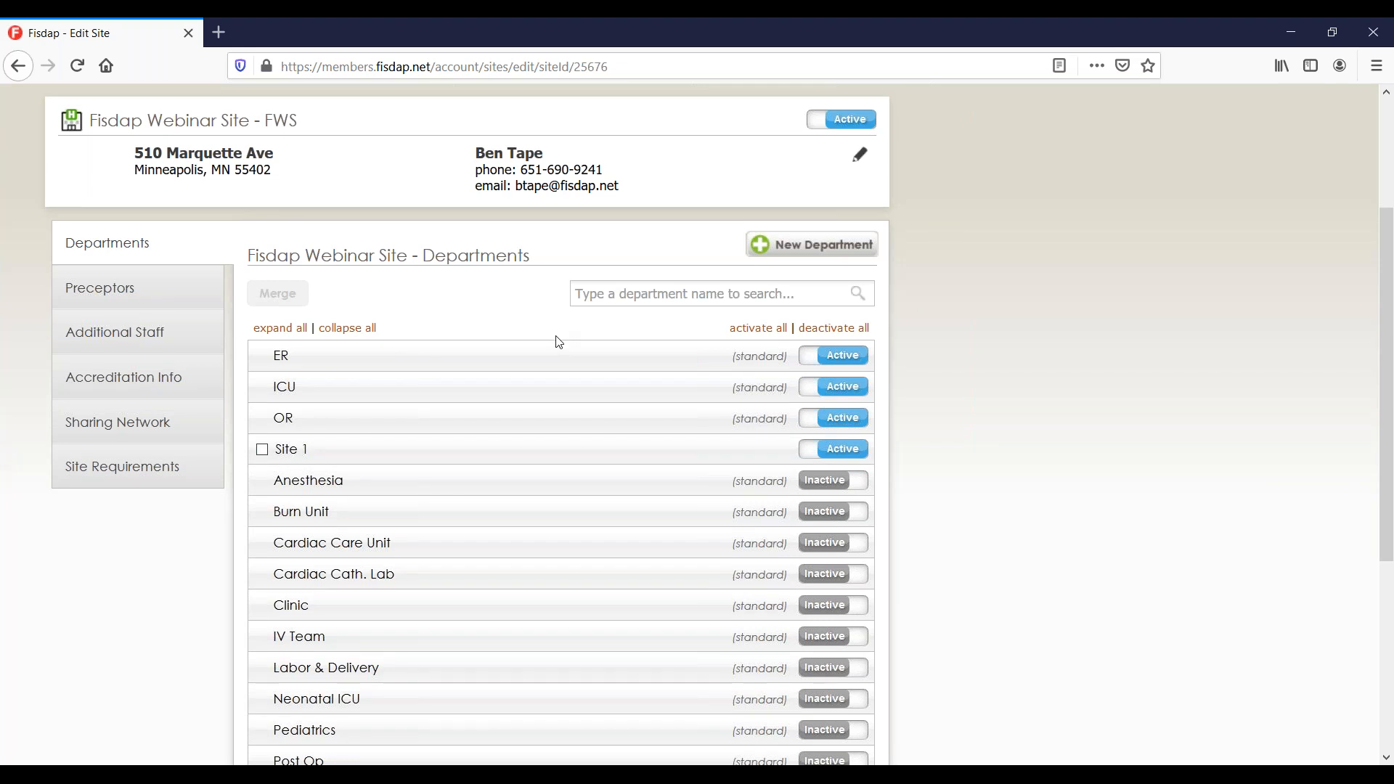
Add another department named 'site 2'.
left_click(762, 243)
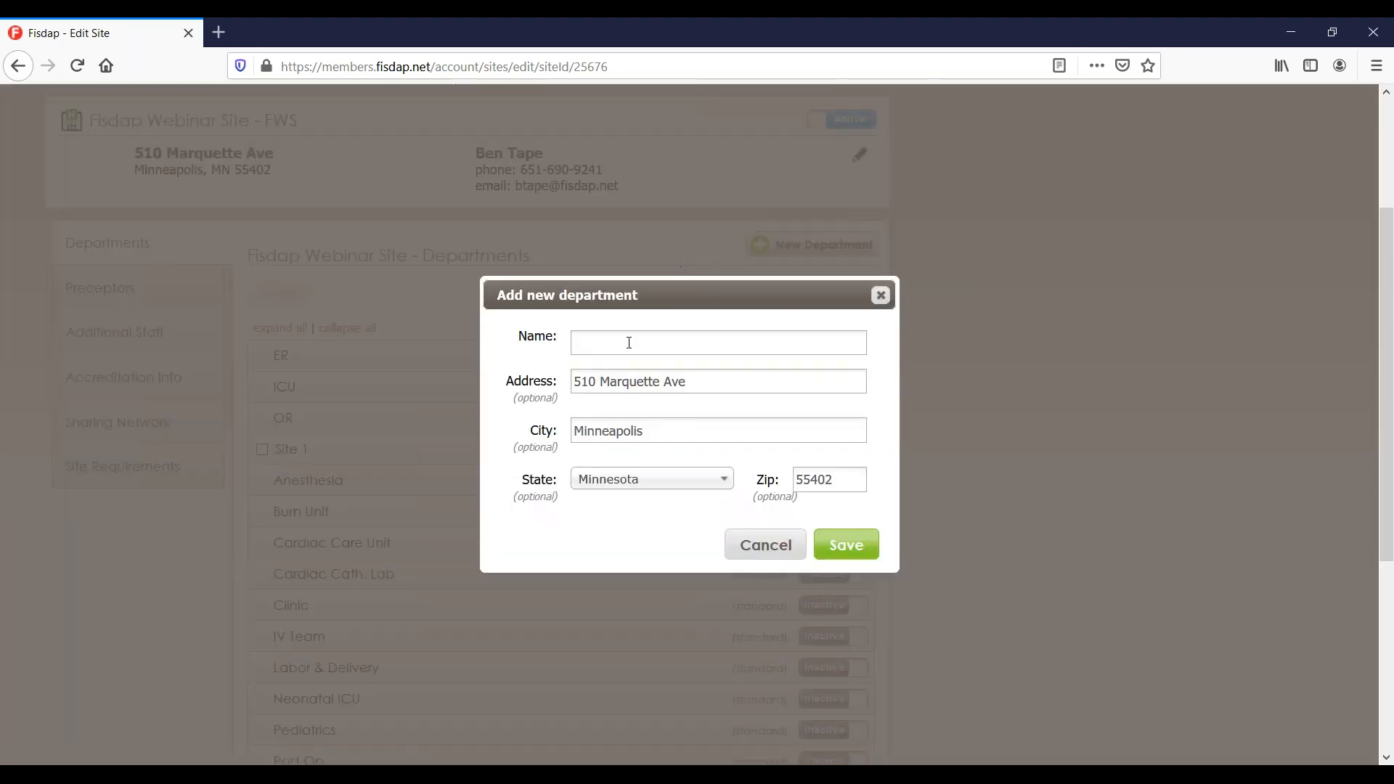
left_click(626, 344)
type("site 2")
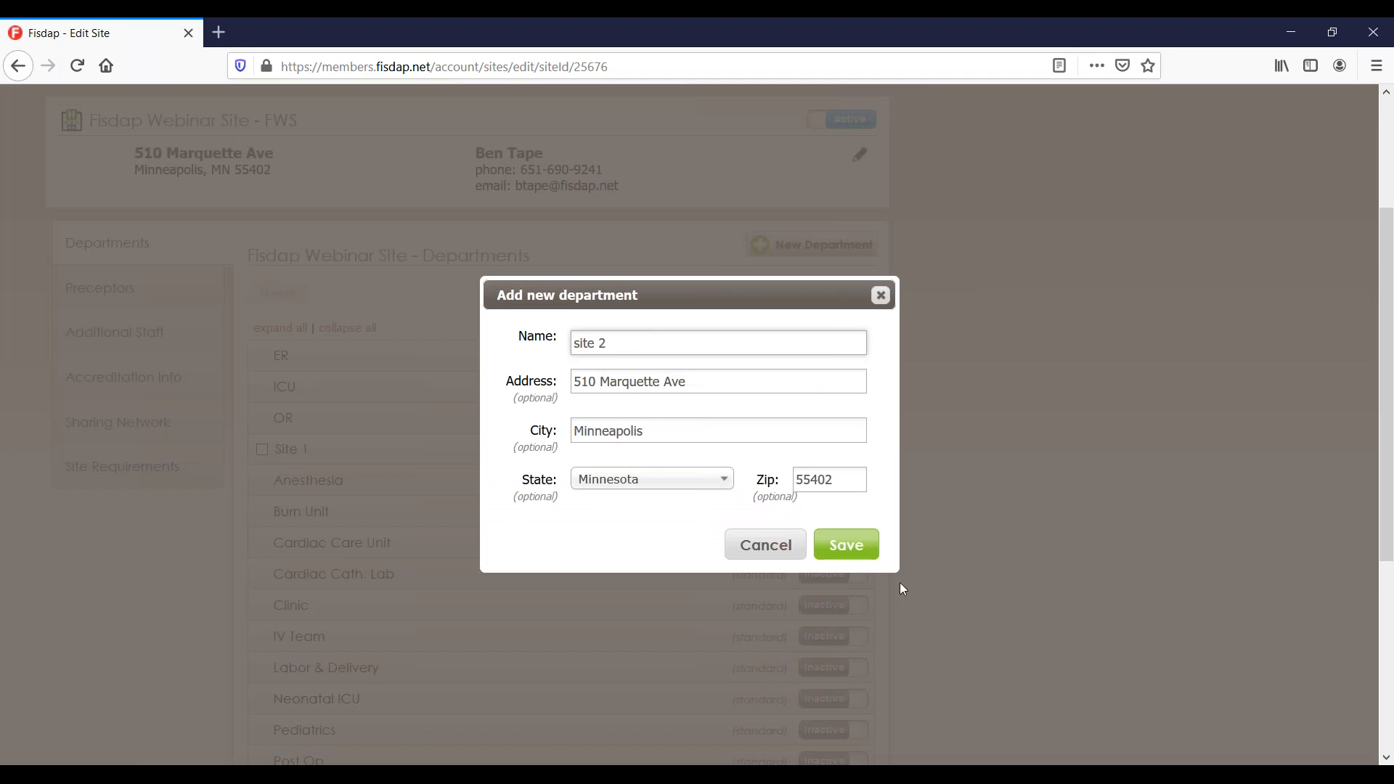
left_click(852, 552)
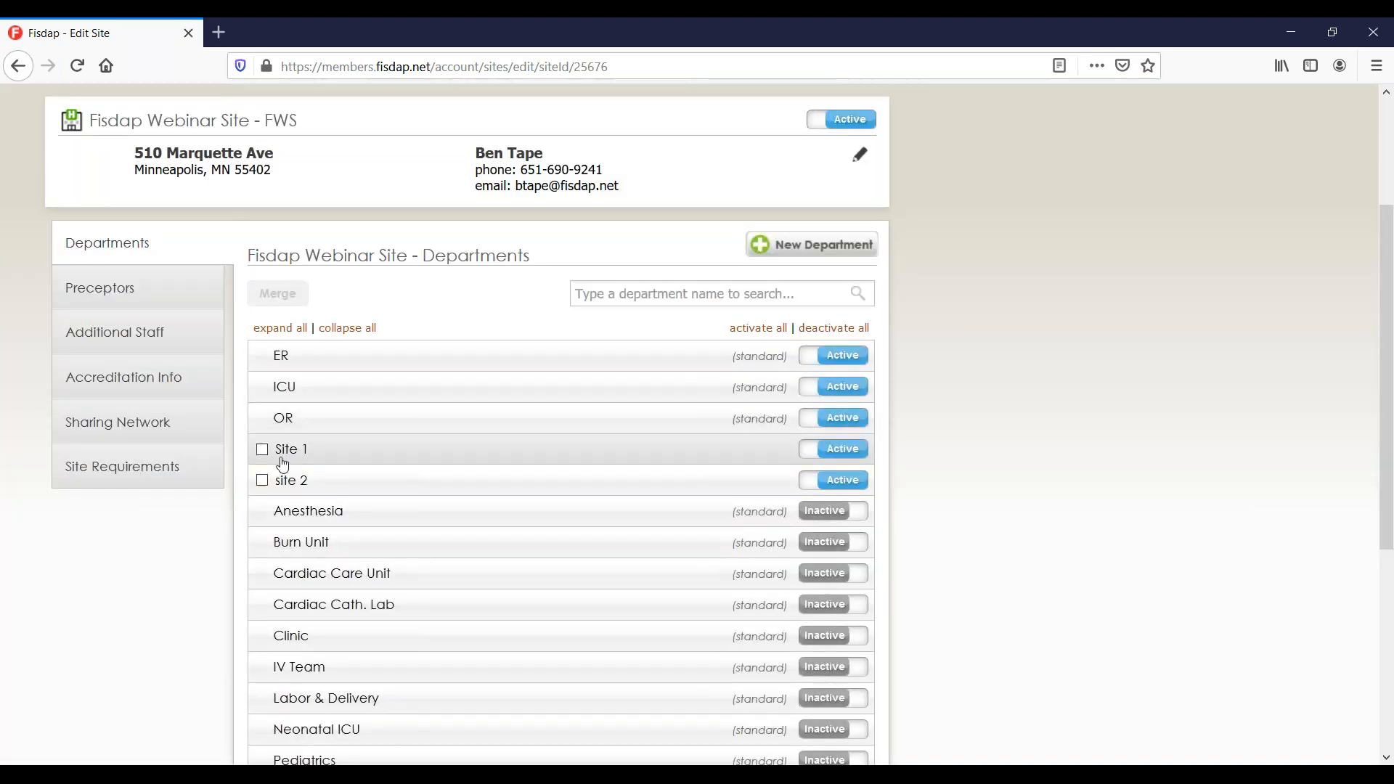
Merge the Site 1 and site 2 departments, keeping Site 1.
left_click(262, 450)
left_click(262, 523)
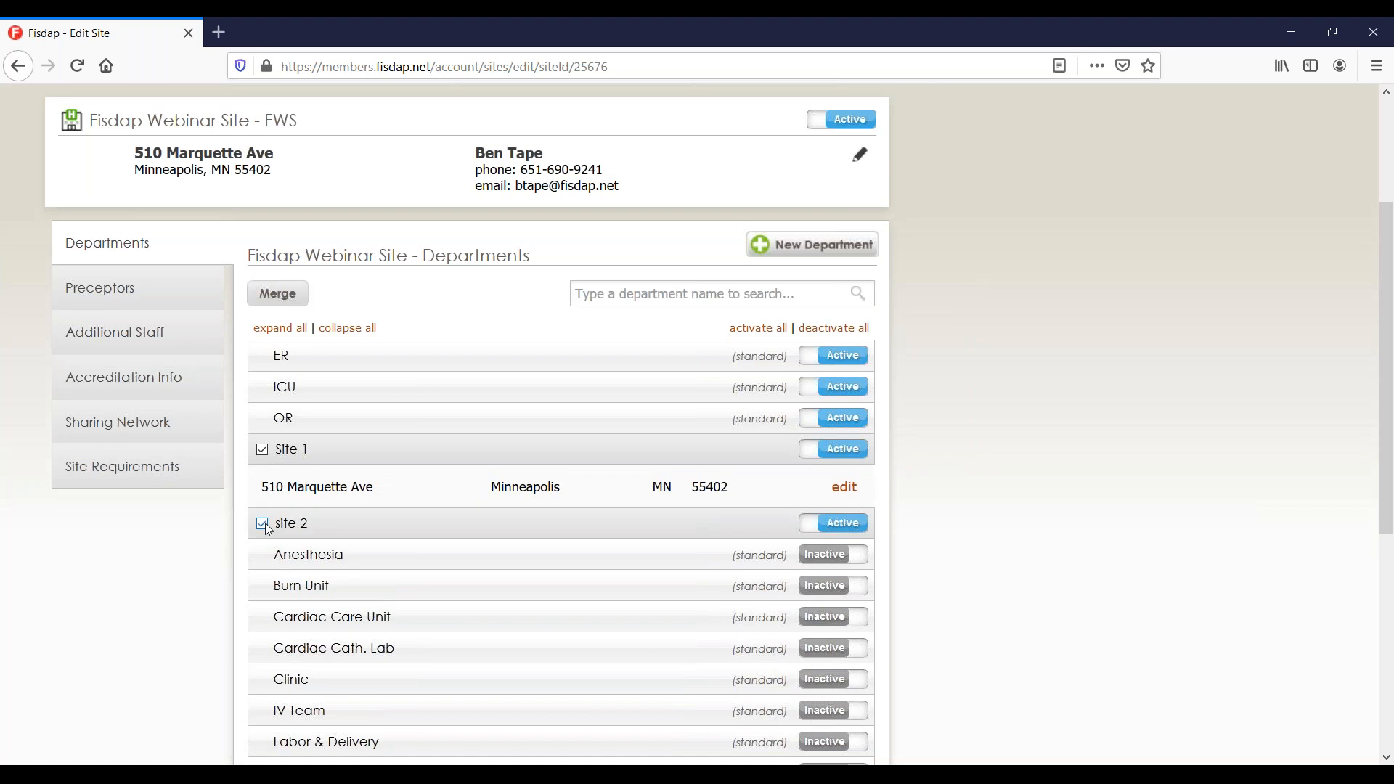
left_click(279, 293)
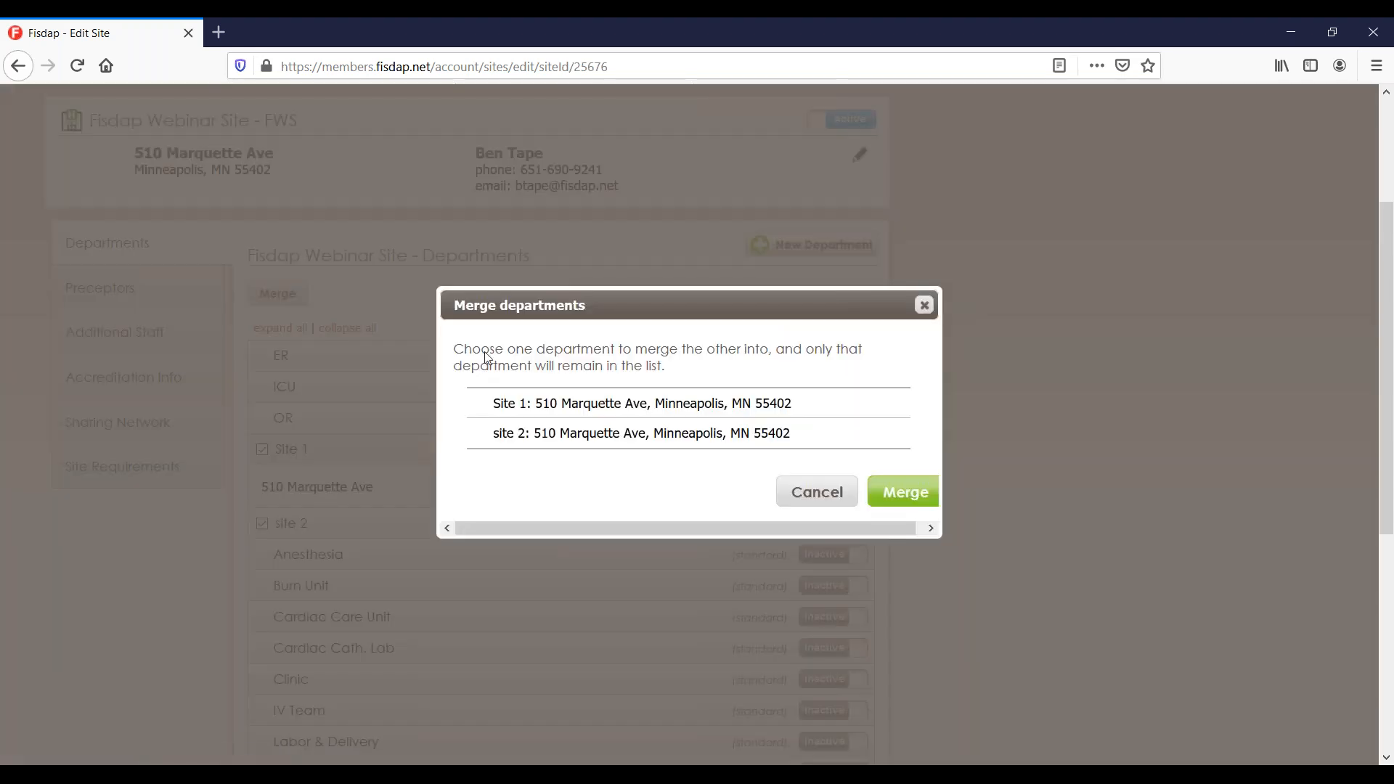
left_click(531, 405)
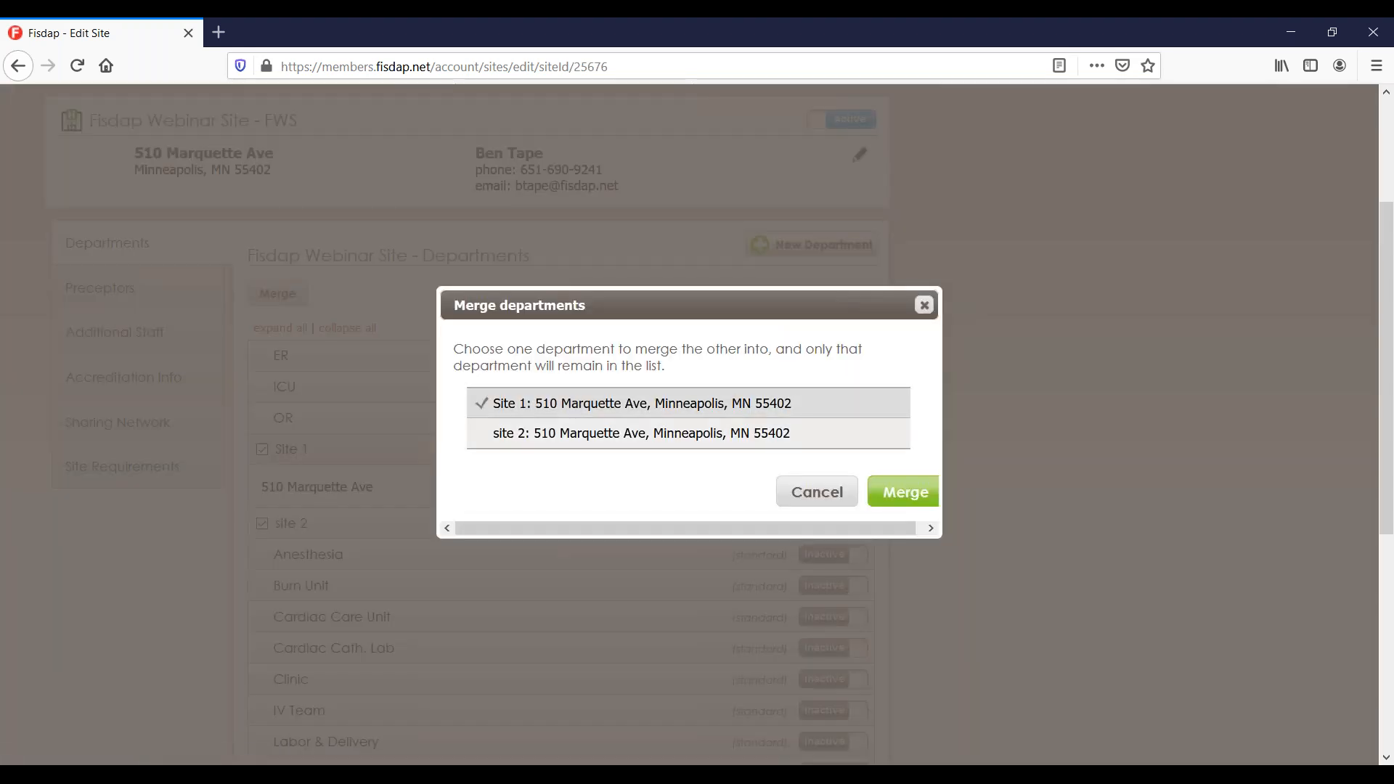
left_click(907, 490)
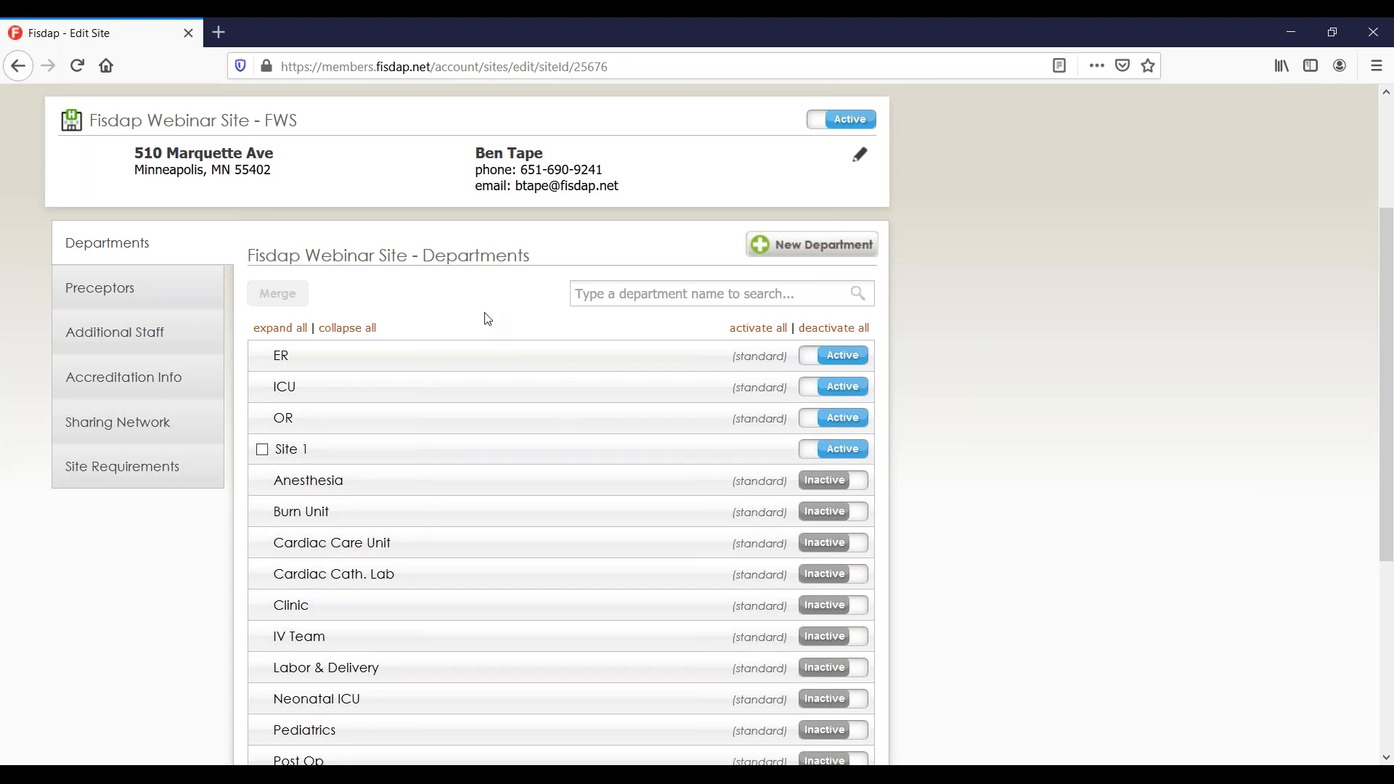
View Fisdap Webinar Site's preceptors (none entered), then its Sharing Network settings.
scroll(490, 319, "up", 1)
scroll(491, 319, "up", 1)
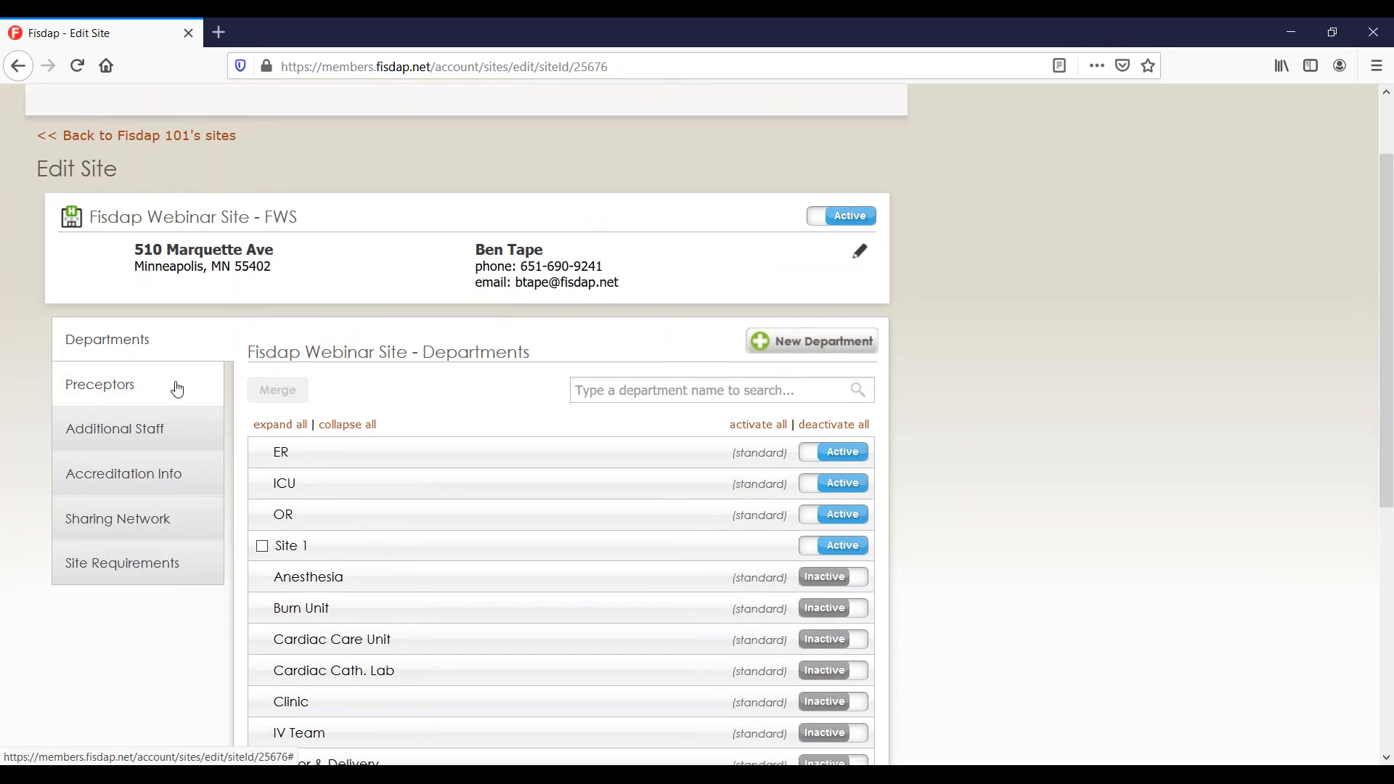
left_click(177, 389)
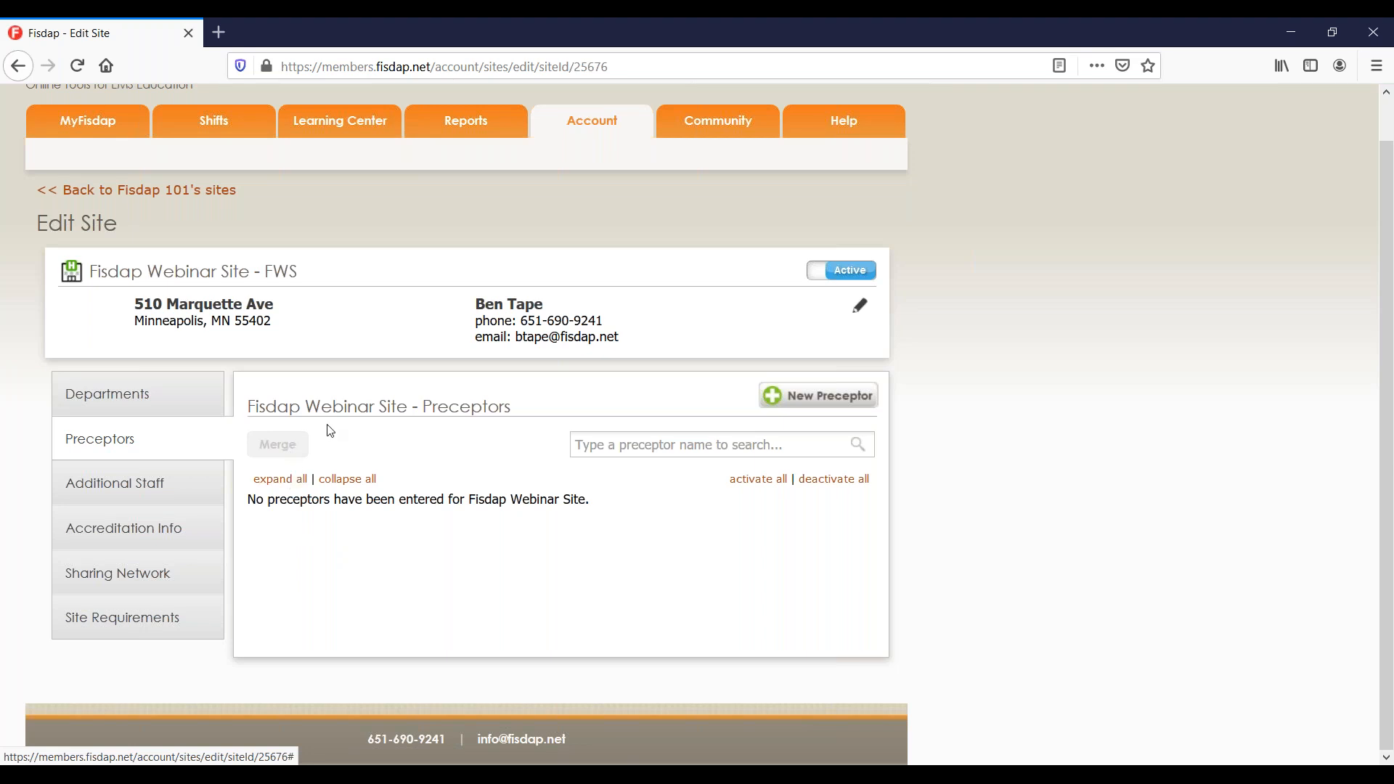
left_click(180, 576)
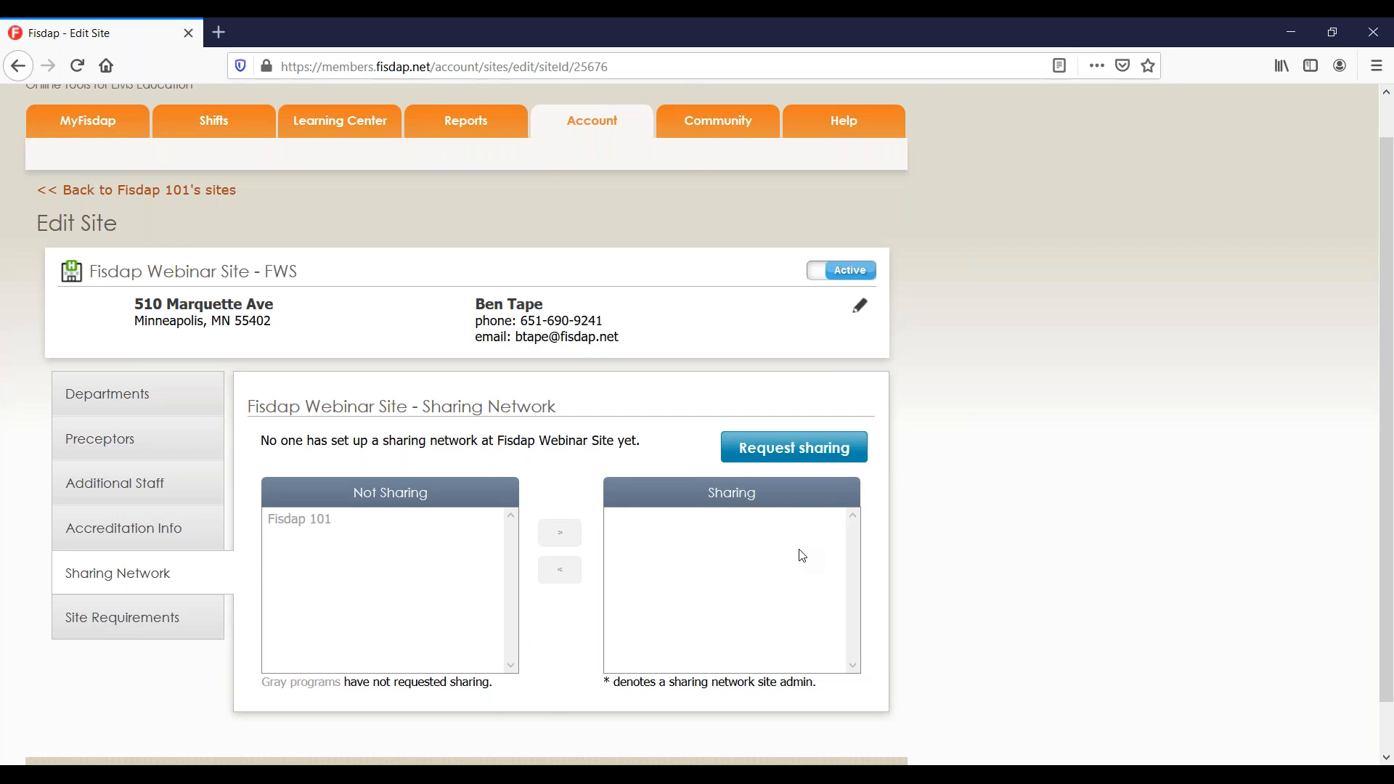
Go back to the Manage Sites list of Fisdap 101's sites.
left_click(225, 193)
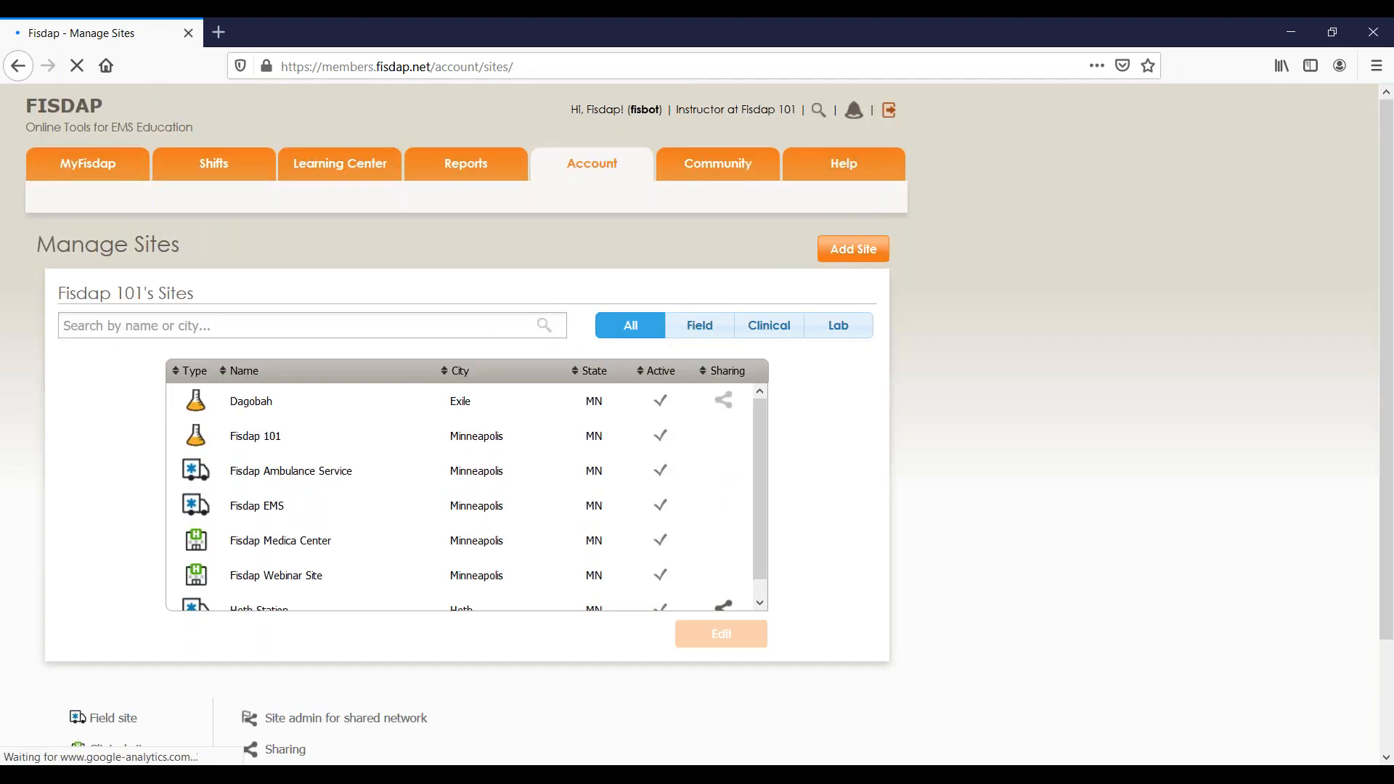
left_click(841, 247)
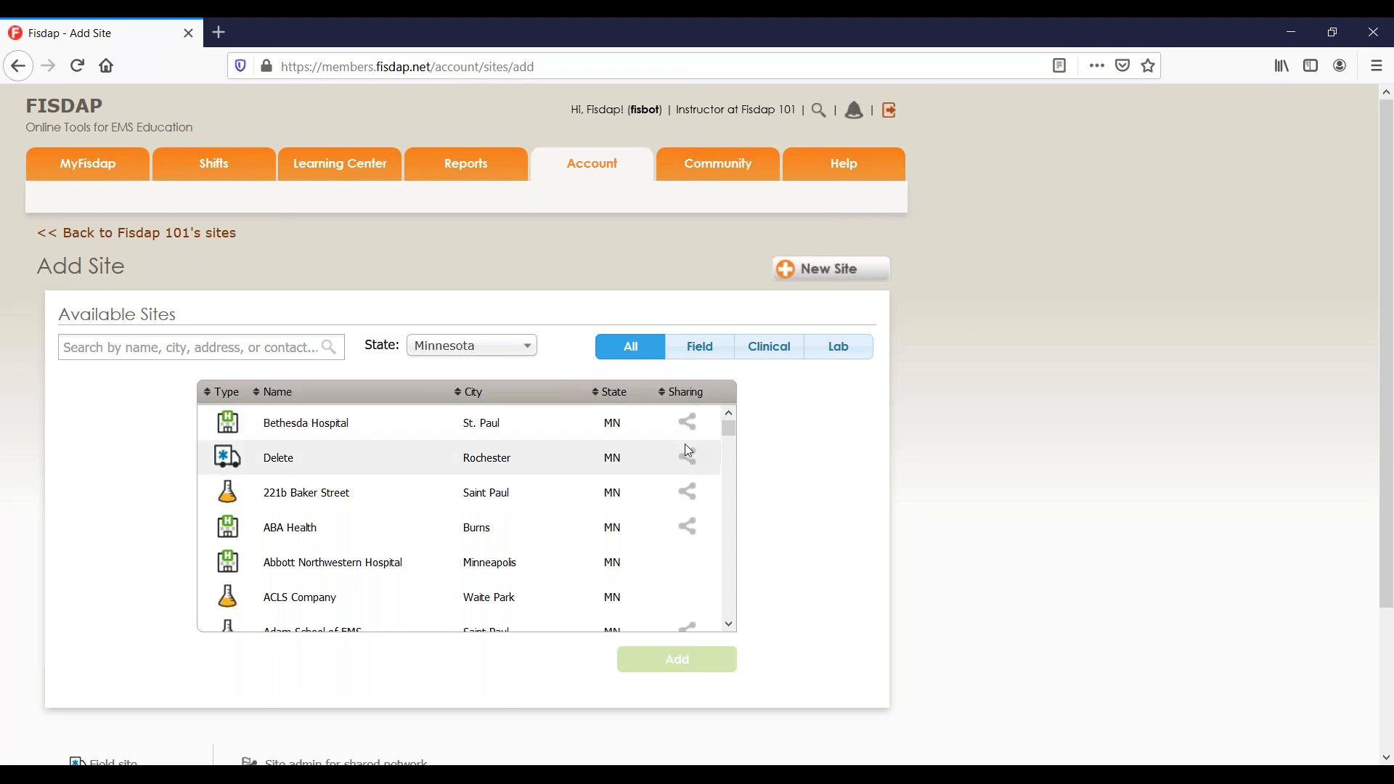
scroll(685, 450, "down", 4)
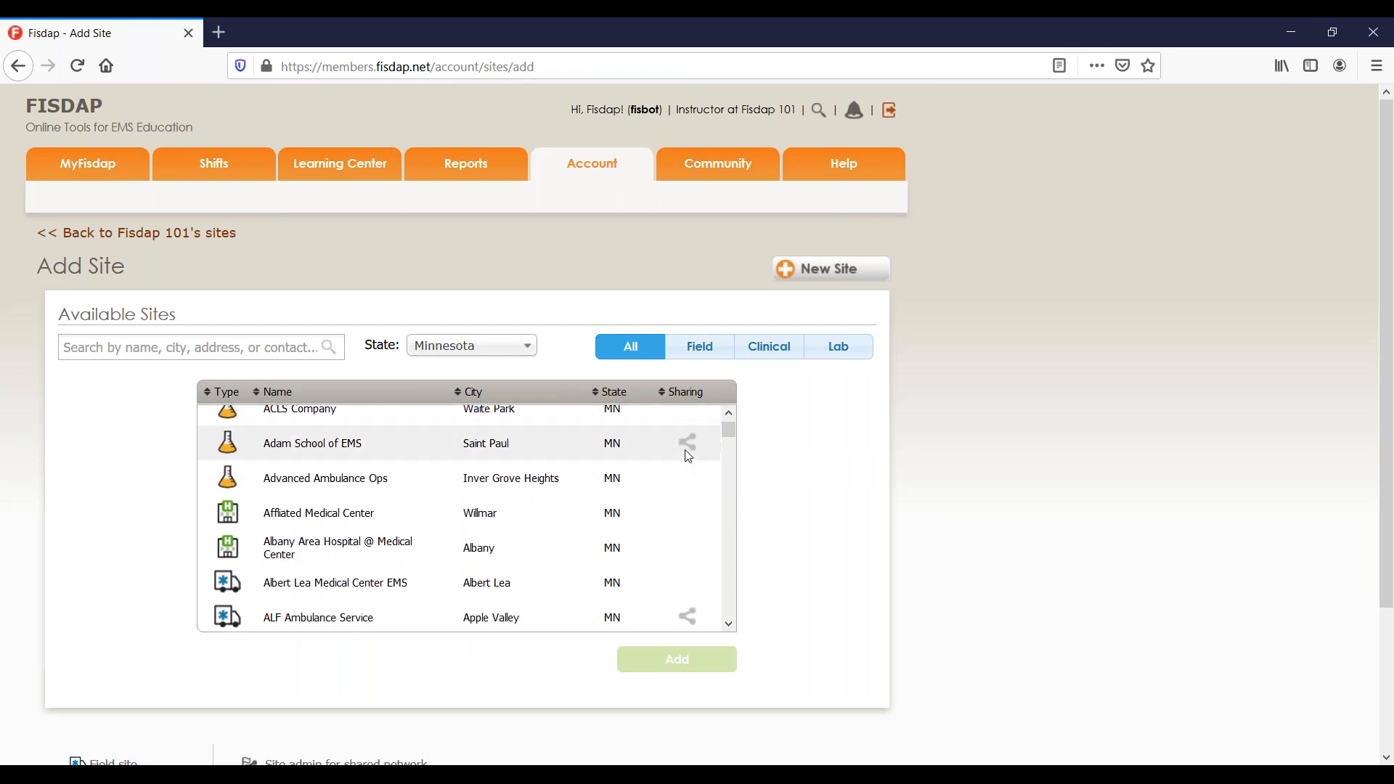
scroll(688, 456, "down", 1)
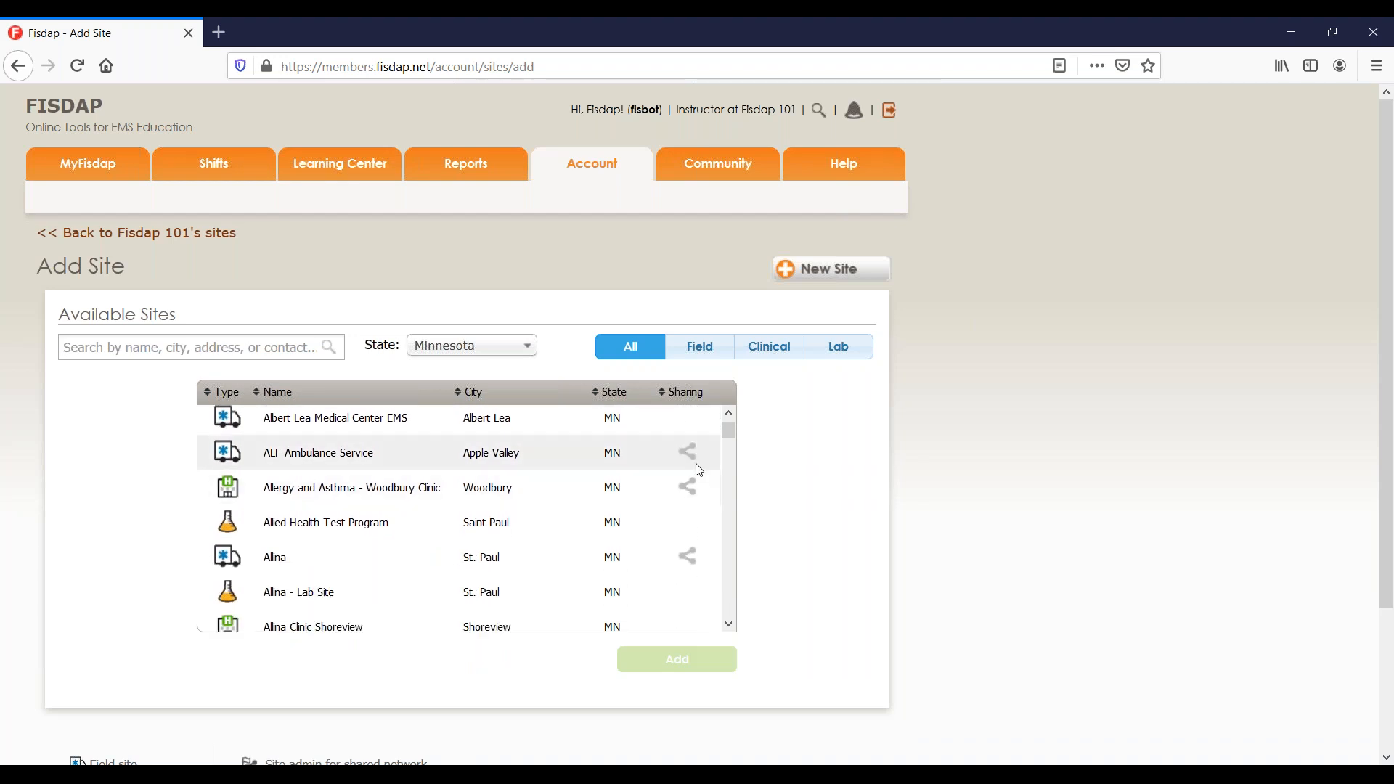
scroll(699, 500, "down", 2)
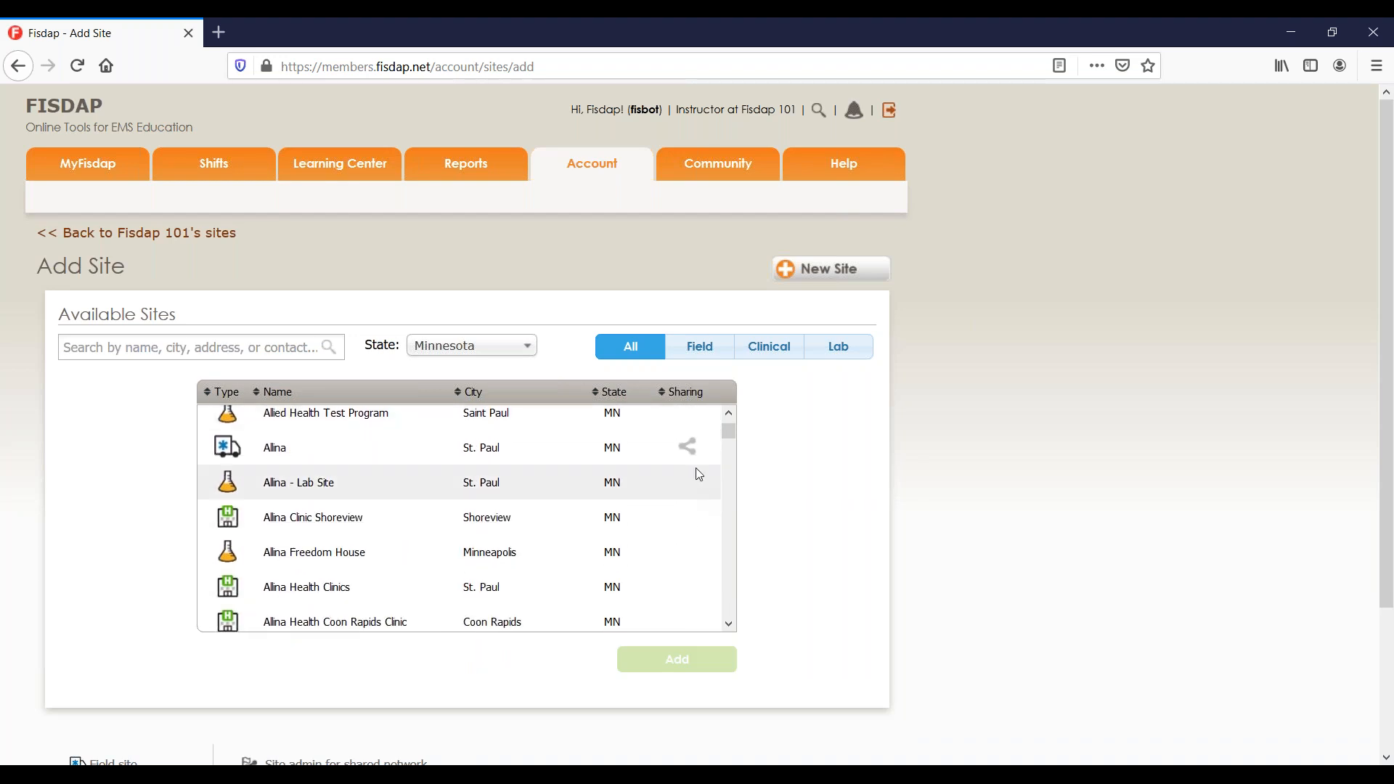
scroll(697, 445, "down", 6)
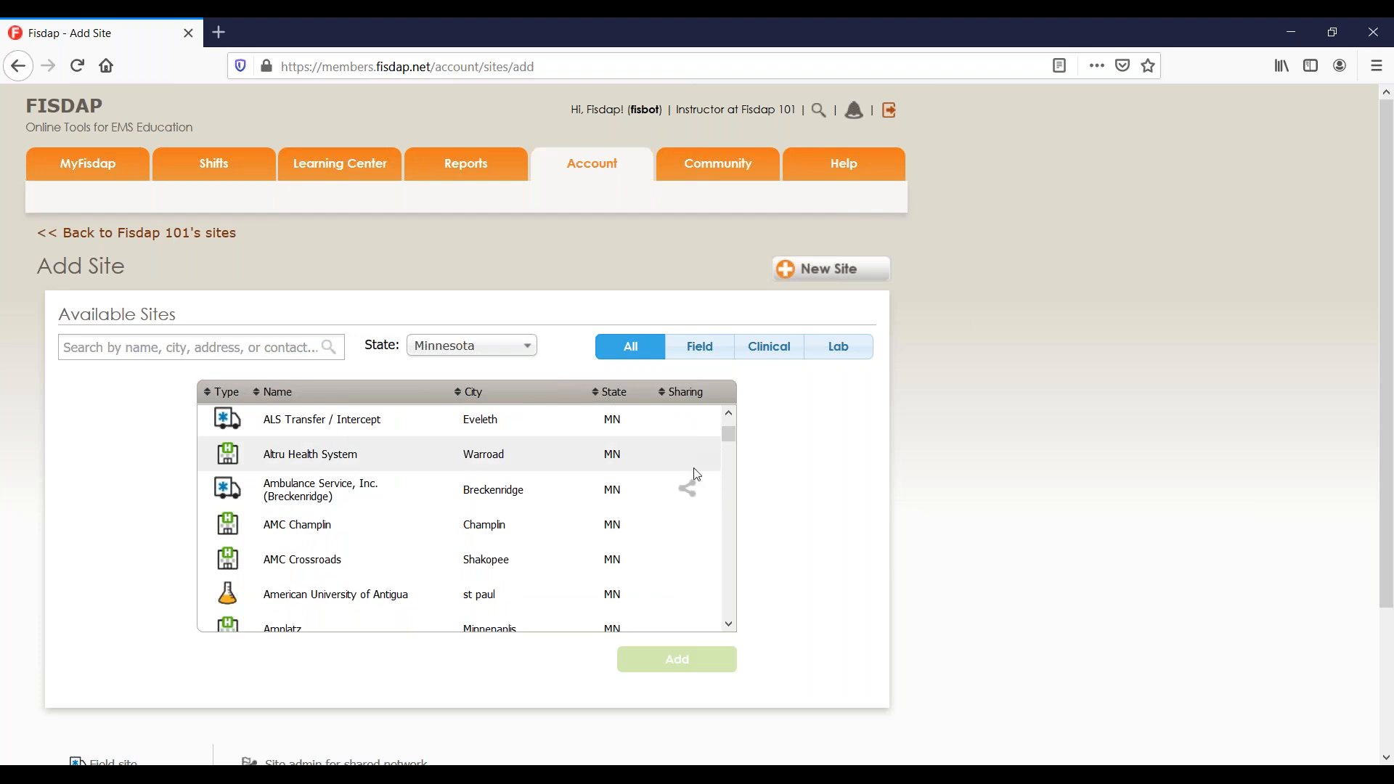
scroll(691, 504, "down", 3)
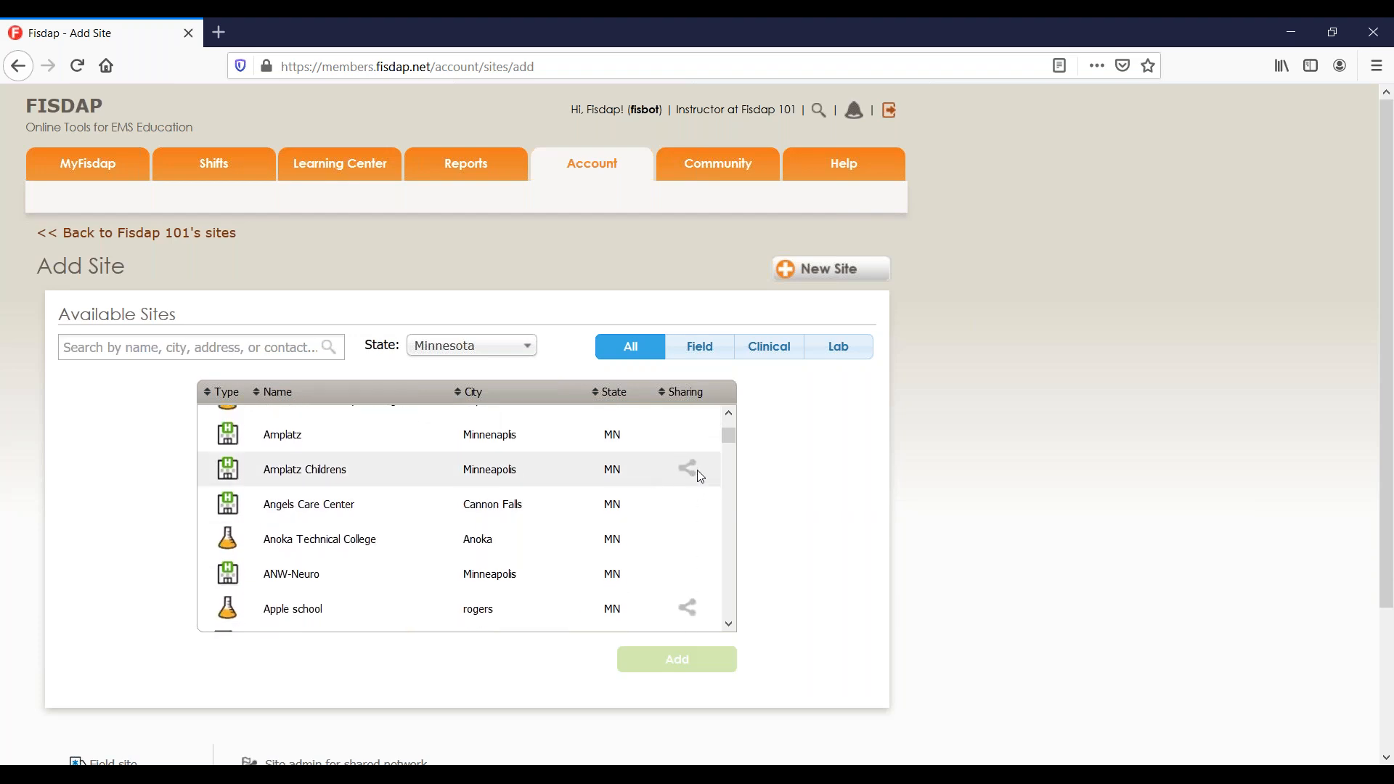
scroll(701, 476, "down", 2)
scroll(701, 476, "down", 2)
scroll(700, 476, "down", 2)
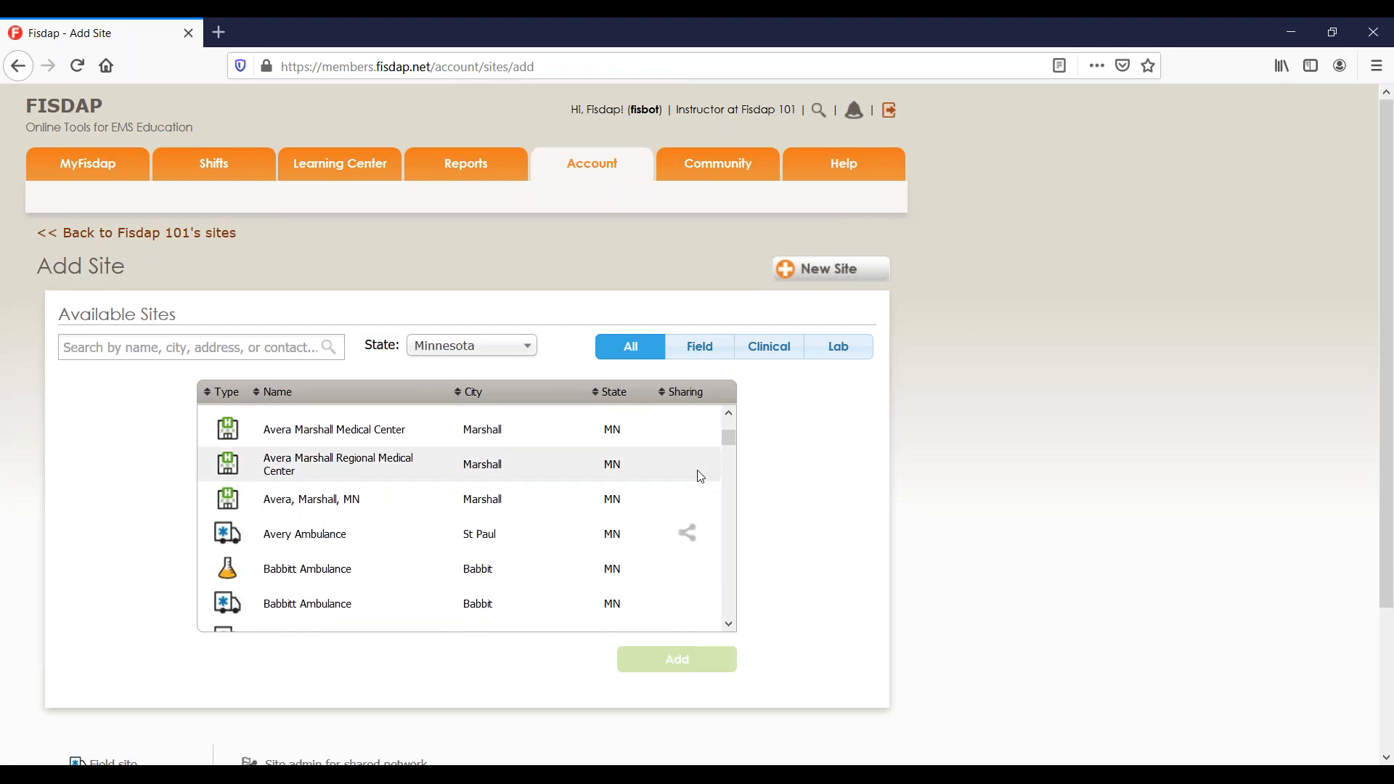
scroll(700, 472, "down", 1)
scroll(699, 472, "up", 2)
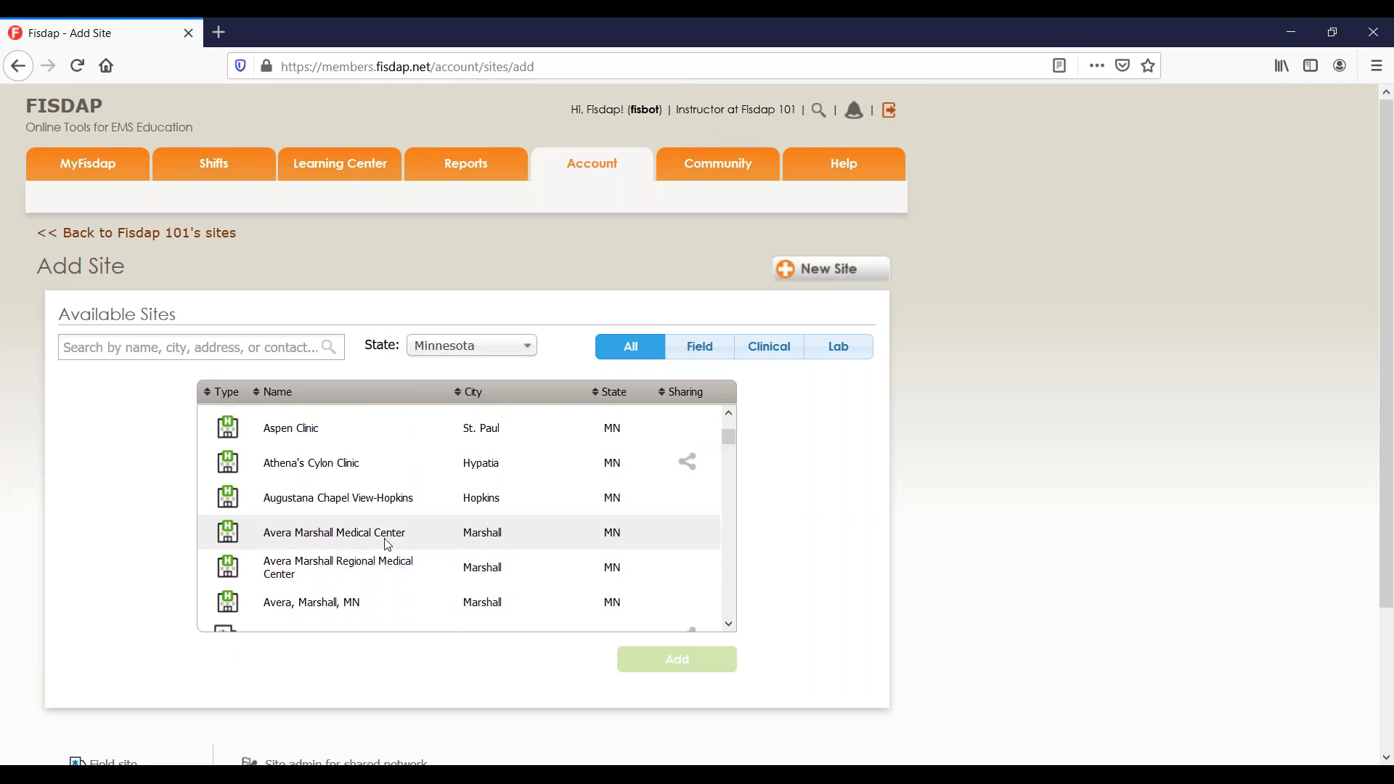
scroll(388, 544, "down", 1)
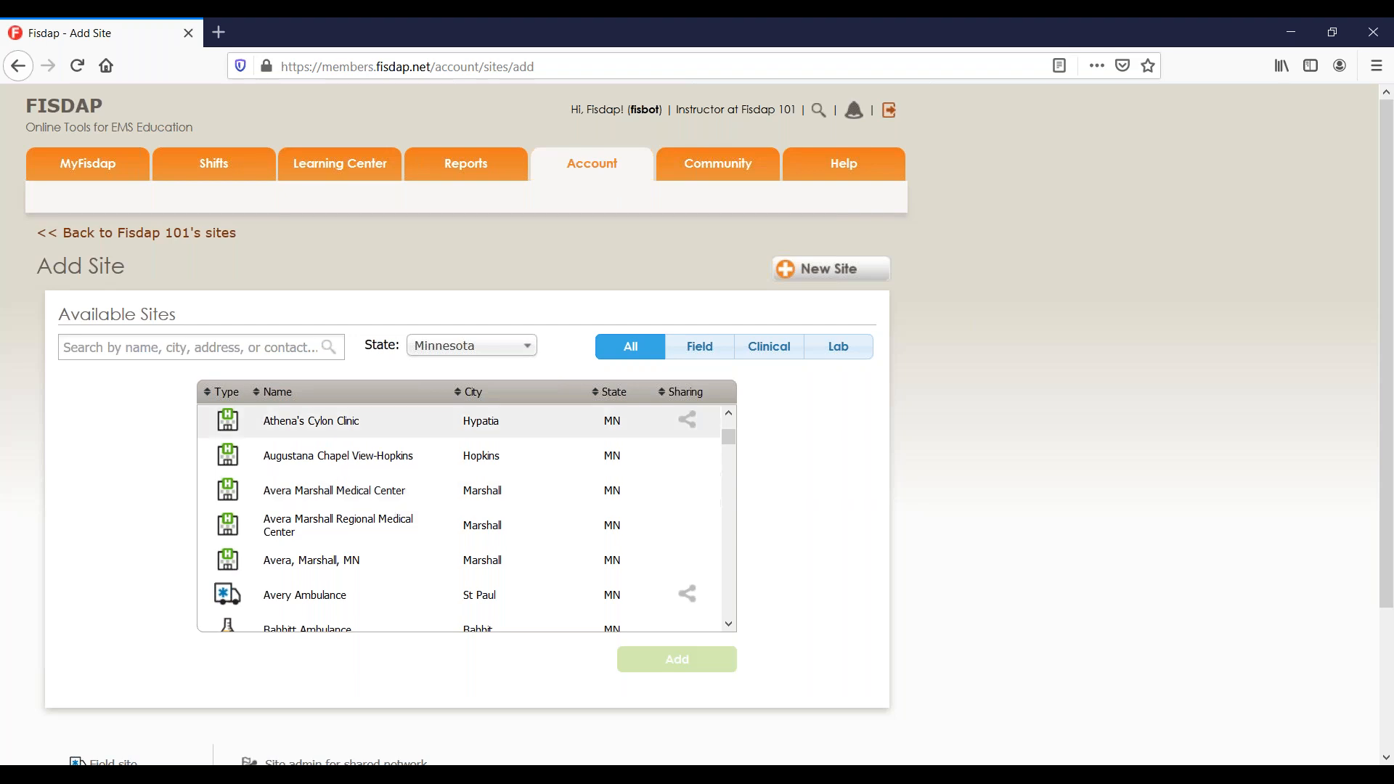
Go to Account settings and open Scheduler under Program Settings to review student permissions.
left_click(582, 170)
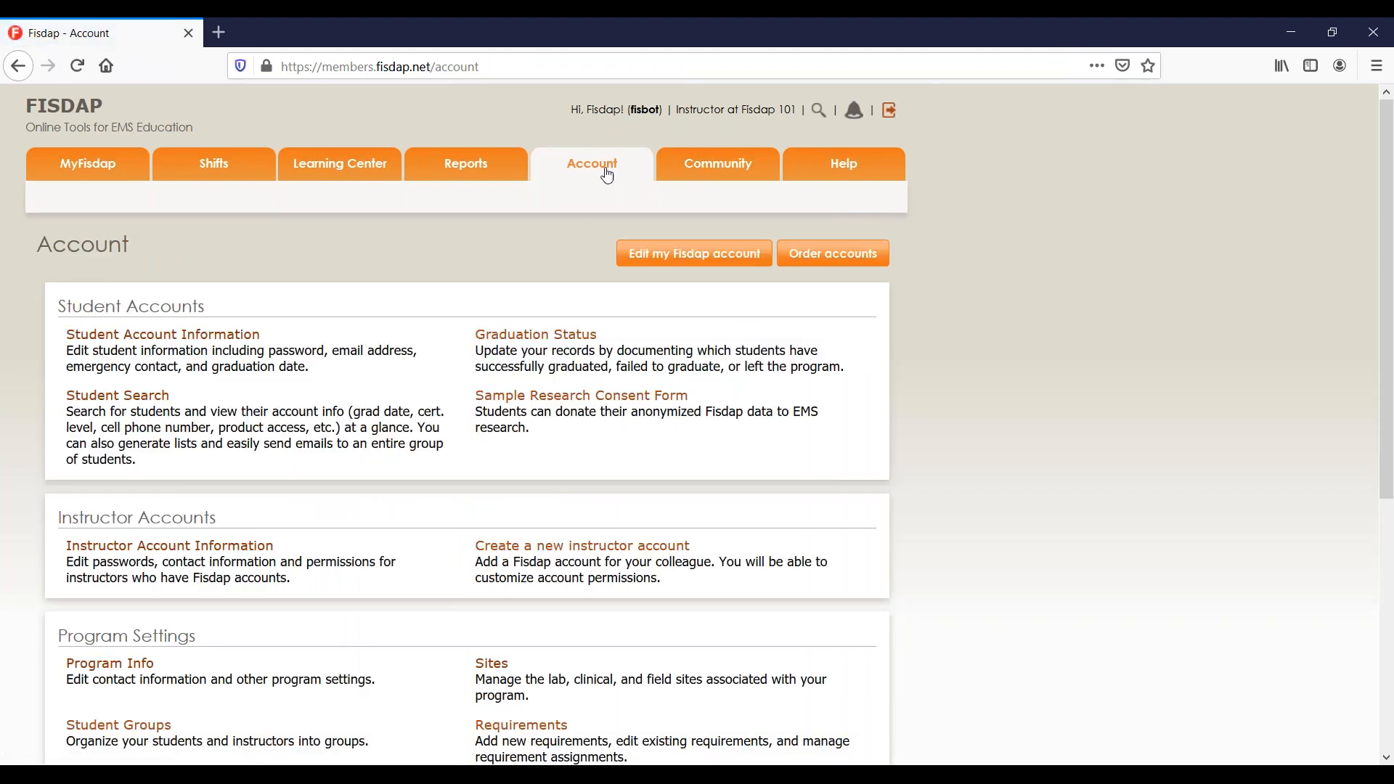
scroll(489, 426, "down", 5)
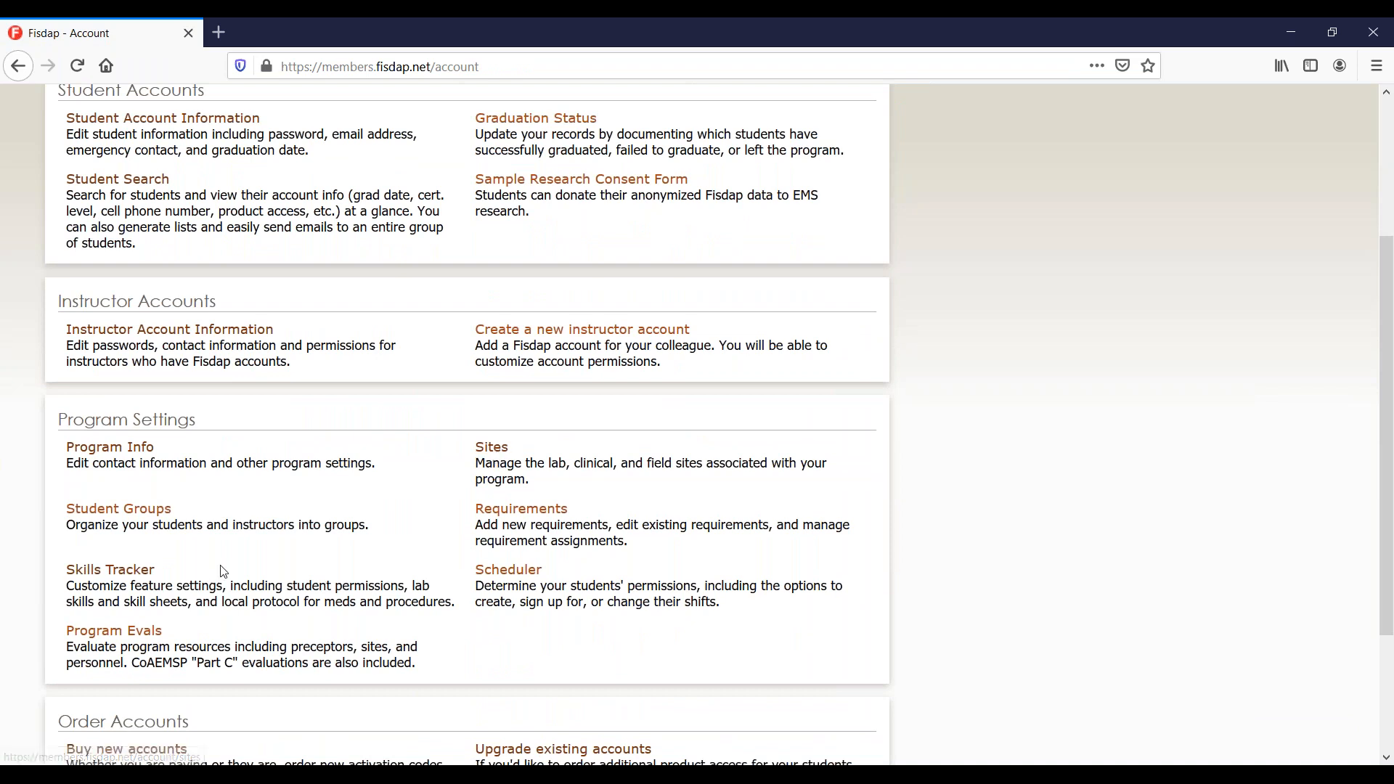
left_click(528, 573)
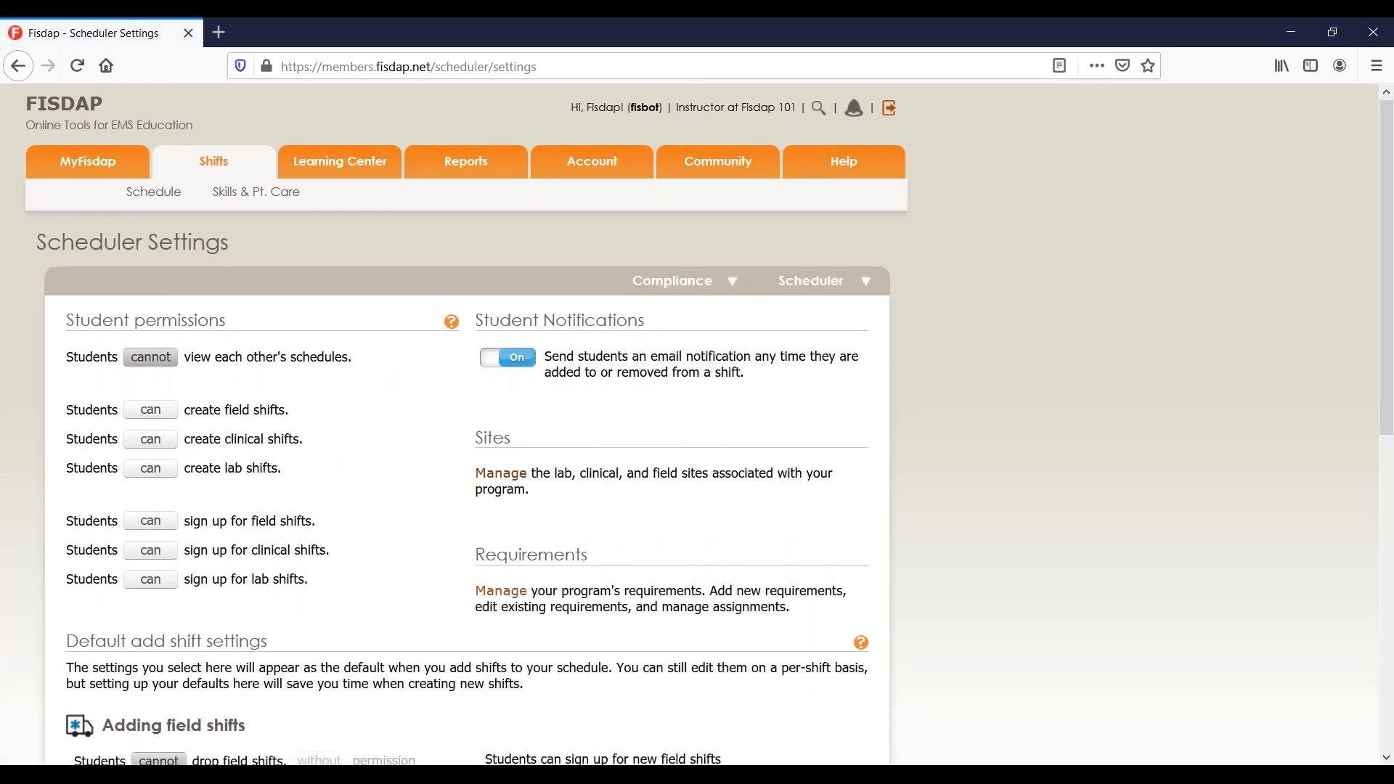
scroll(697, 428, "down", 3)
scroll(697, 428, "down", 5)
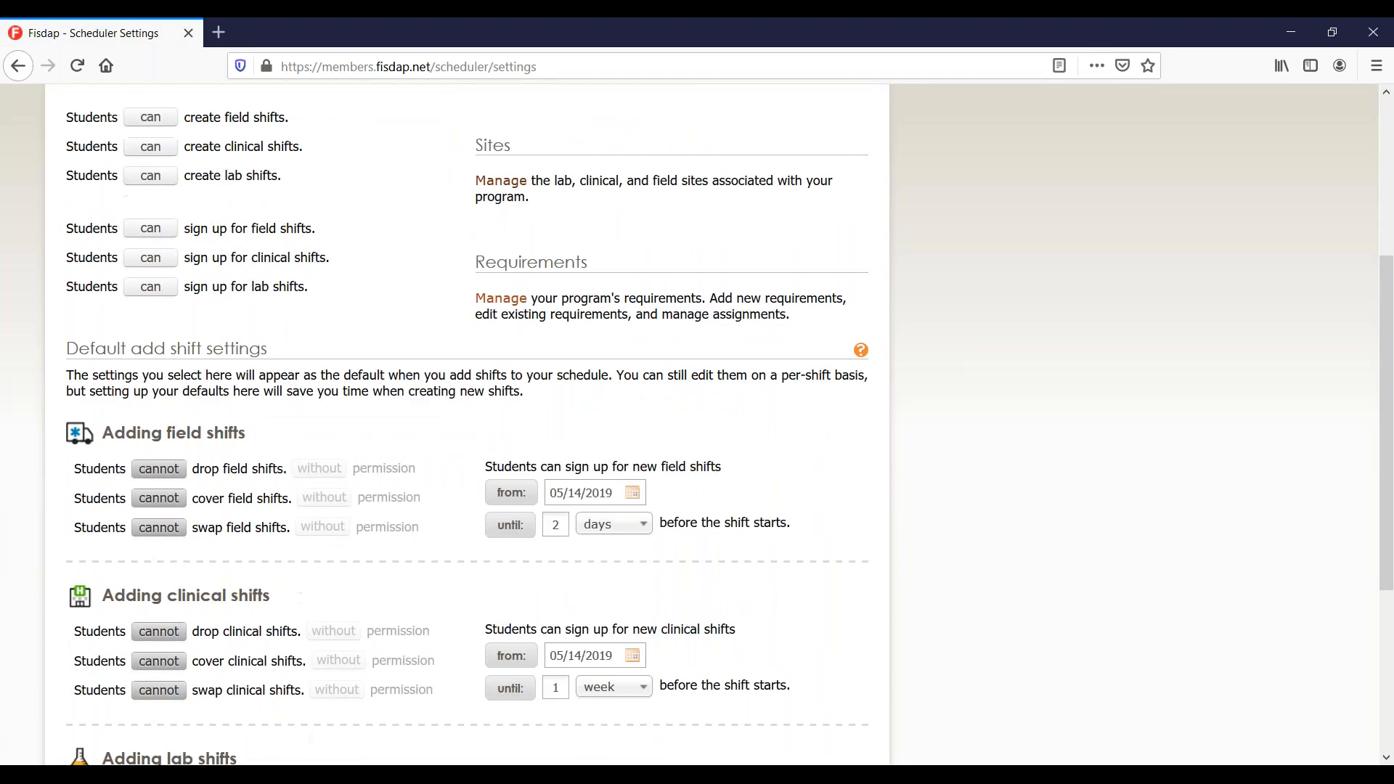
scroll(697, 428, "up", 5)
scroll(697, 428, "up", 2)
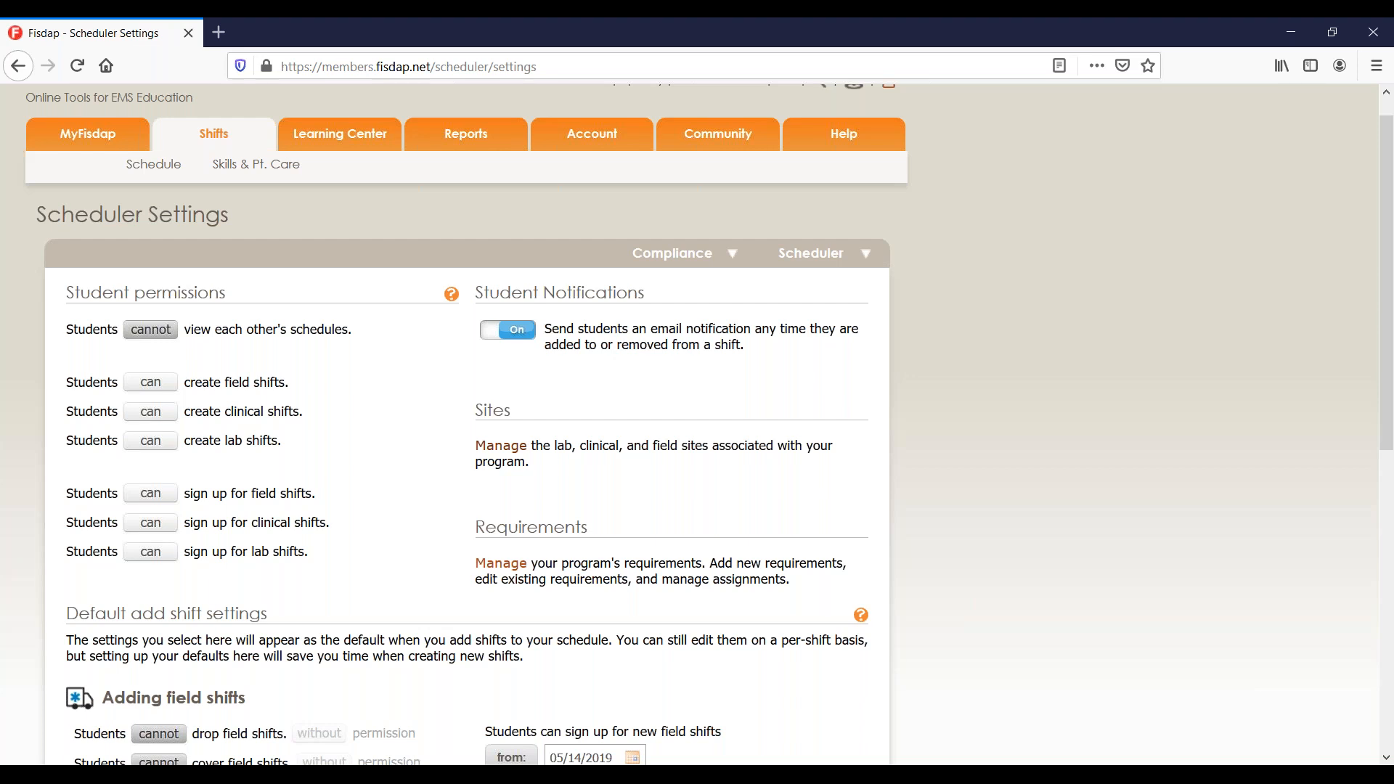
Keep schedule viewing off; set create field/clinical shifts and all three sign-ups to cannot.
left_click(157, 338)
left_click(157, 330)
left_click(170, 392)
left_click(168, 419)
left_click(162, 493)
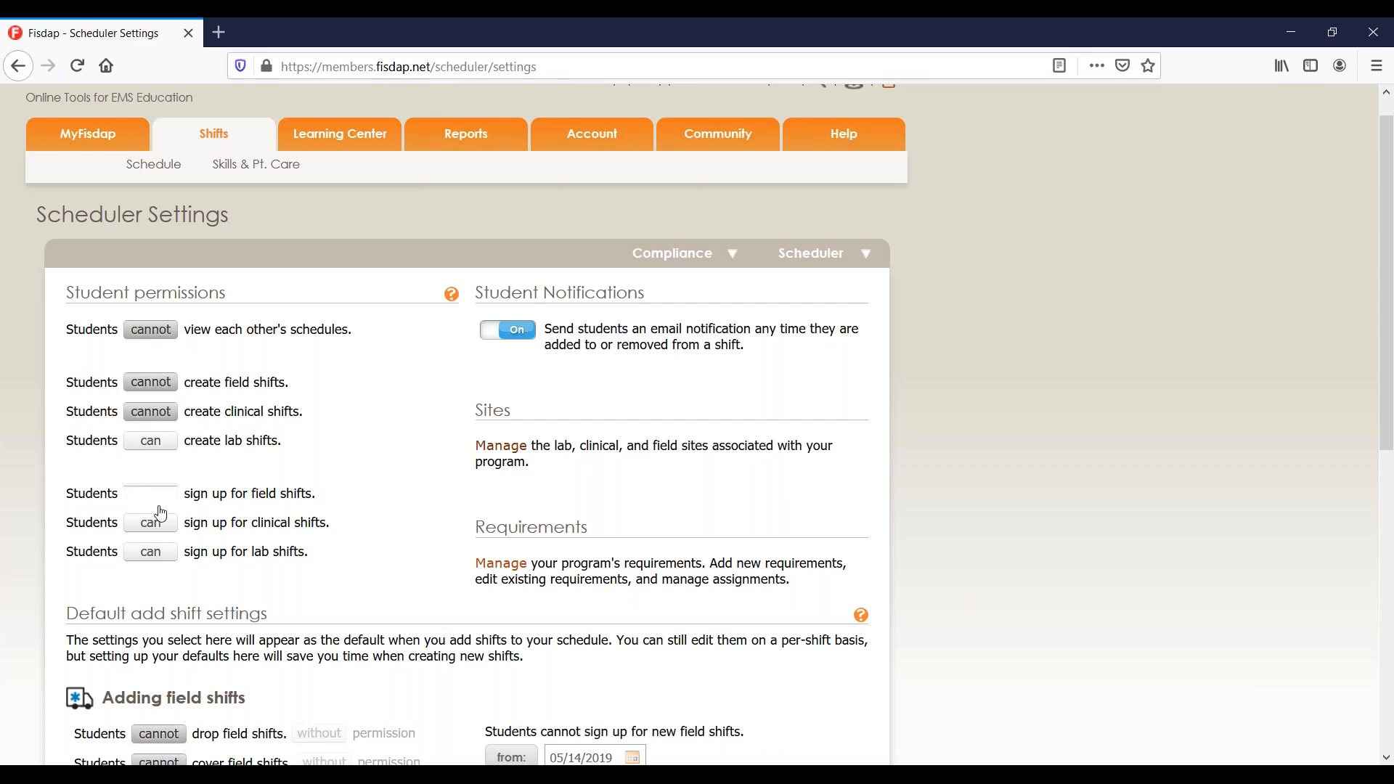
left_click_drag(163, 493, 162, 537)
left_click(157, 524)
left_click(154, 553)
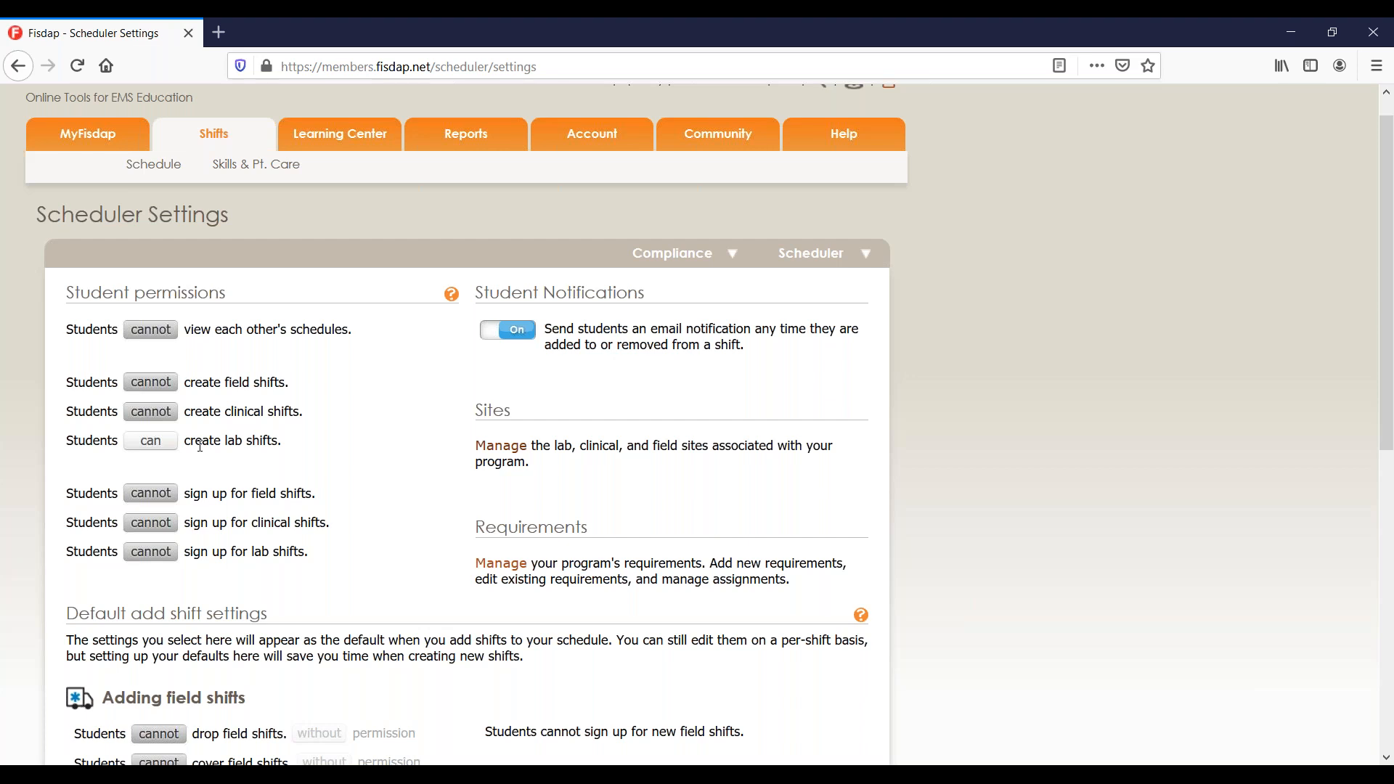
Switch the create lab shifts permission to cannot.
left_click(150, 440)
Switch create field, clinical and lab shifts each to can.
left_click(151, 383)
left_click(151, 412)
left_click(168, 446)
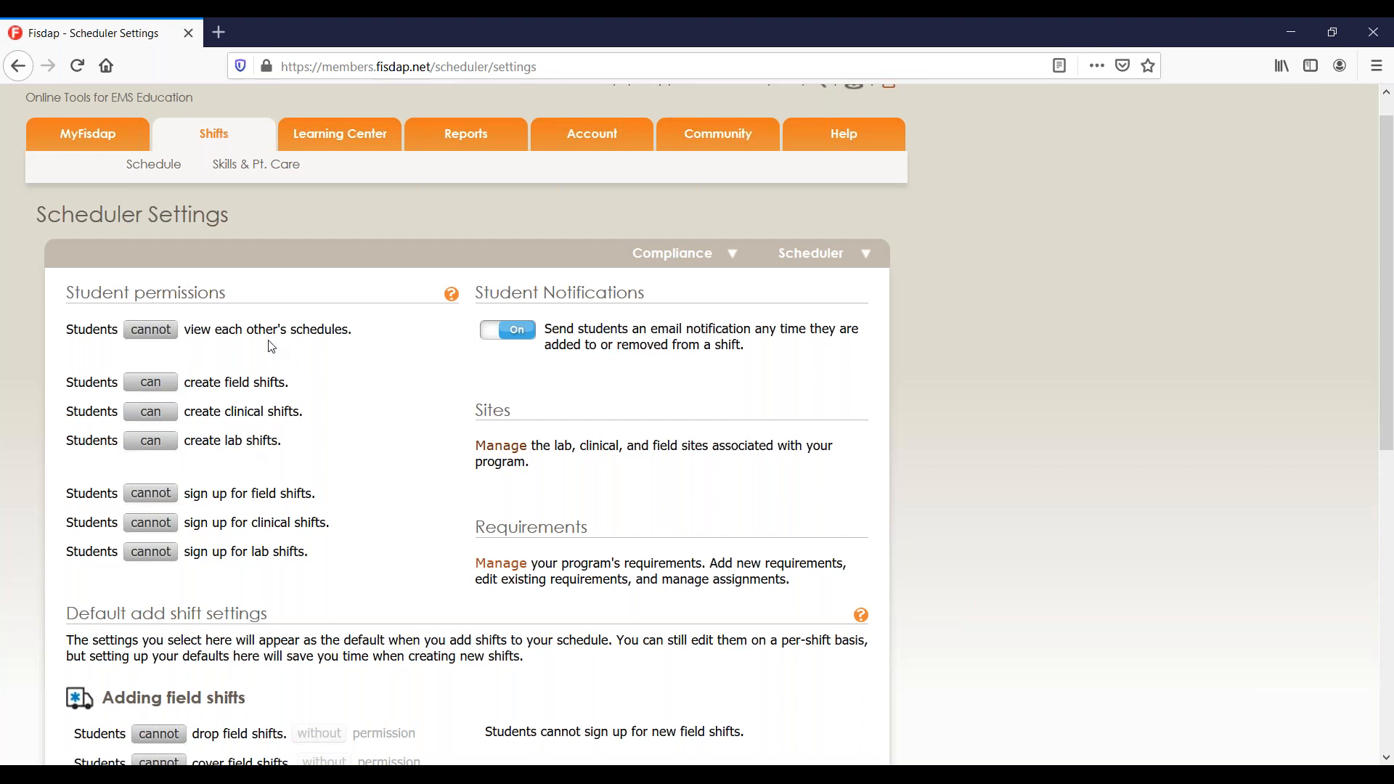
Set all three create-shift permissions to cannot and the field, clinical and lab sign-ups to can.
left_click(170, 384)
left_click(171, 413)
left_click(173, 450)
left_click(166, 500)
left_click(169, 527)
left_click(170, 556)
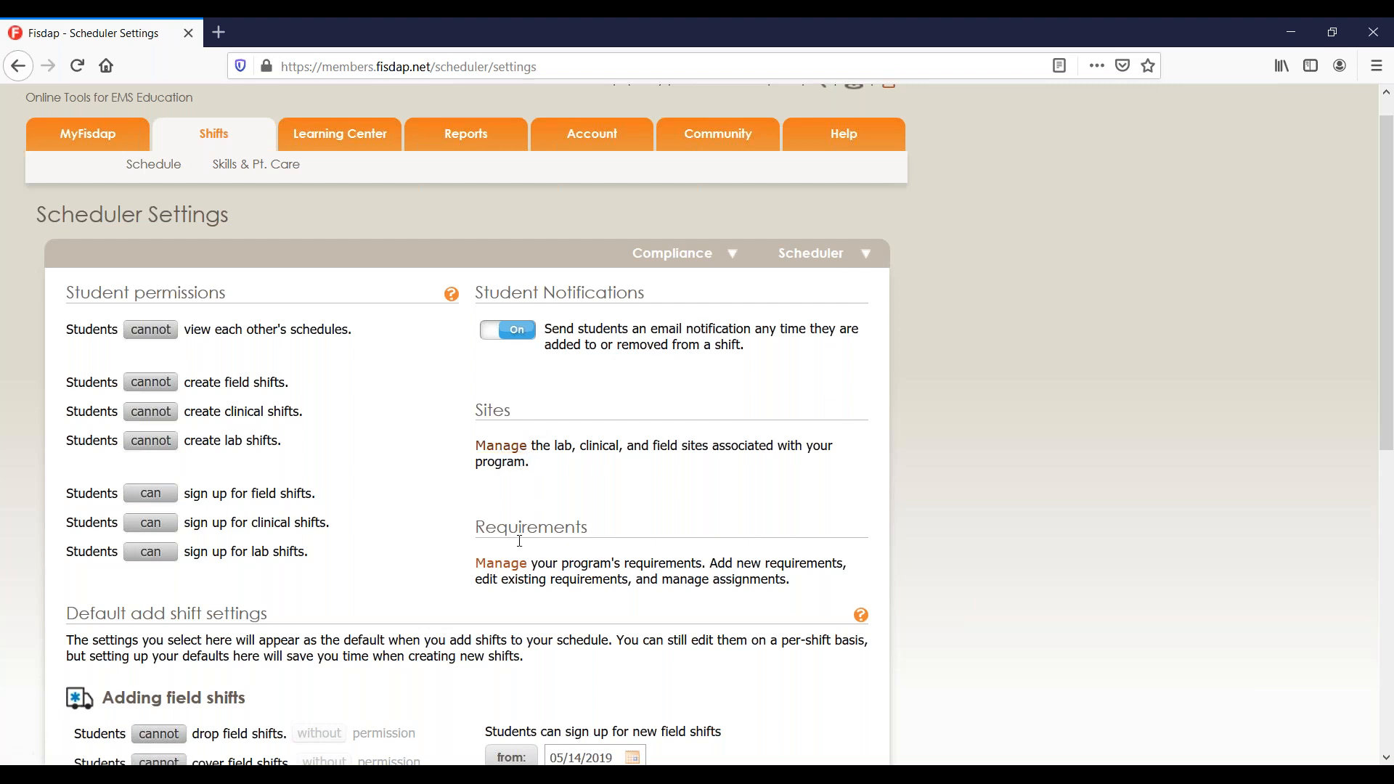
scroll(519, 541, "down", 2)
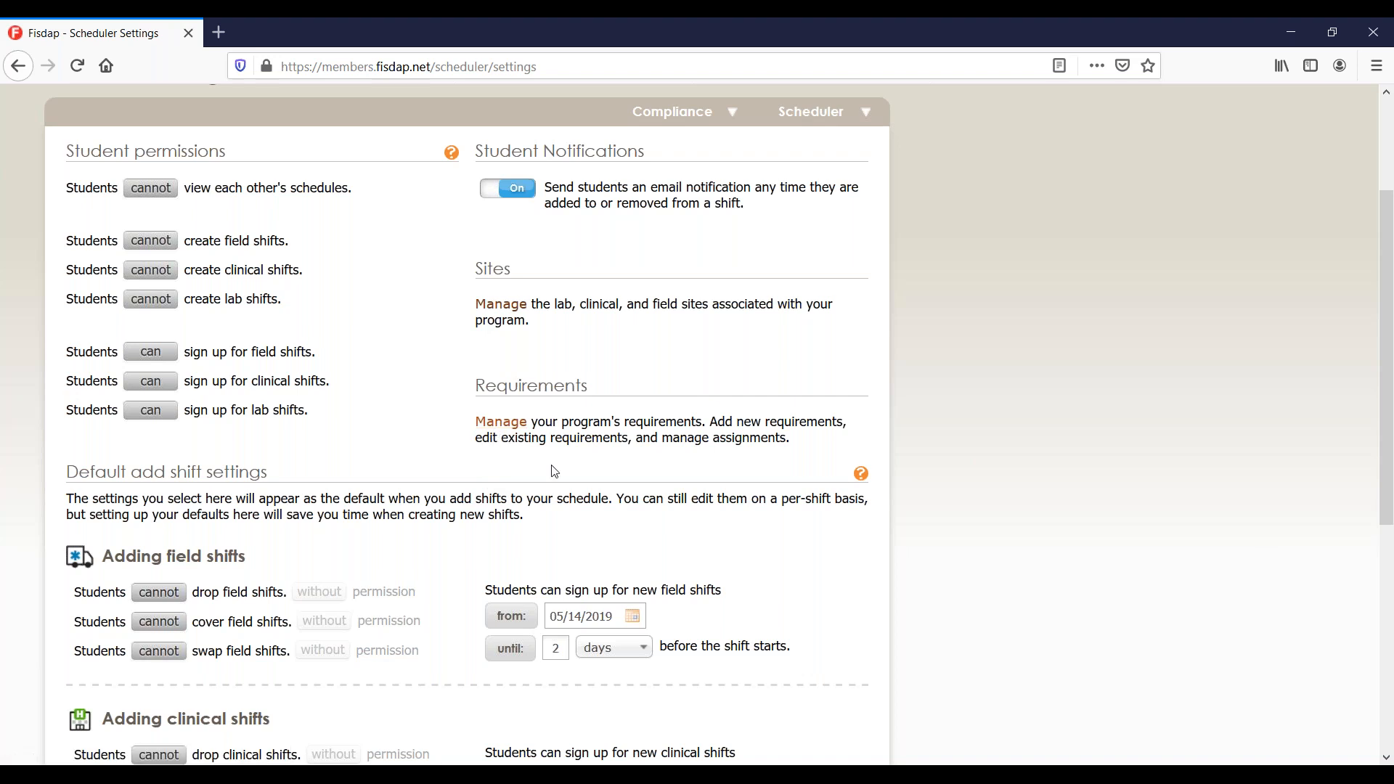
scroll(555, 472, "down", 5)
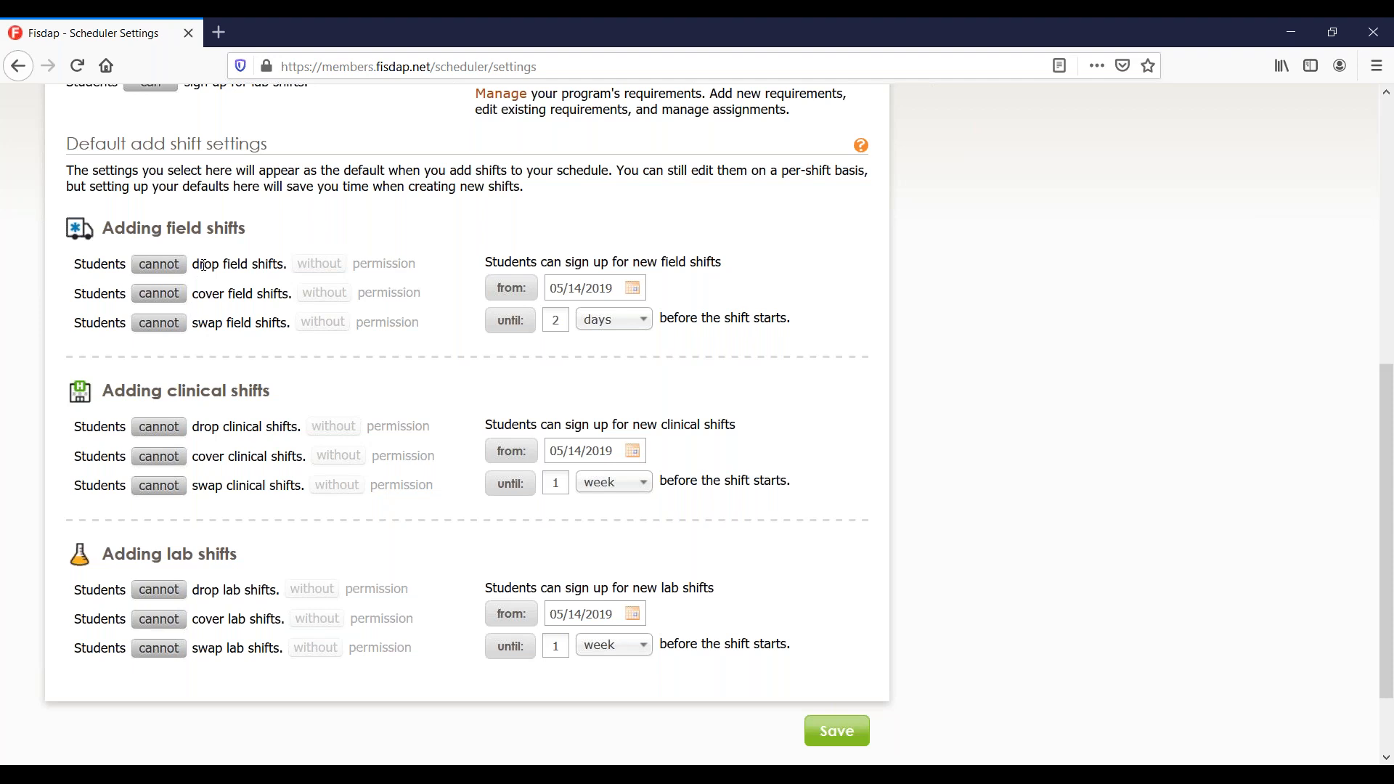
left_click(159, 264)
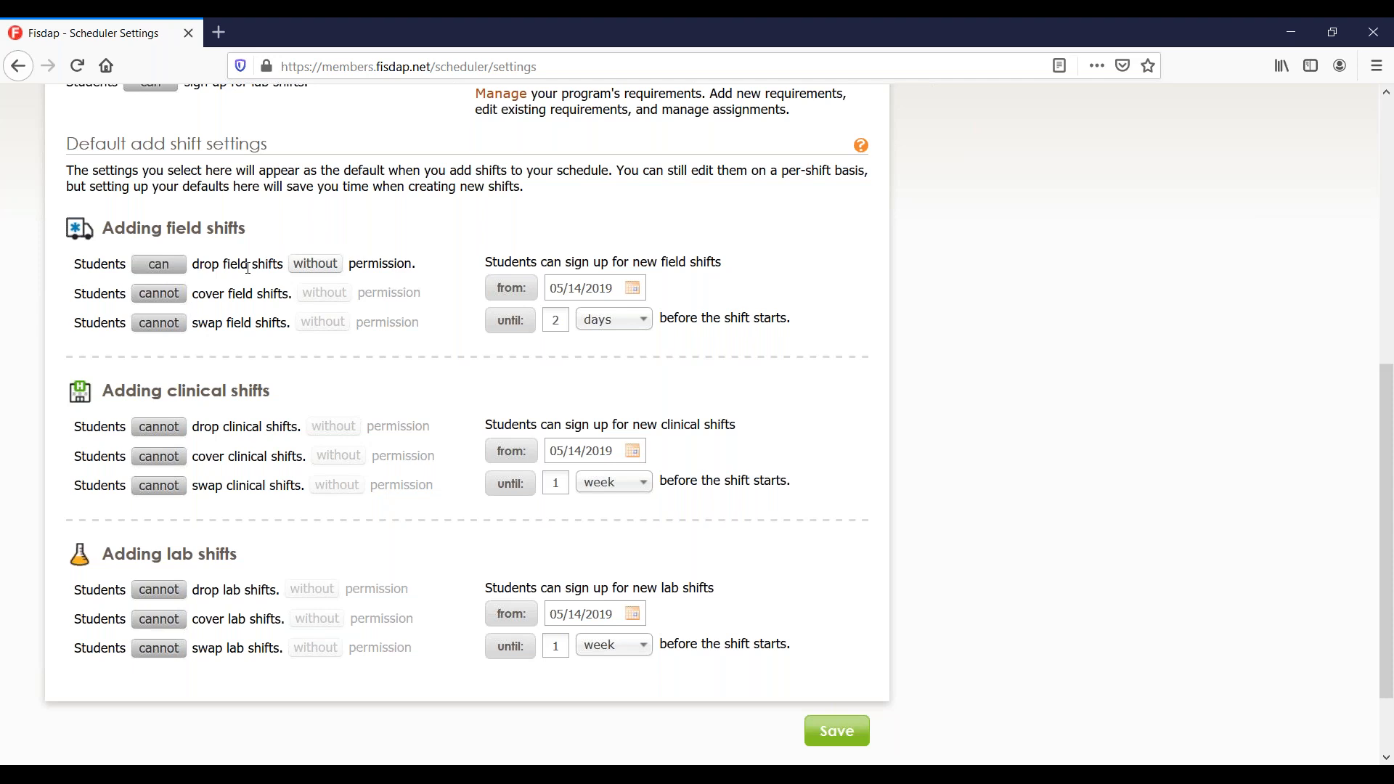
left_click(158, 293)
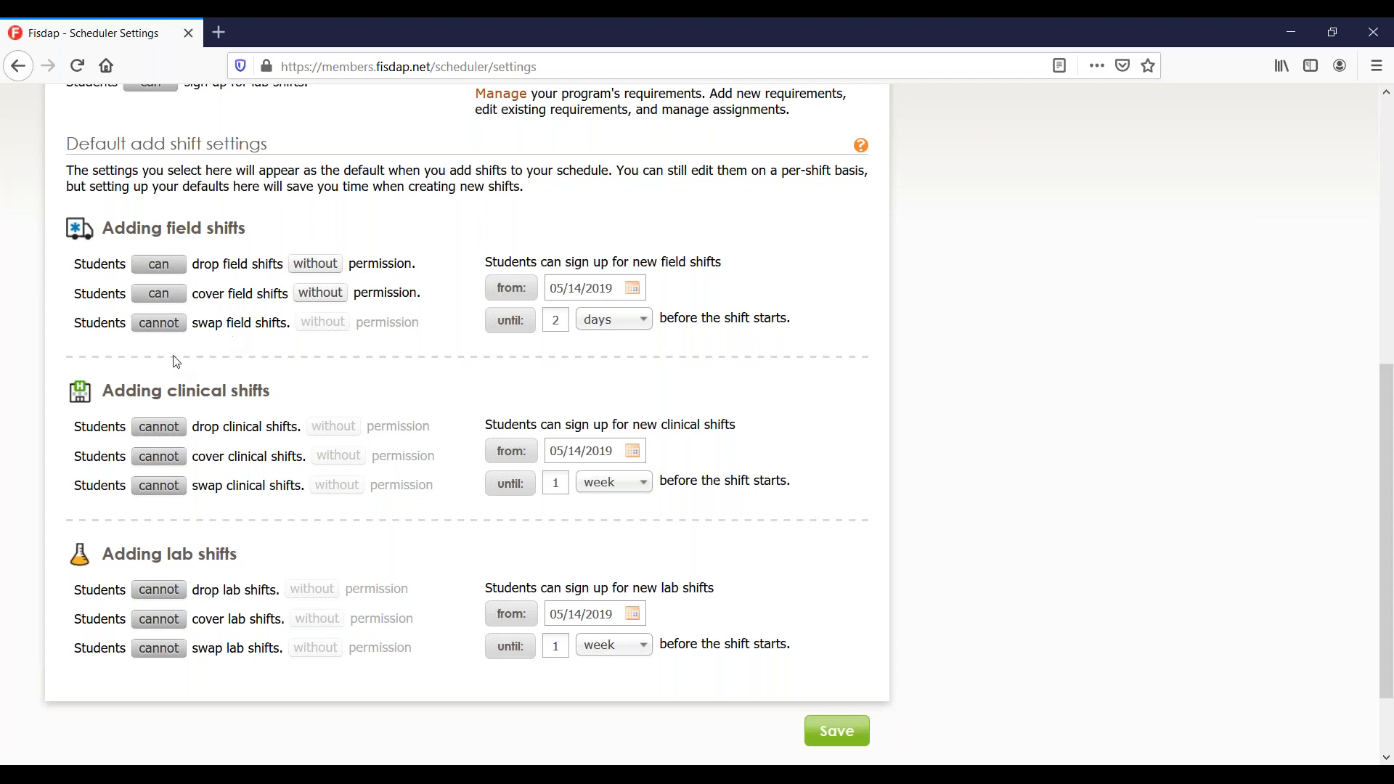
left_click(174, 333)
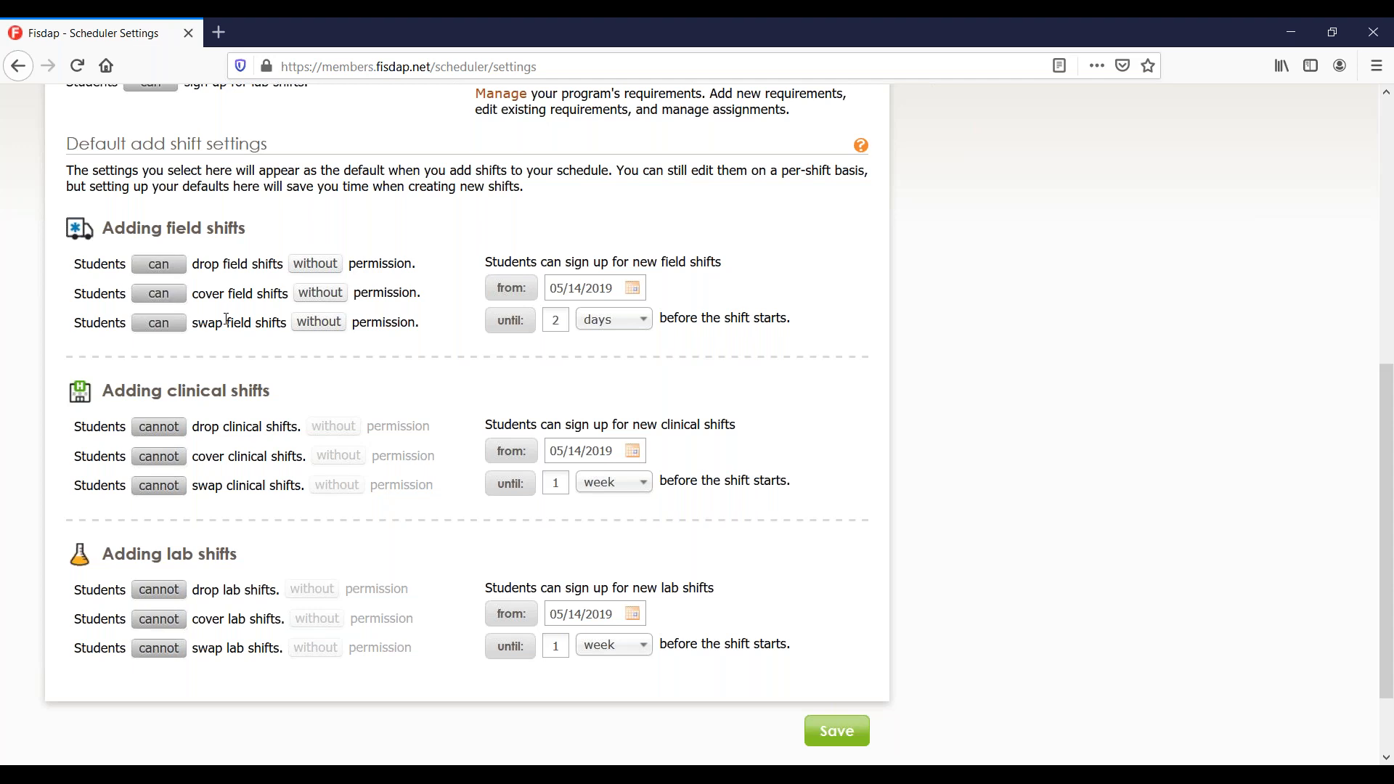
scroll(218, 435, "up", 3)
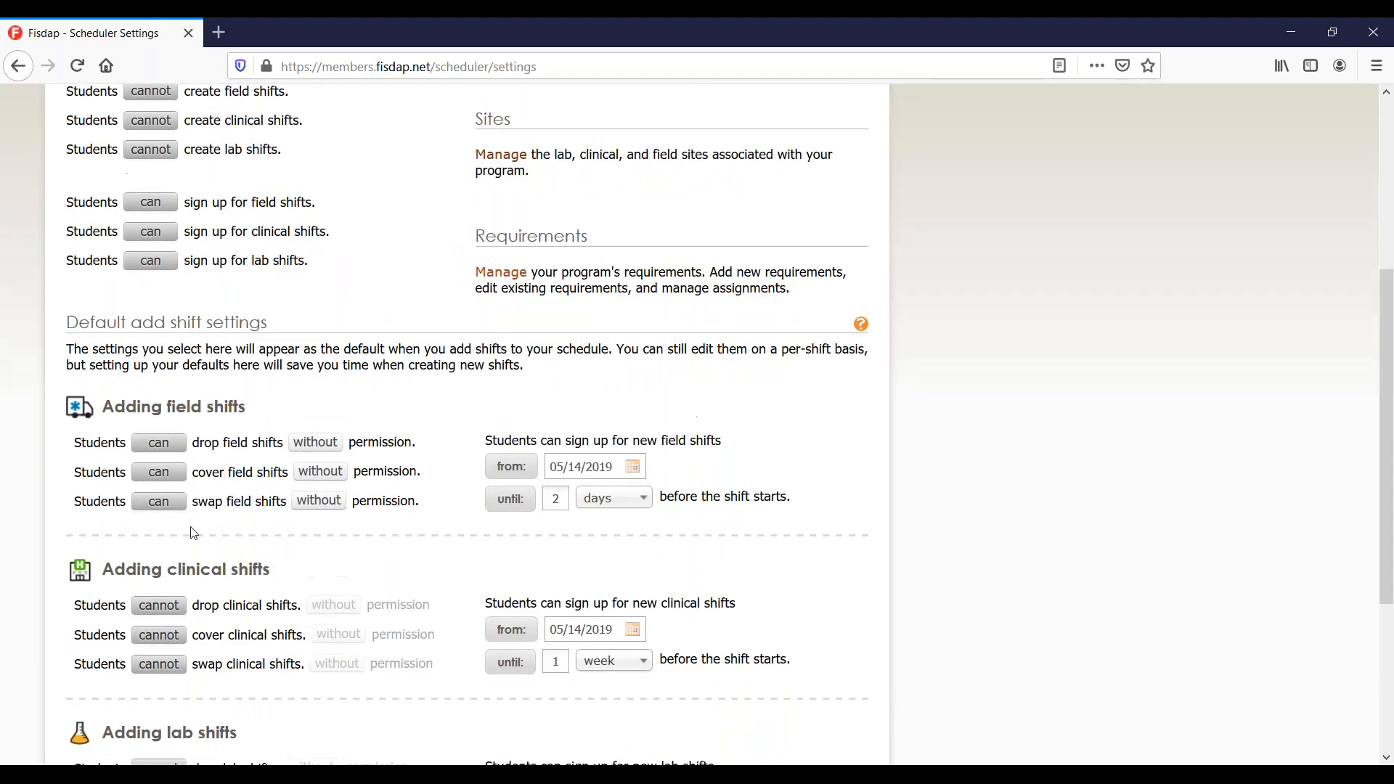
scroll(215, 465, "up", 2)
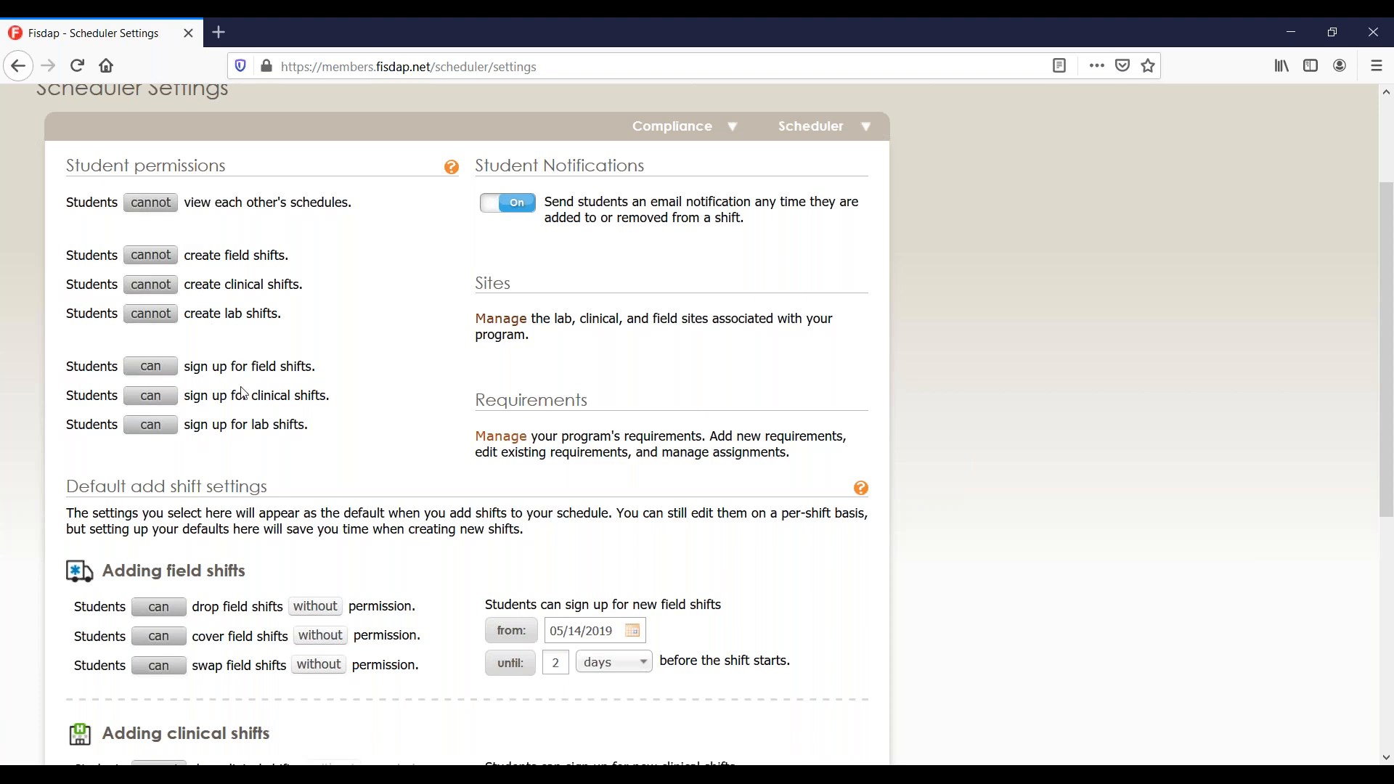
scroll(244, 392, "down", 3)
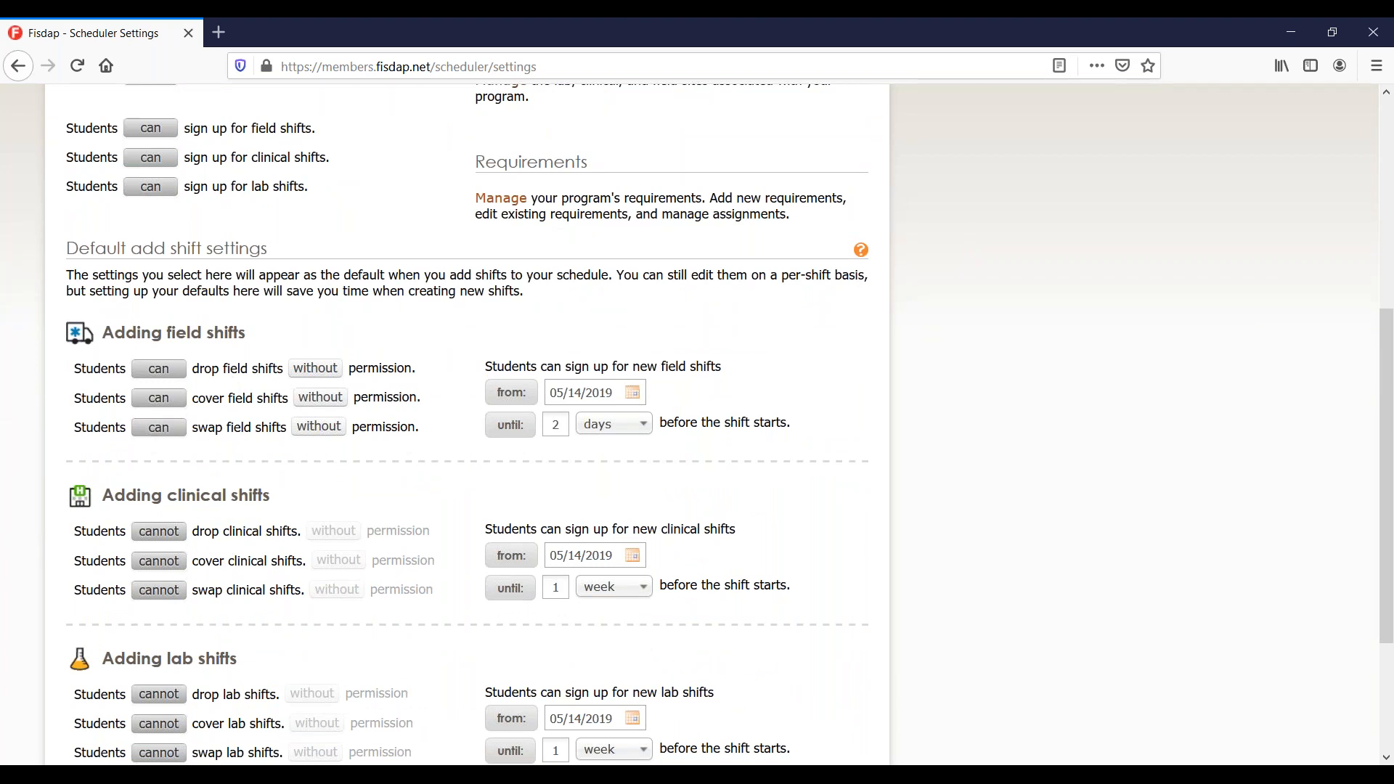
left_click(338, 374)
left_click(335, 377)
left_click(328, 397)
left_click(329, 429)
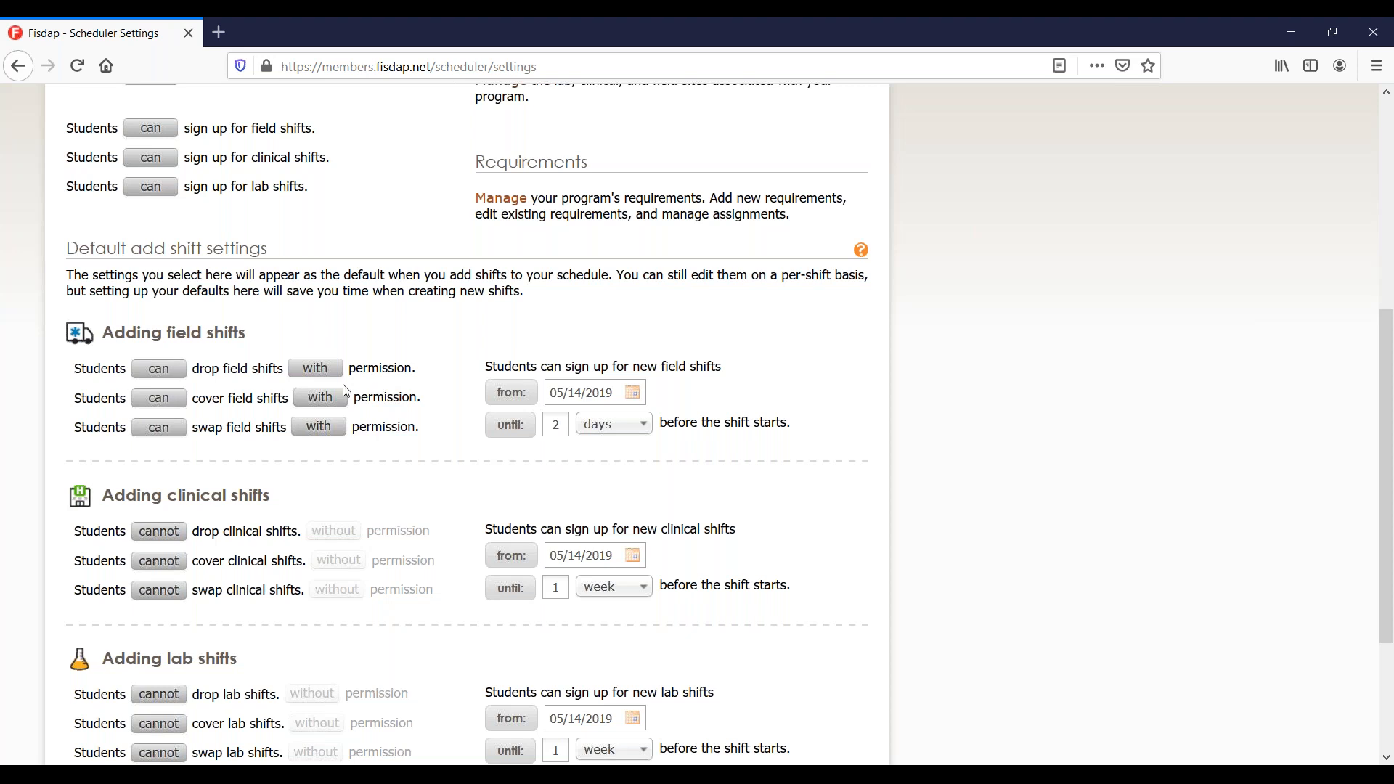
left_click(160, 428)
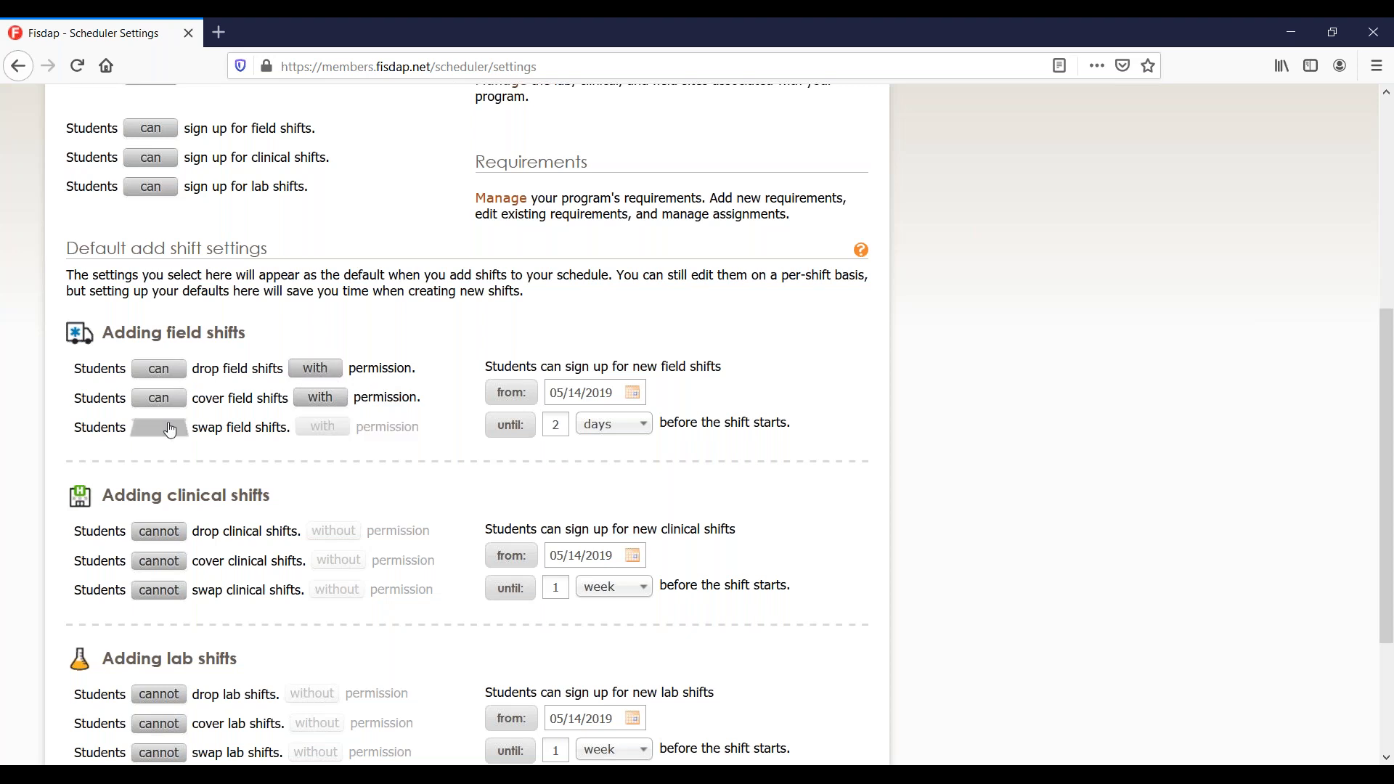
left_click(174, 404)
left_click(179, 372)
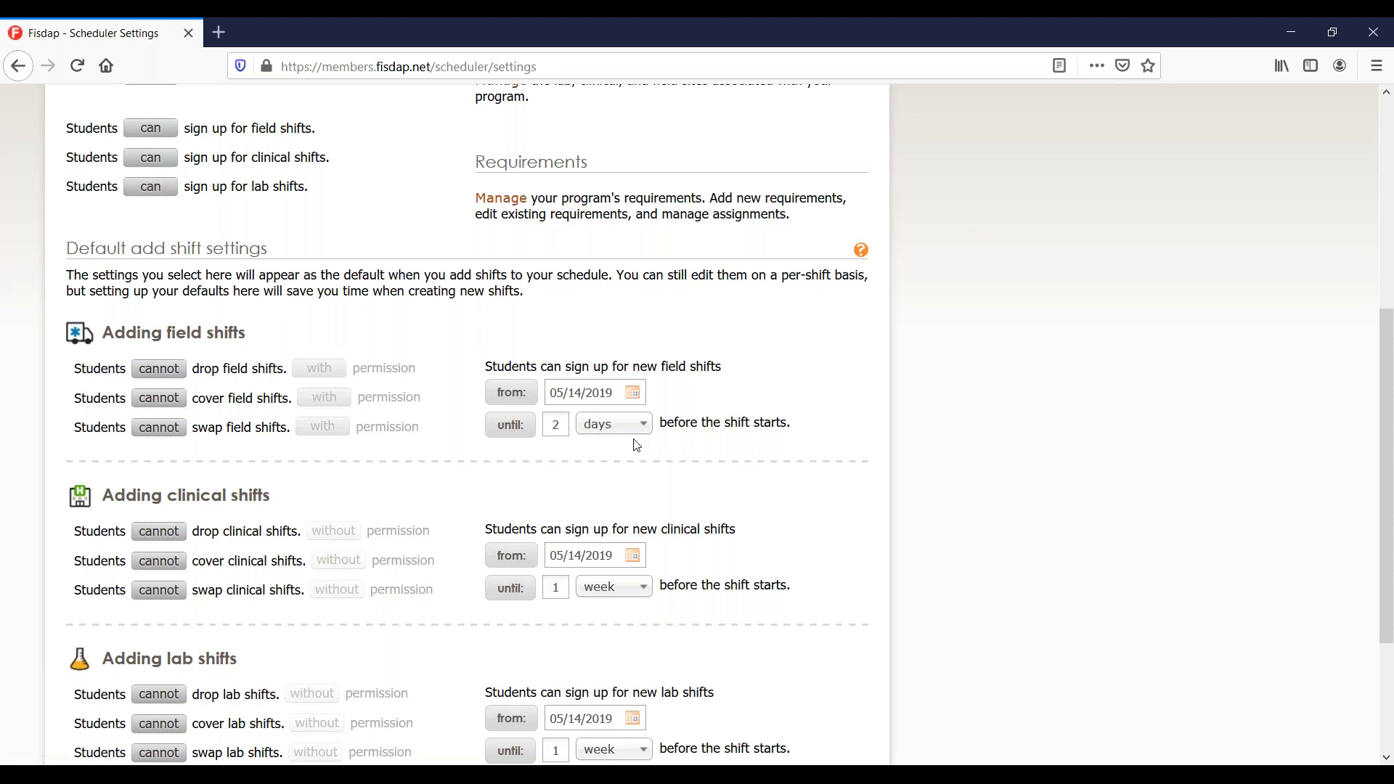
Change the default field-shift sign-up deadline from 2 days to 1 week before the shift.
scroll(637, 445, "up", 1)
left_click(156, 181)
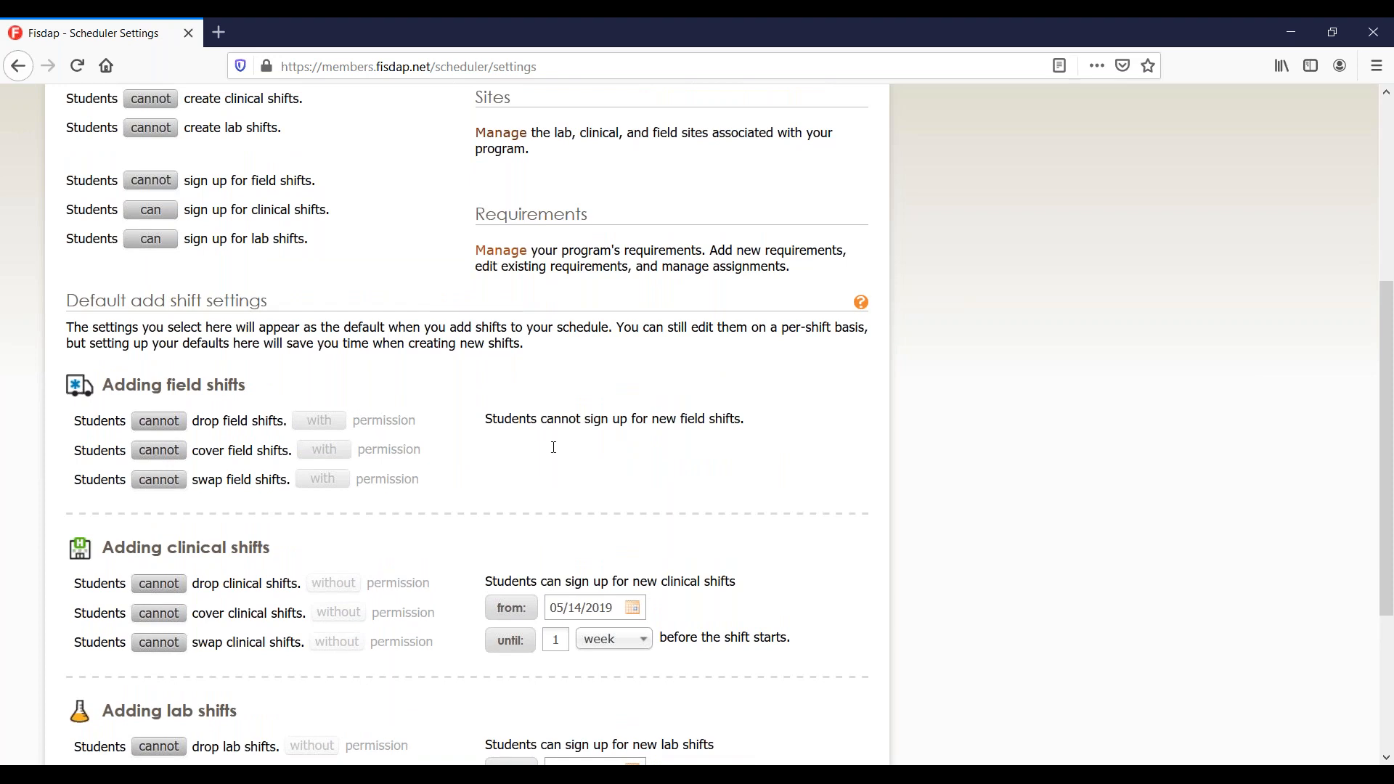
left_click(165, 189)
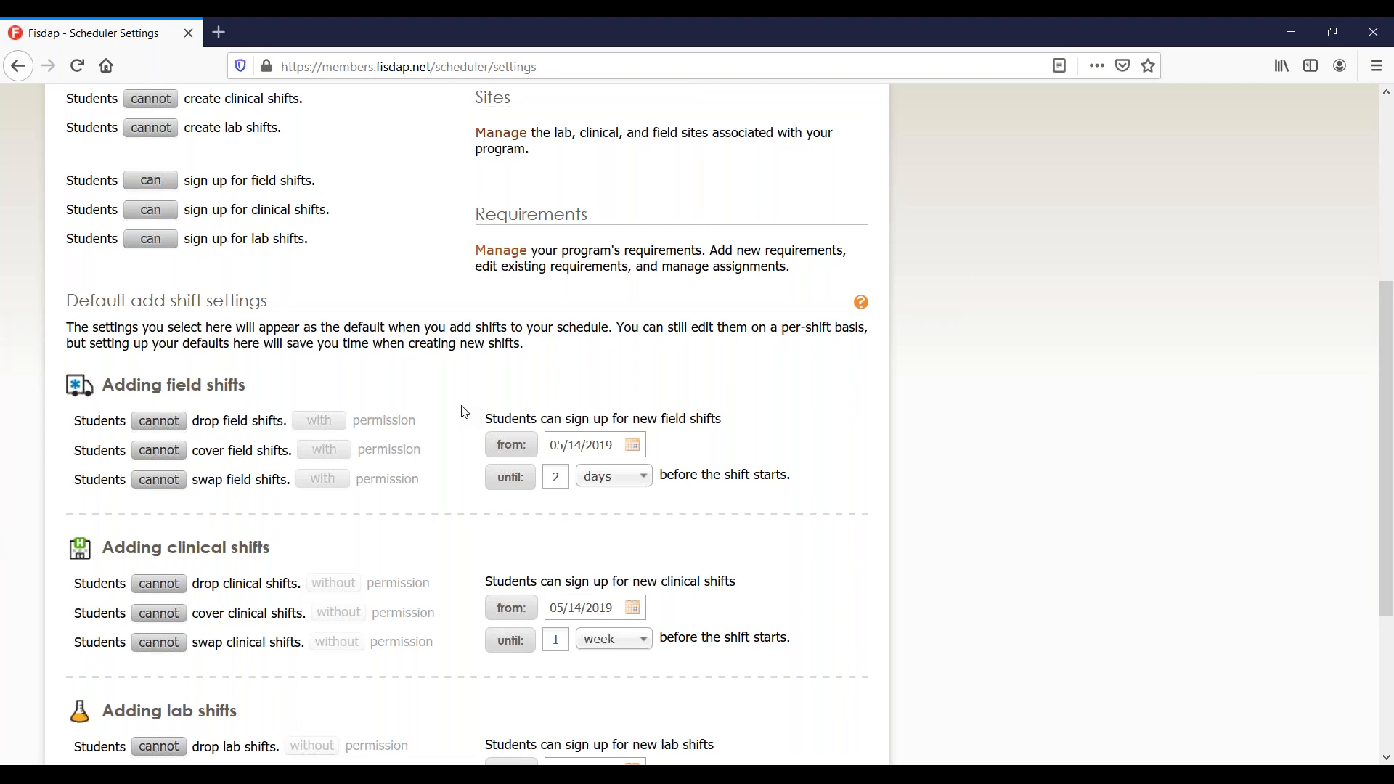
double_click(557, 480)
type("1")
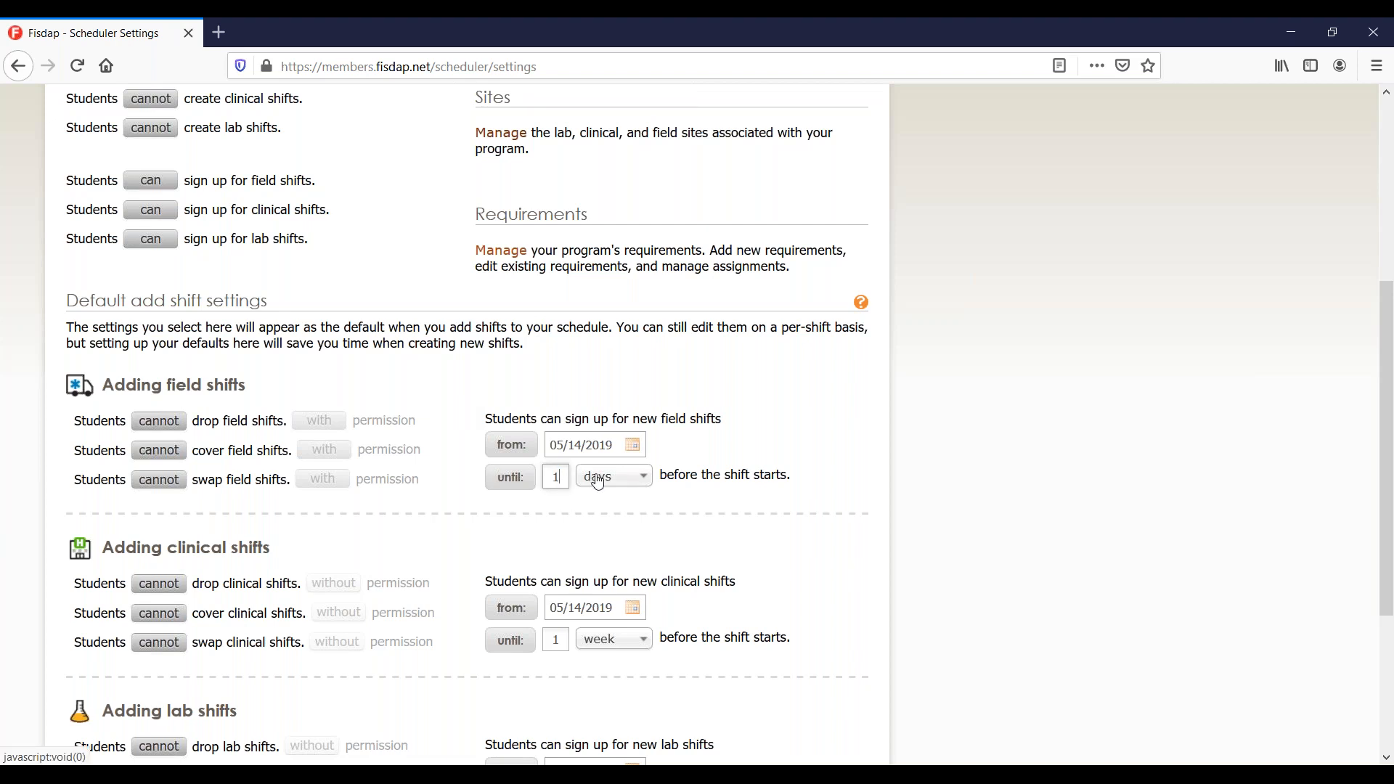
left_click(619, 483)
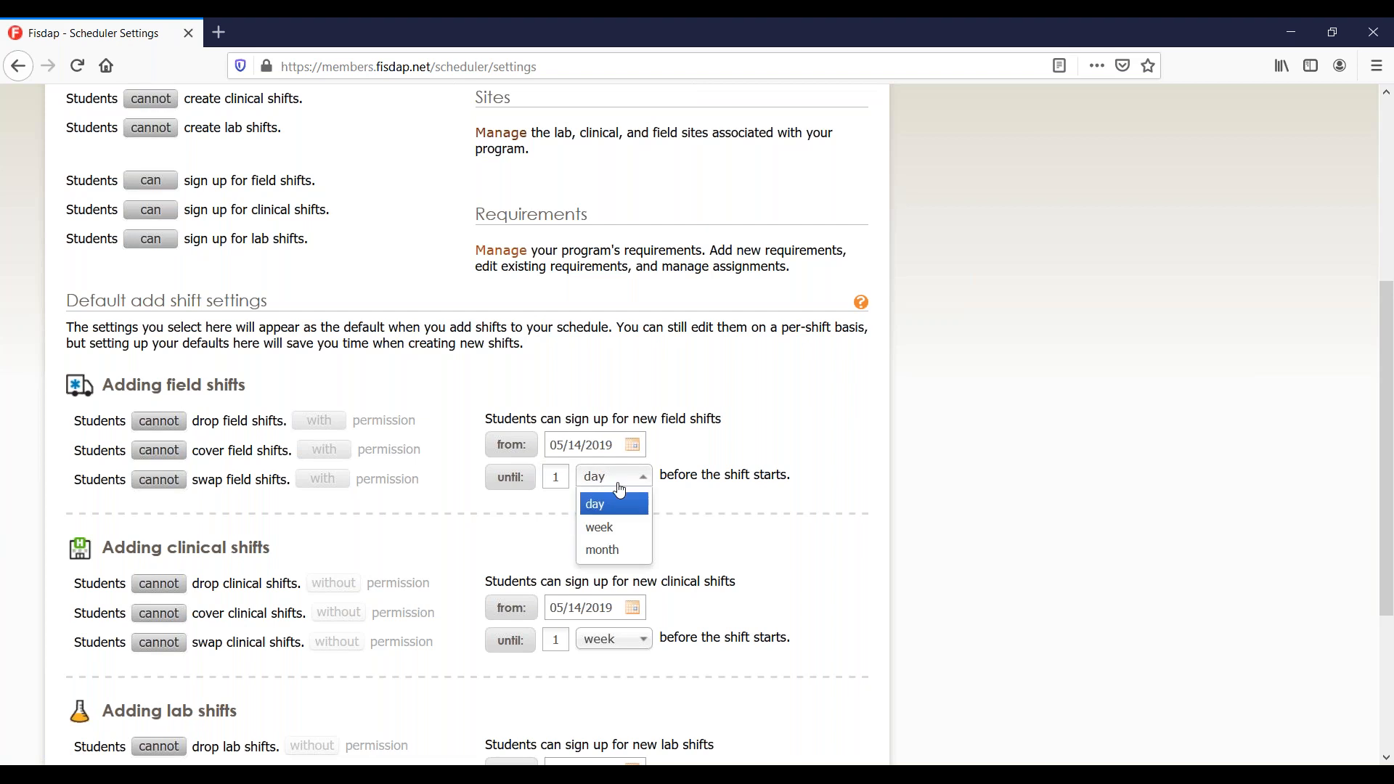
left_click(627, 529)
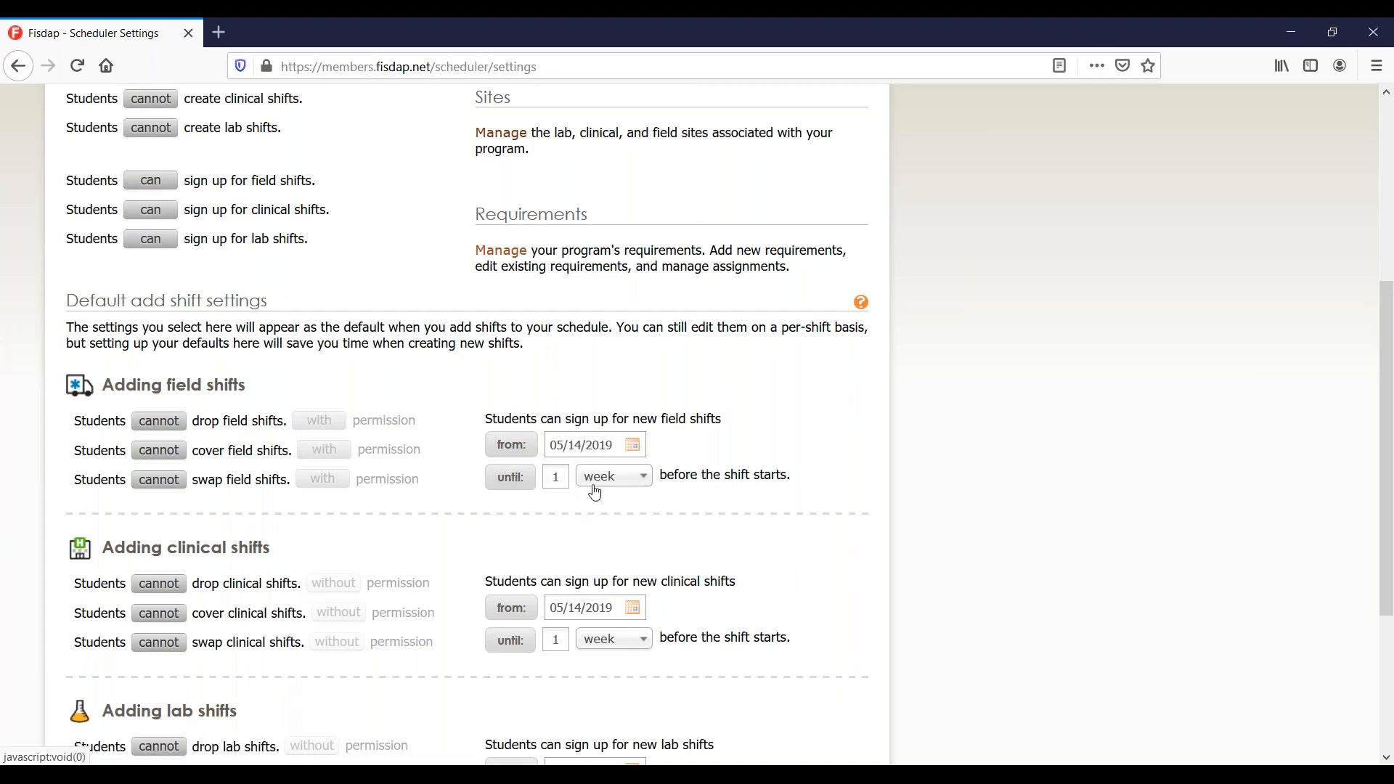
scroll(607, 489, "down", 3)
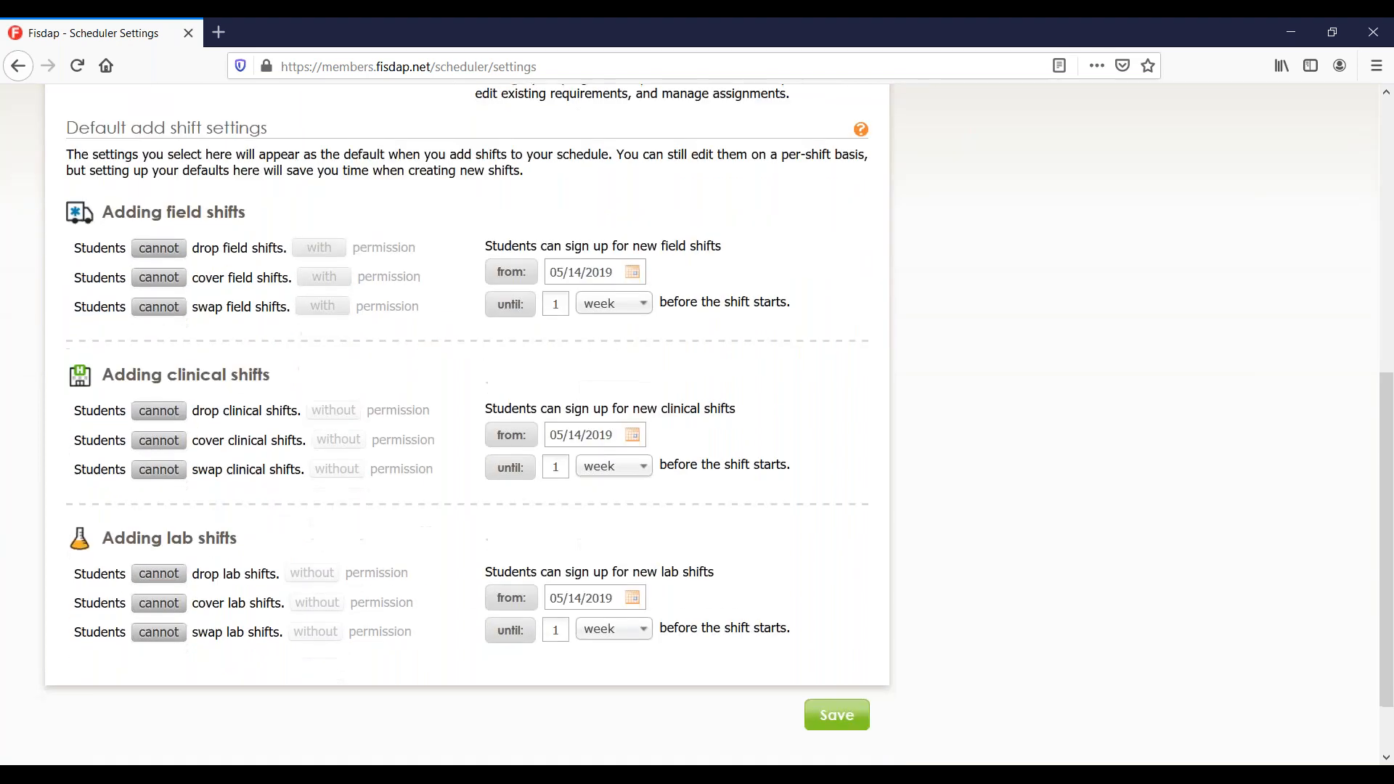
scroll(486, 401, "up", 1)
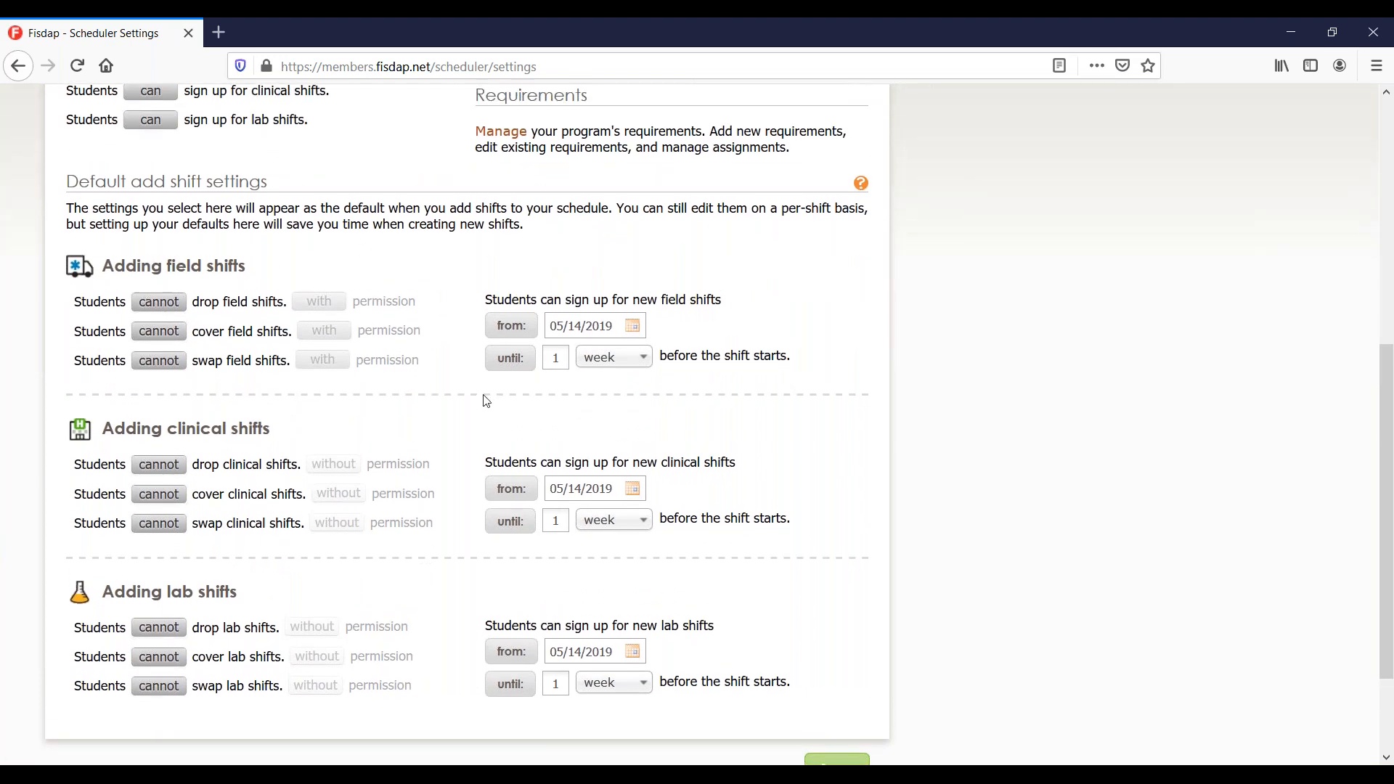
left_click(511, 359)
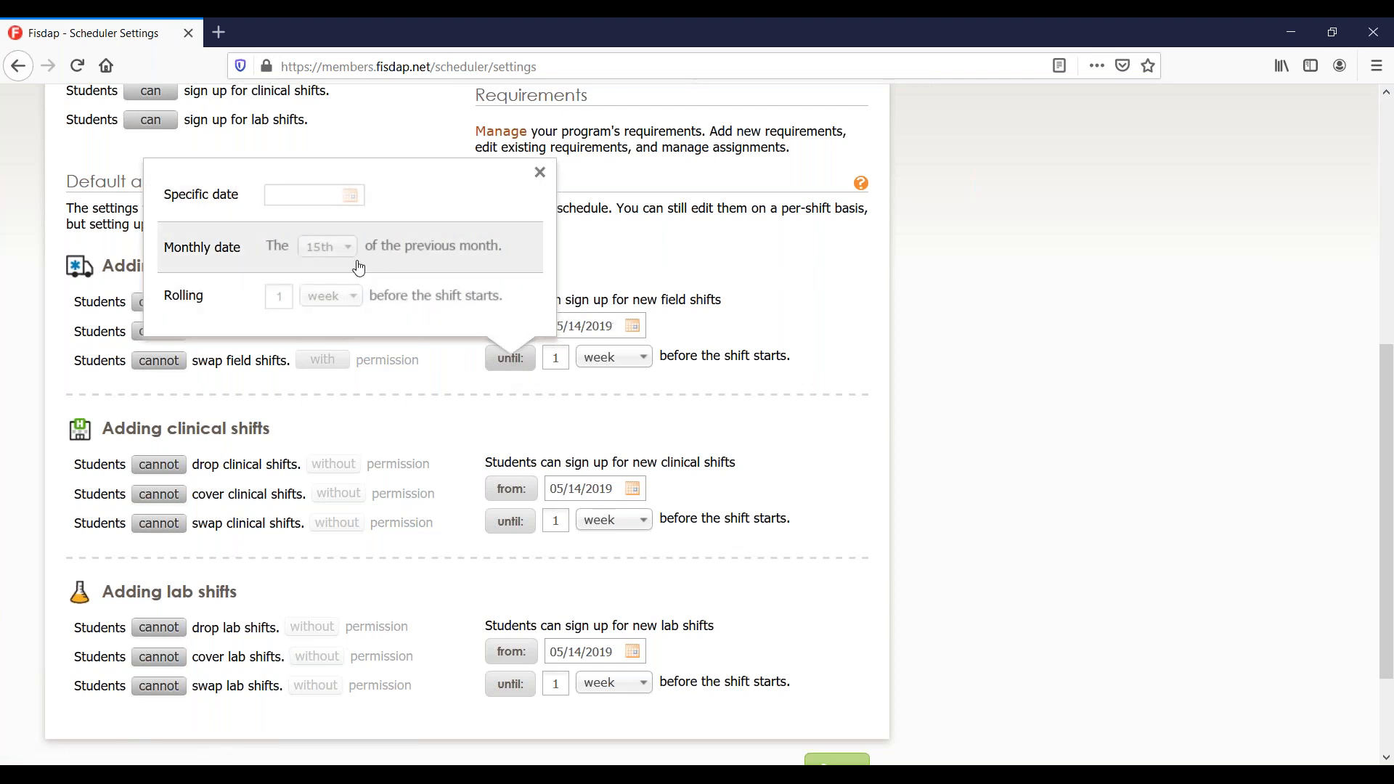
left_click(240, 247)
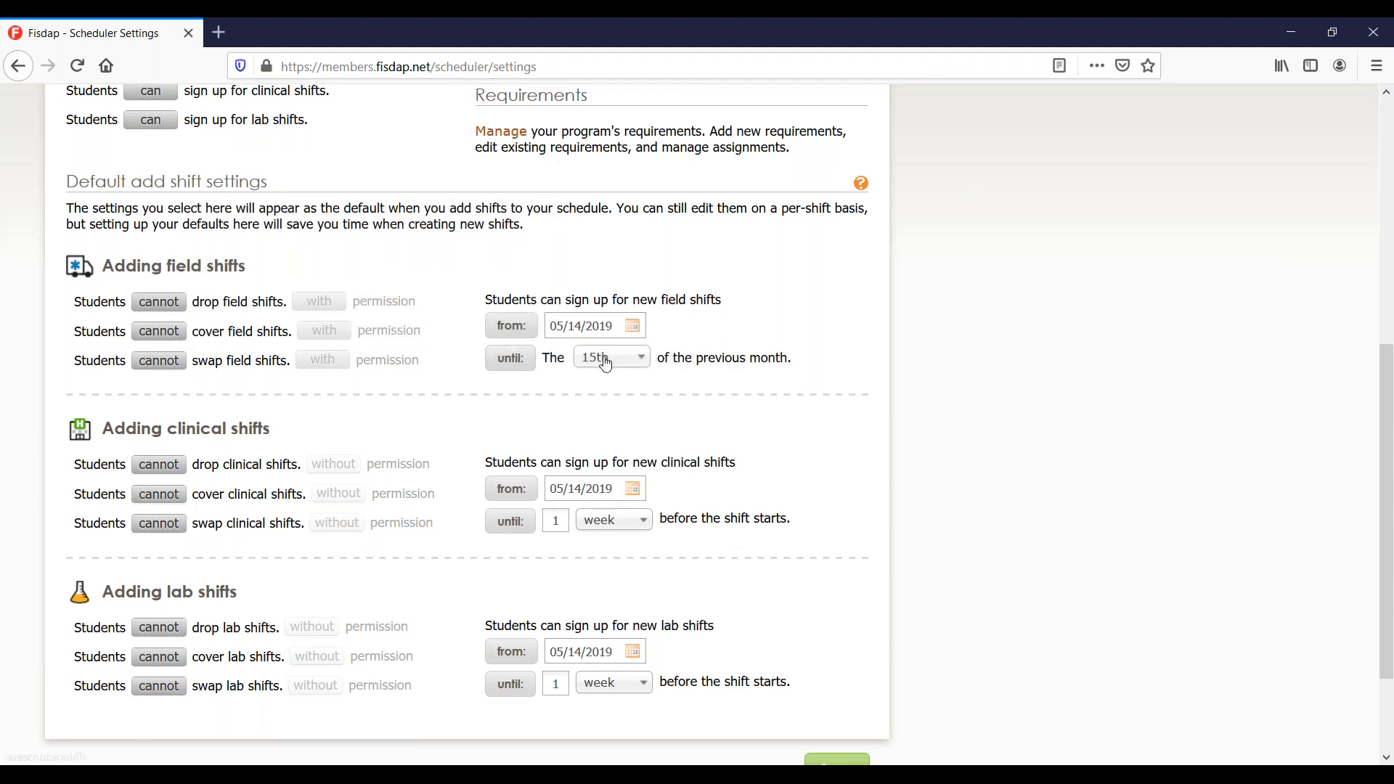
left_click(602, 359)
left_click(605, 363)
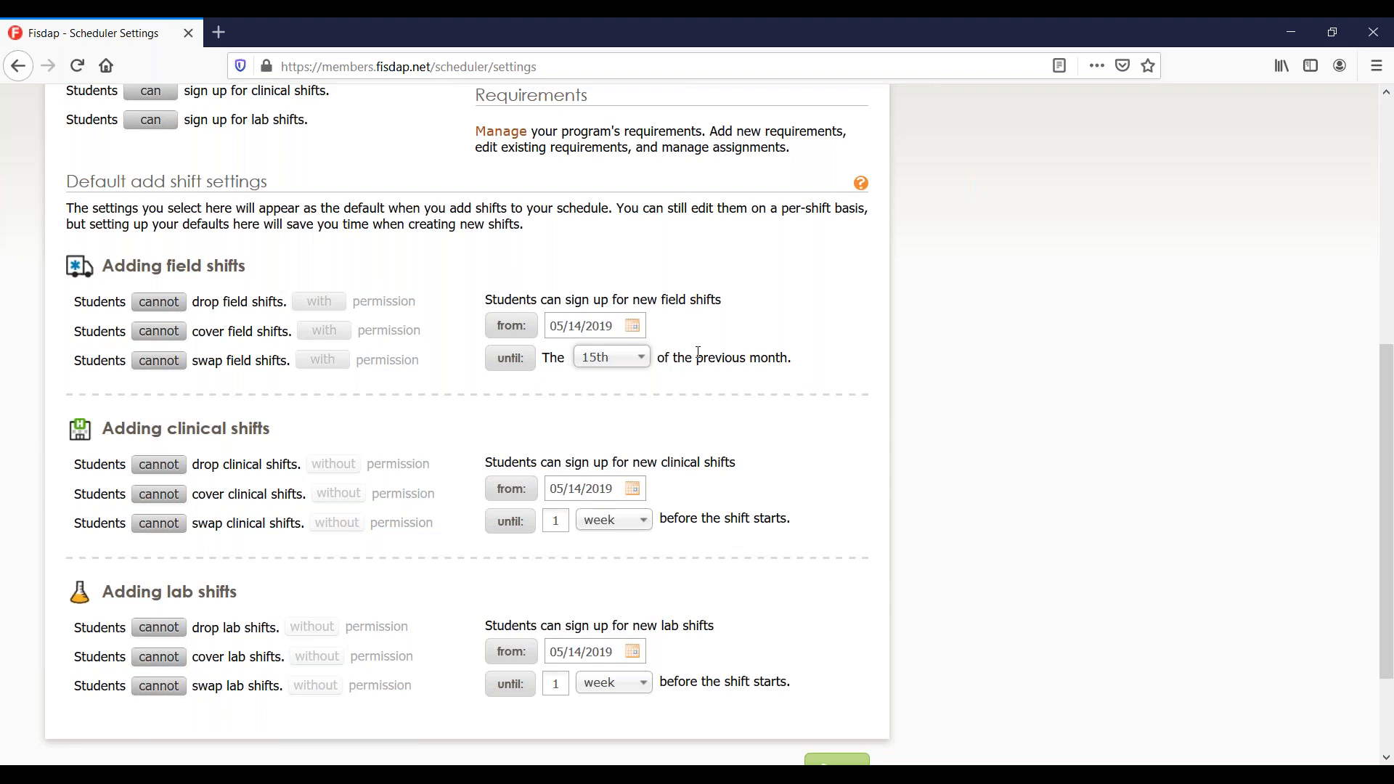
left_click(633, 366)
scroll(620, 570, "down", 5)
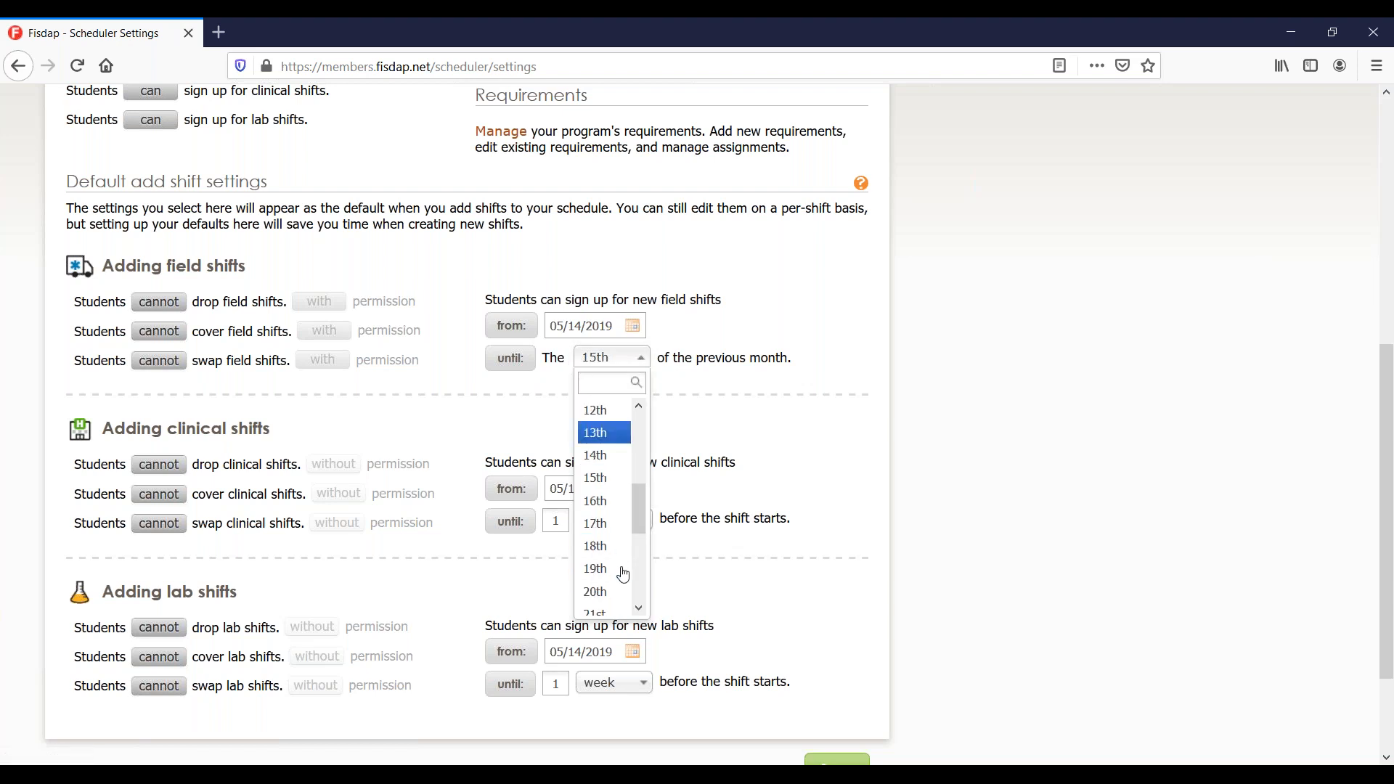
left_click(615, 581)
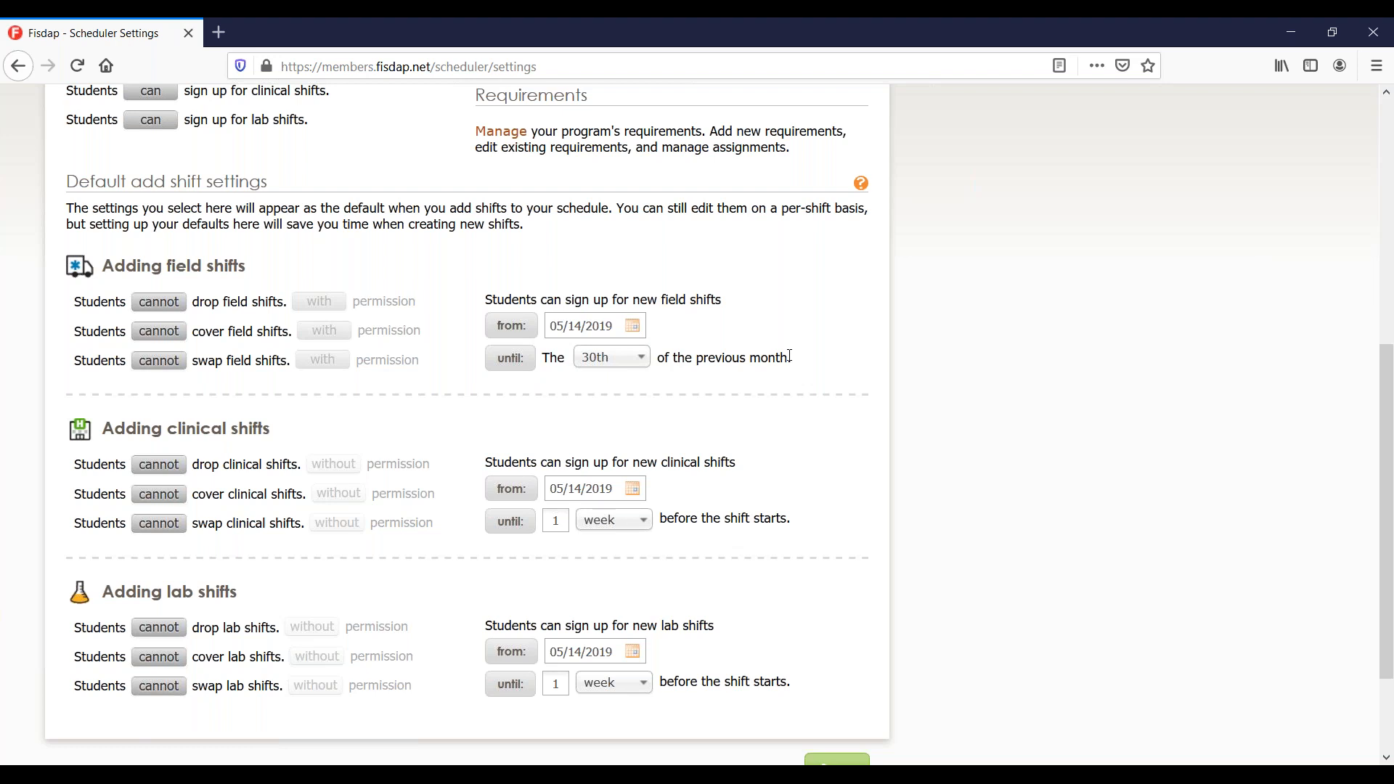
left_click(510, 358)
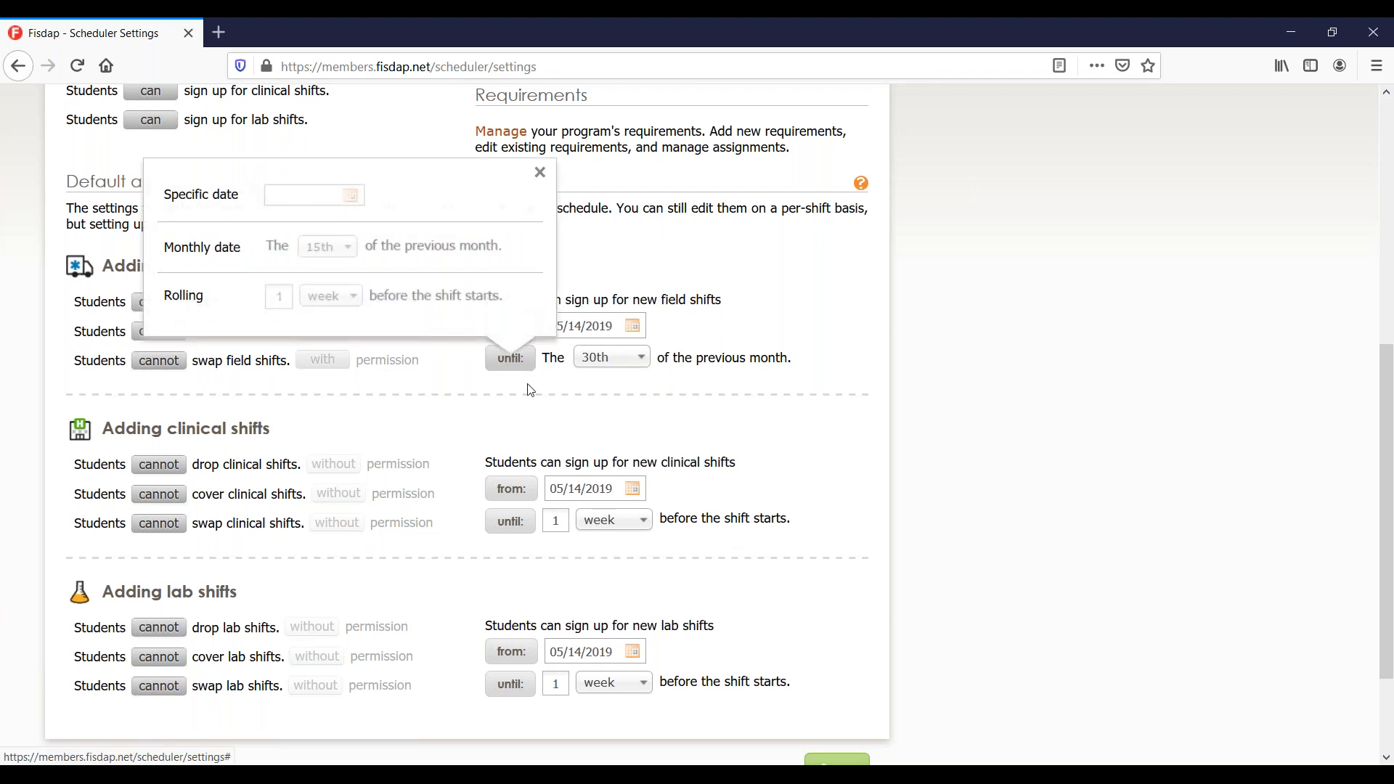
left_click(498, 316)
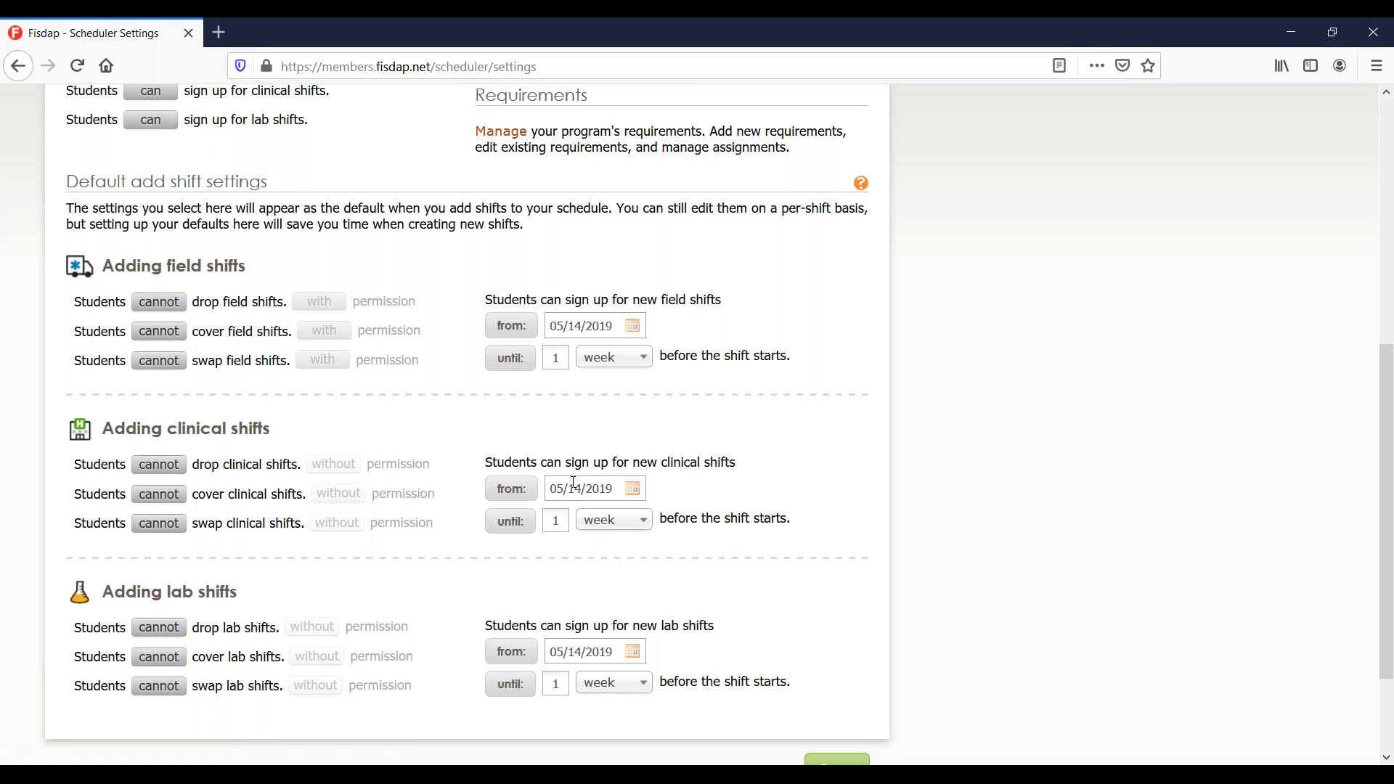
Save the default shift settings, choosing Stay on Page when prompted.
scroll(574, 483, "up", 6)
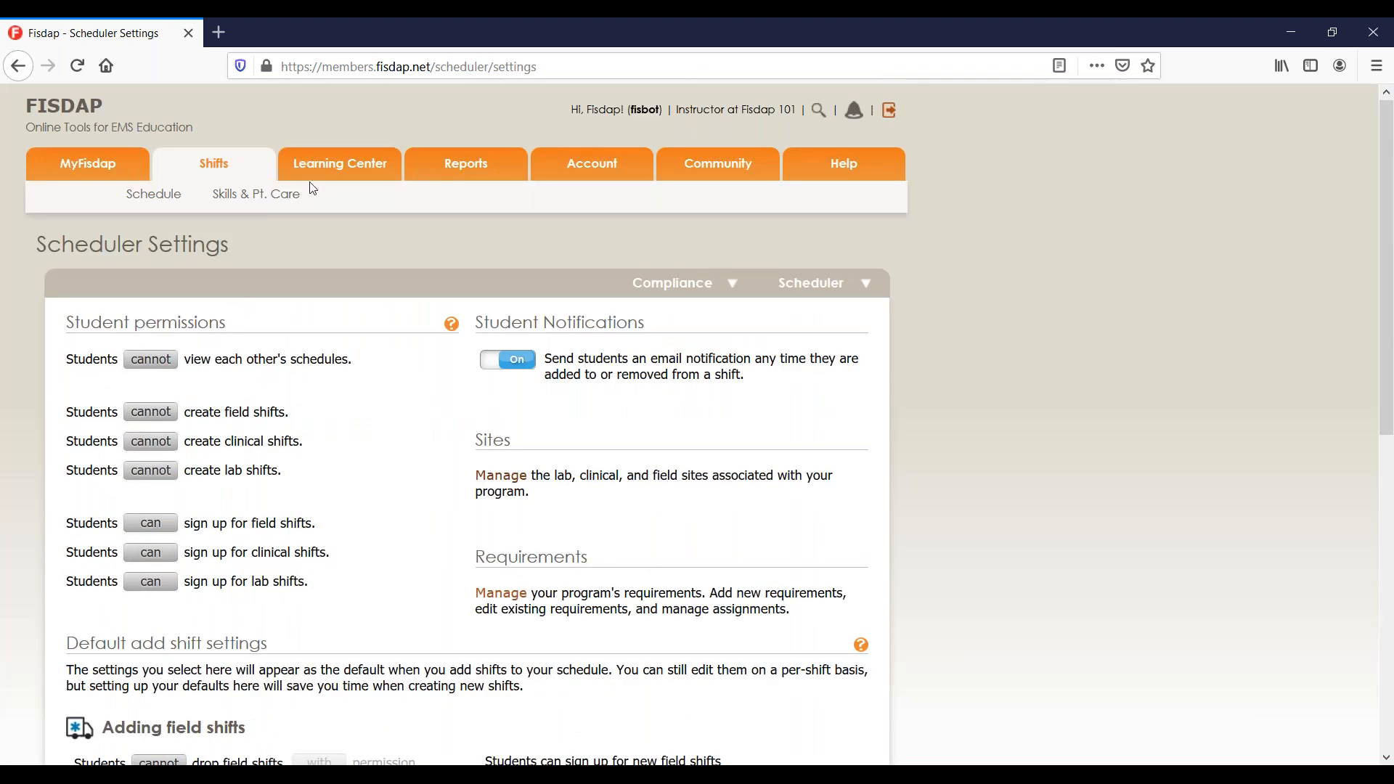
left_click(161, 202)
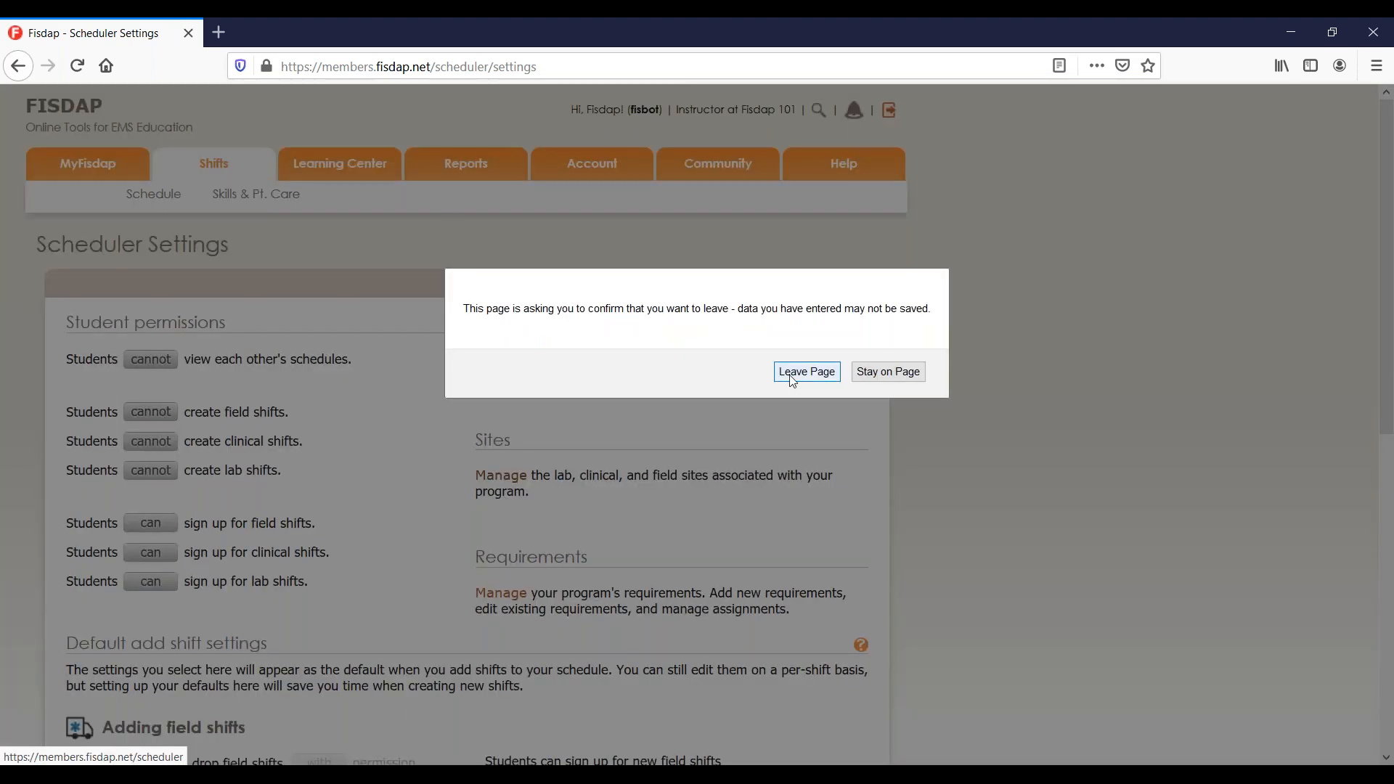
left_click(884, 376)
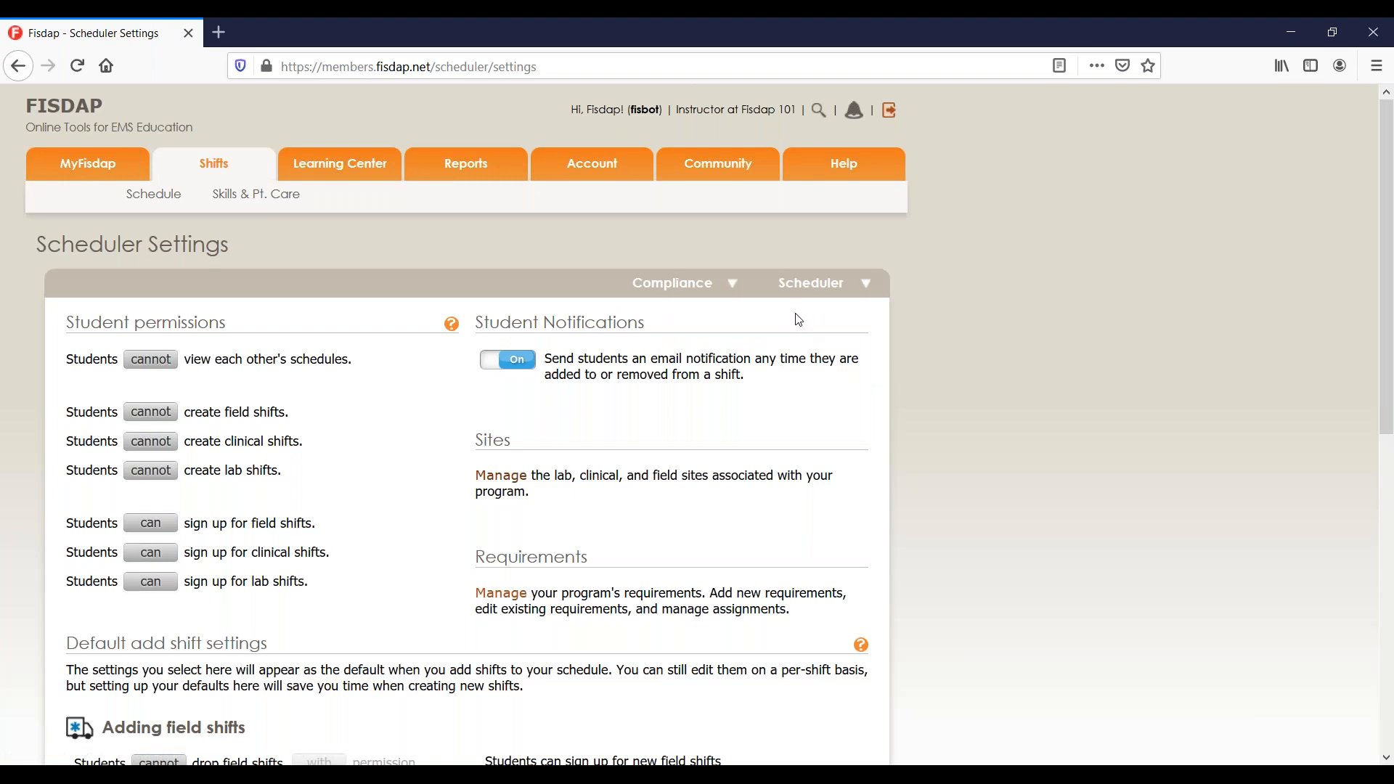
scroll(824, 432, "down", 8)
left_click(834, 633)
Open the April 2020 schedule and check the Apr 21 0700 shift's details.
left_click(254, 207)
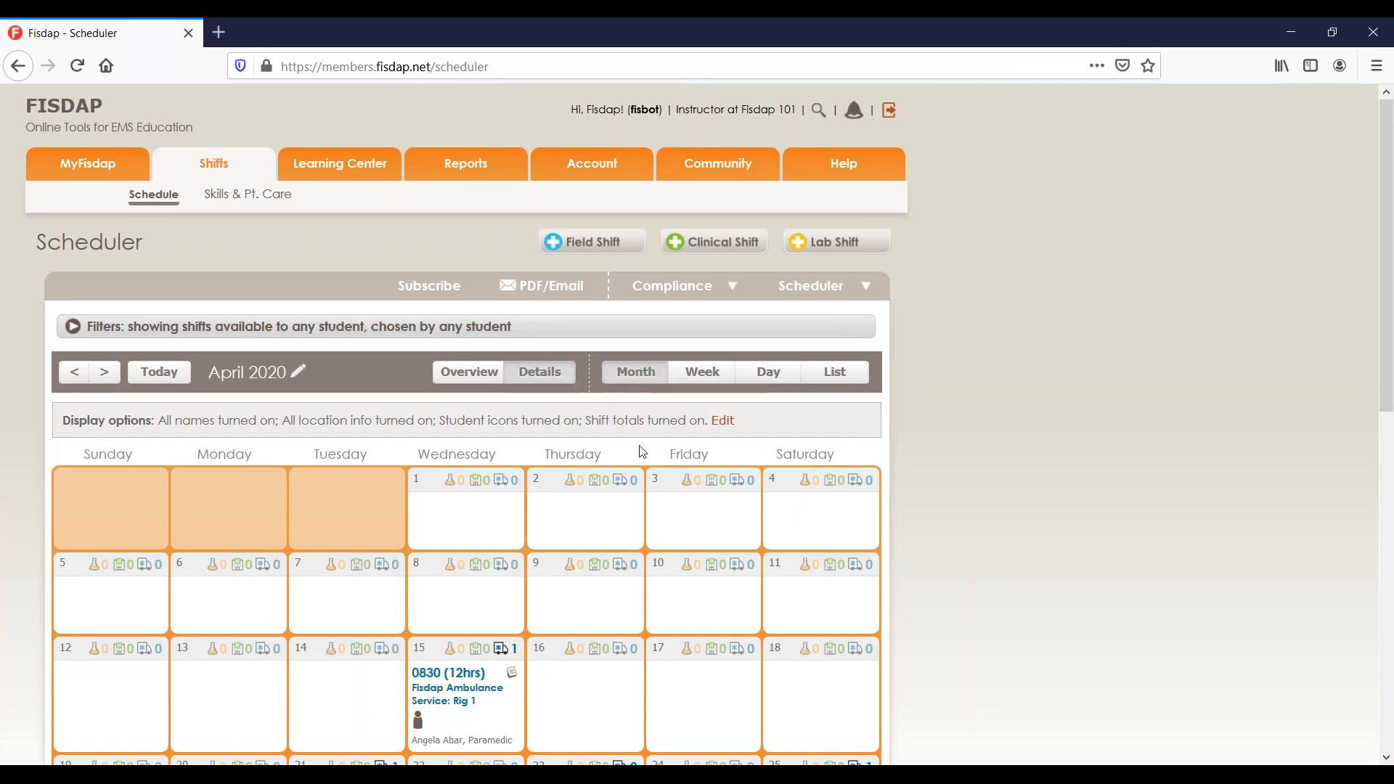
scroll(642, 451, "down", 5)
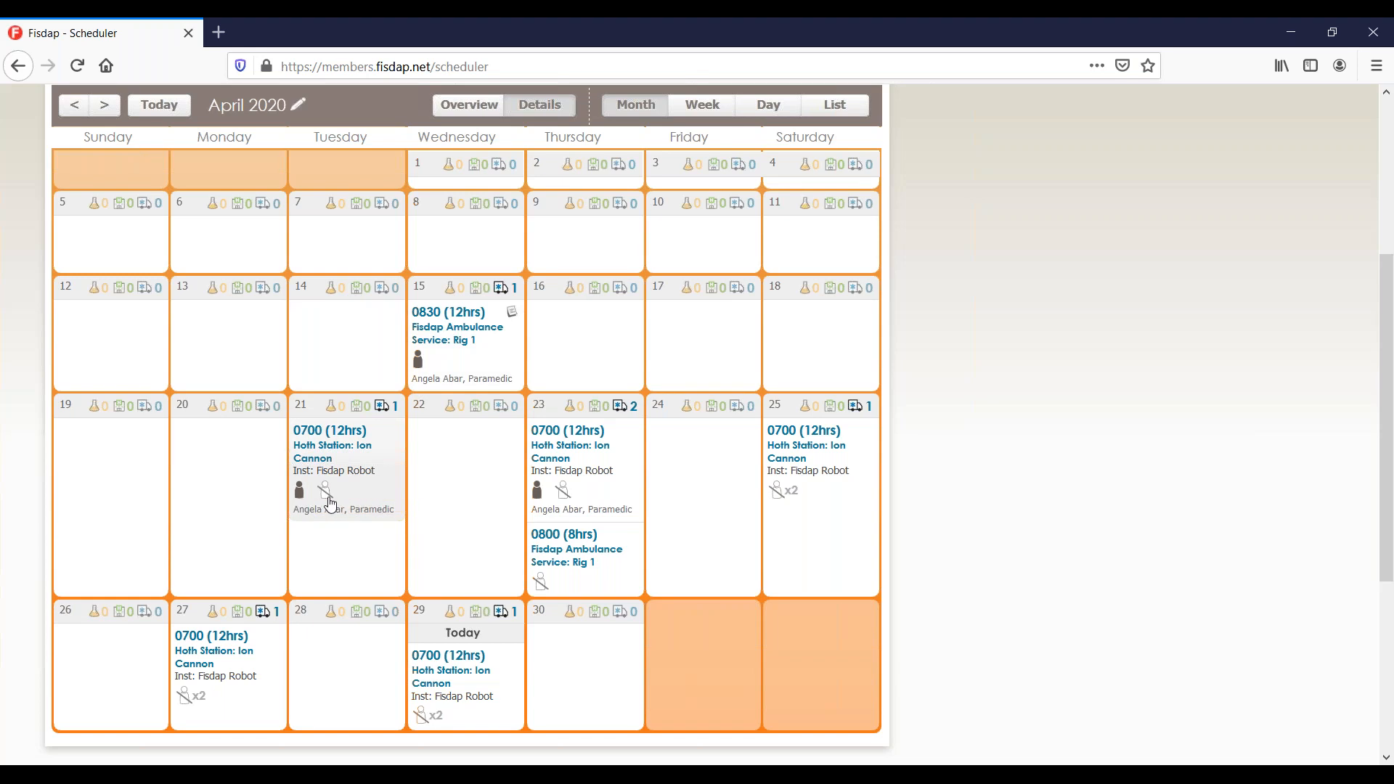
mouse_move(326, 504)
left_click(360, 484)
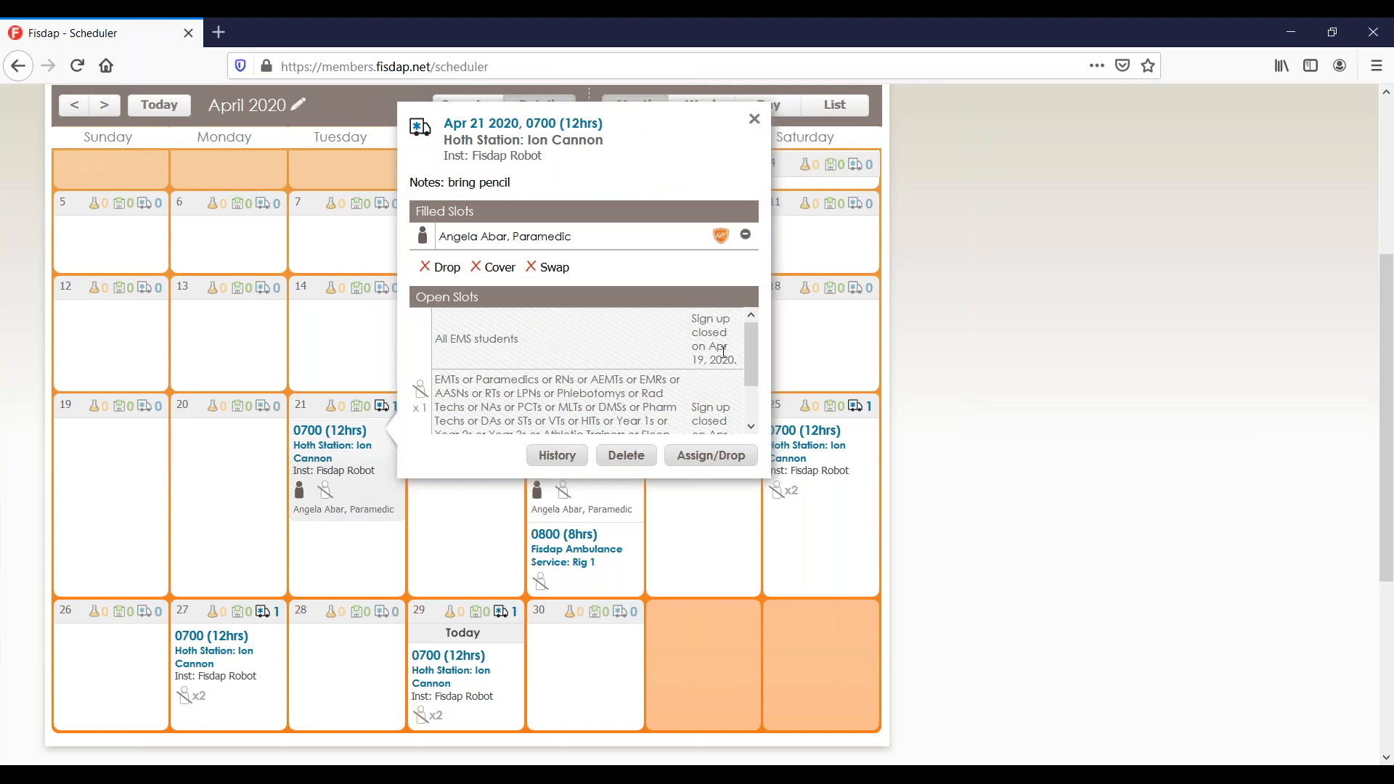
left_click(754, 119)
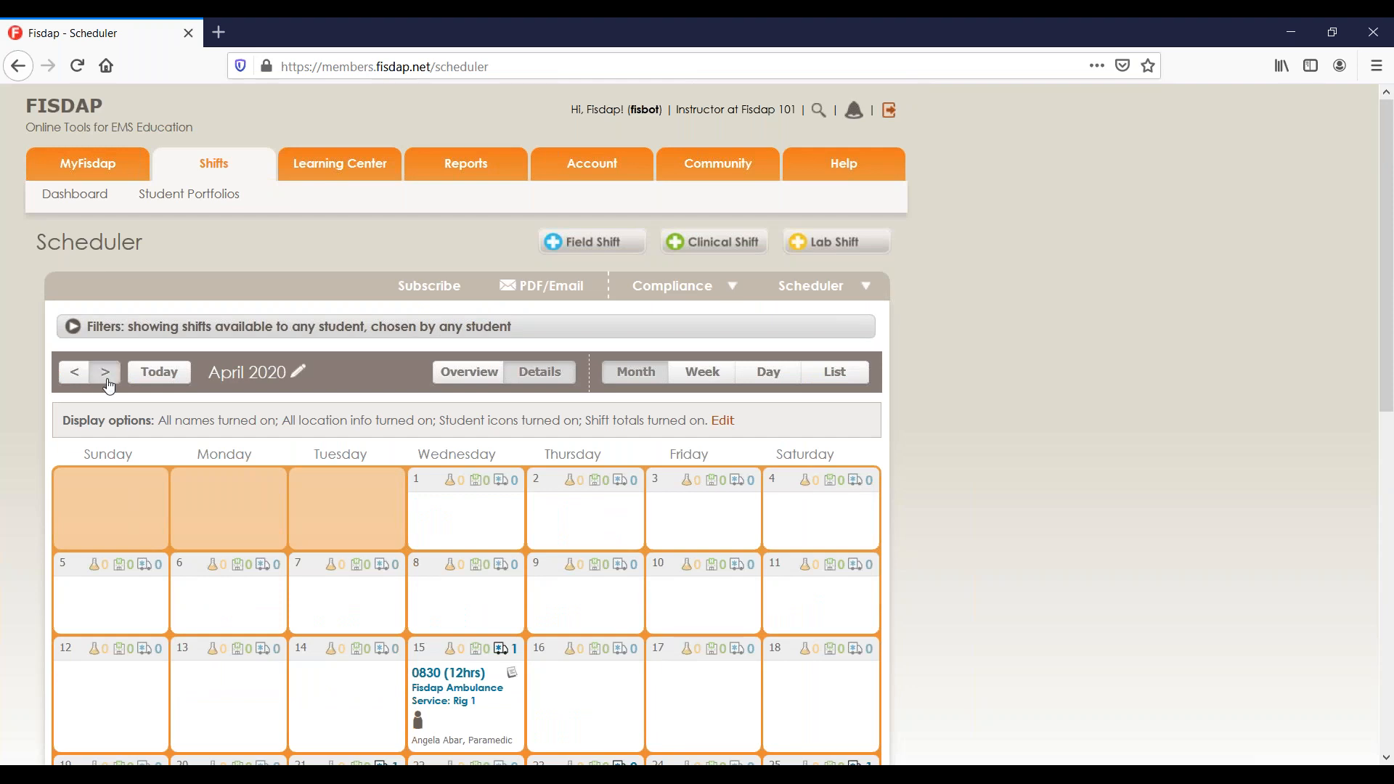
Move the calendar to May 2020, review the May 5 shift, then start a new clinical shift.
left_click(108, 372)
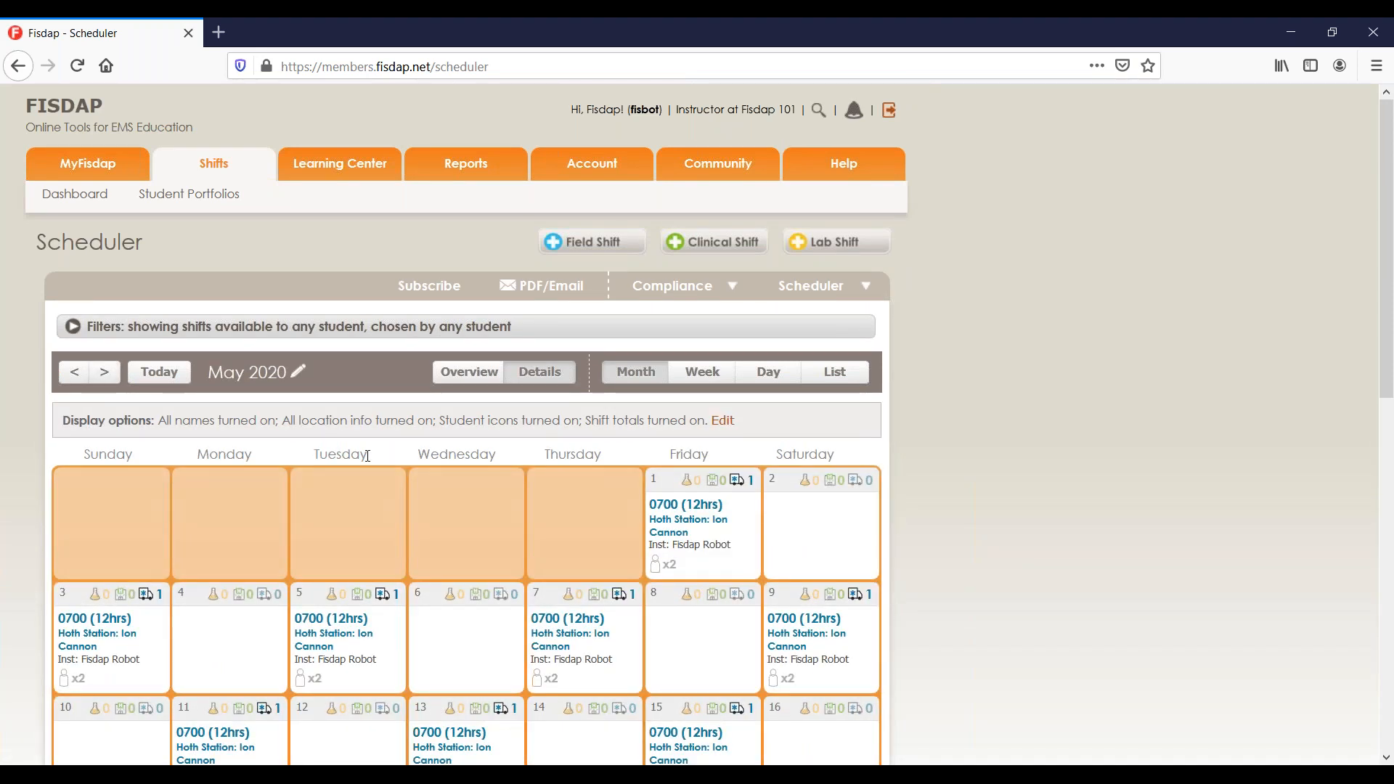
scroll(564, 341, "down", 3)
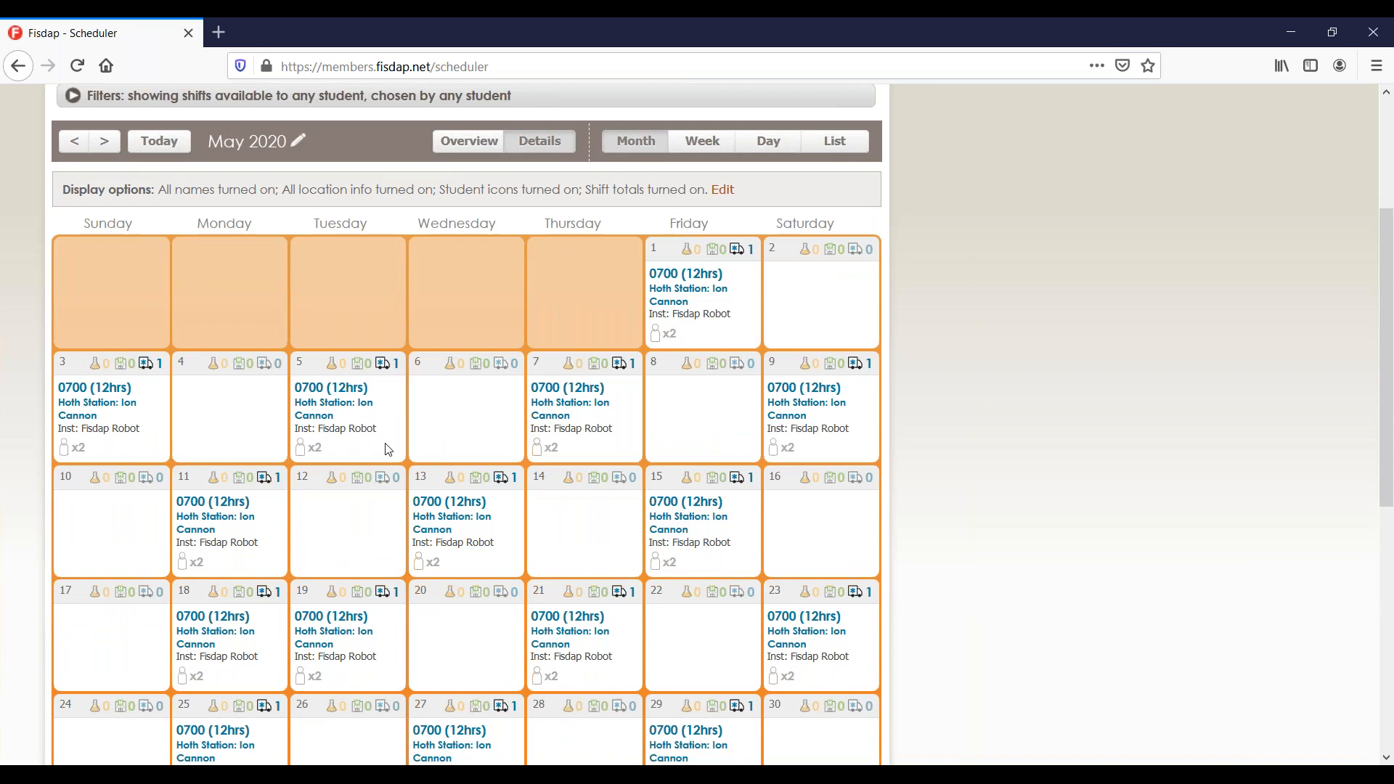
left_click(329, 454)
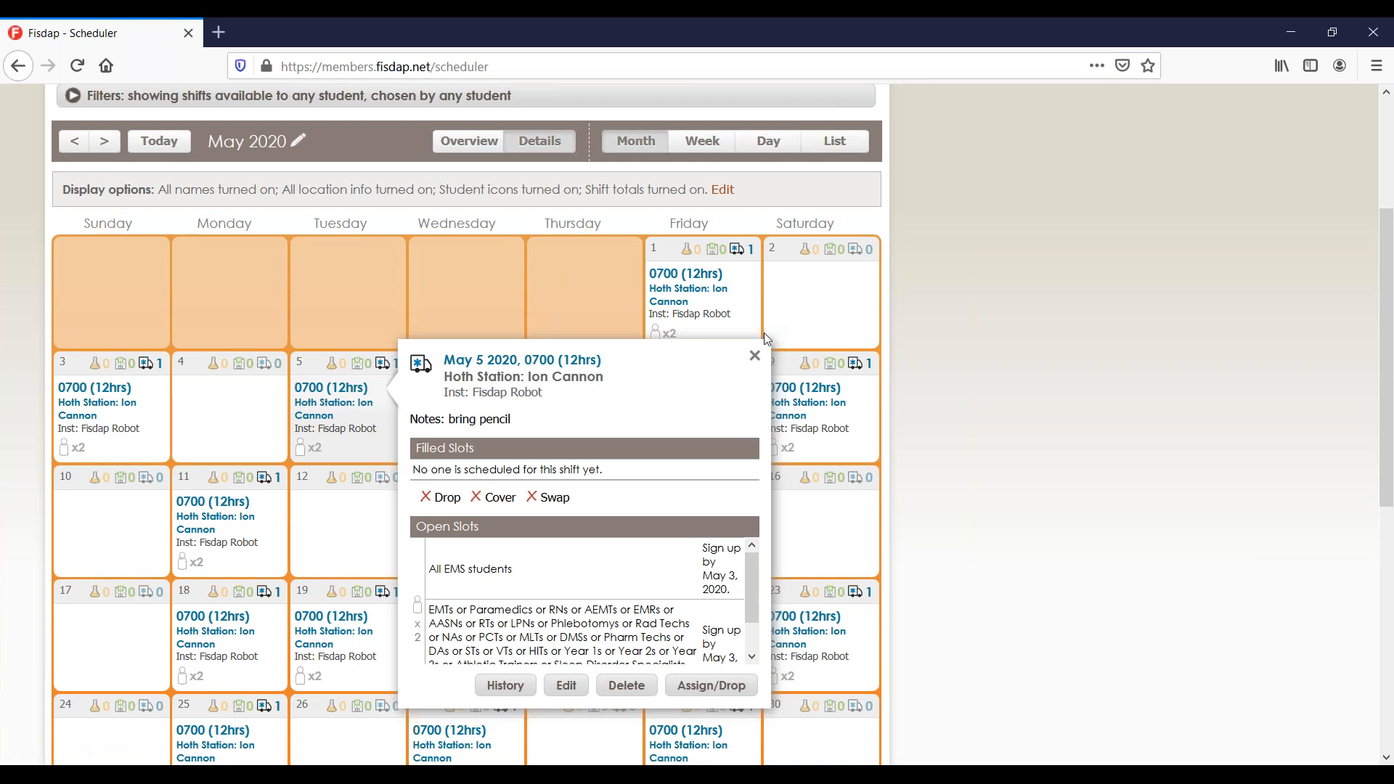
left_click(754, 355)
scroll(681, 241, "up", 3)
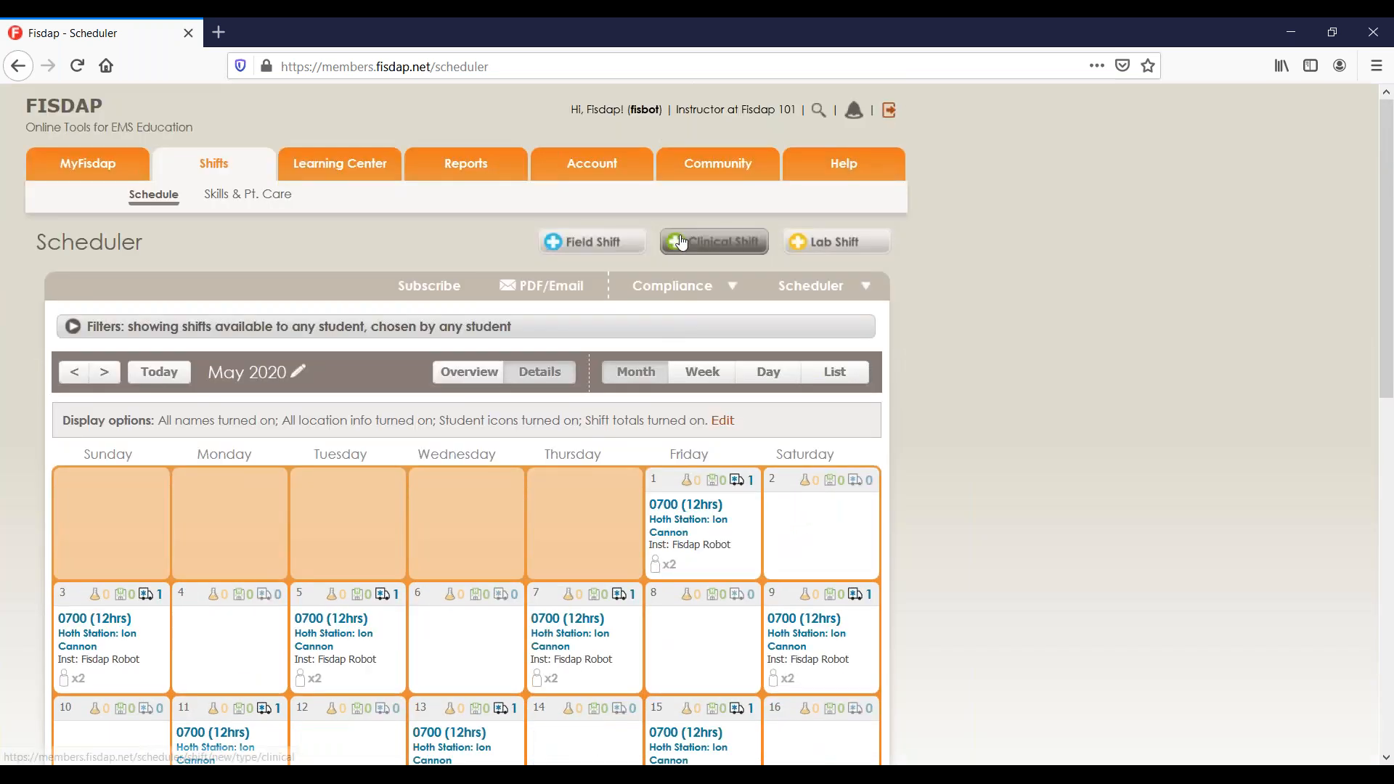
left_click(681, 241)
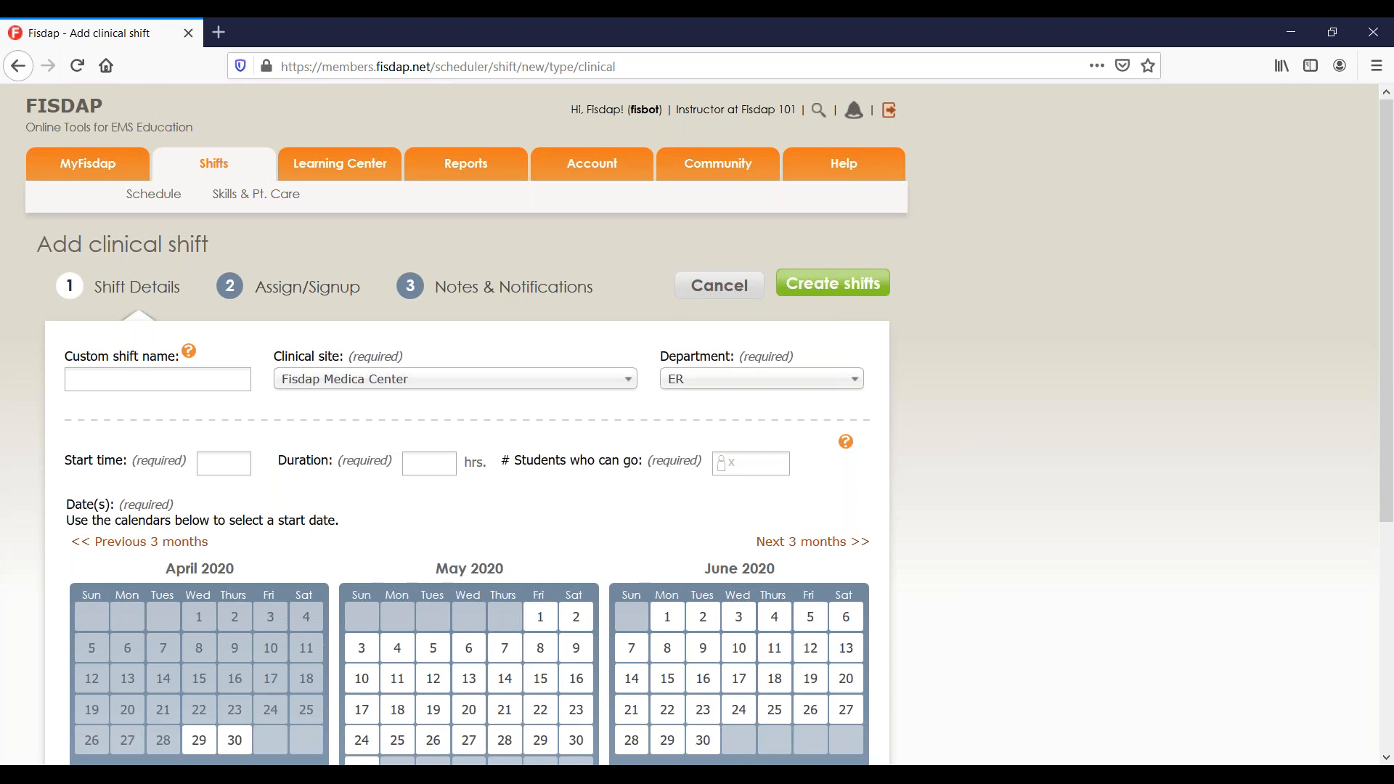
Set the clinical site to Fisdap Webinar Site and keep ER as the department.
left_click(349, 383)
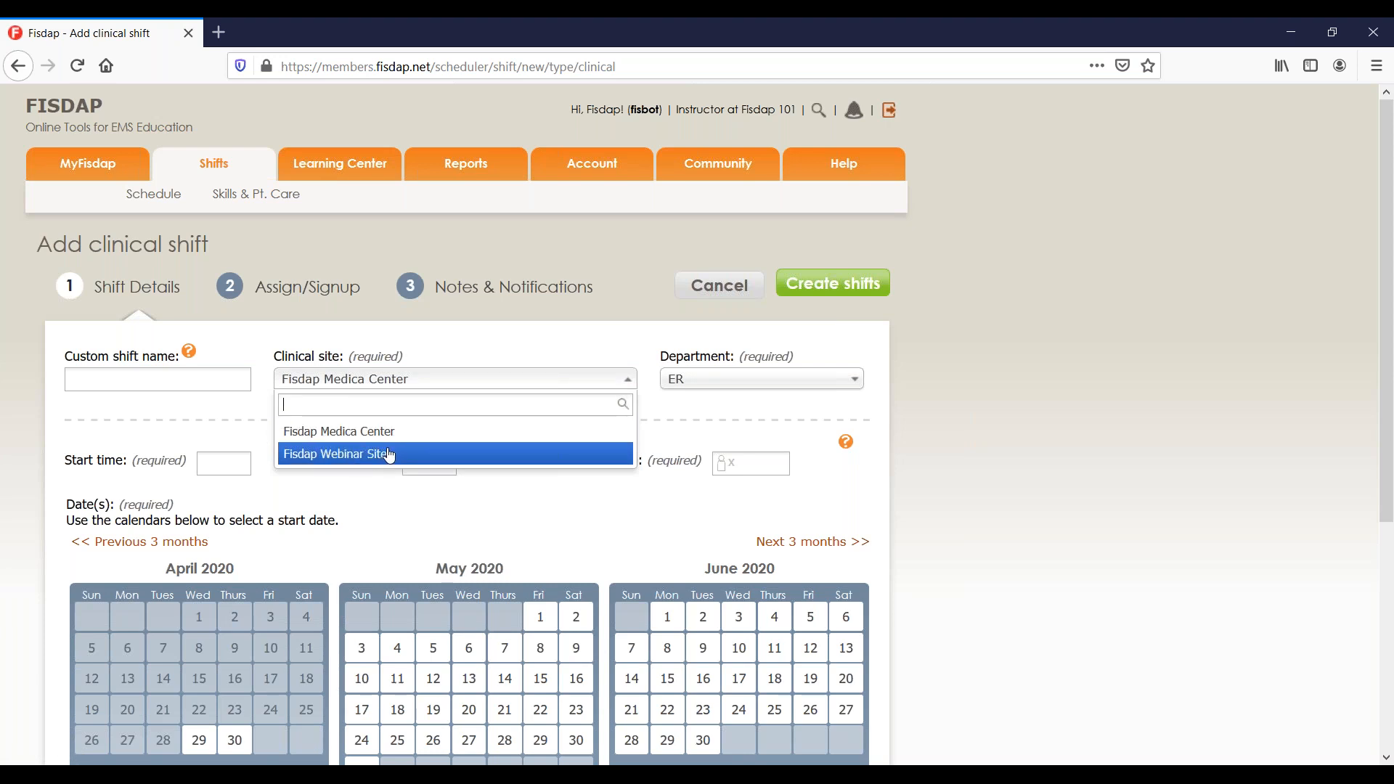
left_click(440, 337)
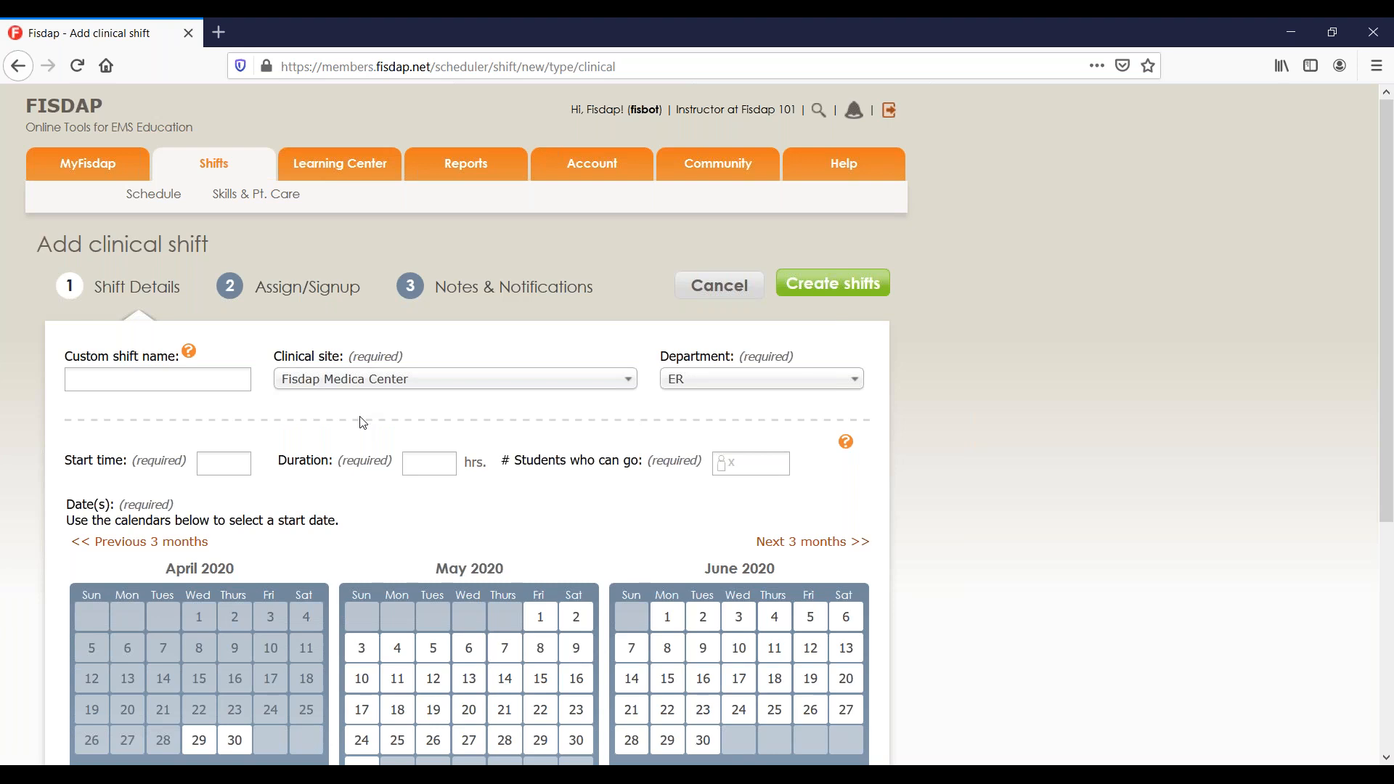
left_click(367, 383)
left_click(374, 452)
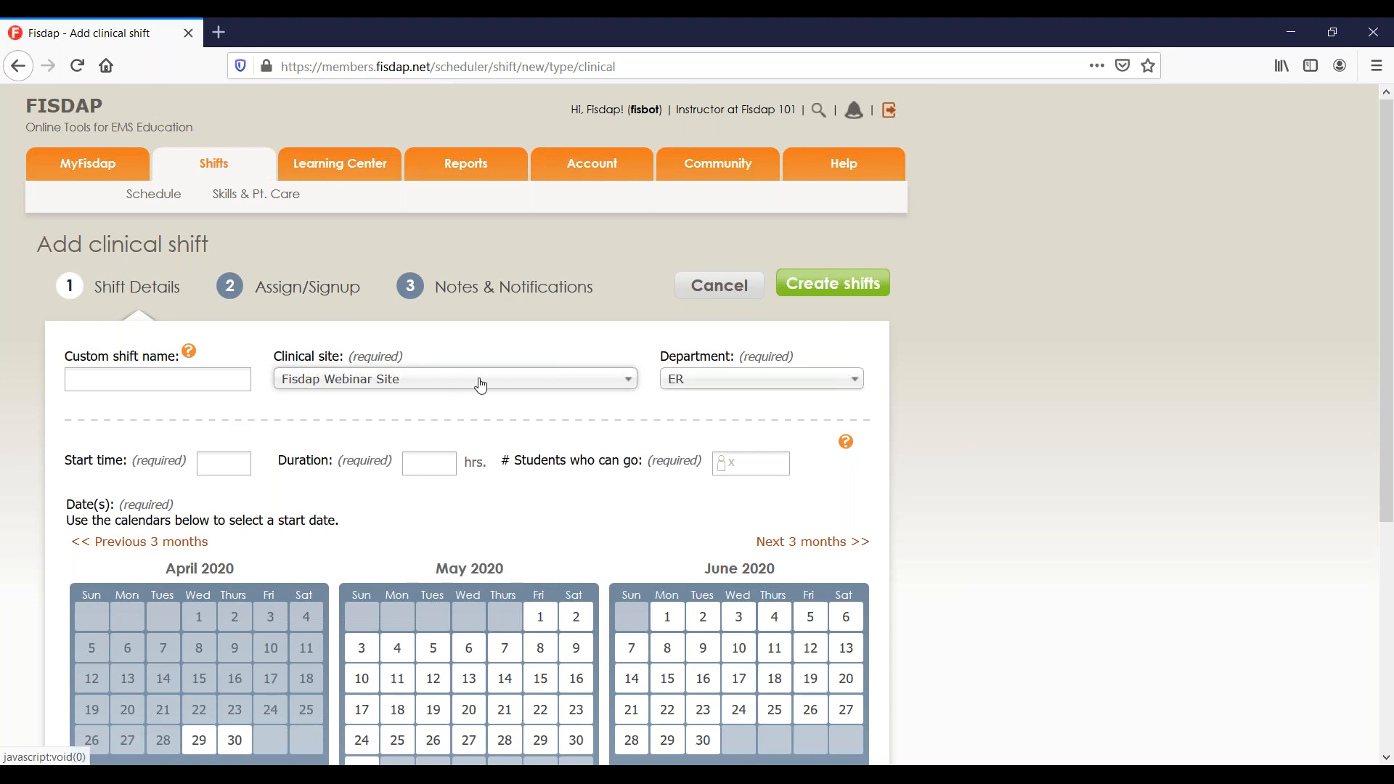
left_click(704, 384)
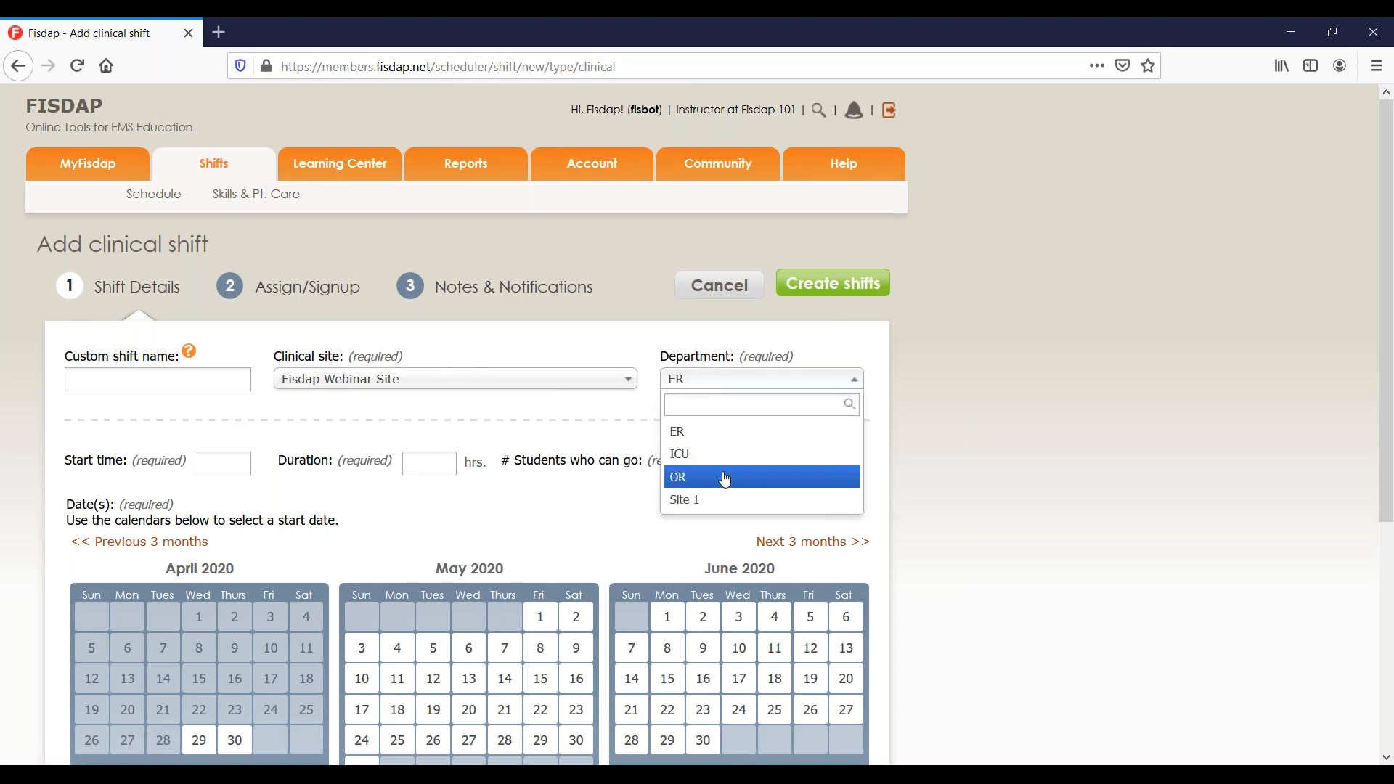
left_click(709, 434)
Enter start time 0700, duration 12 hours and 1 student.
left_click(216, 463)
type("0700")
key("Tab")
type("12")
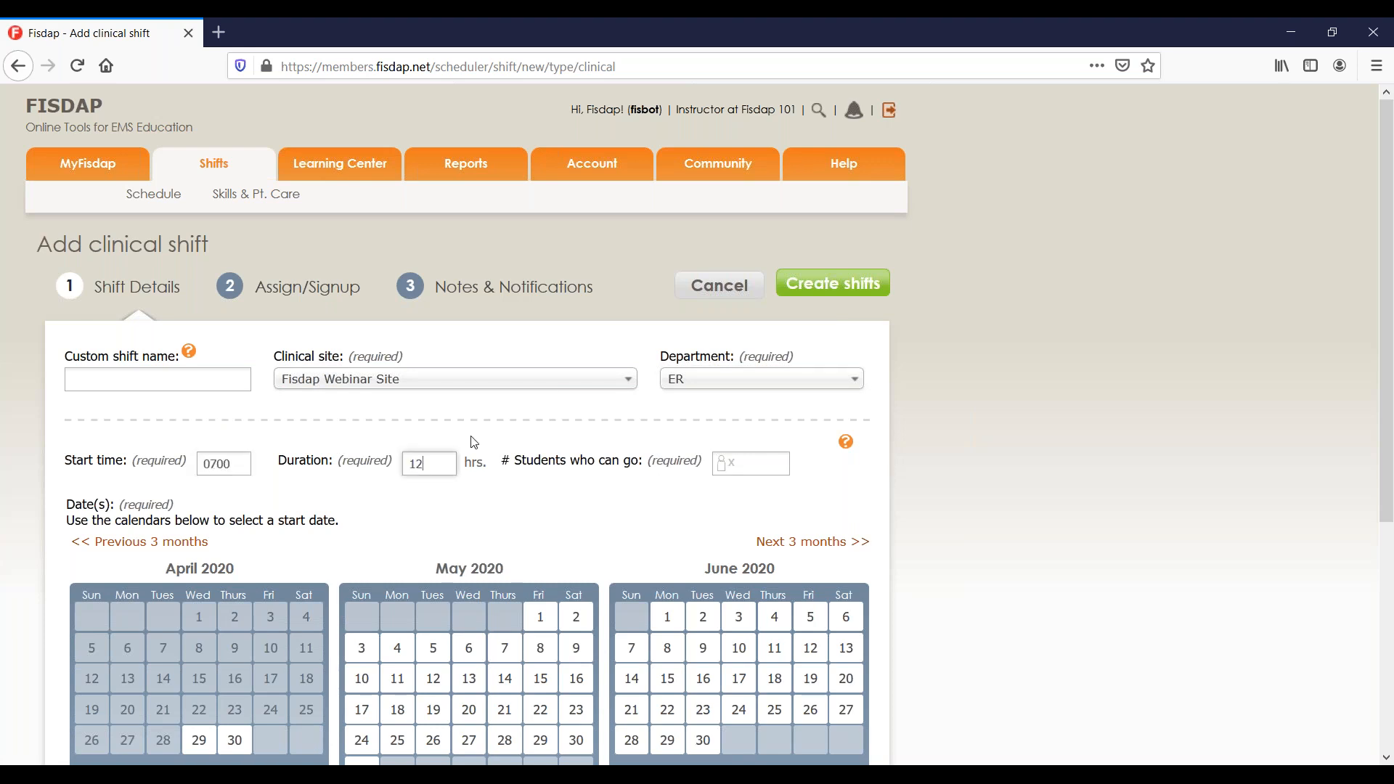
left_click(758, 463)
type("1")
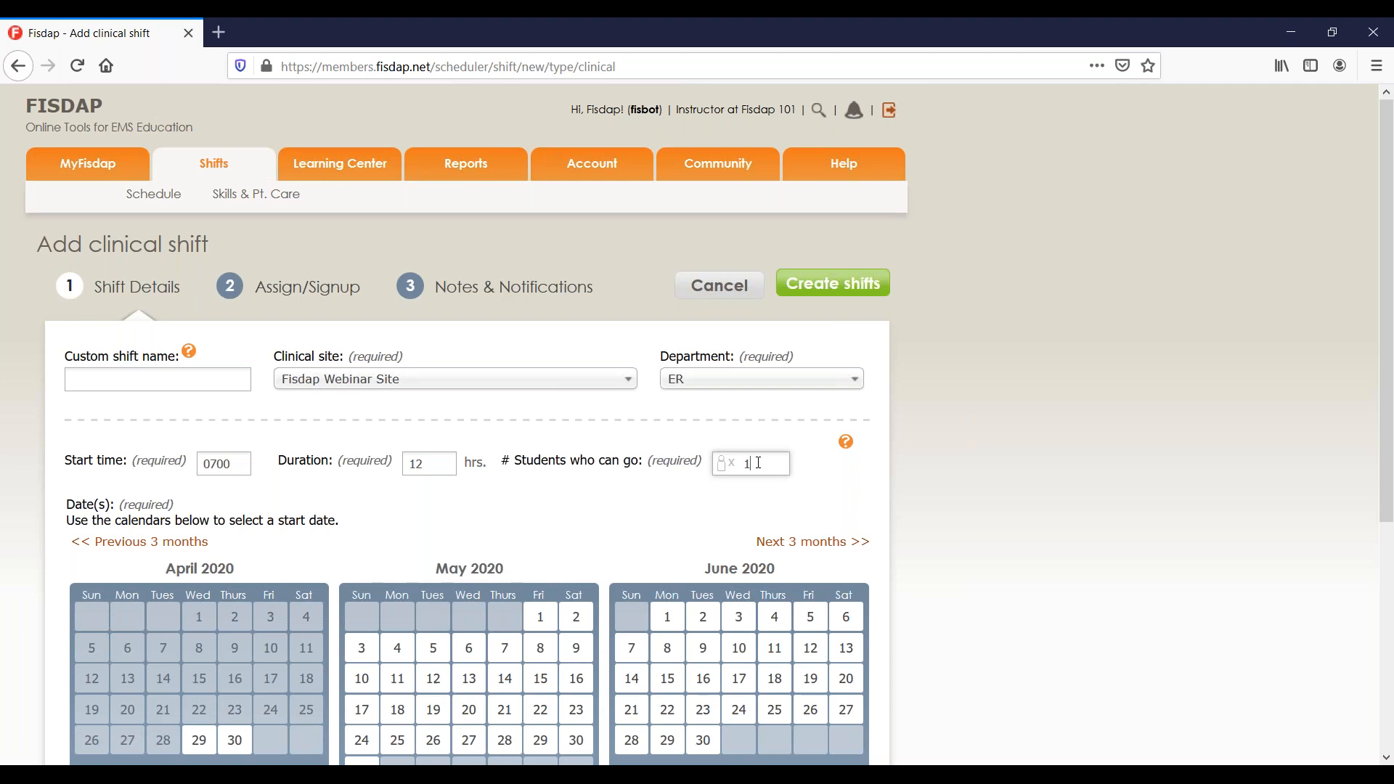
scroll(758, 462, "down", 2)
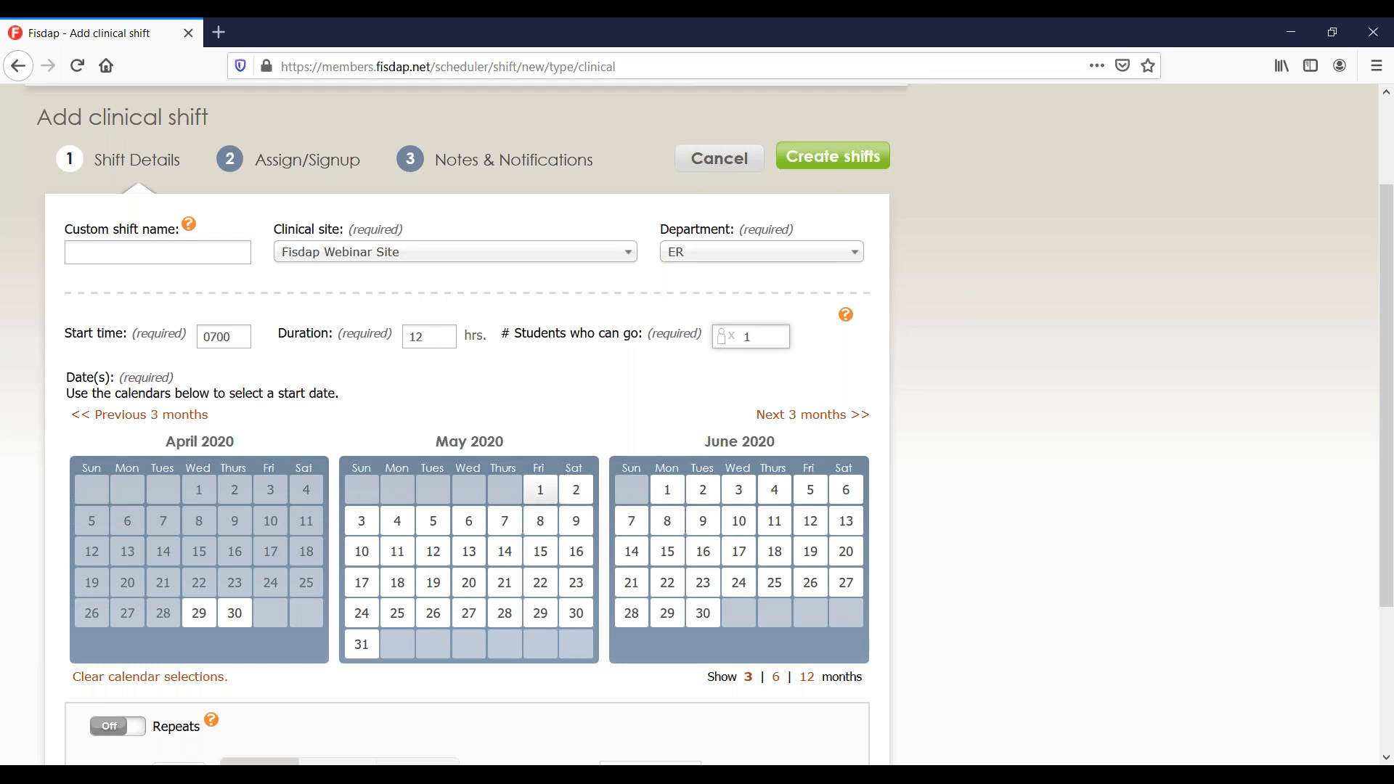
left_click(549, 503)
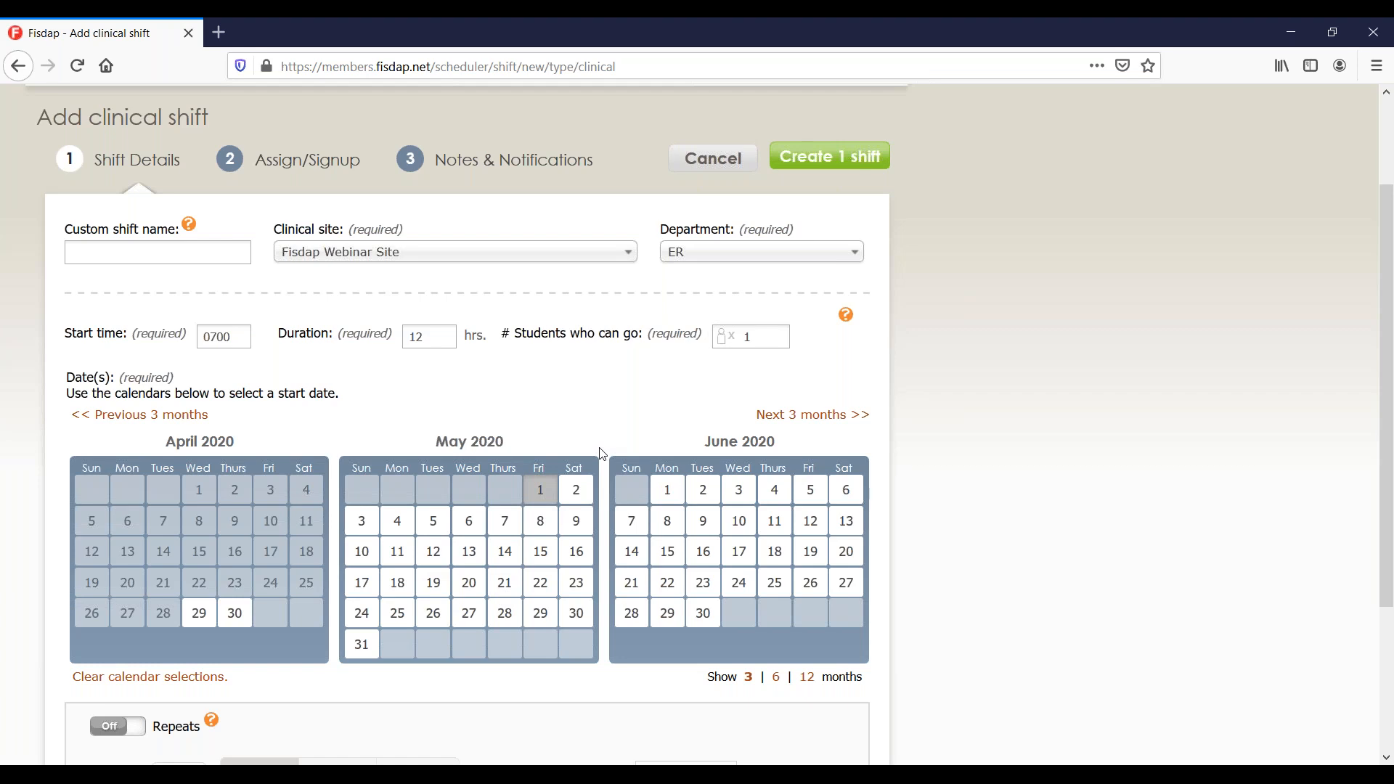
left_click(576, 489)
left_click(361, 521)
left_click(396, 523)
left_click(437, 530)
left_click(468, 528)
left_click(507, 532)
left_click(540, 529)
left_click(576, 524)
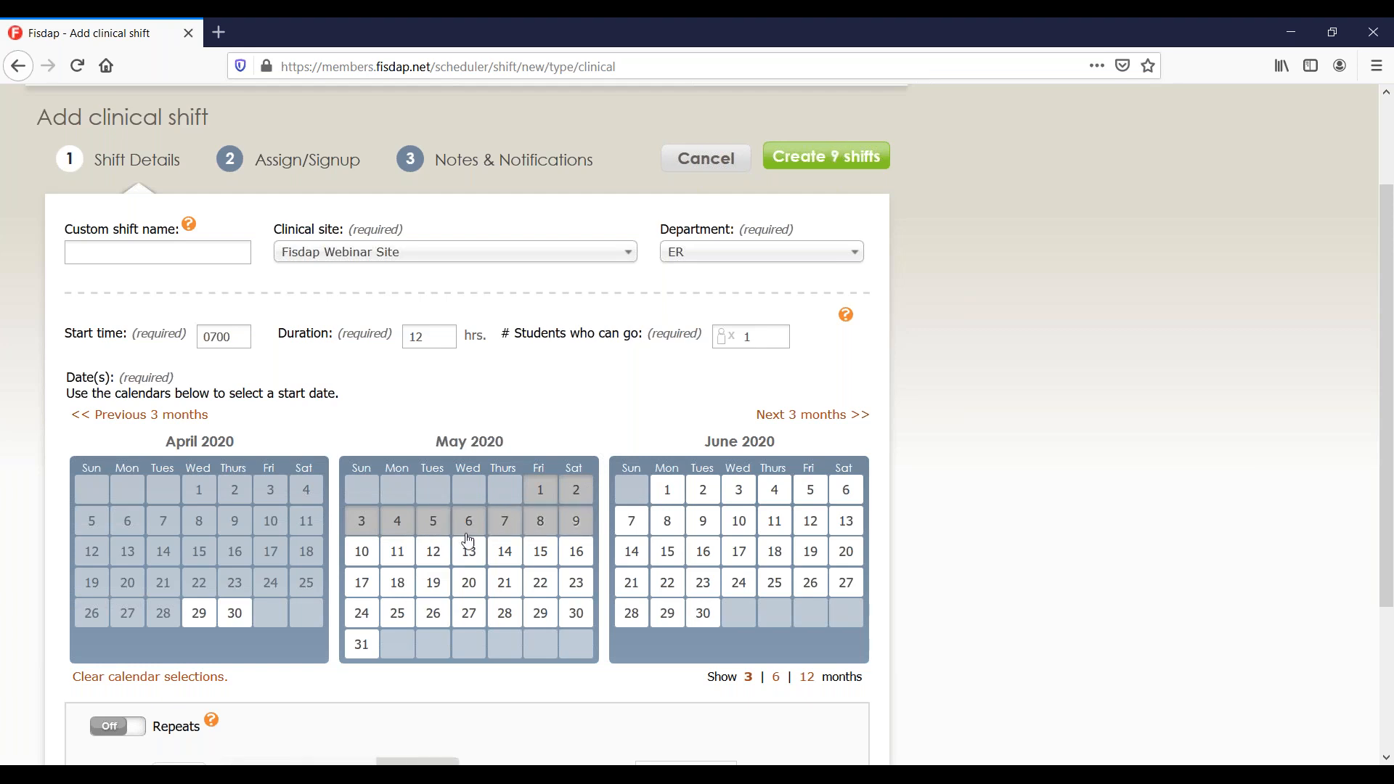
left_click(363, 553)
left_click(398, 556)
left_click(434, 557)
left_click(470, 559)
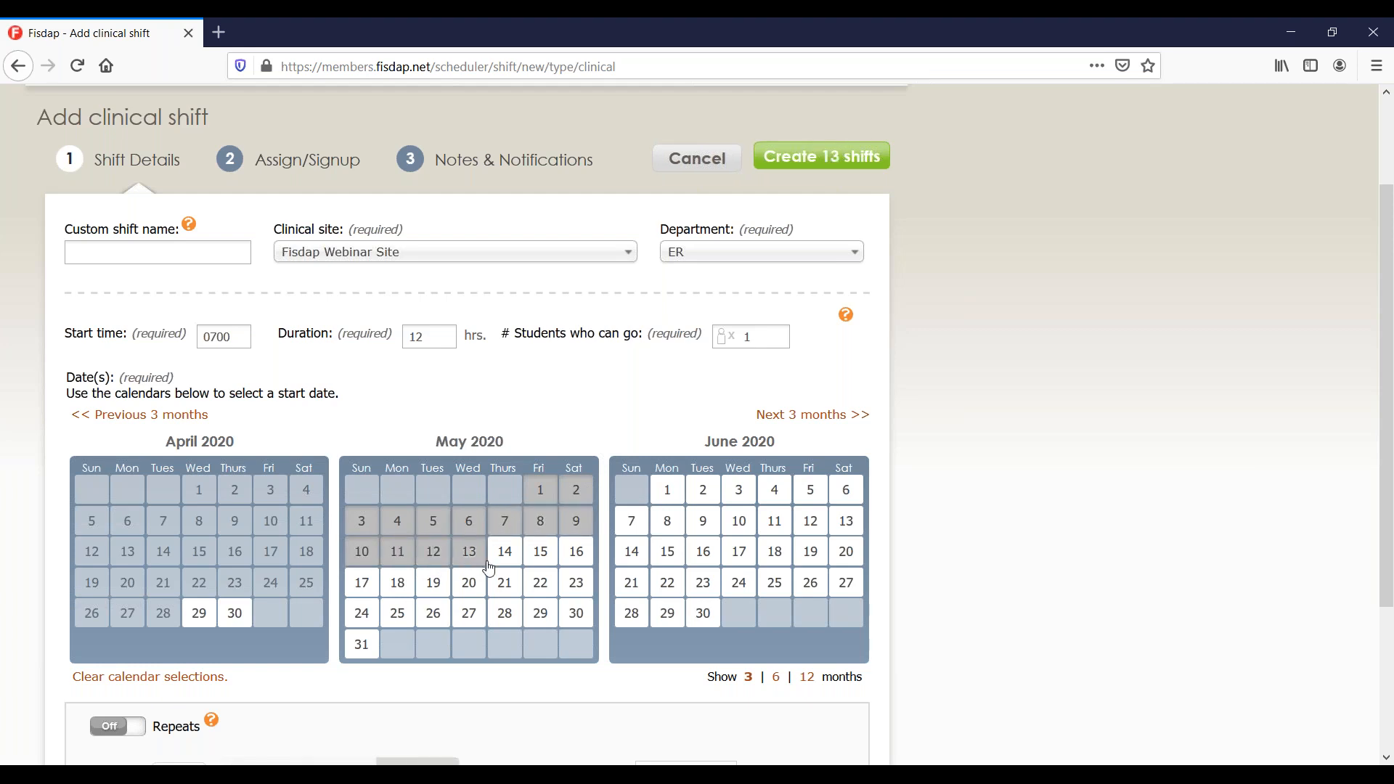
left_click(504, 556)
left_click(539, 557)
left_click(573, 561)
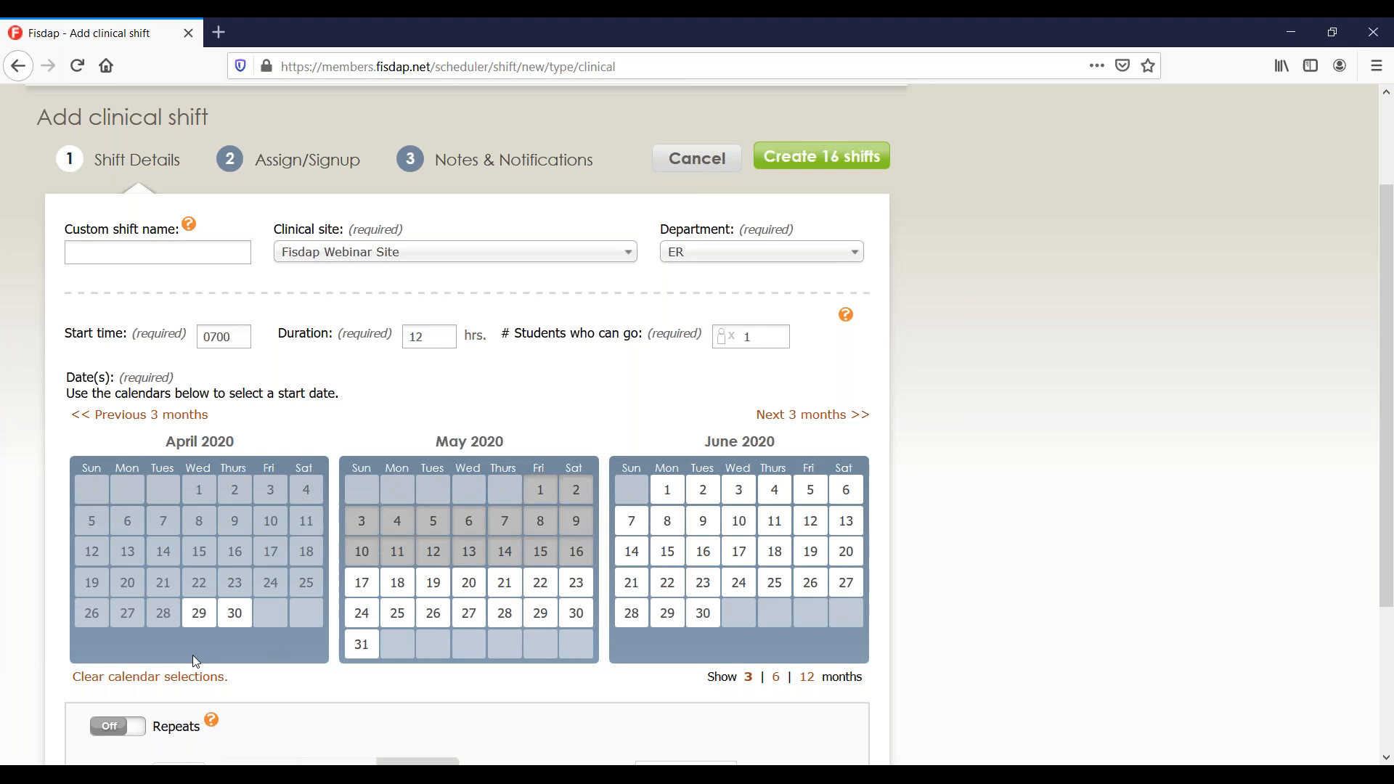
left_click(175, 681)
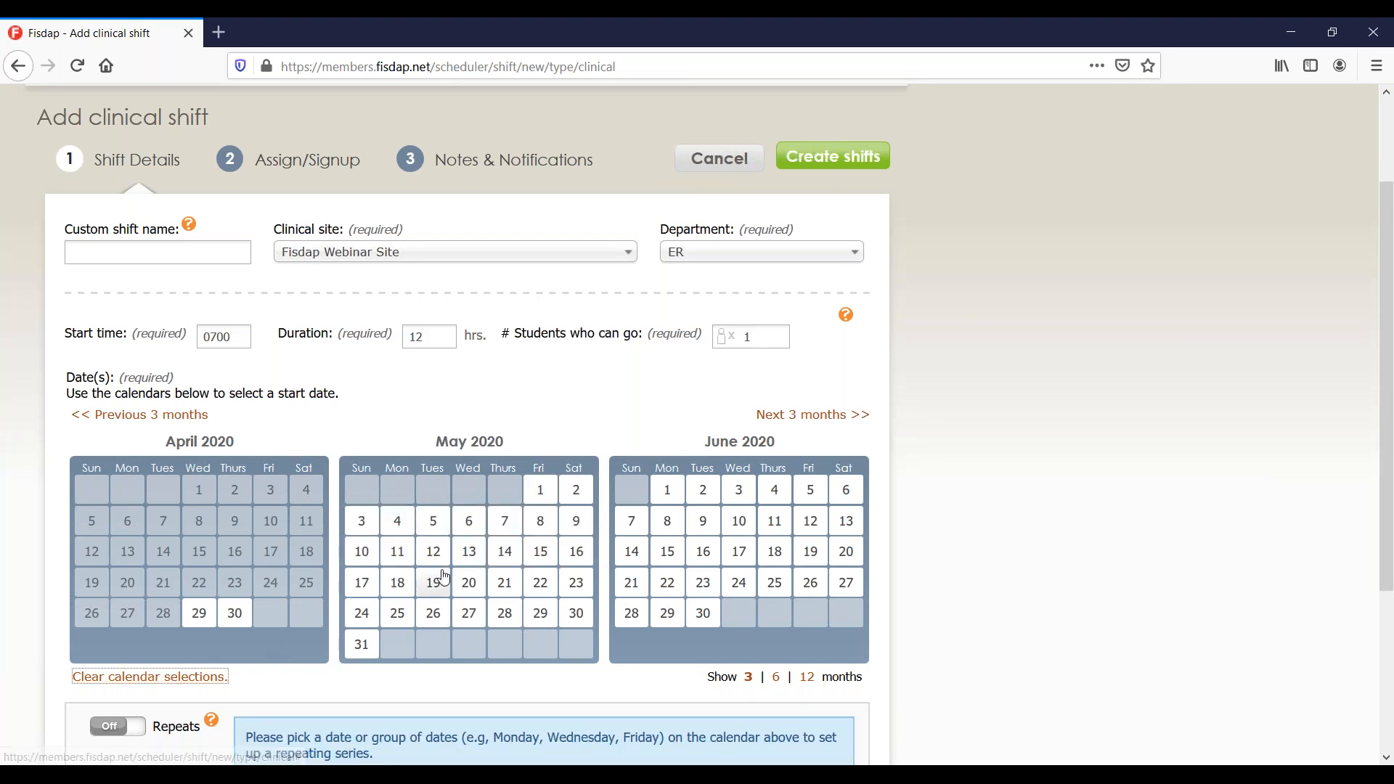
scroll(739, 291, "down", 1)
scroll(744, 292, "down", 4)
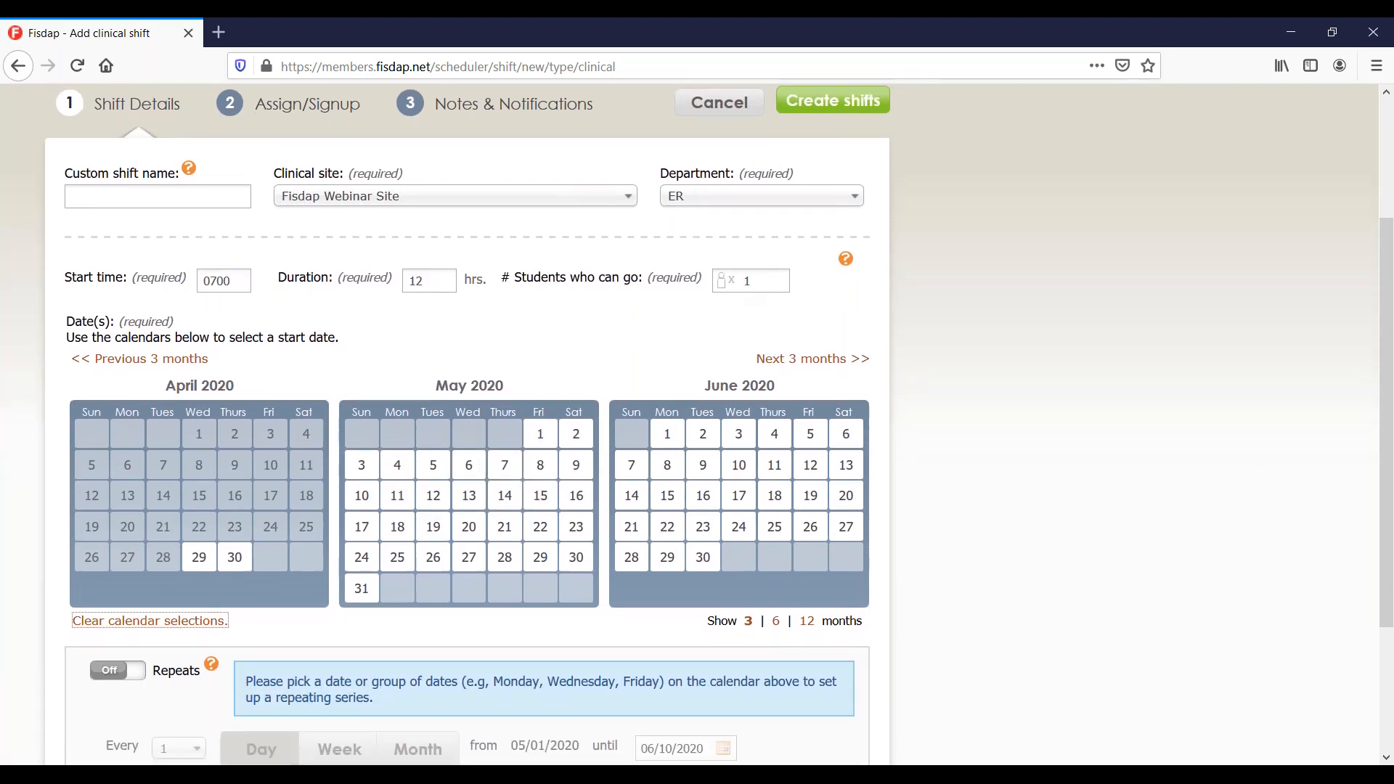
scroll(552, 255, "down", 1)
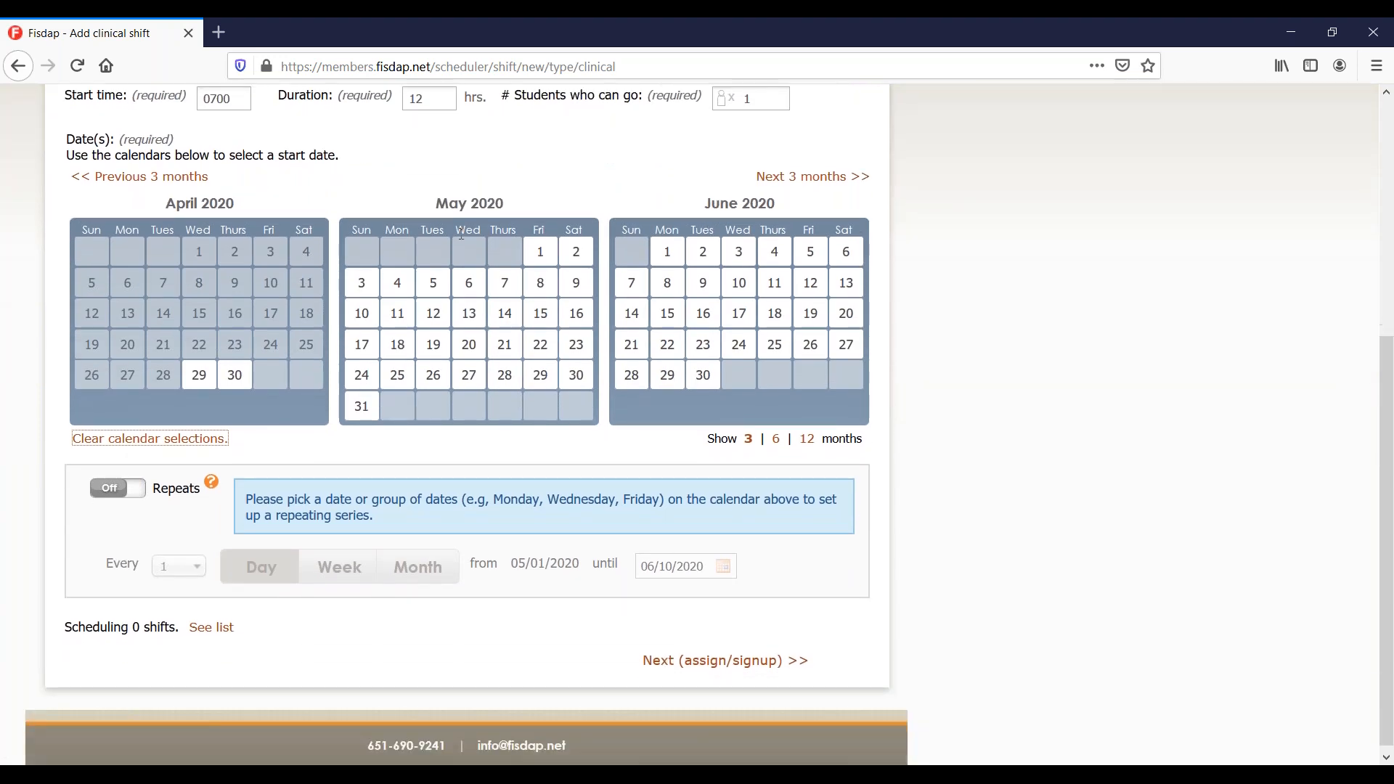
Select May 4, 6 and 8 as the shift dates.
left_click(552, 256)
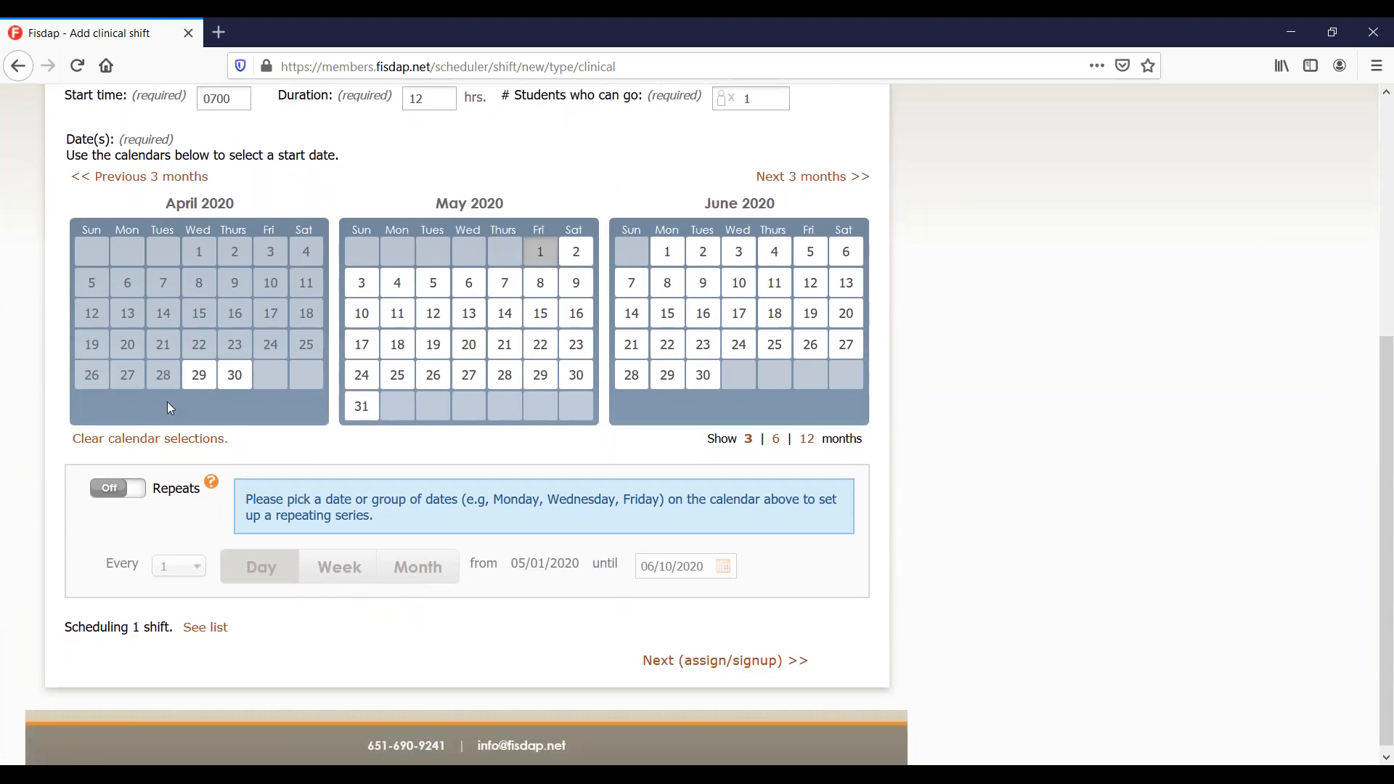
left_click(114, 493)
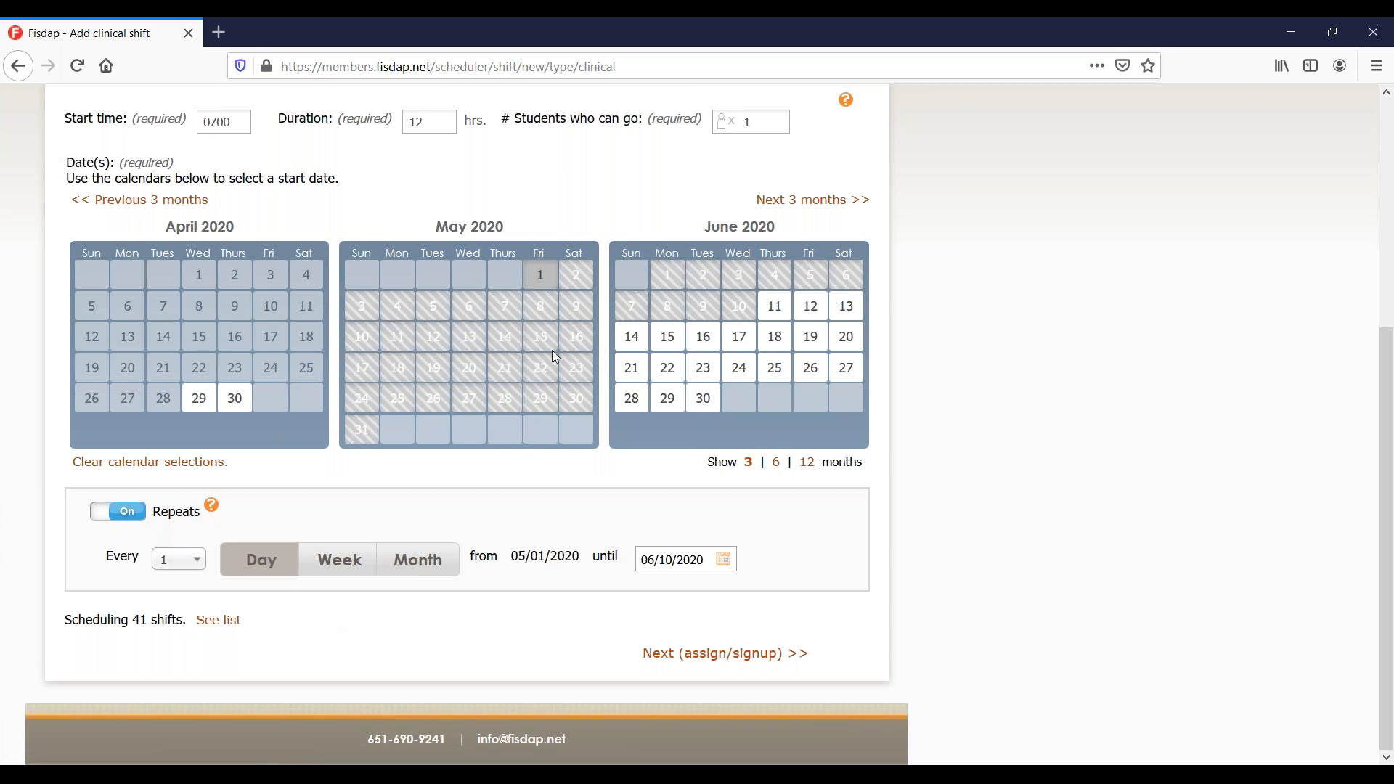
left_click(149, 461)
double_click(398, 306)
left_click(466, 312)
left_click(540, 308)
Make the selected days repeat weekly, every 1 week.
left_click(120, 515)
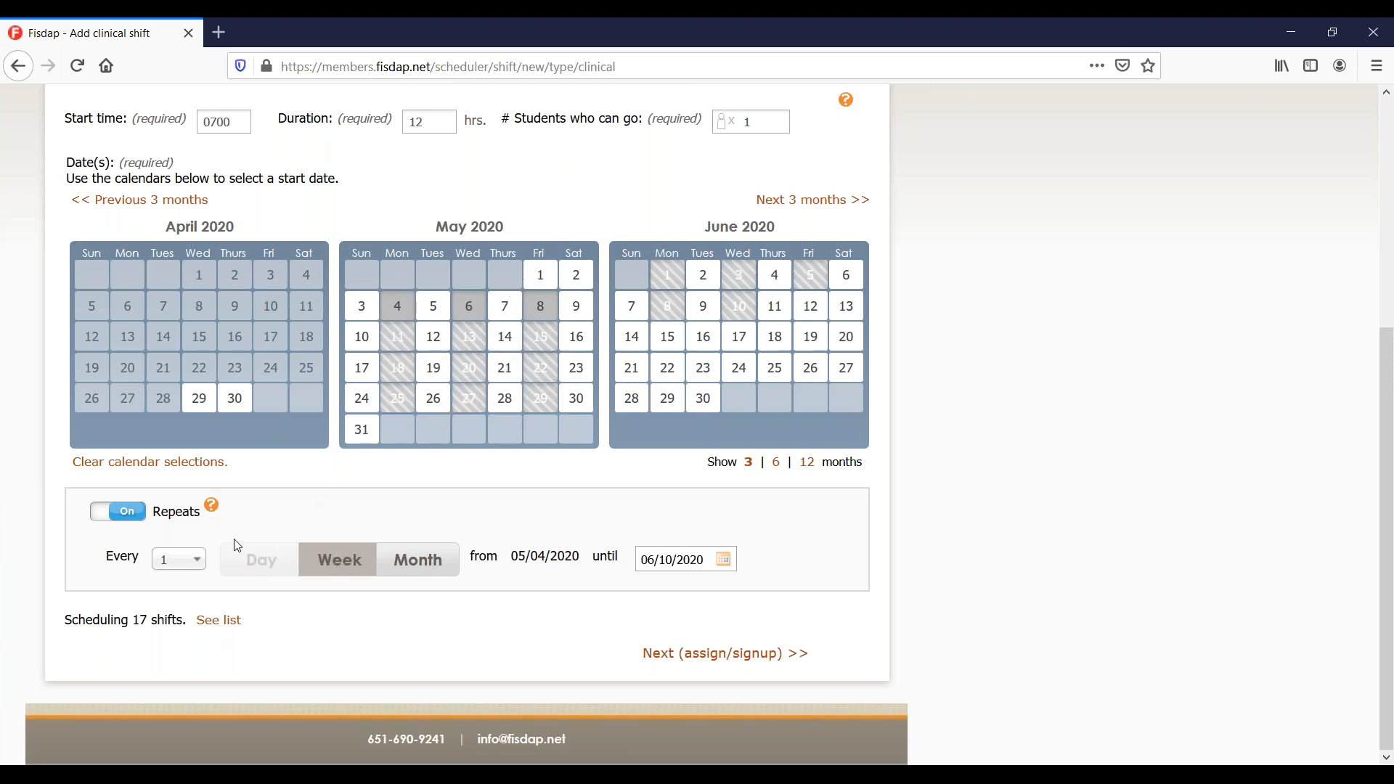
left_click(191, 563)
left_click(177, 607)
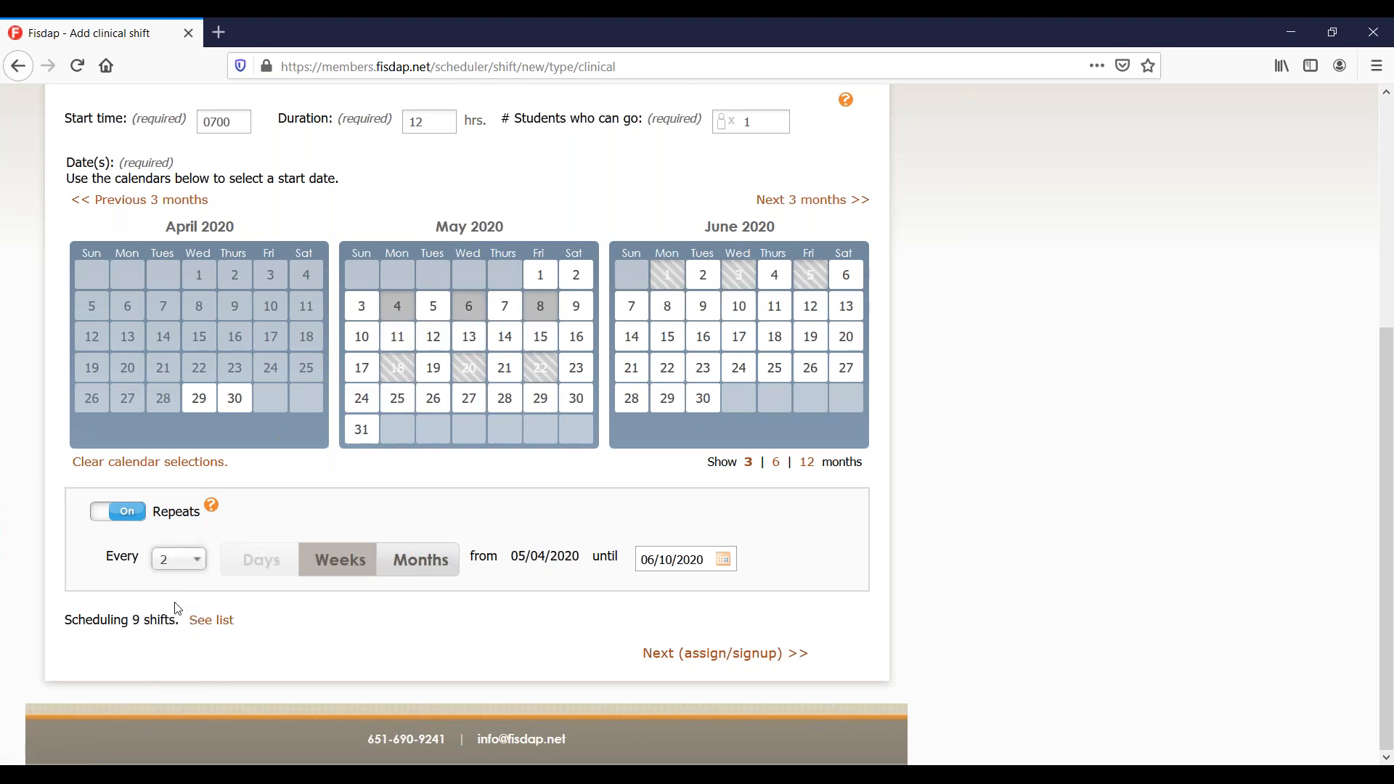
left_click(185, 564)
left_click(181, 585)
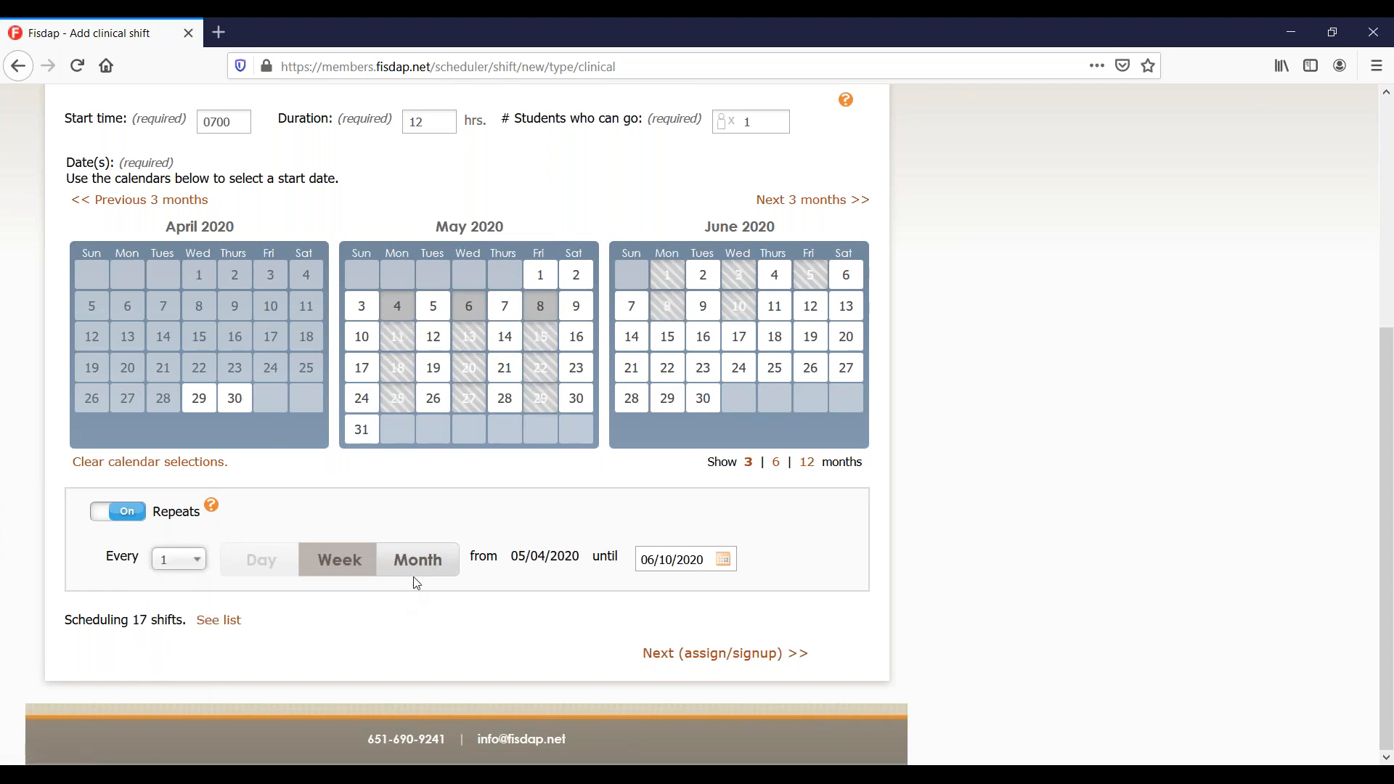
left_click(422, 562)
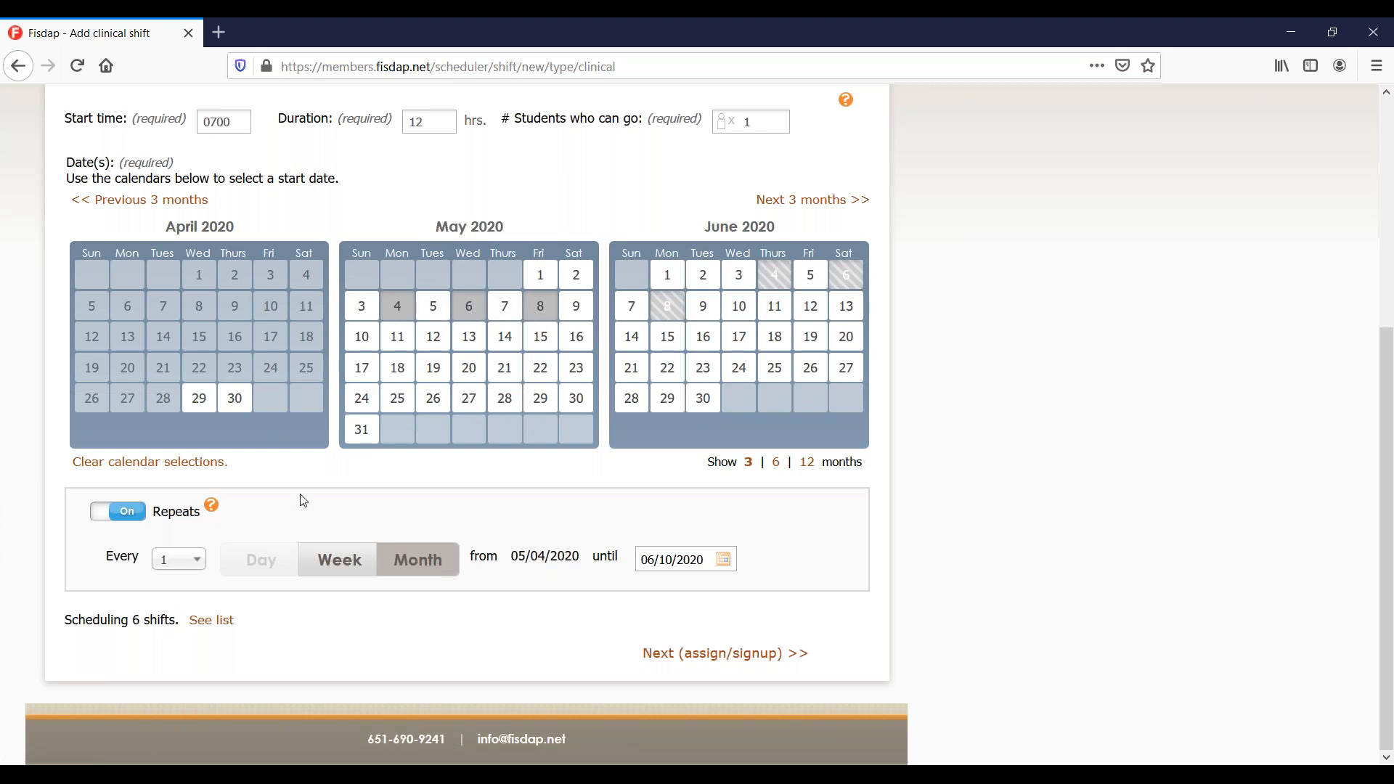
left_click(355, 565)
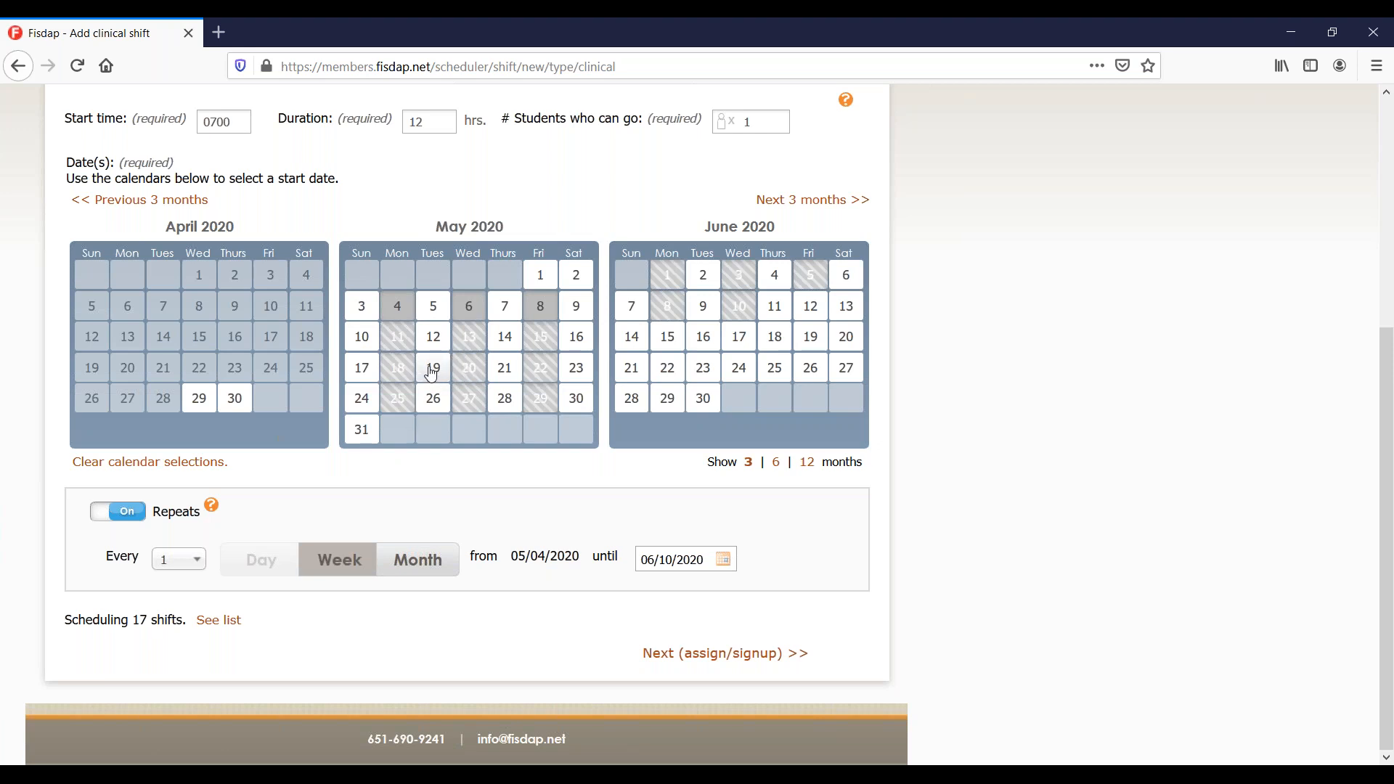
Remove May 15 and add May 16, giving 17 scheduled shifts.
left_click(550, 348)
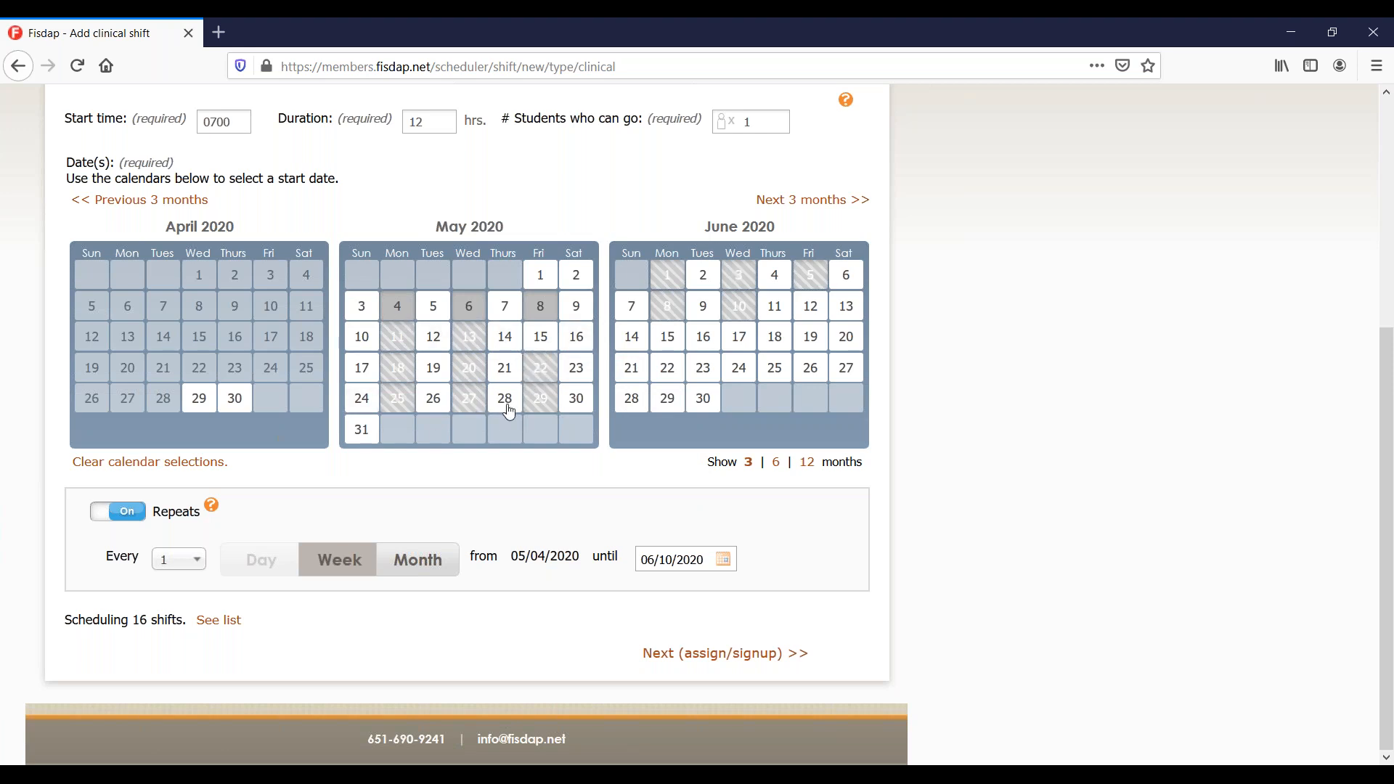
left_click(577, 351)
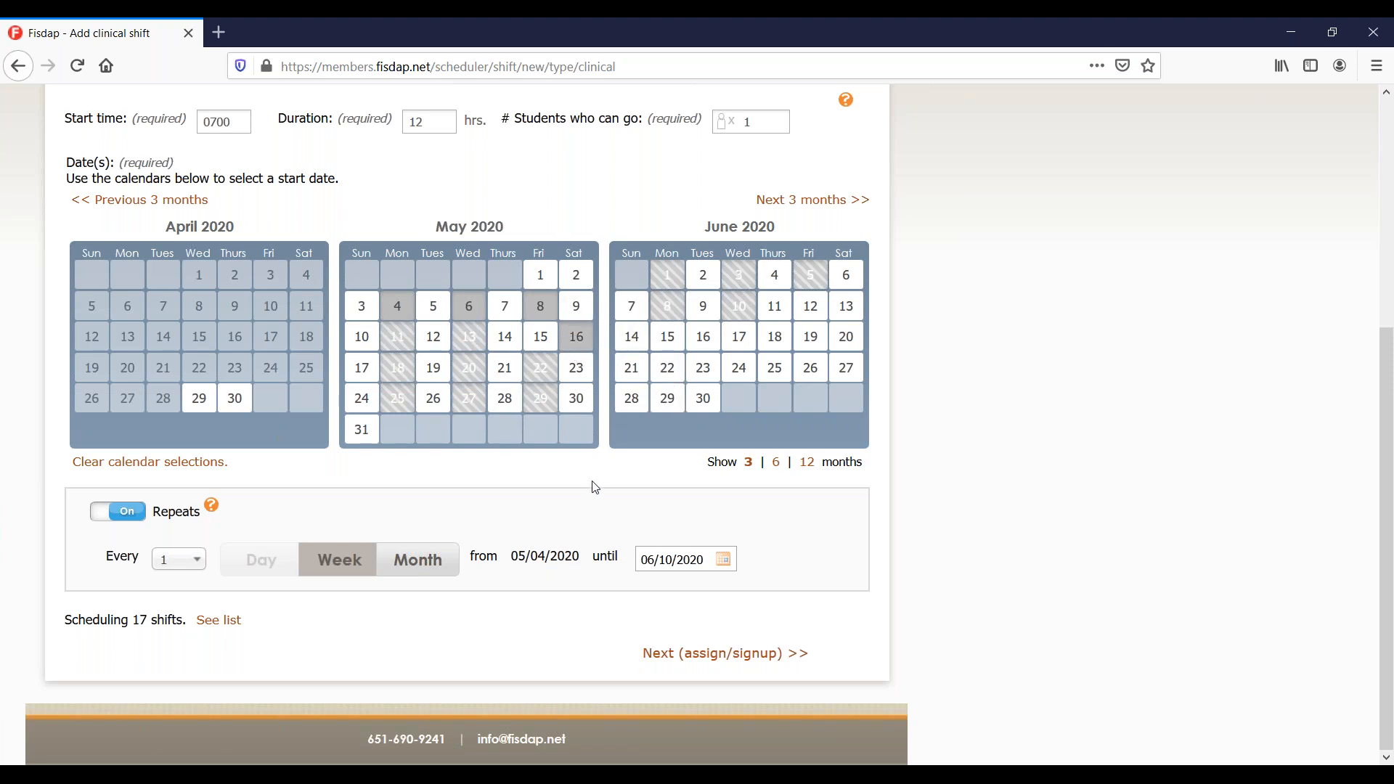
scroll(593, 486, "up", 4)
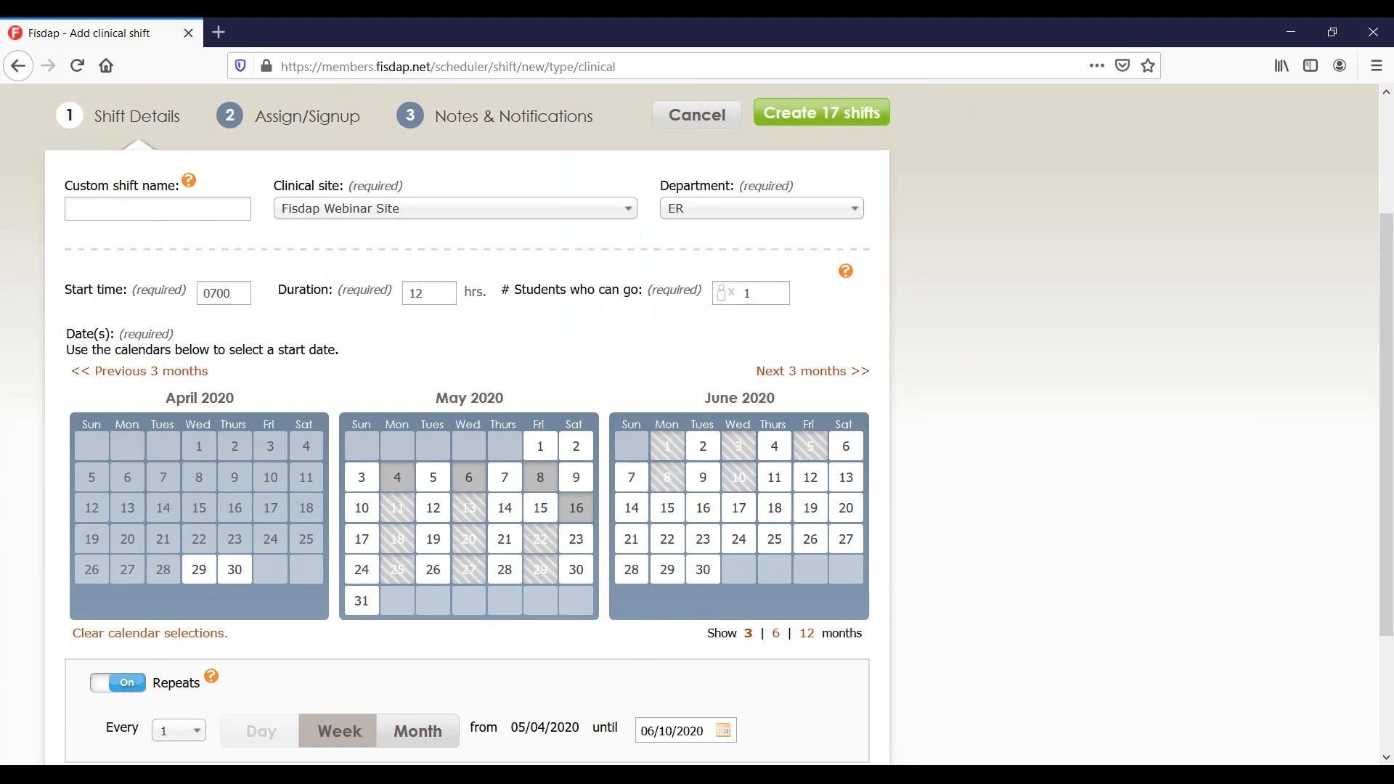
scroll(718, 240, "up", 1)
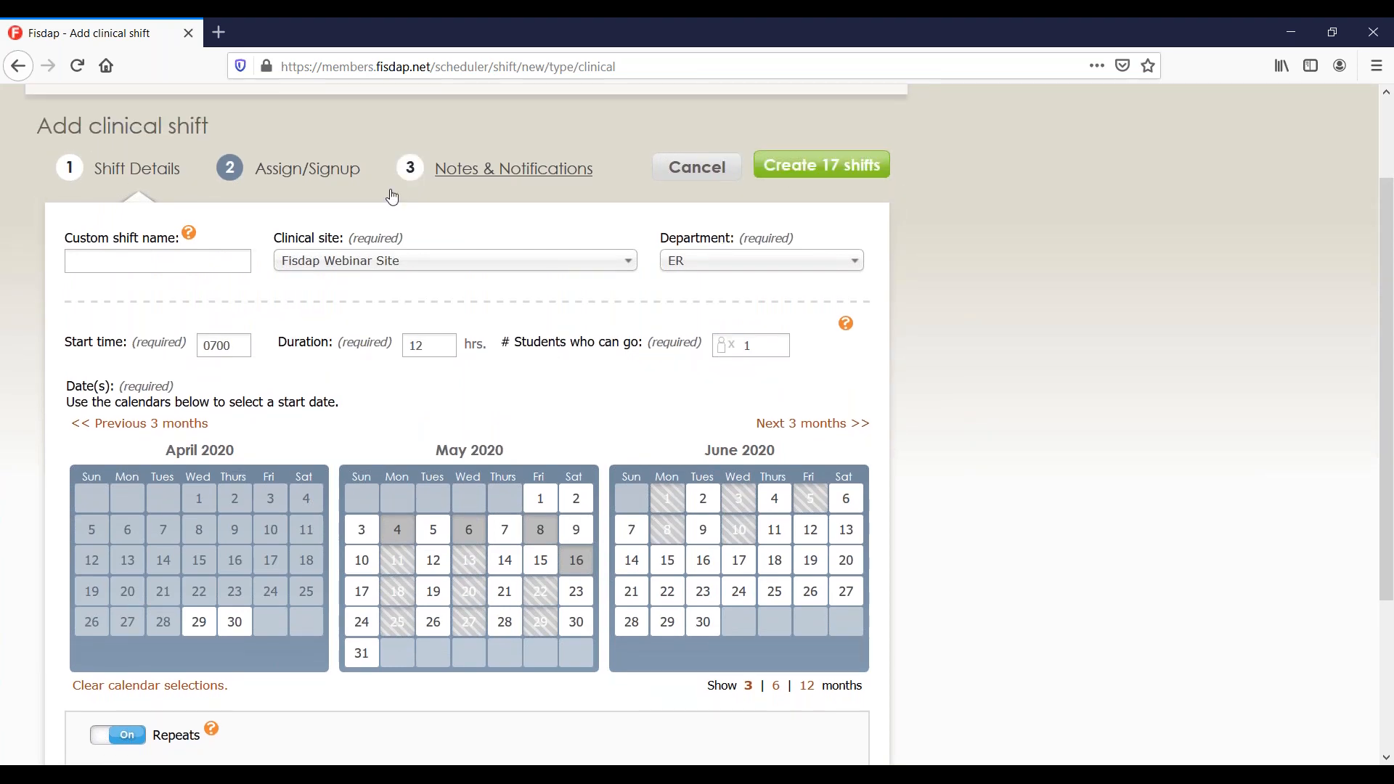
Go to the Assign/Signup step and place the cursor in the Preceptors search box.
left_click(338, 188)
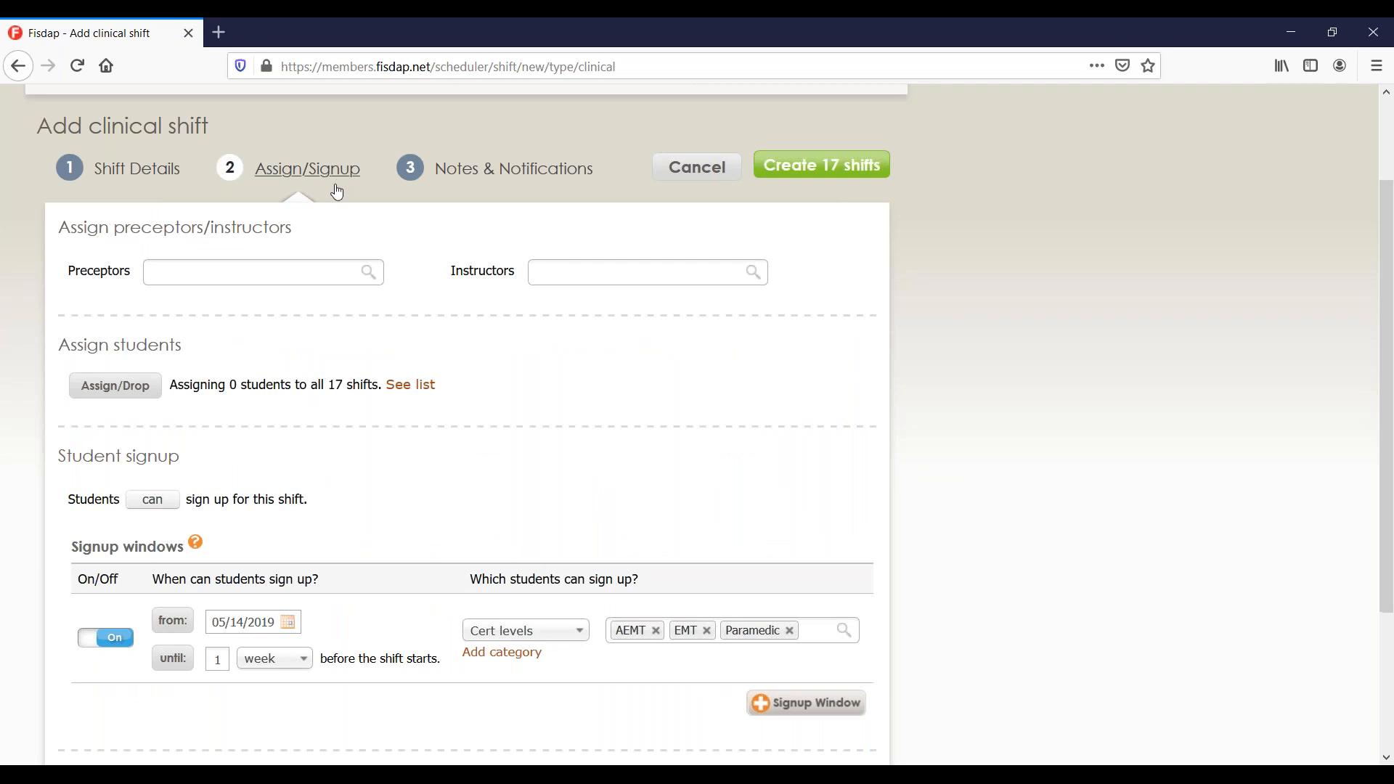
left_click(290, 266)
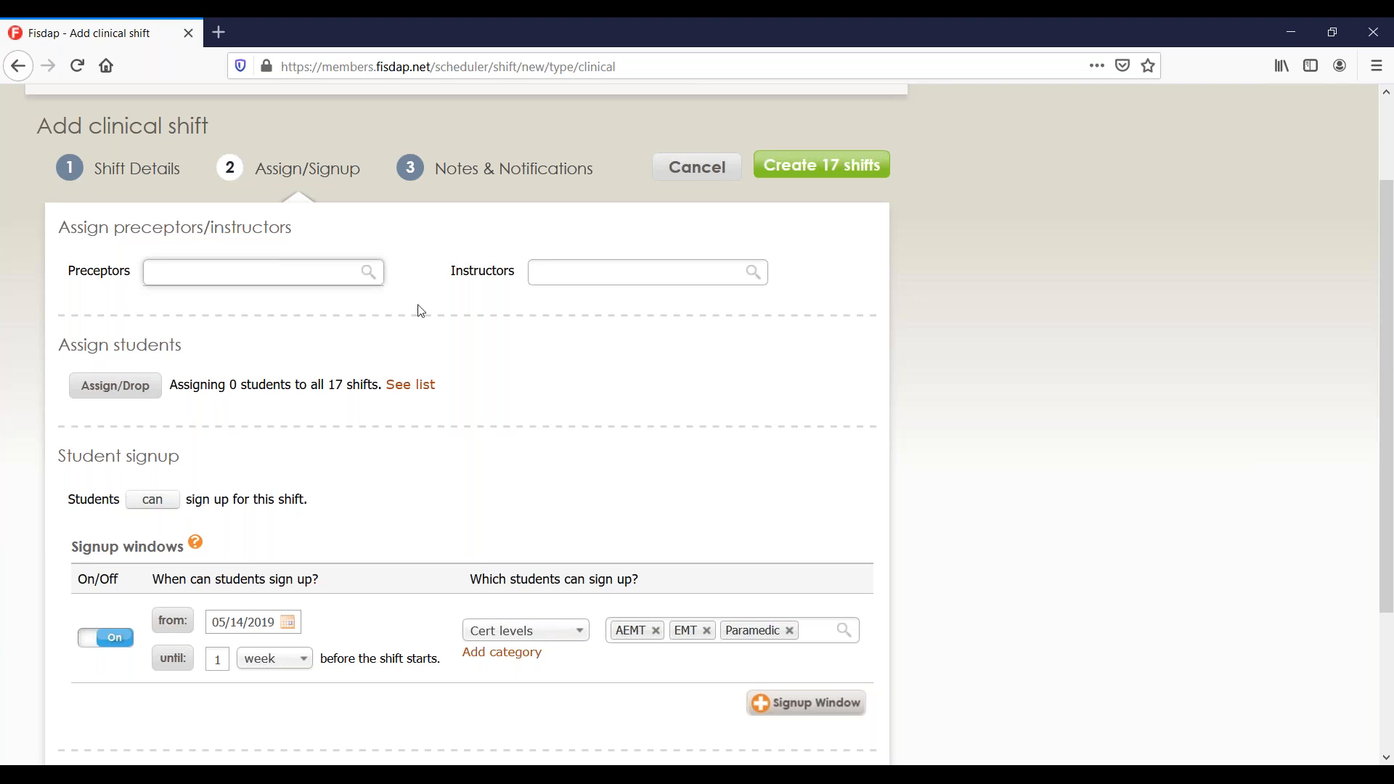
Assign Fisdap Robot as the shift series' instructor, leaving preceptors empty.
left_click(577, 277)
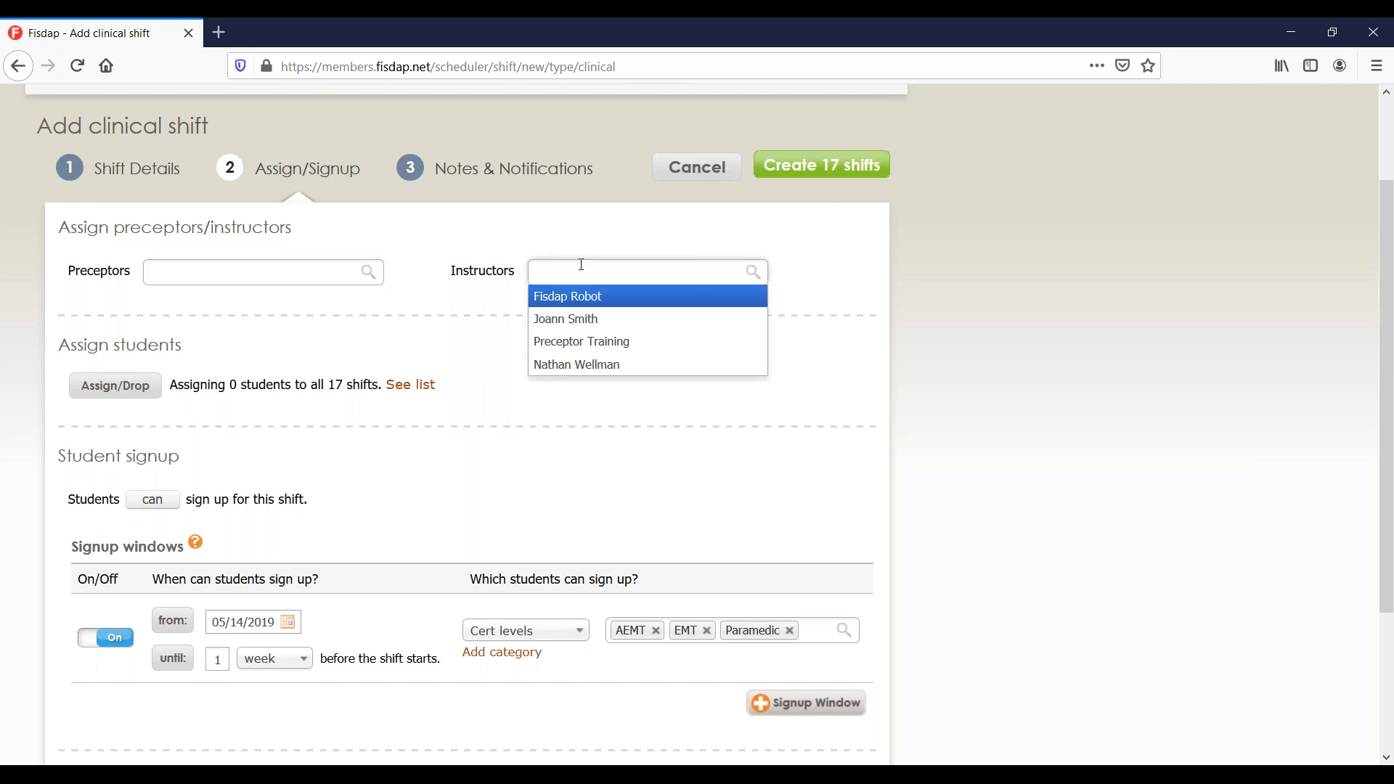
left_click(579, 297)
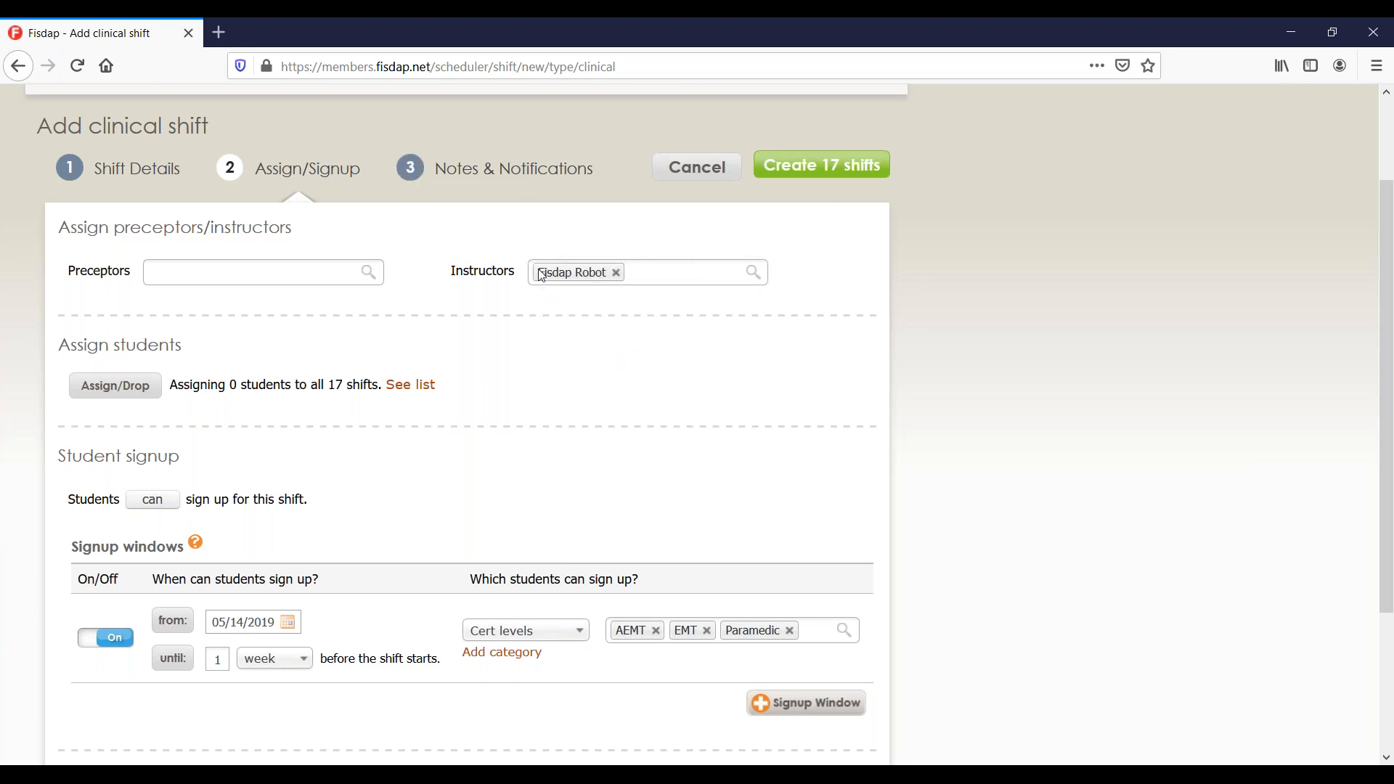
scroll(504, 383, "down", 3)
left_click(151, 270)
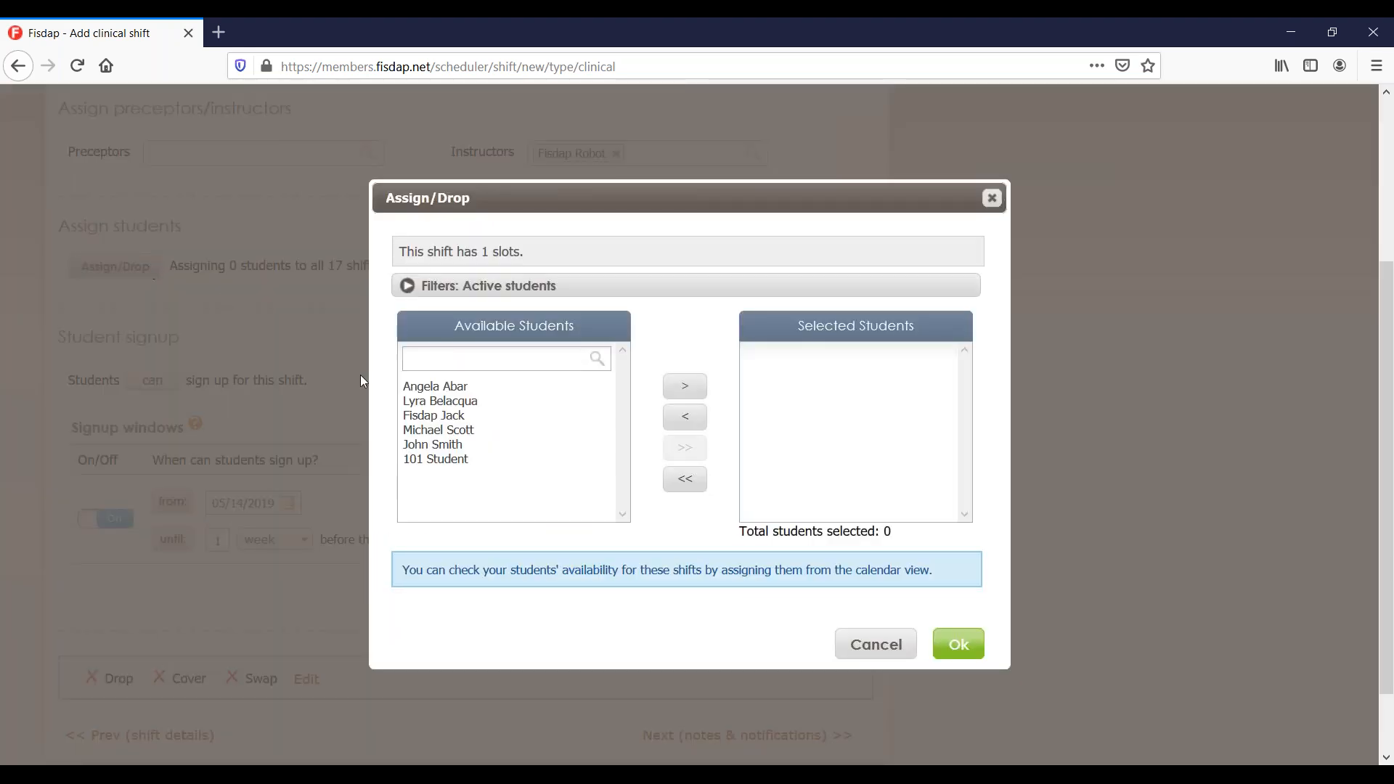
left_click(453, 390)
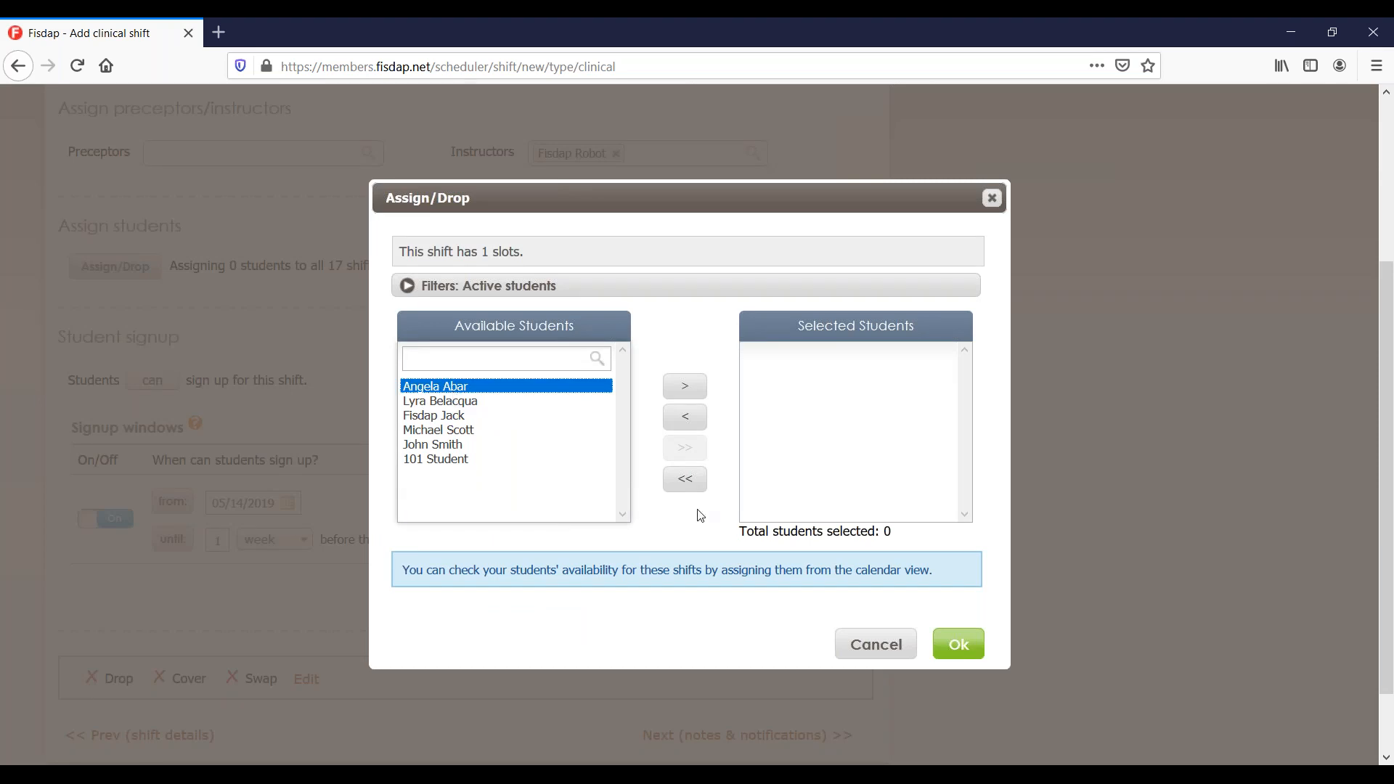
left_click(687, 387)
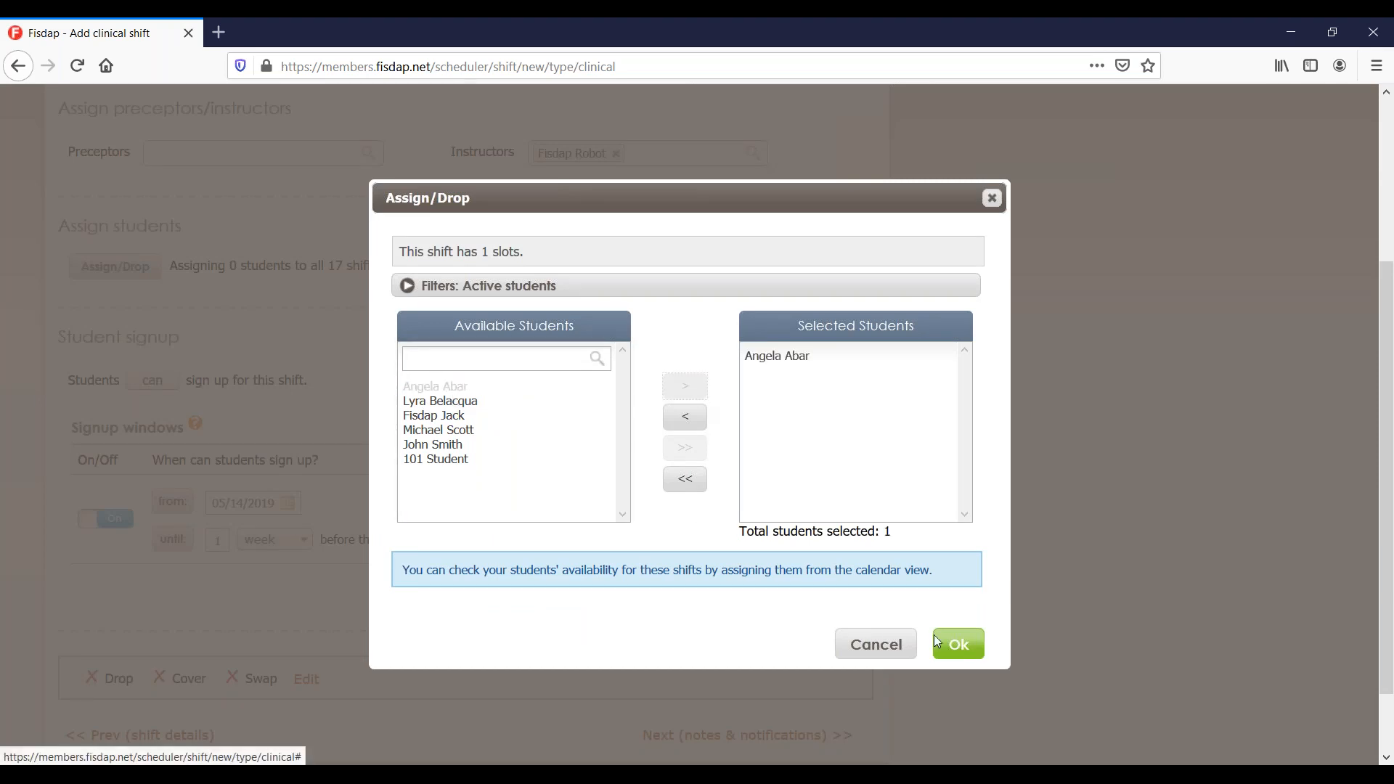
left_click(957, 644)
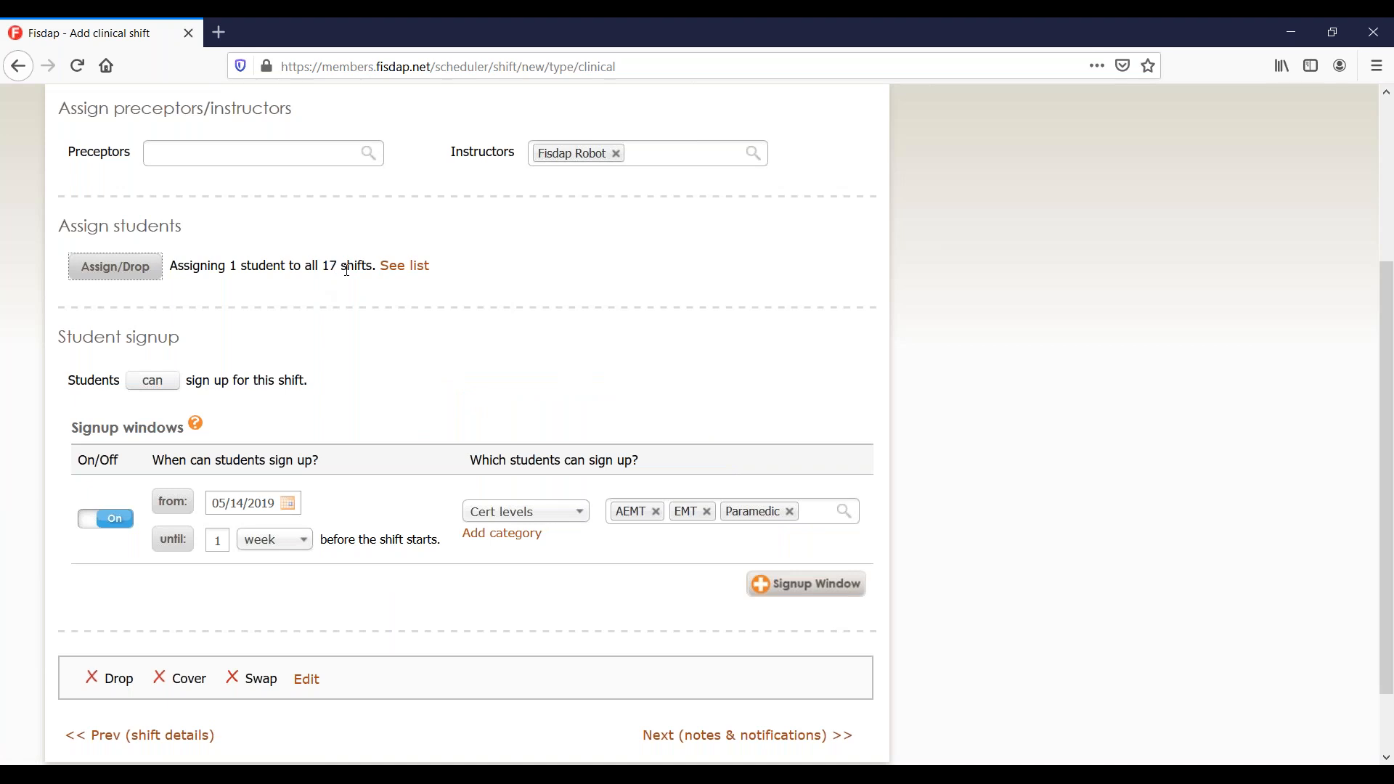
left_click(148, 277)
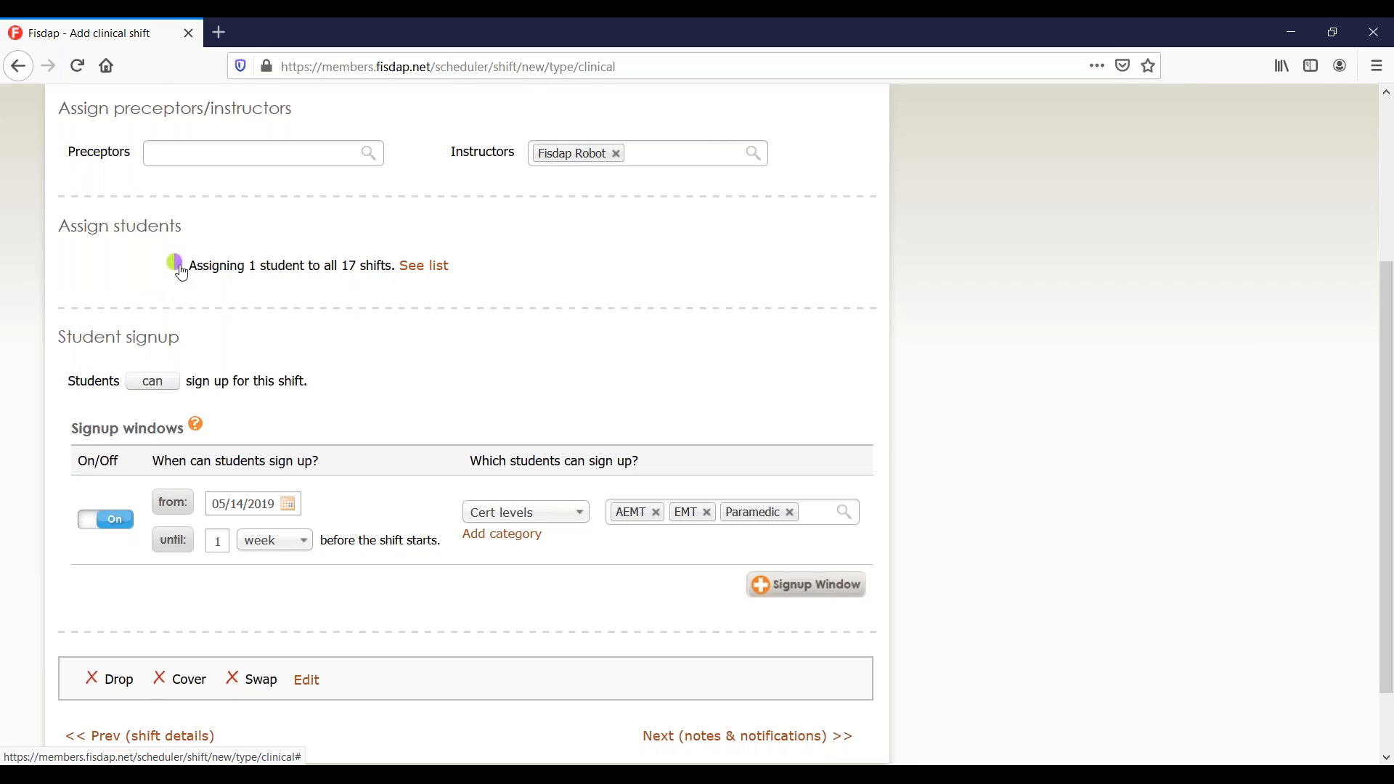
left_click(678, 481)
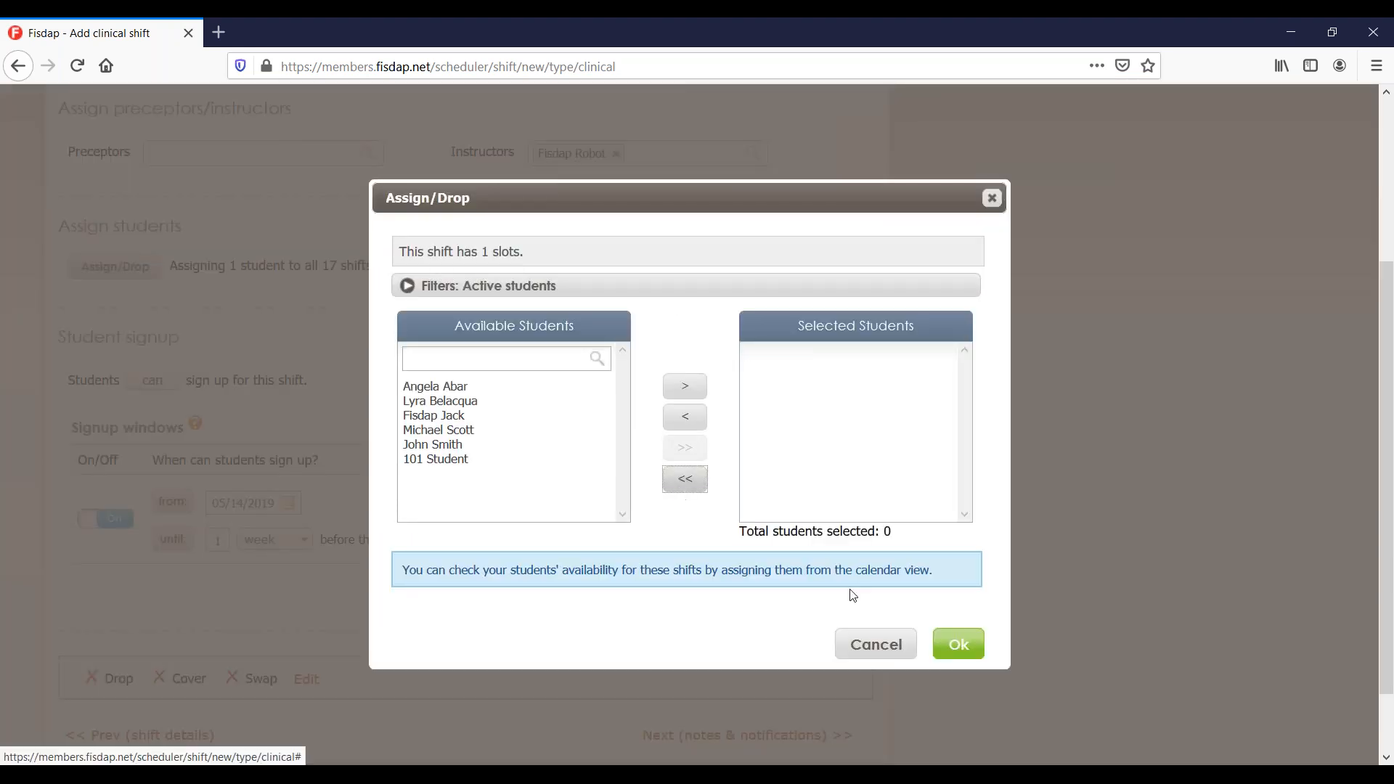
left_click(956, 648)
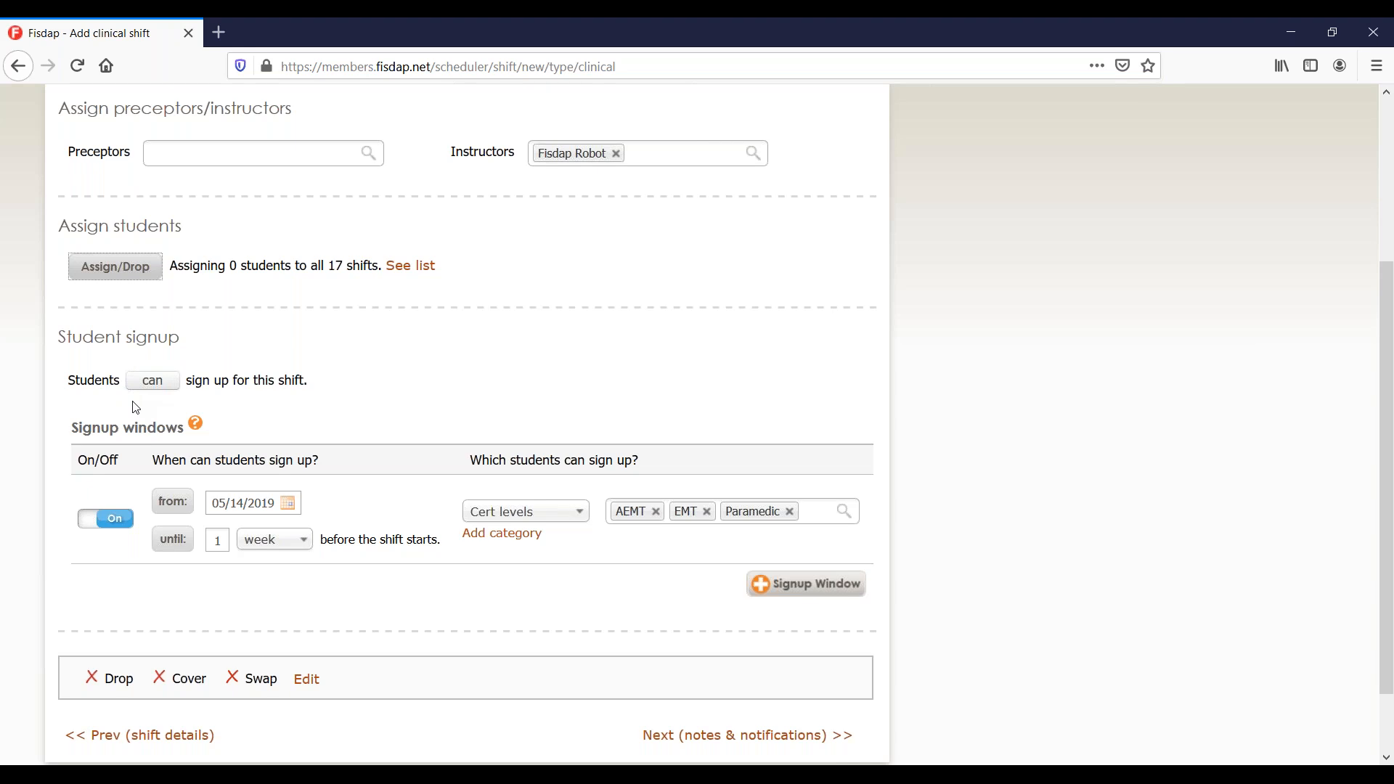
scroll(136, 408, "up", 3)
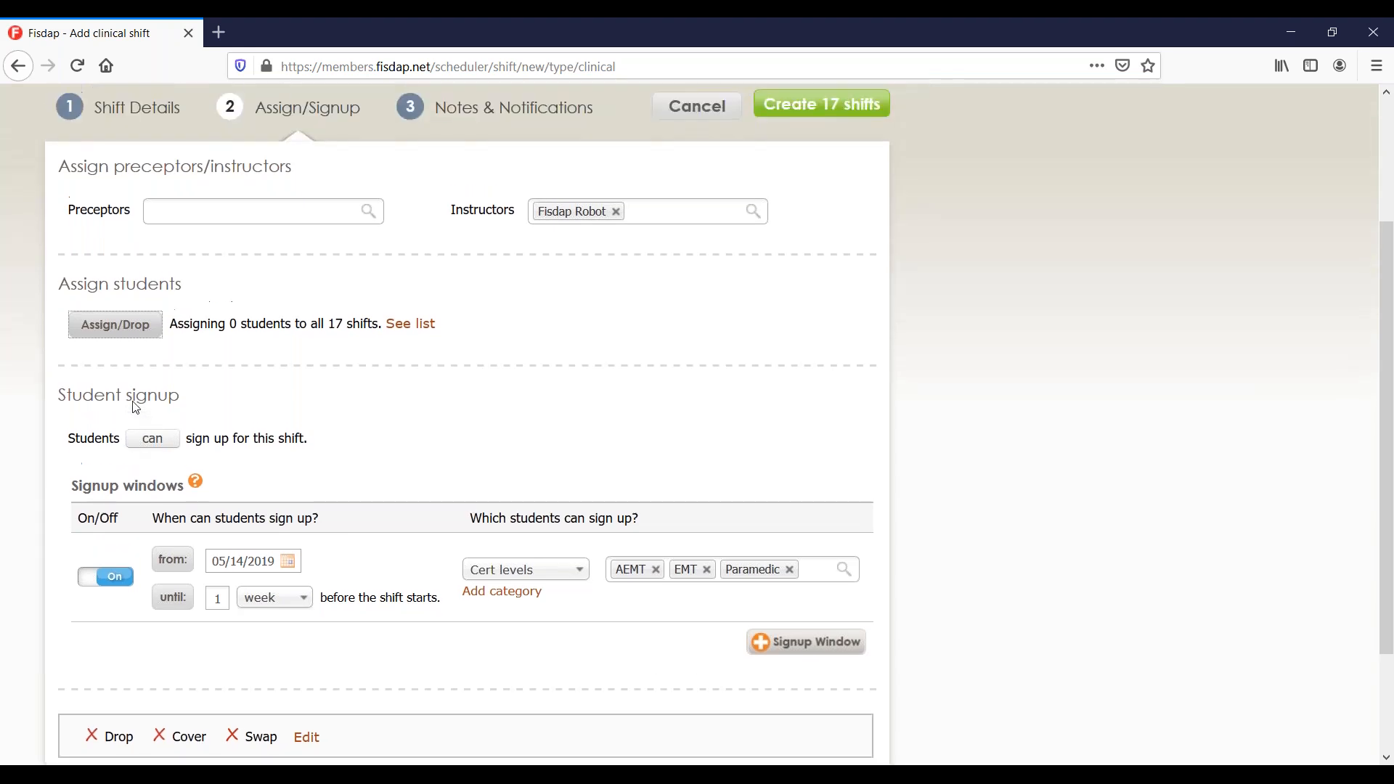
scroll(464, 421, "down", 1)
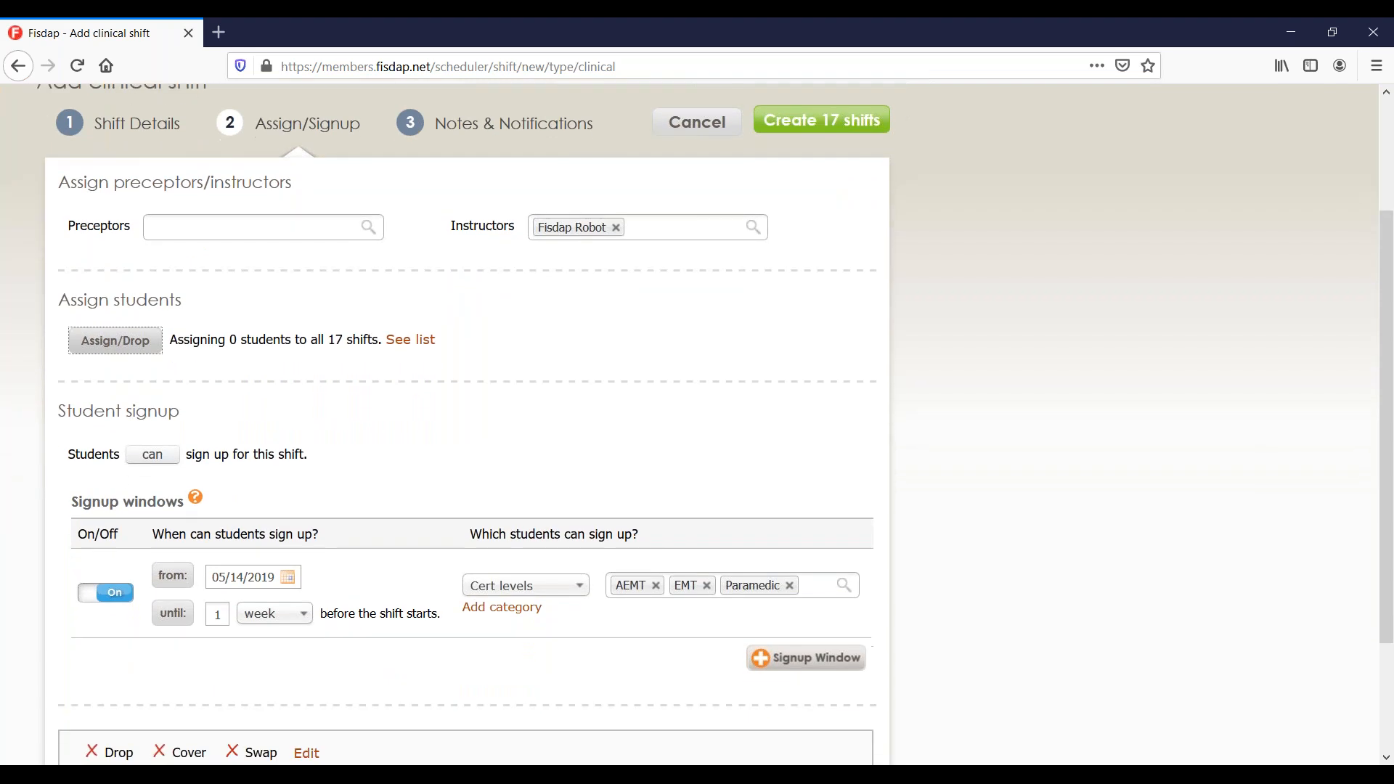
left_click(161, 455)
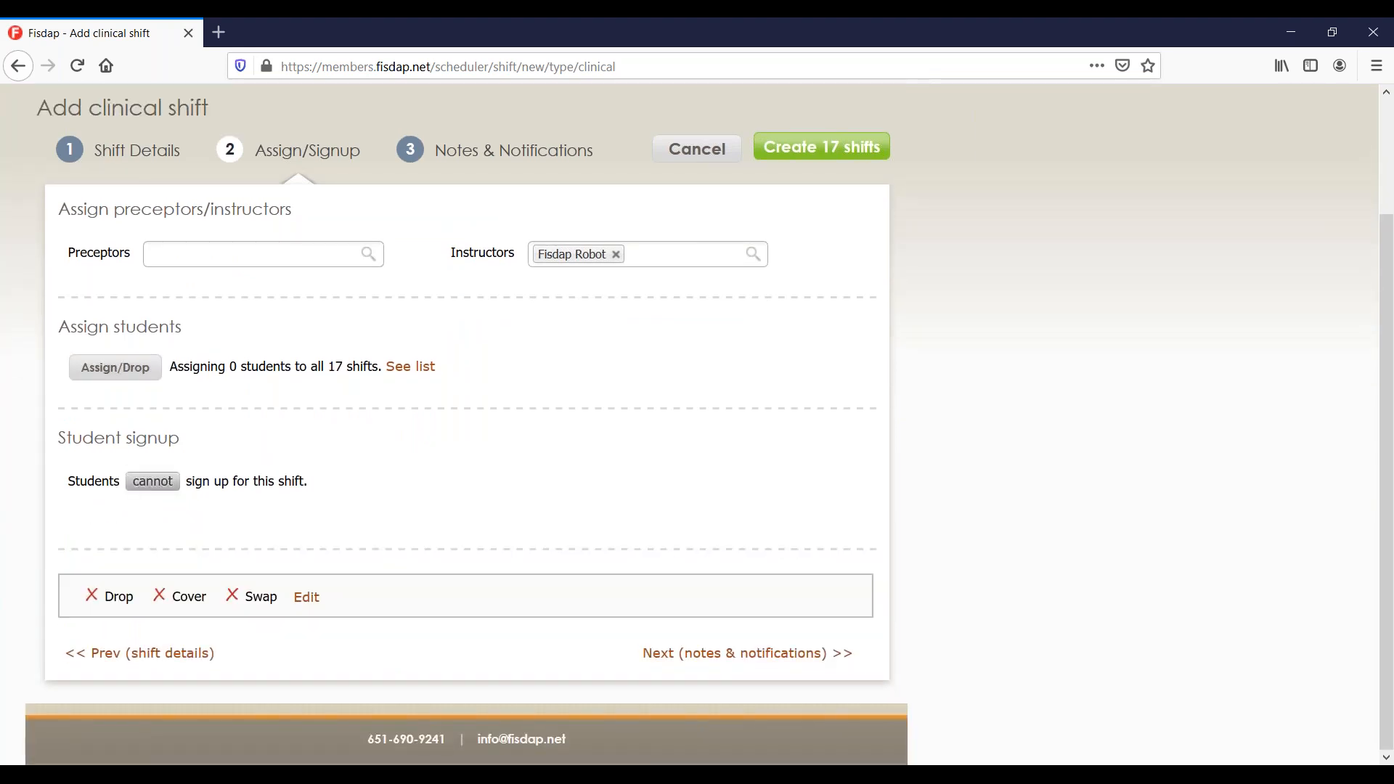
left_click(167, 487)
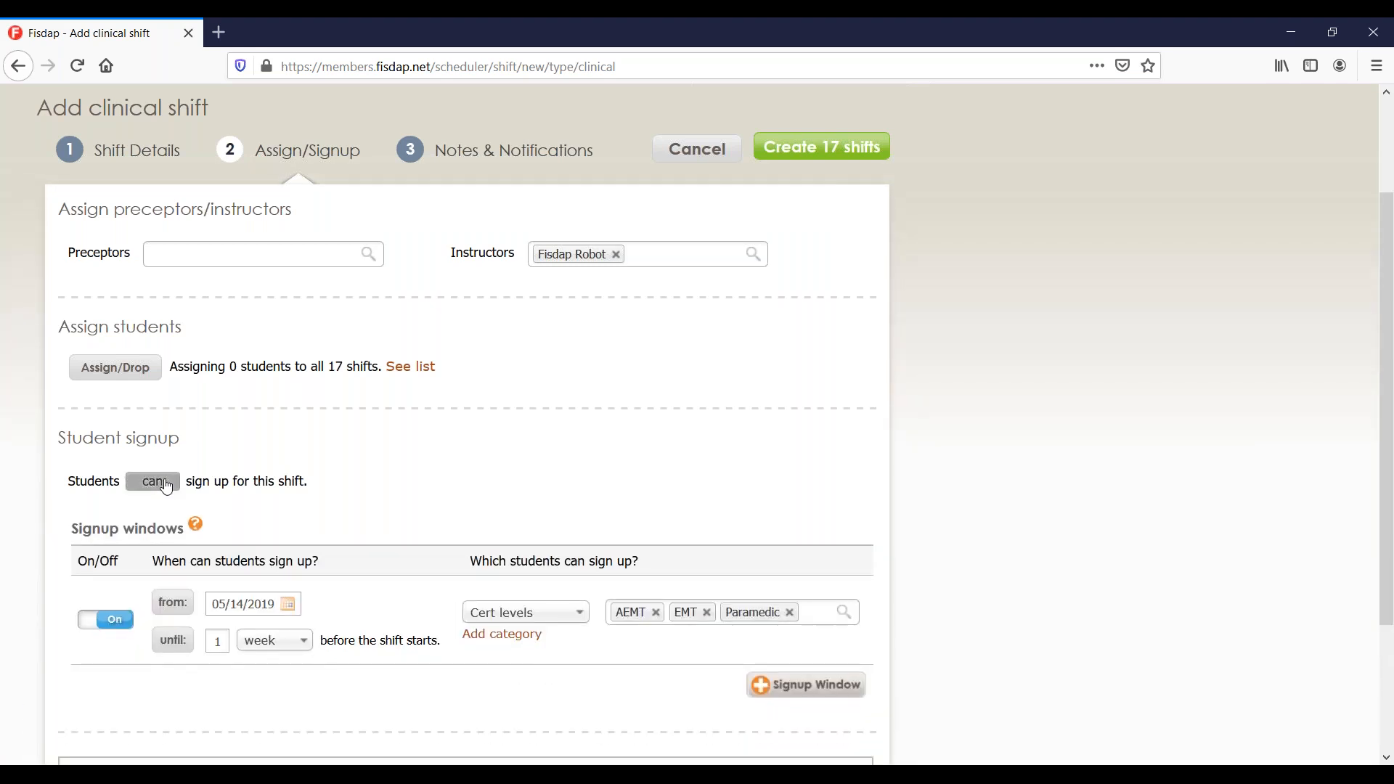
scroll(167, 487, "down", 1)
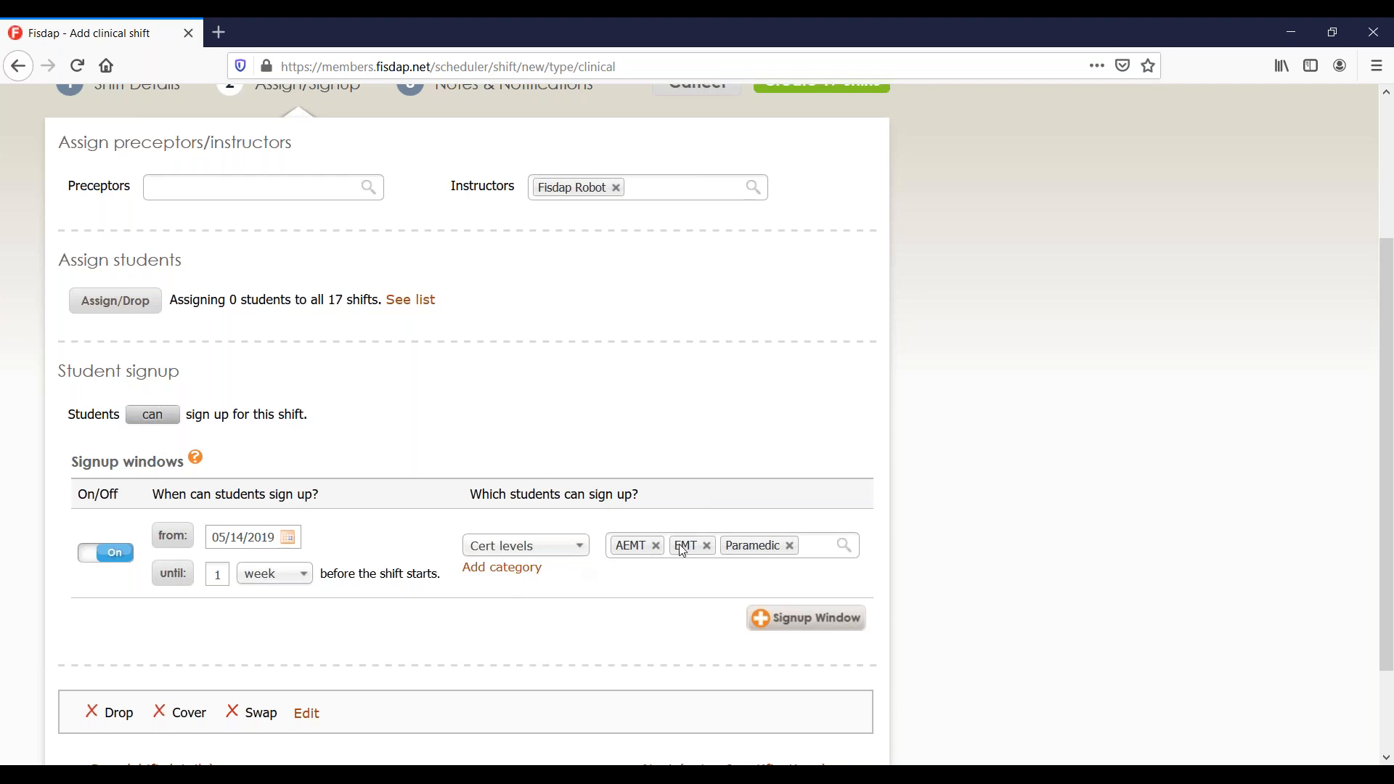
Remove AEMT and EMT and limit the first signup window to Group Alpha.
left_click(654, 546)
left_click(650, 550)
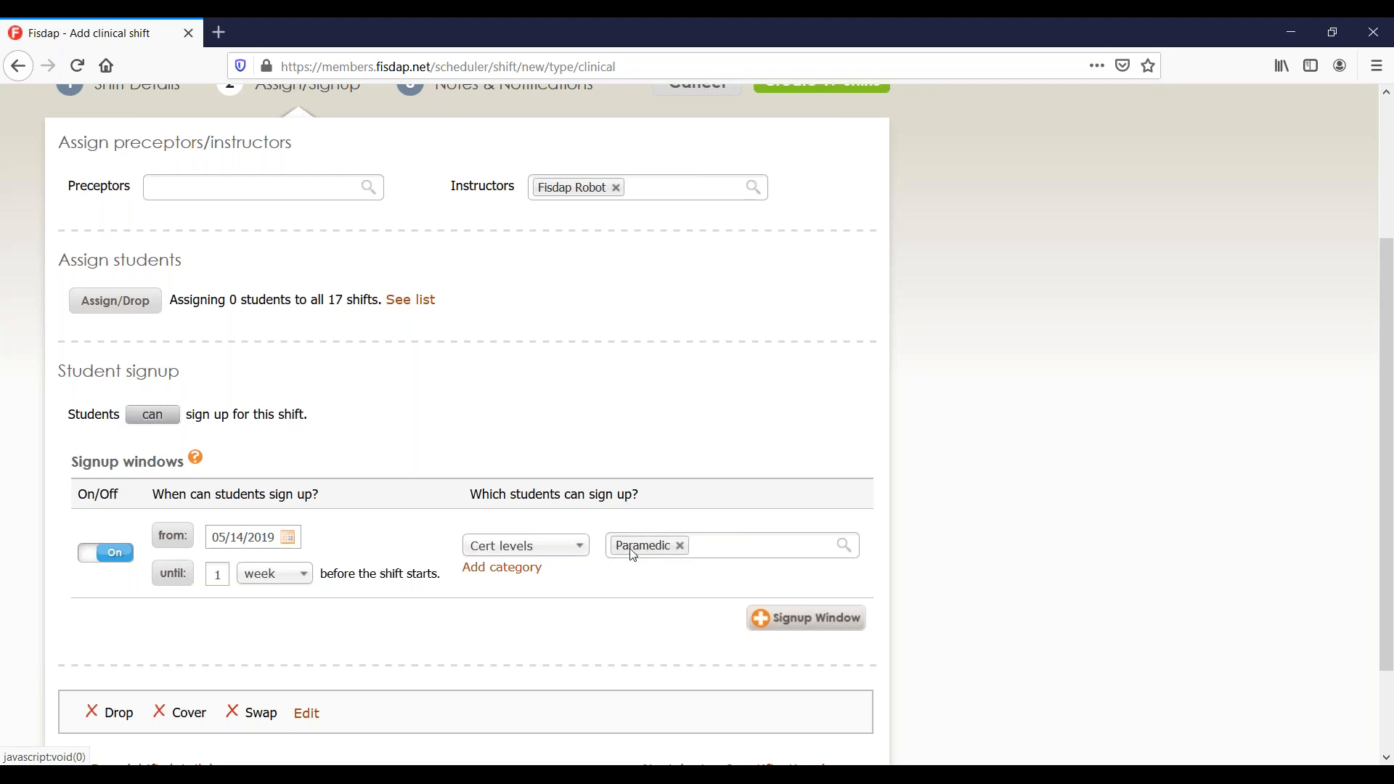
left_click(571, 546)
left_click(556, 574)
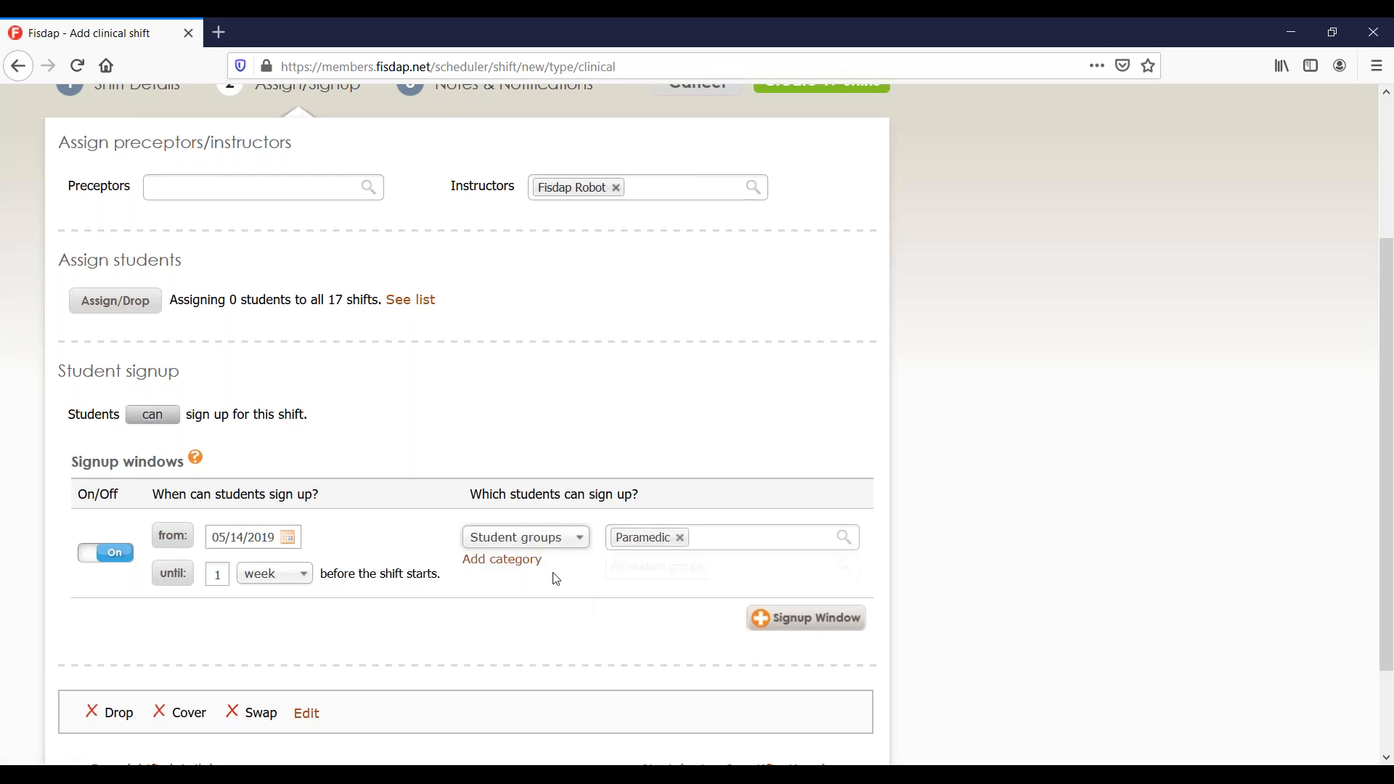
left_click(657, 550)
left_click(690, 571)
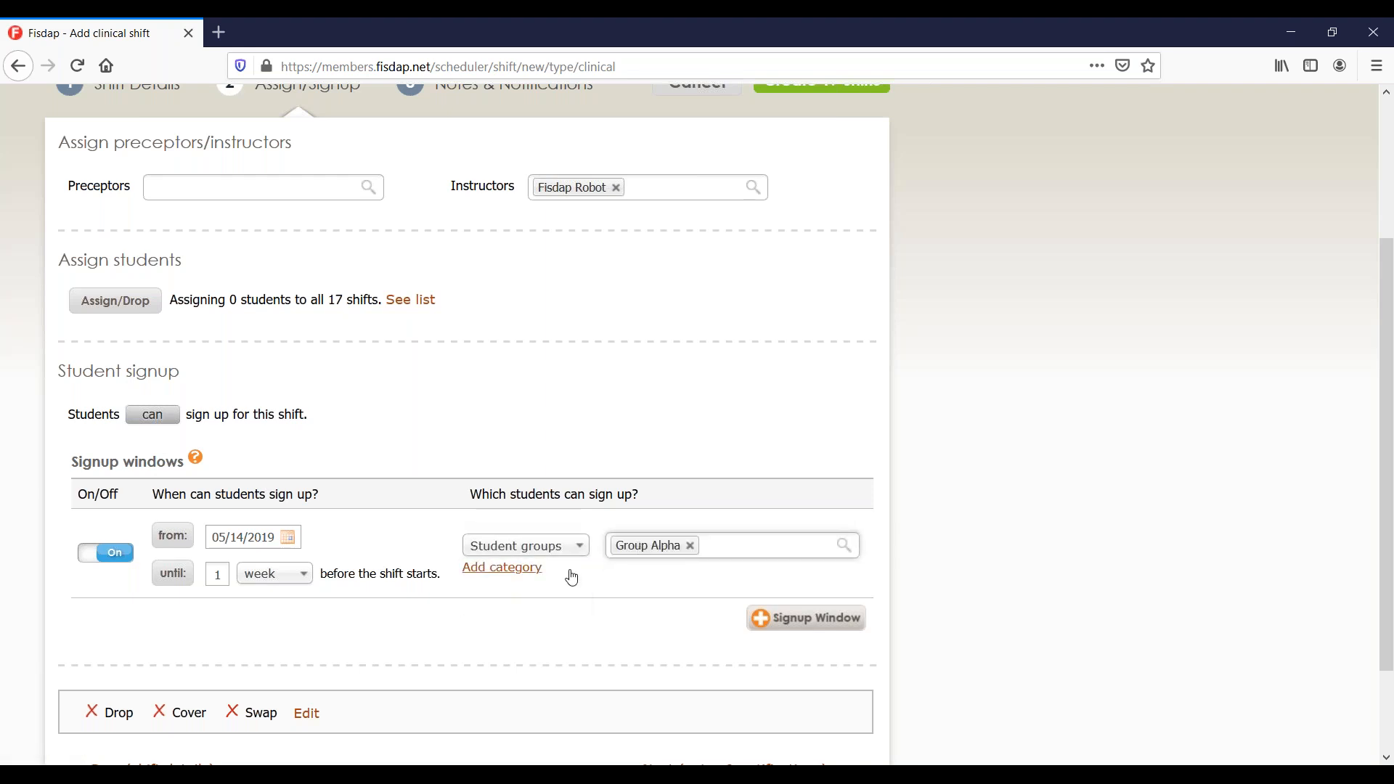
Add a Paramedic cert-level criterion, then add a second signup window.
left_click(537, 576)
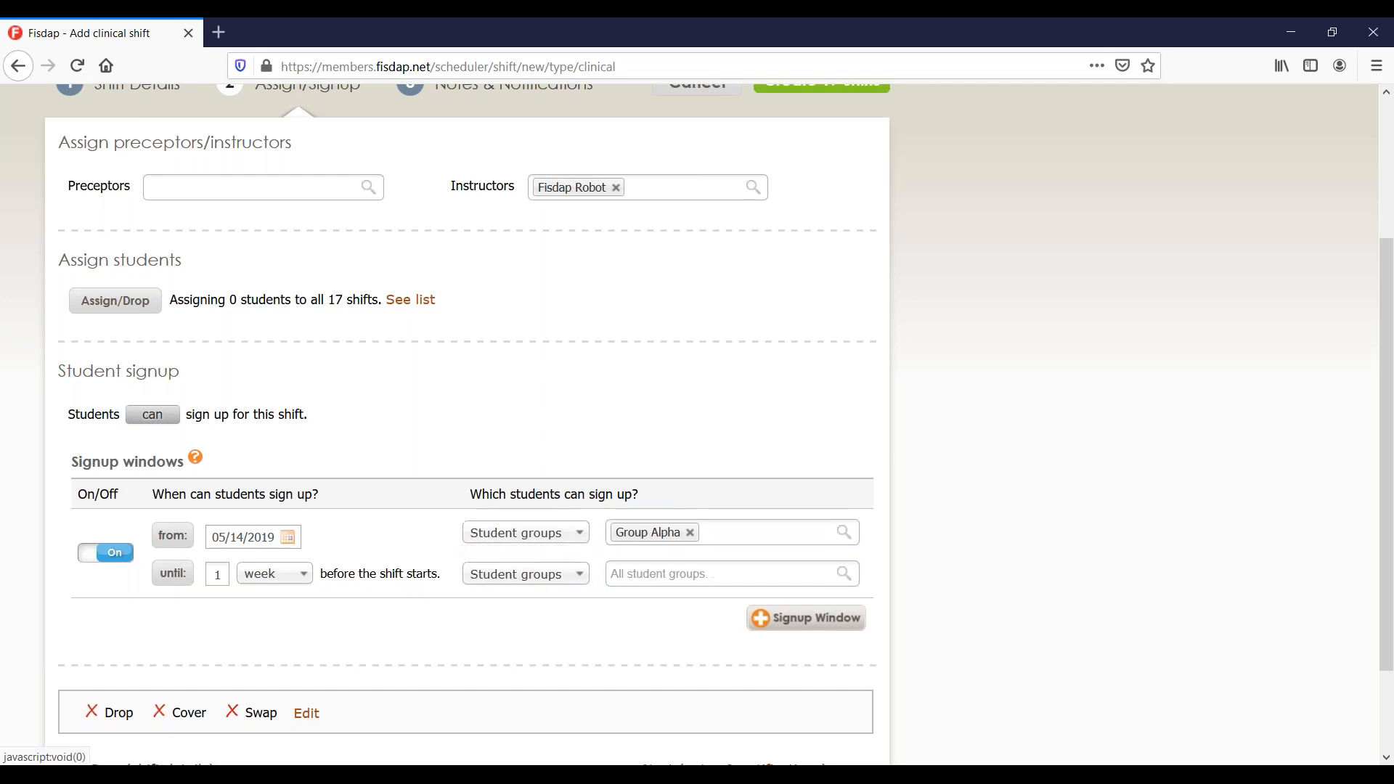
left_click(544, 566)
left_click(546, 618)
left_click(650, 566)
left_click(656, 634)
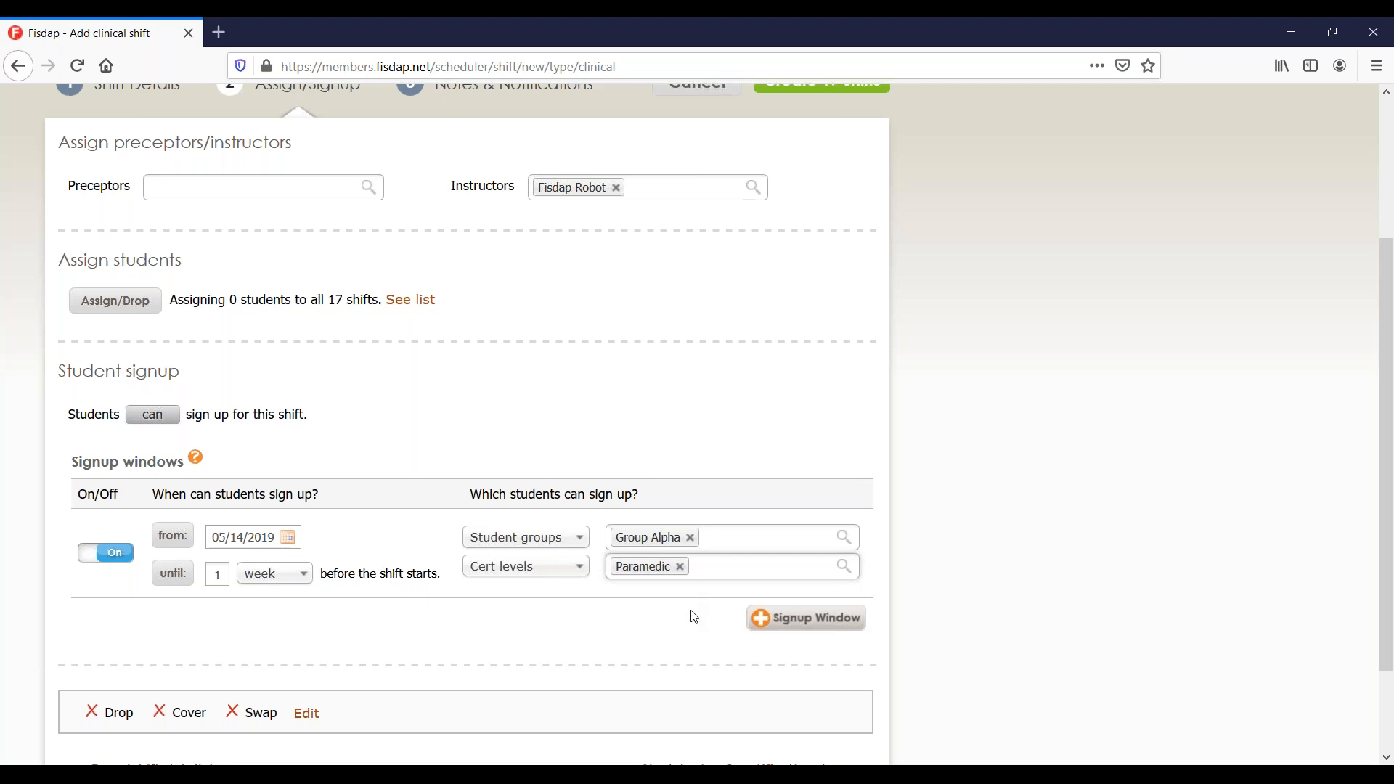
left_click(771, 626)
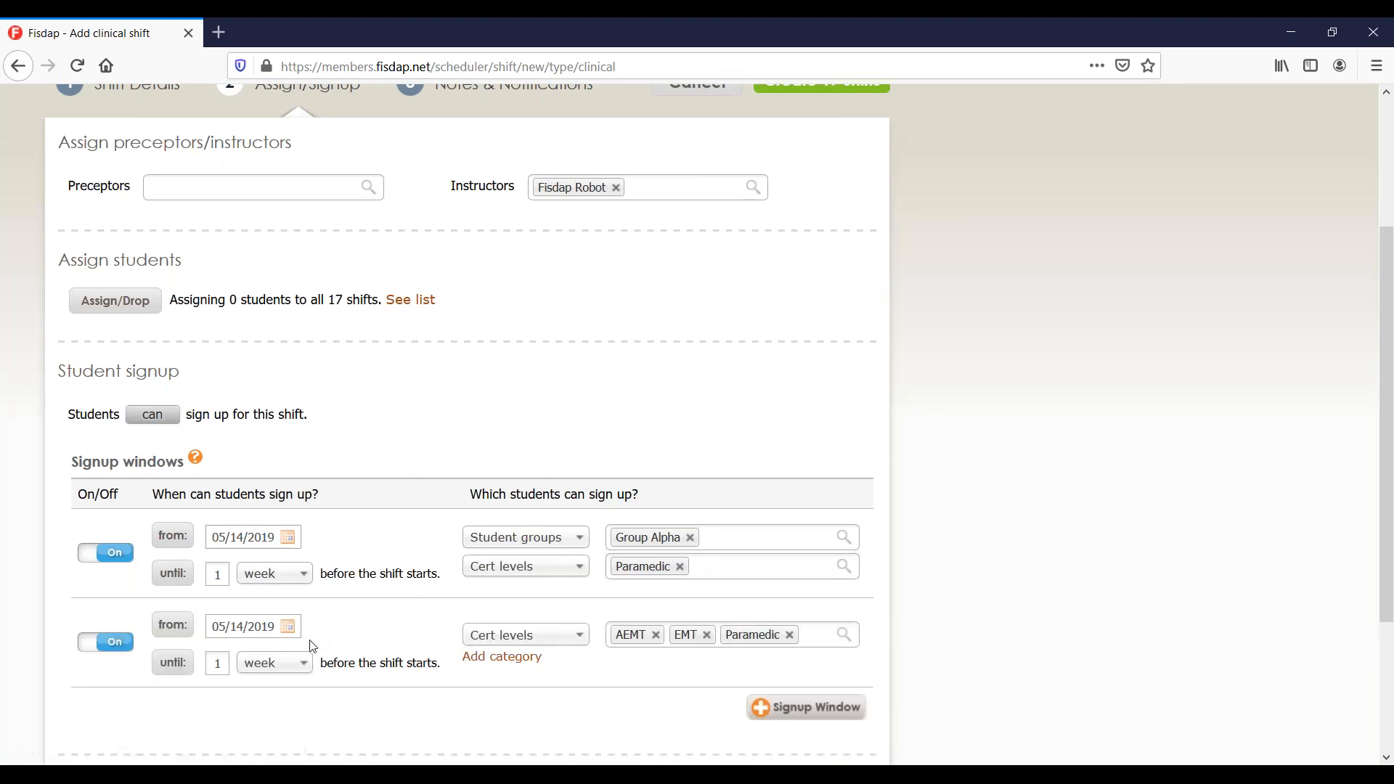
Start the second signup window on 05/01/2020 and switch it off.
scroll(313, 646, "down", 3)
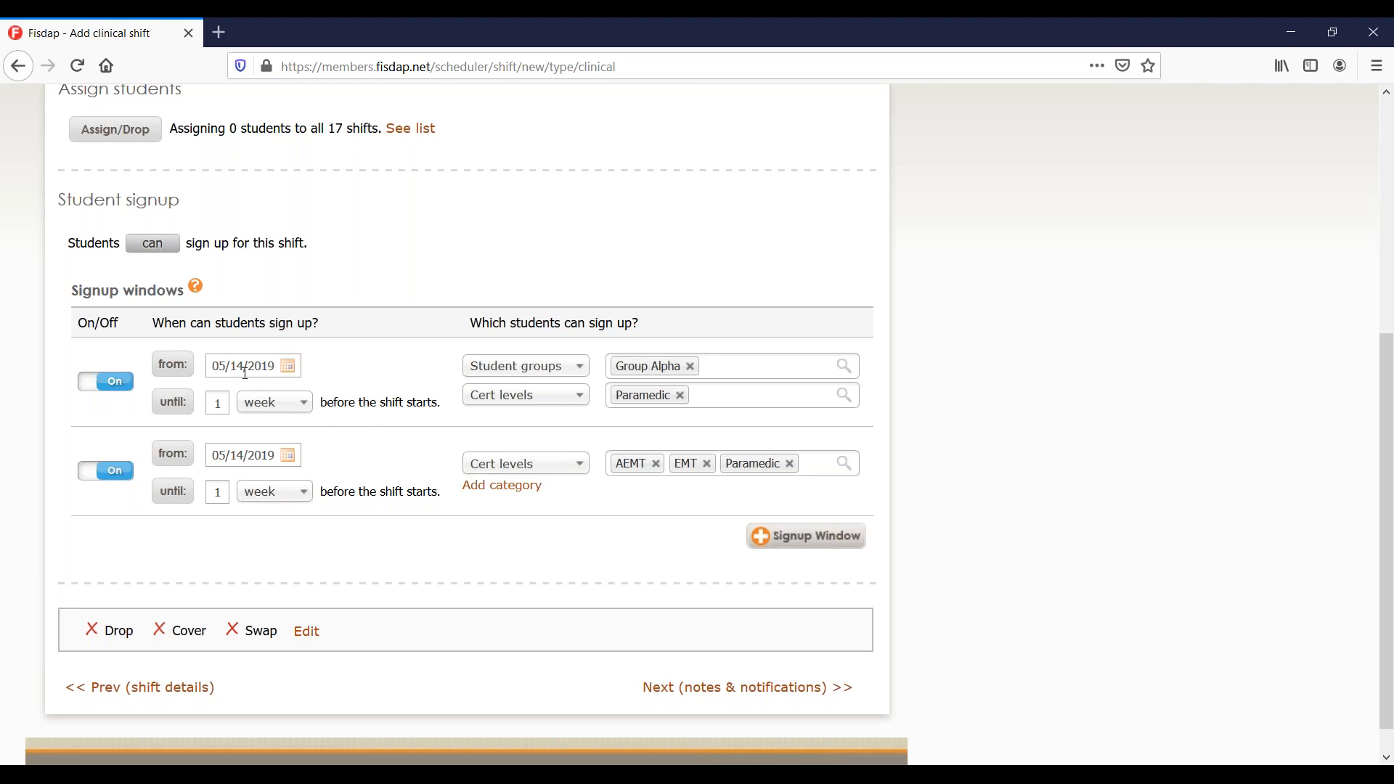
left_click(274, 457)
left_click(173, 454)
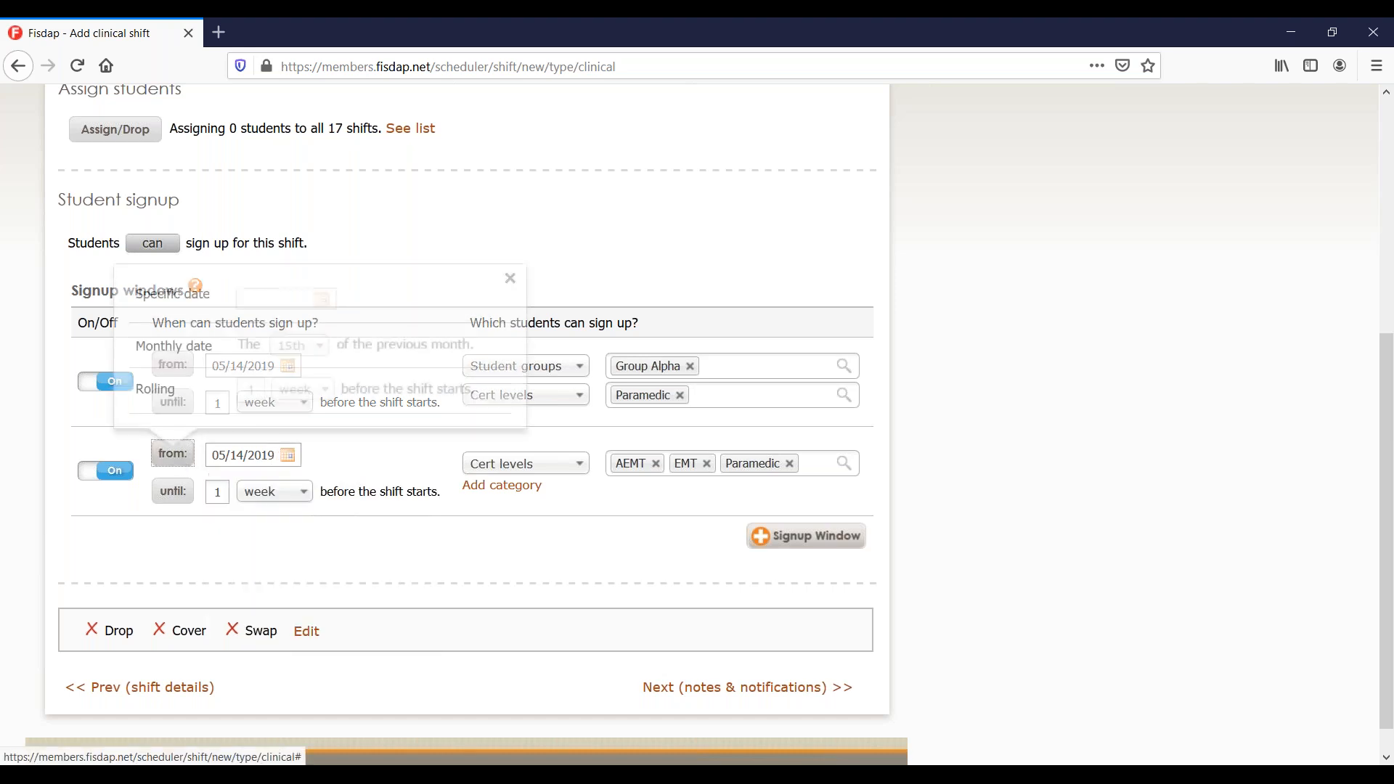
left_click(217, 309)
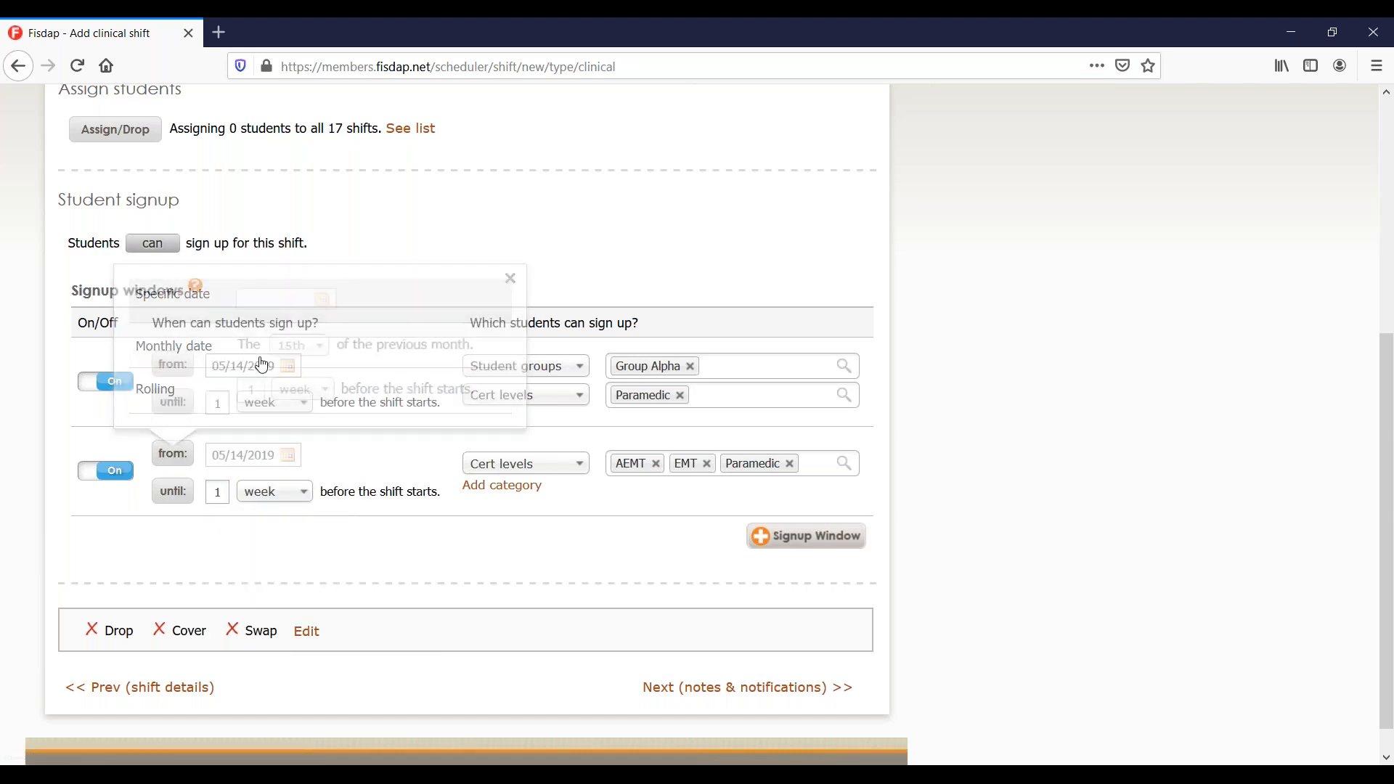
left_click(294, 458)
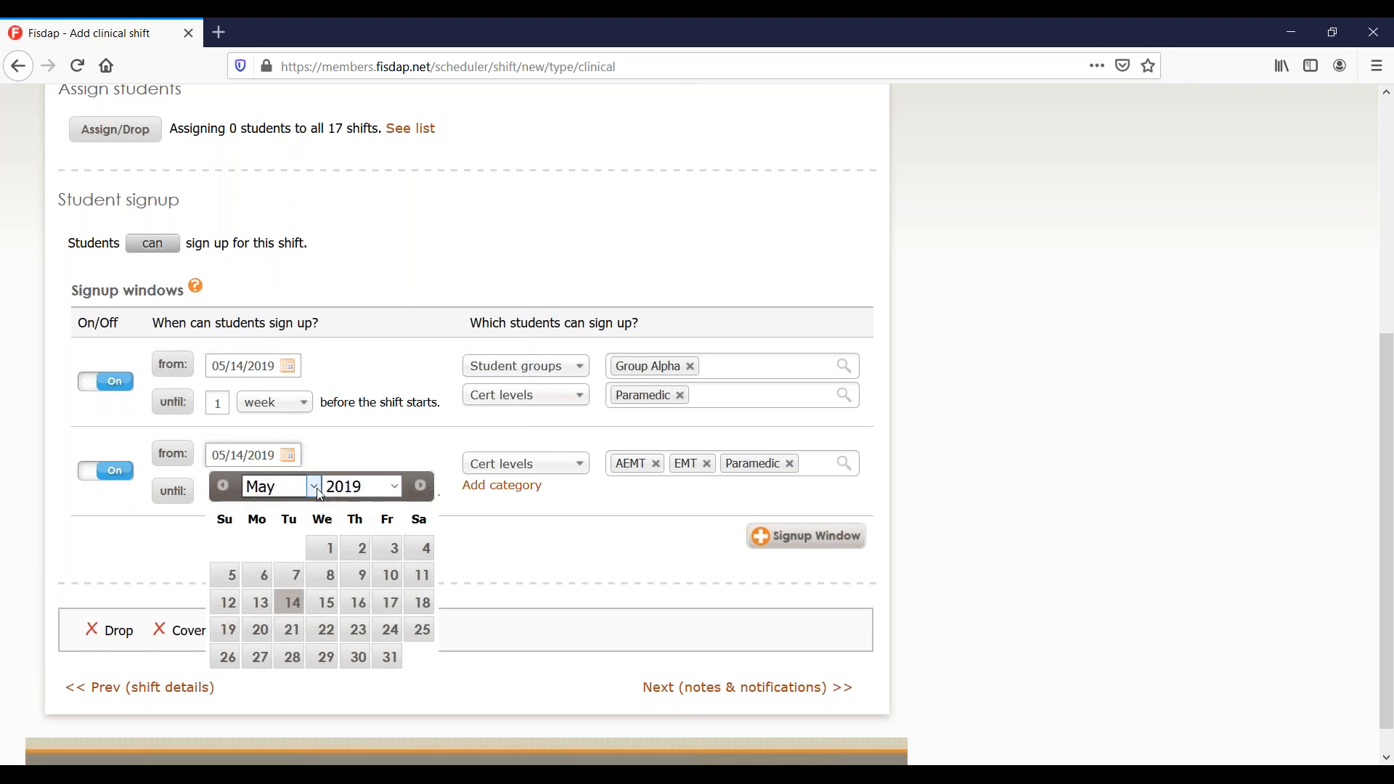
left_click(395, 486)
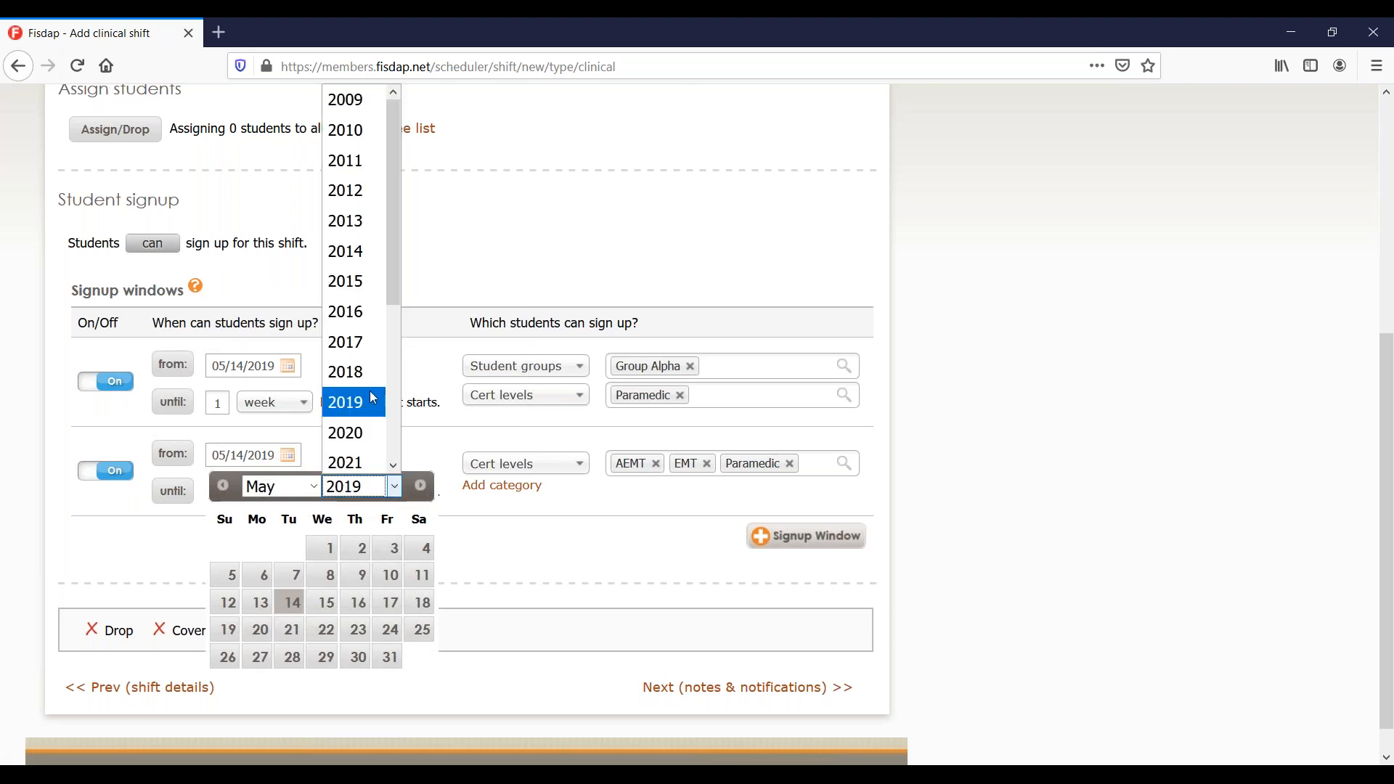
left_click(358, 436)
left_click(389, 548)
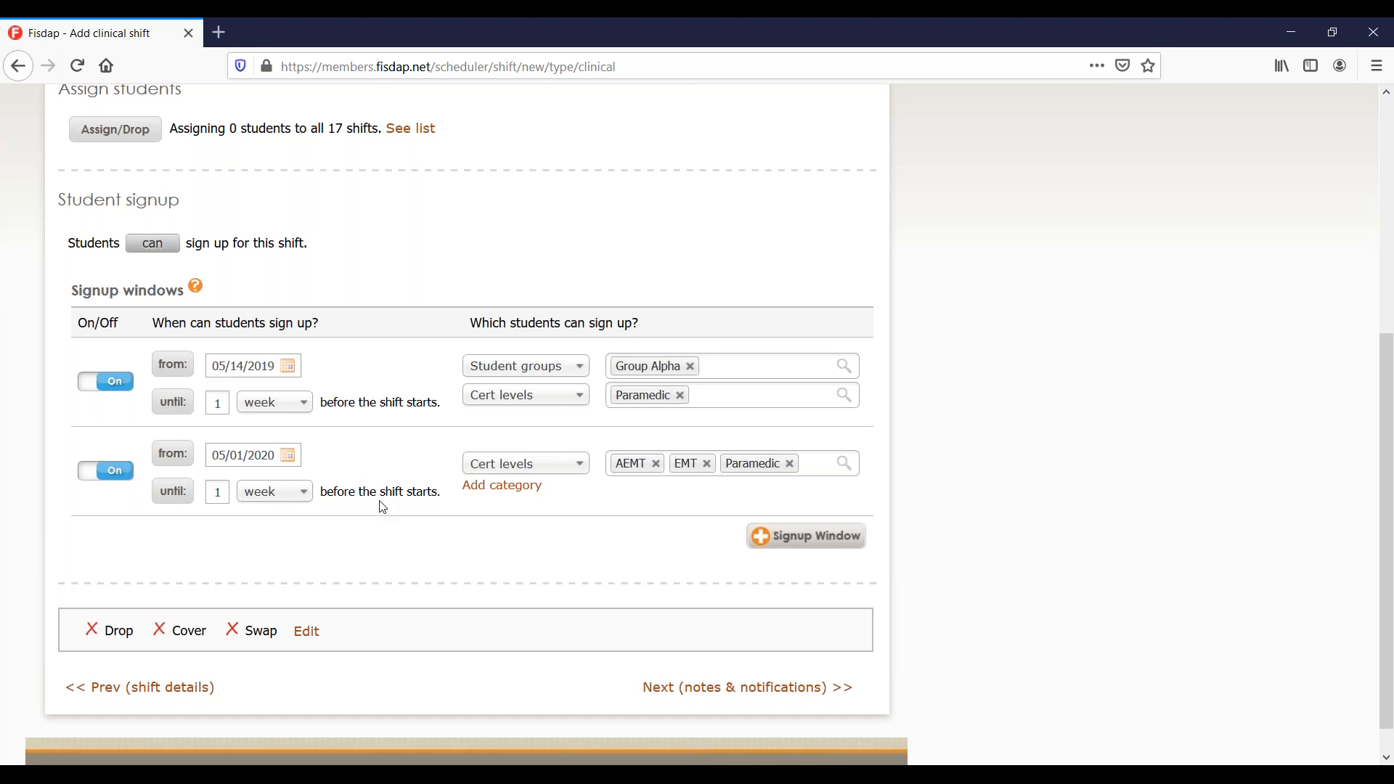
left_click(114, 473)
scroll(86, 542, "down", 1)
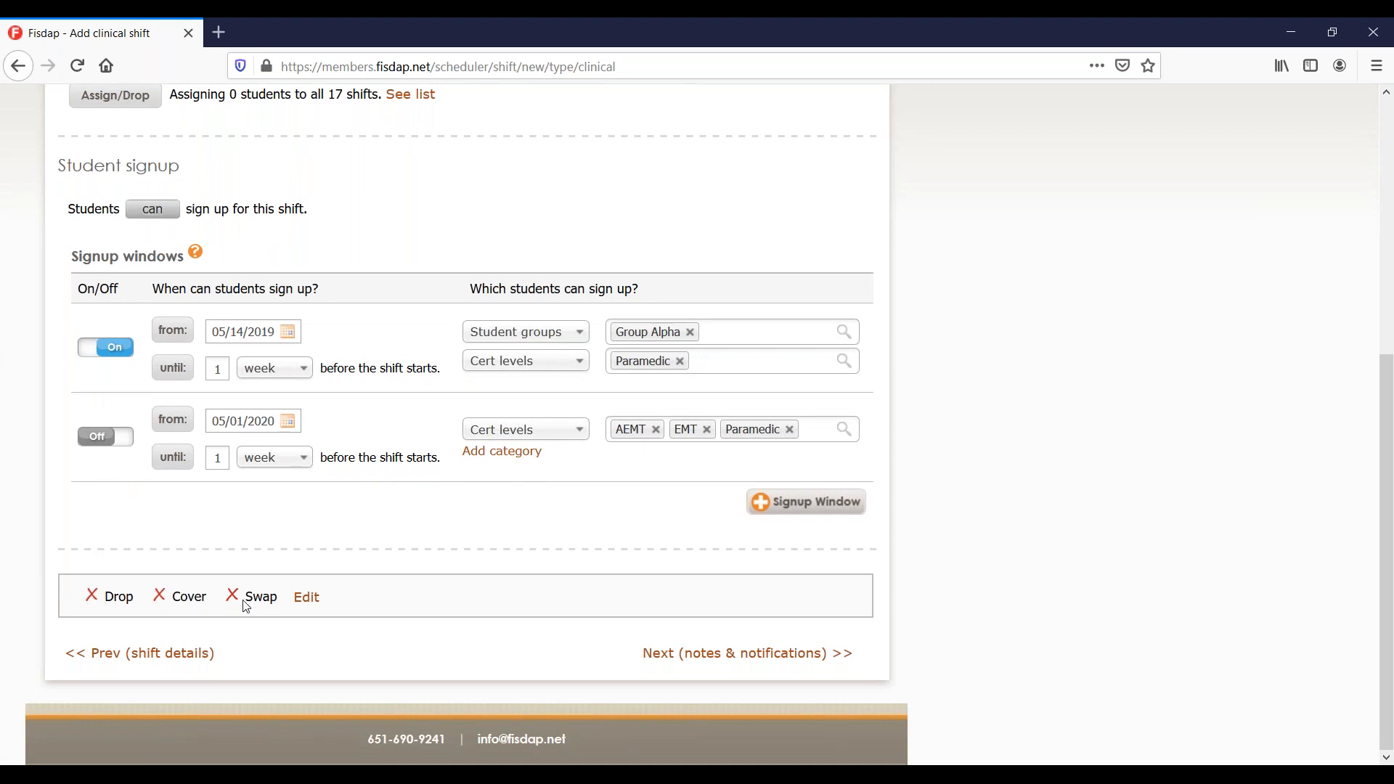
Keep students unable to drop, cover or swap, and continue to Notes & Notifications.
left_click(306, 597)
scroll(306, 591, "down", 3)
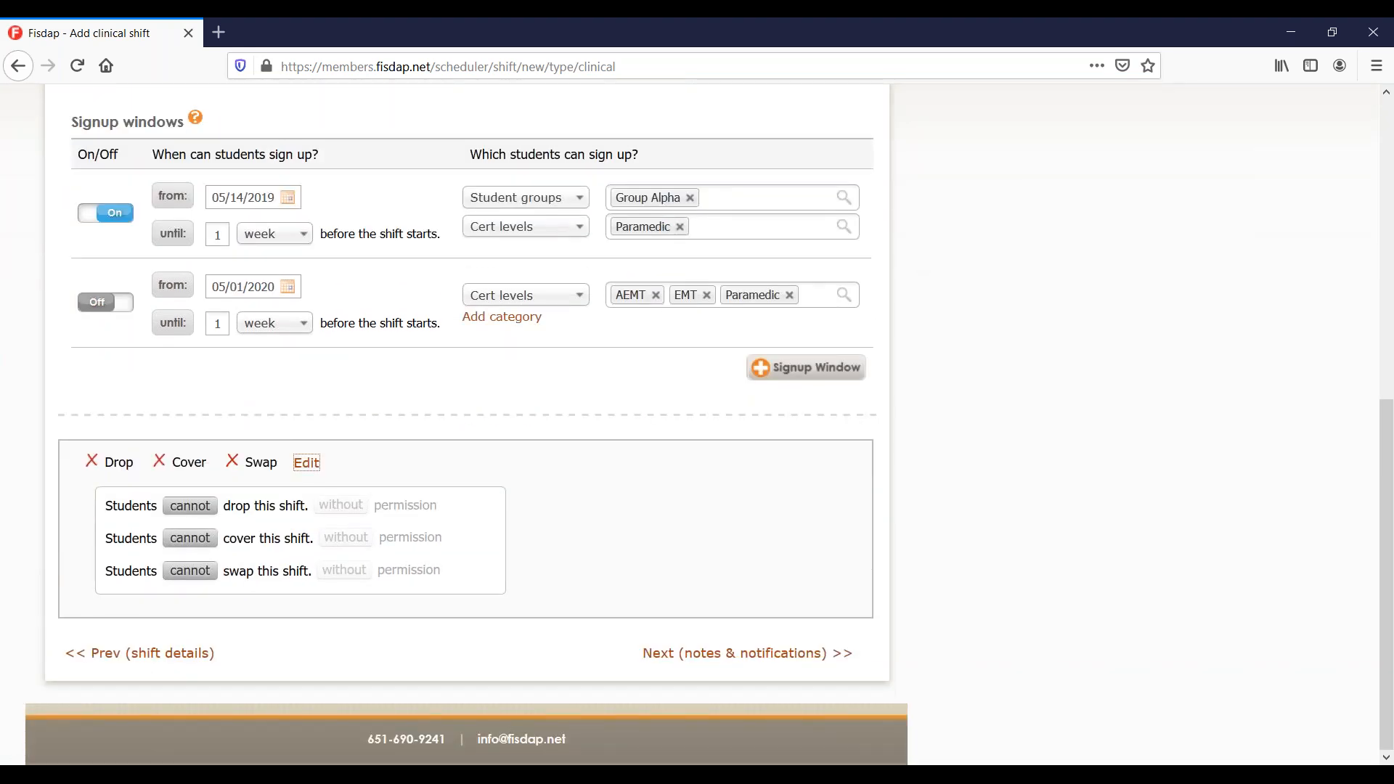
left_click(205, 508)
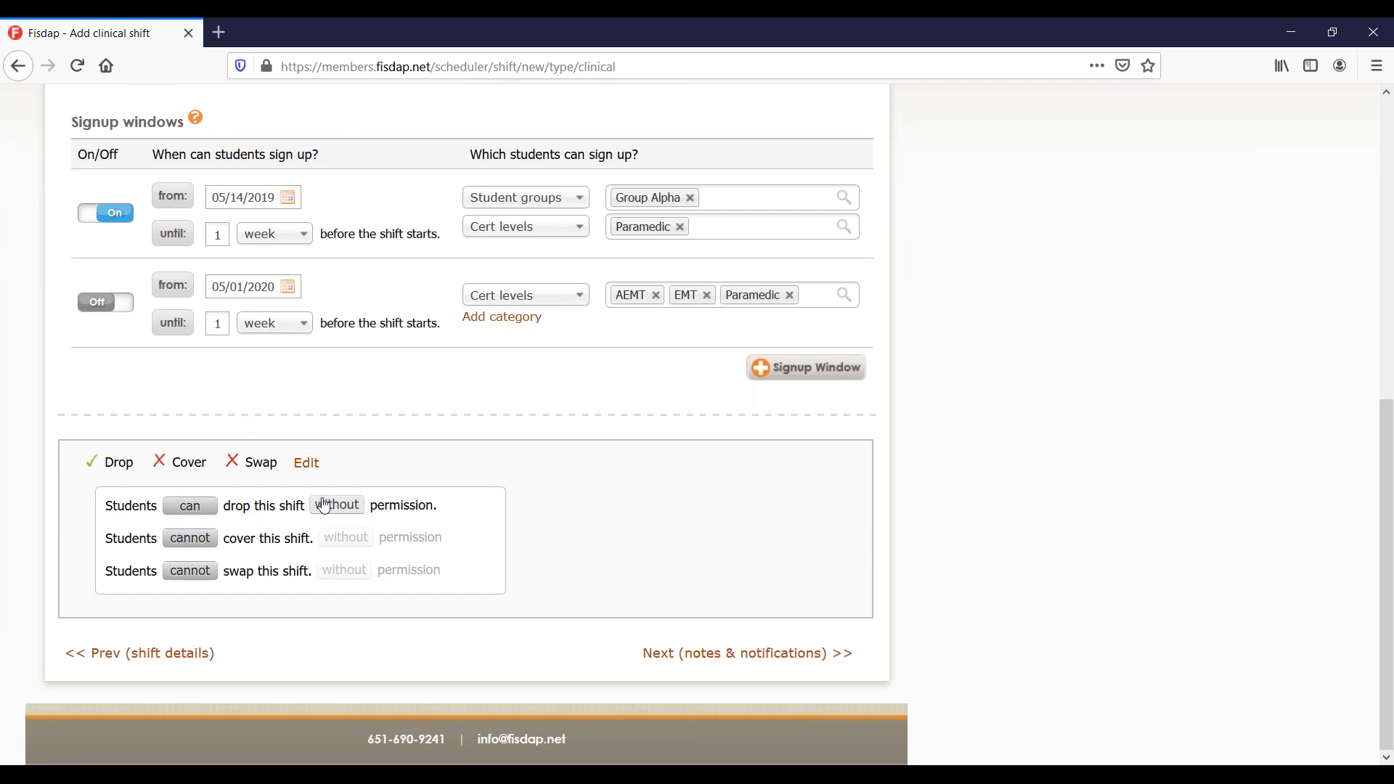
left_click(204, 508)
scroll(549, 535, "up", 3)
scroll(659, 629, "down", 3)
left_click(746, 653)
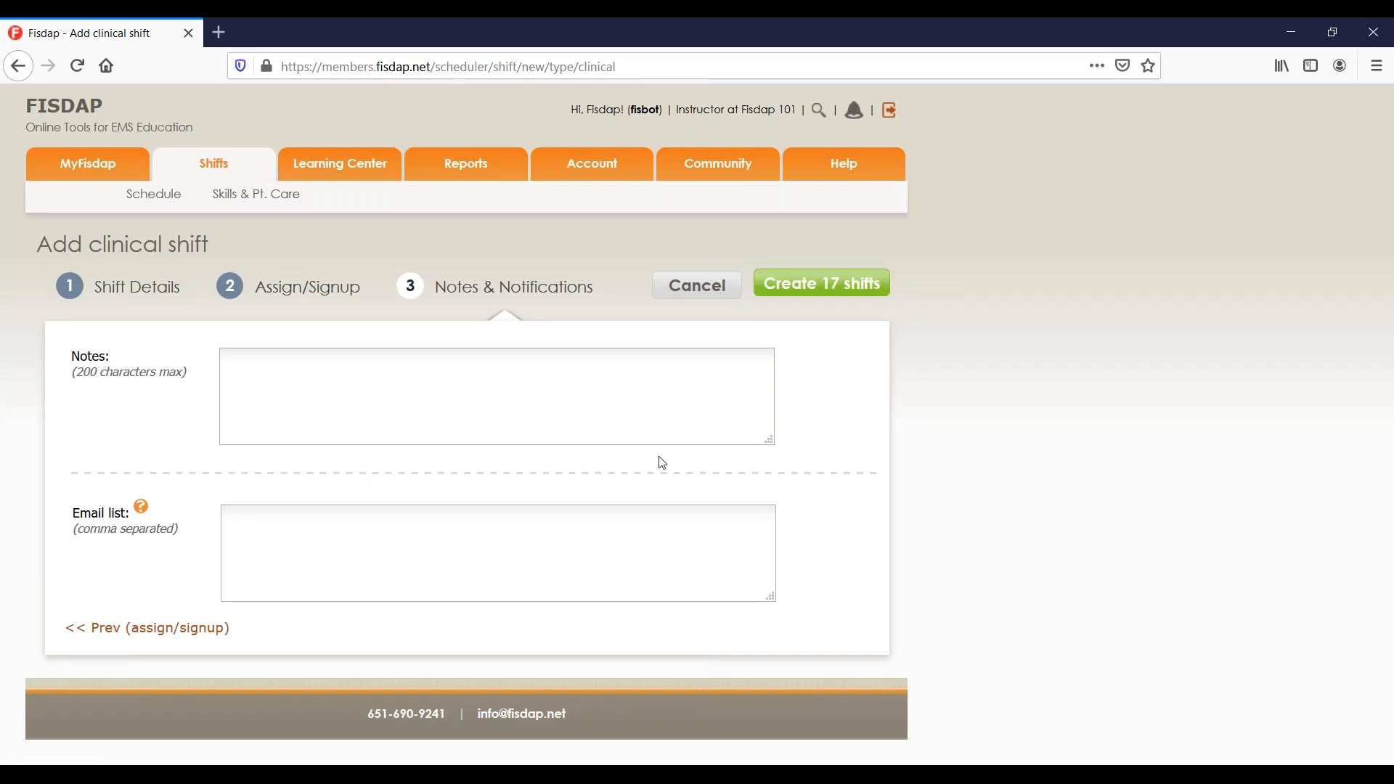
Add the note 'Use west entrance' and create the 17 shifts.
left_click(581, 393)
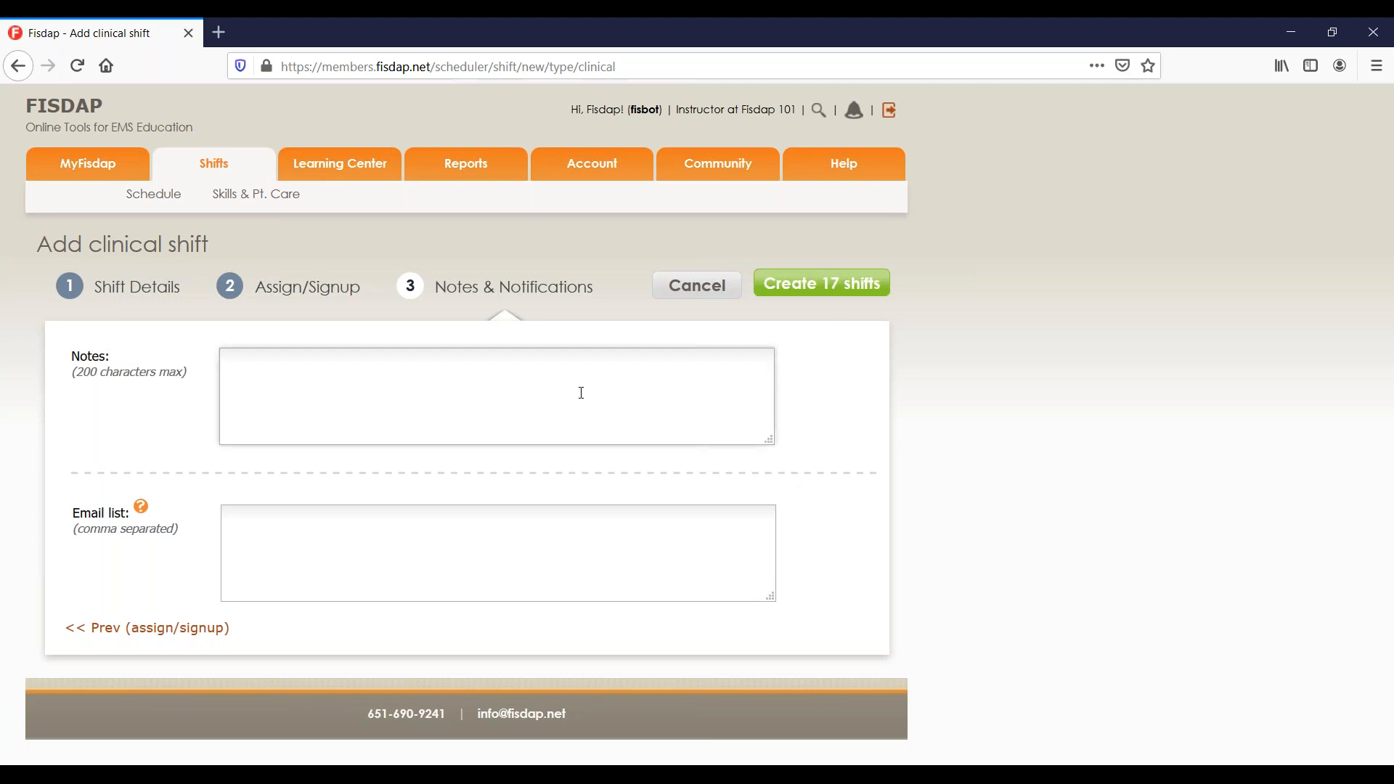
type("Use west entrance")
left_click(418, 553)
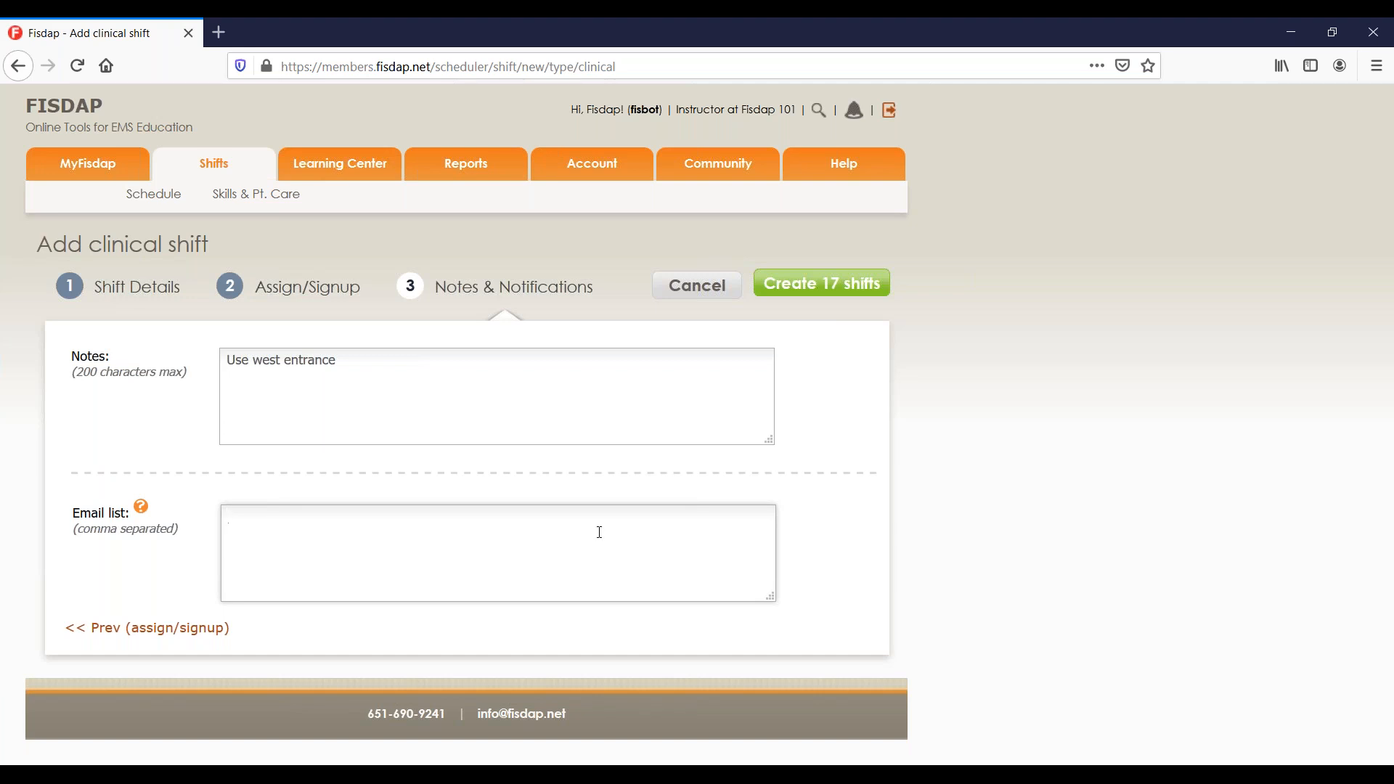
left_click(827, 283)
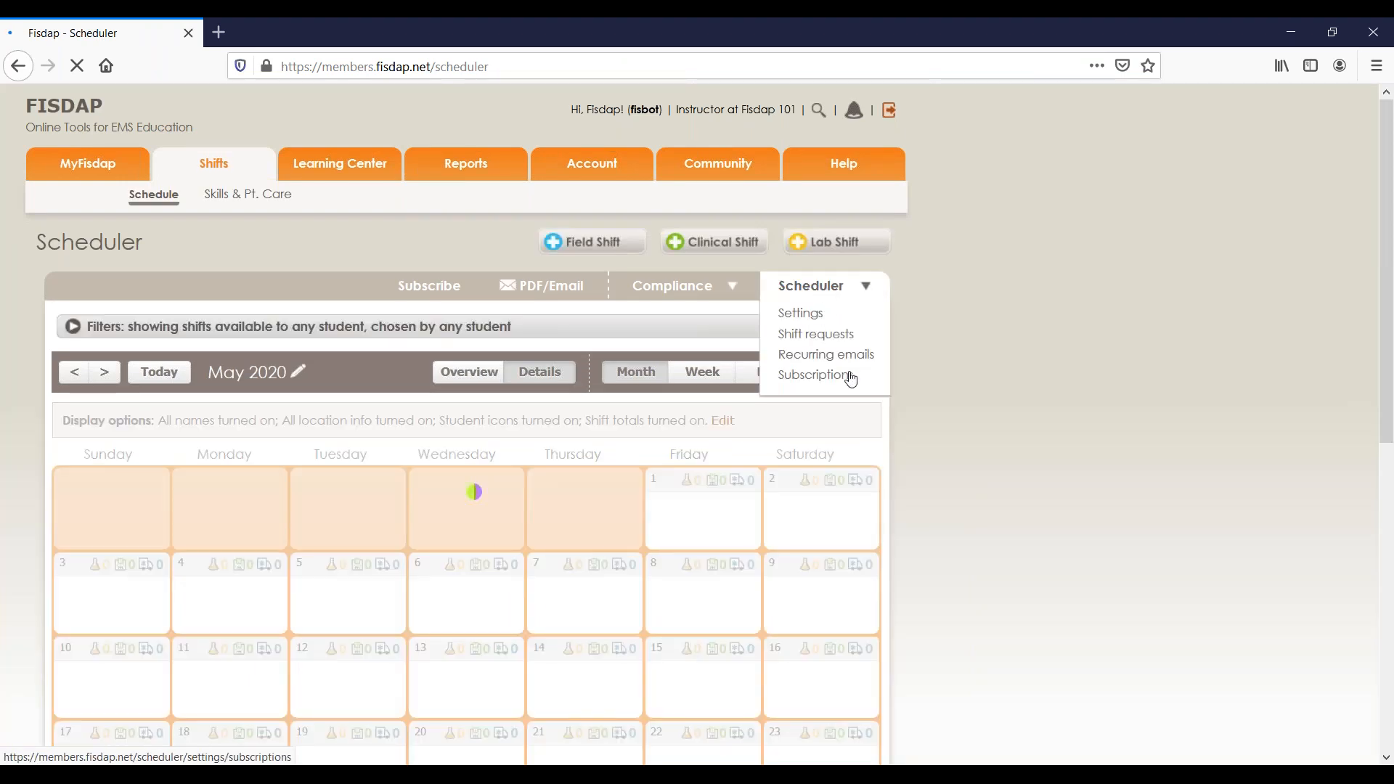
Open the May 4 ER shift and highlight its 'Use west entrance' note and open-slot text.
scroll(948, 434, "down", 1)
scroll(948, 441, "down", 5)
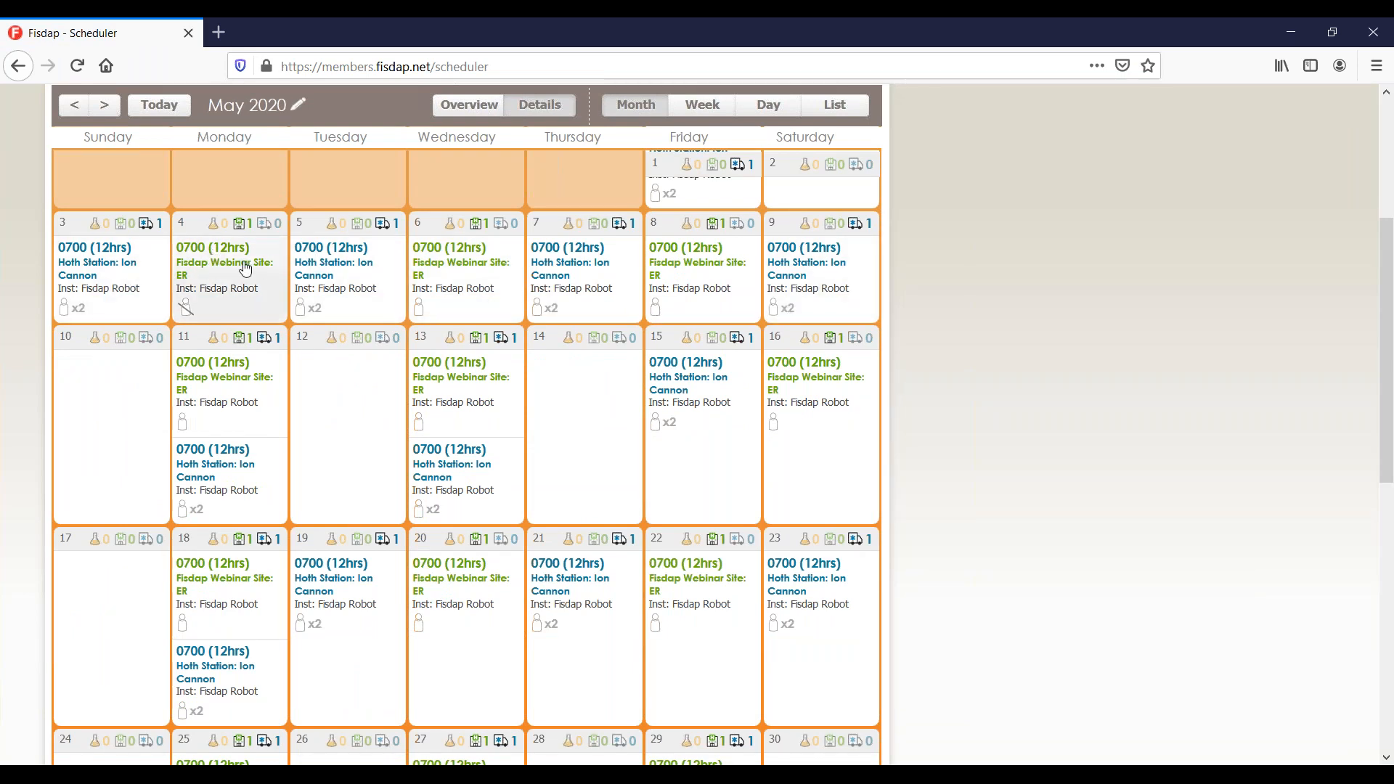
left_click(226, 310)
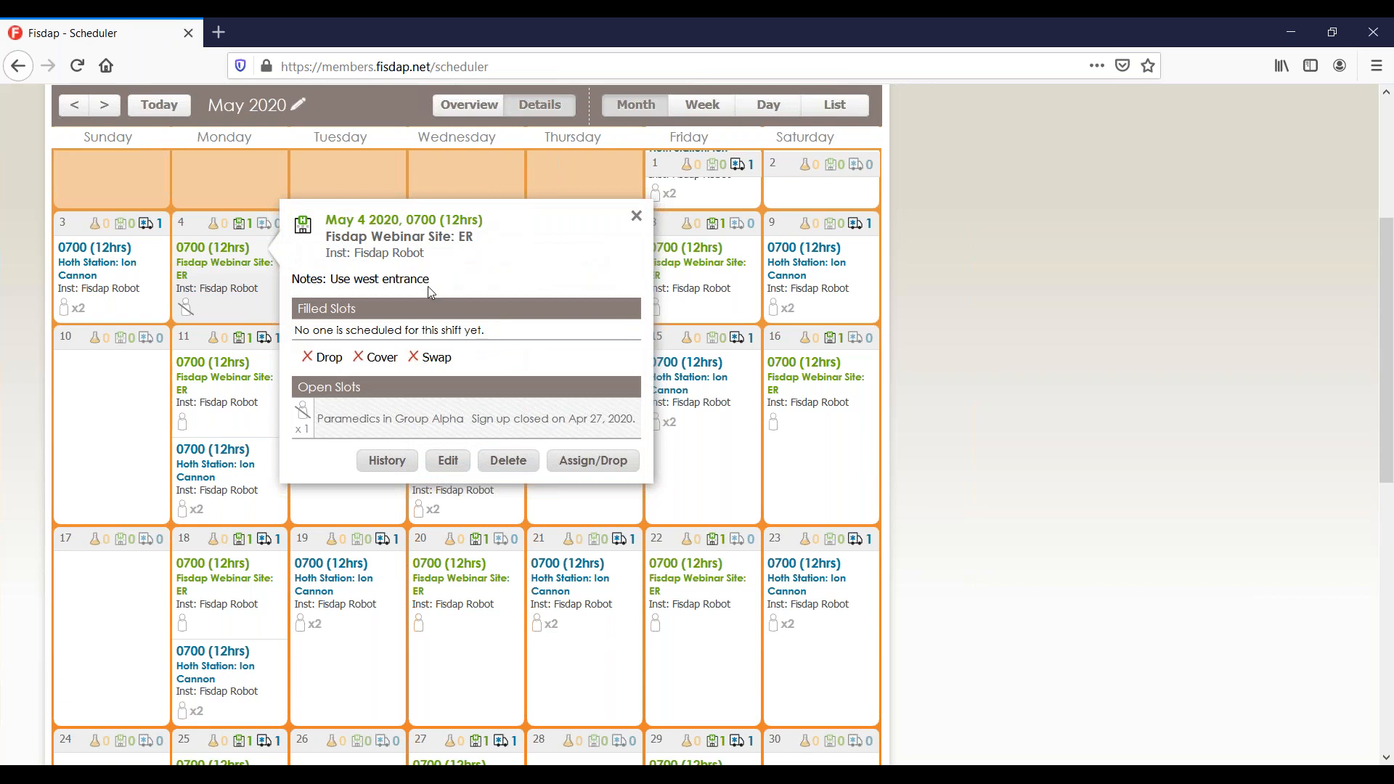
left_click_drag(434, 287, 326, 279)
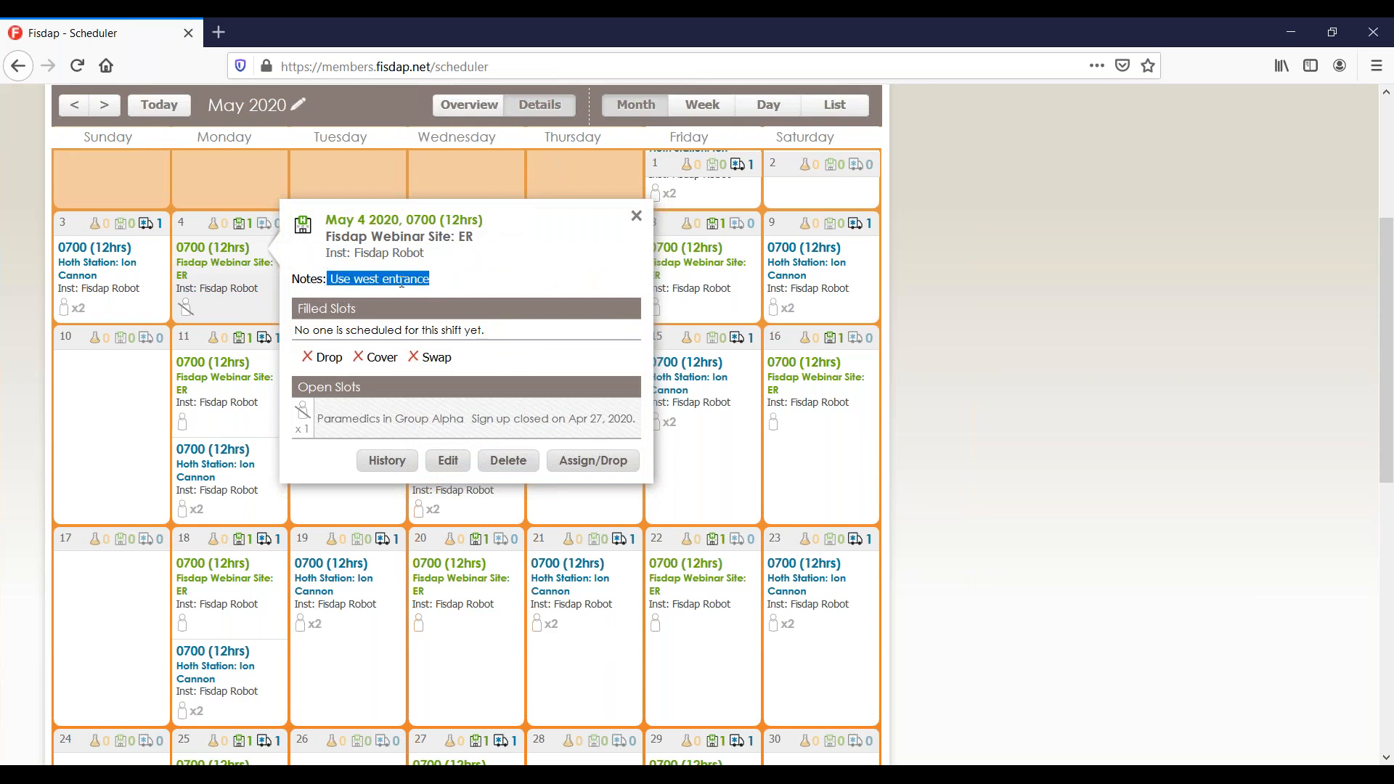
left_click(459, 363)
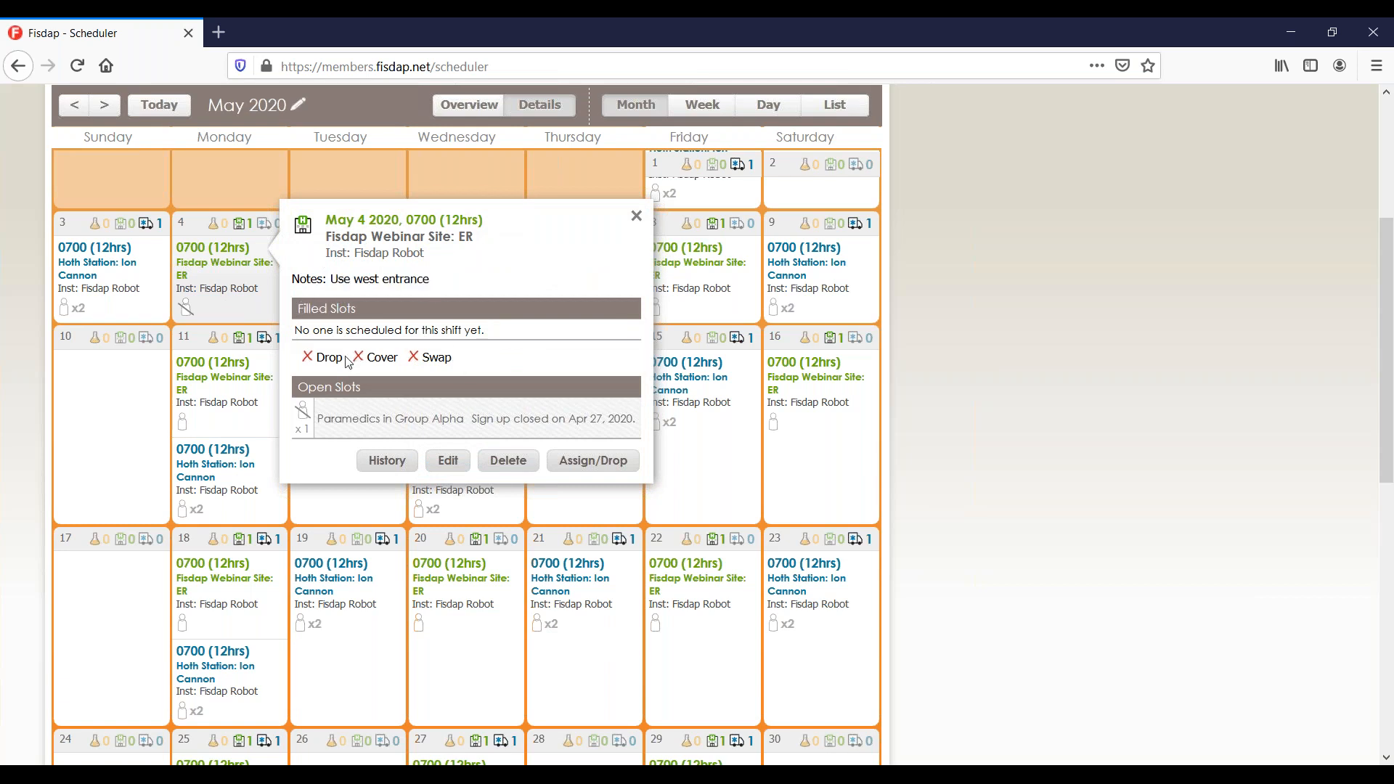
left_click_drag(323, 419, 617, 435)
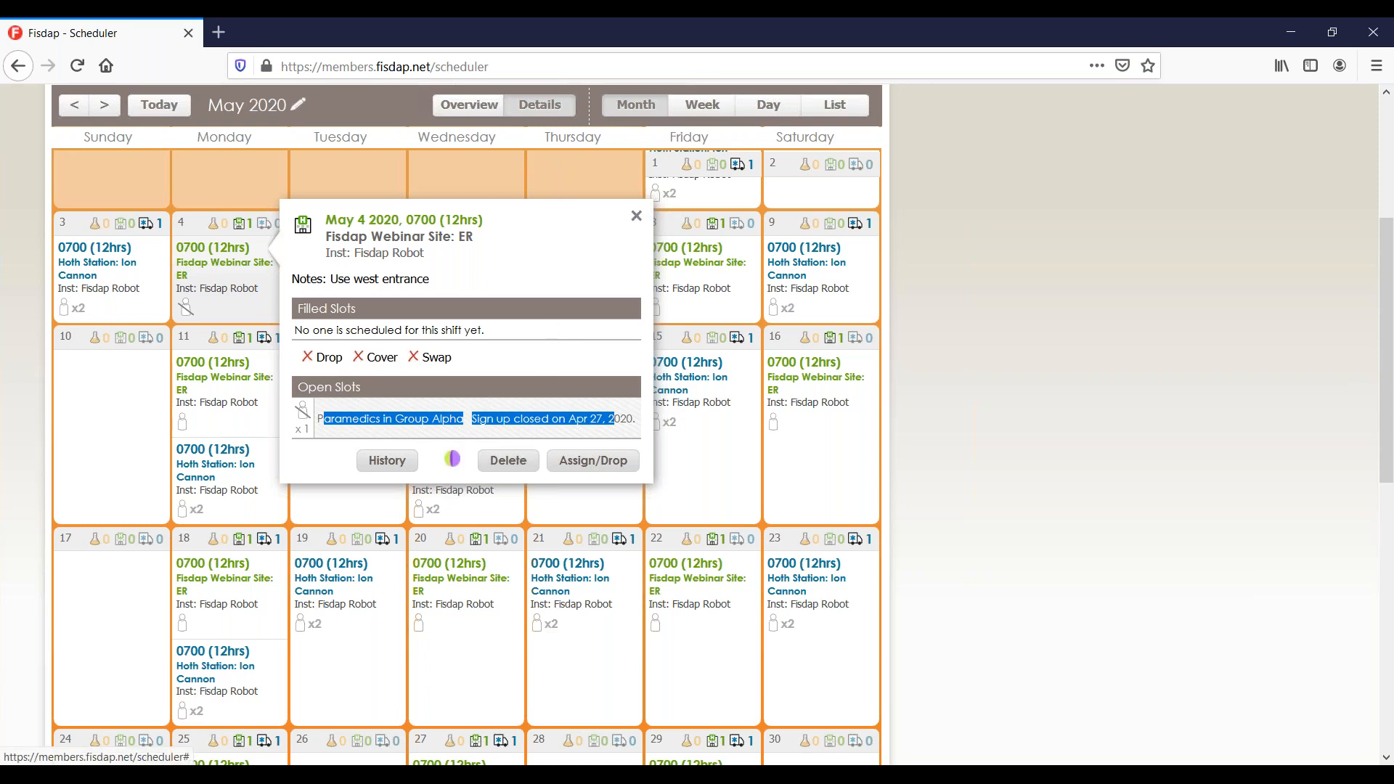
Begin editing multiple shifts in the May 4 series, then cancel.
left_click(452, 460)
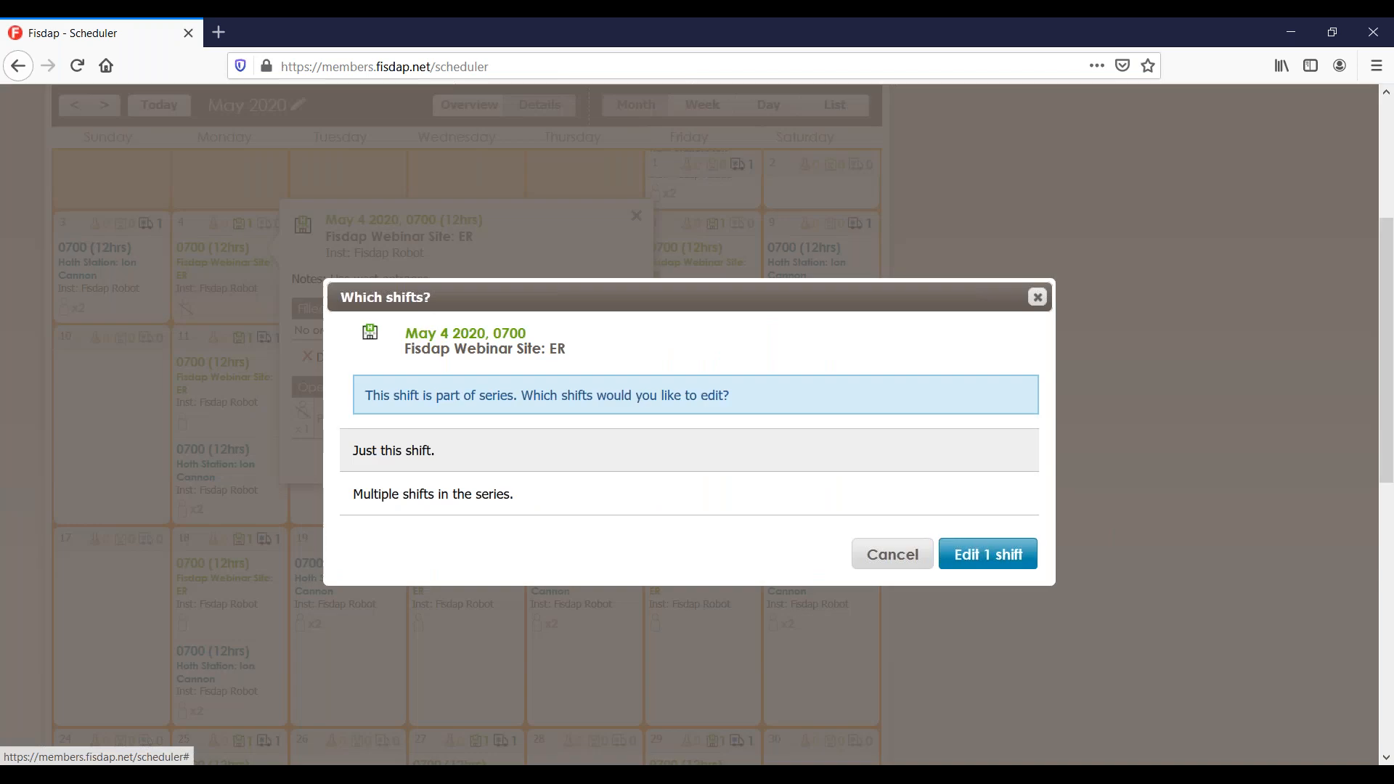
left_click(454, 493)
scroll(466, 513, "down", 5)
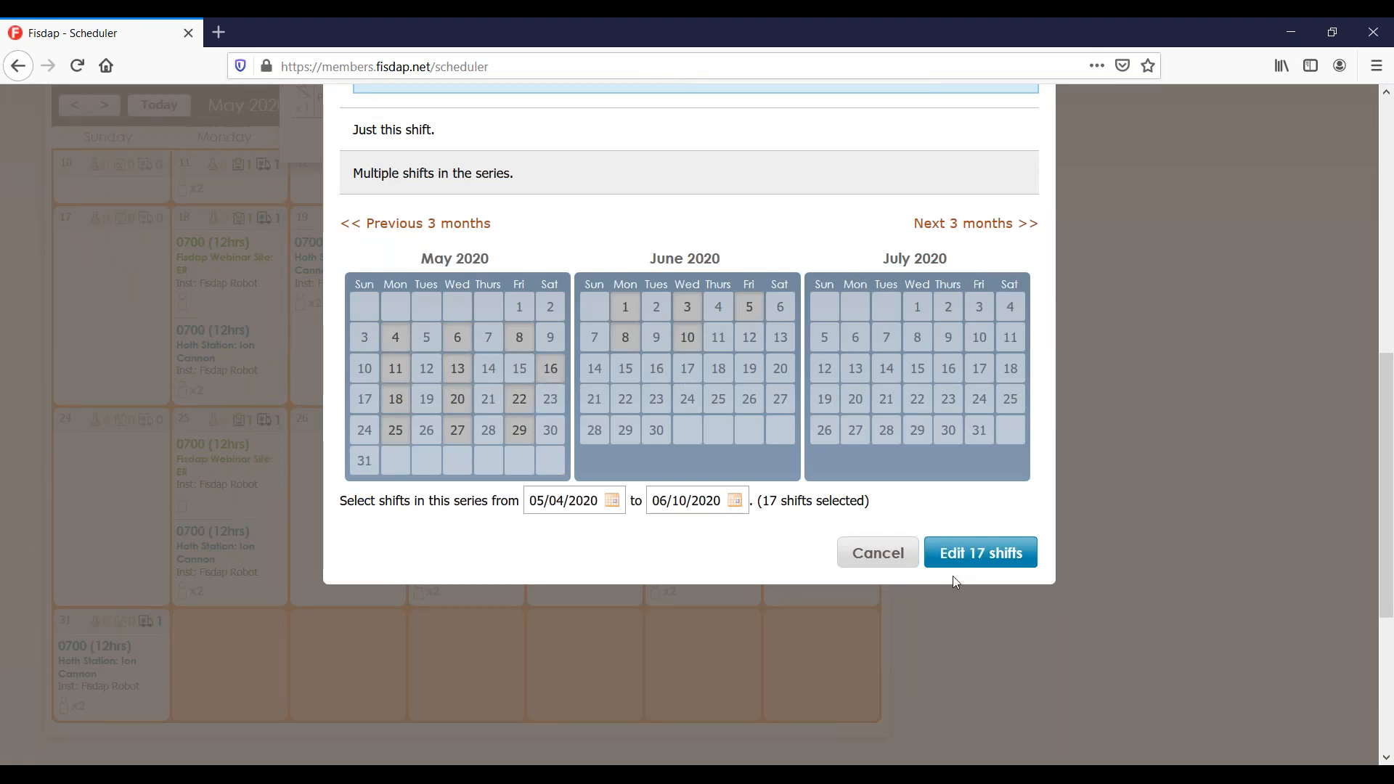
left_click(881, 560)
scroll(880, 556, "up", 3)
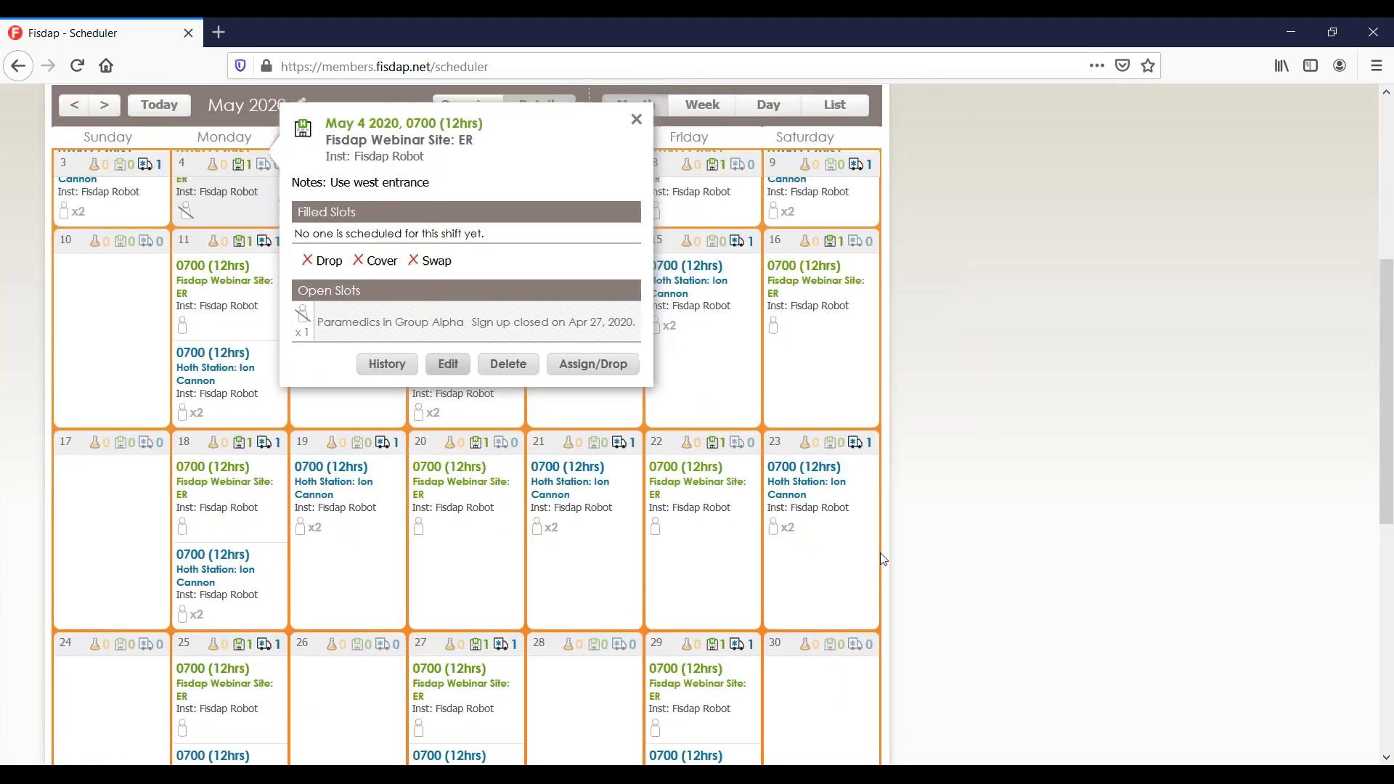
Close the May 4 shift details and show the scheduler options list.
left_click(636, 132)
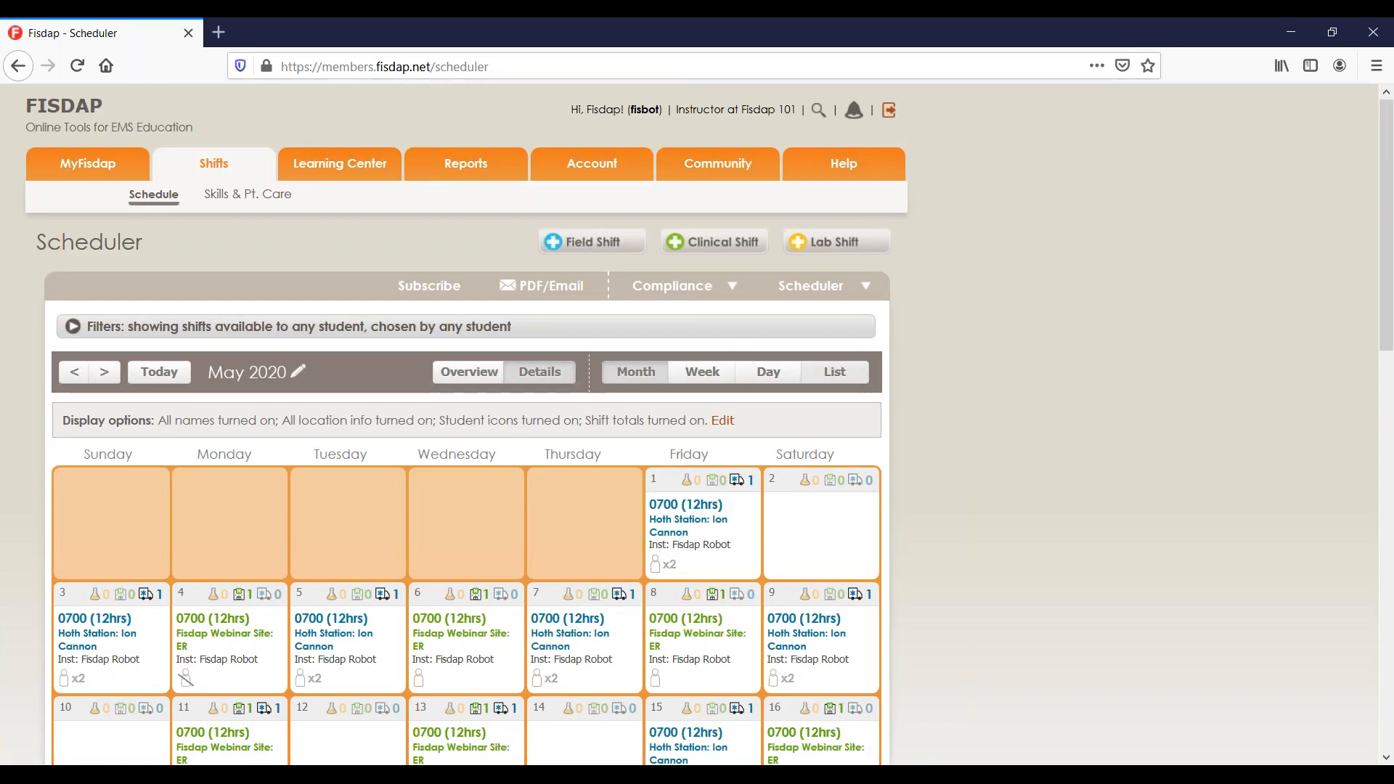
scroll(697, 427, "down", 3)
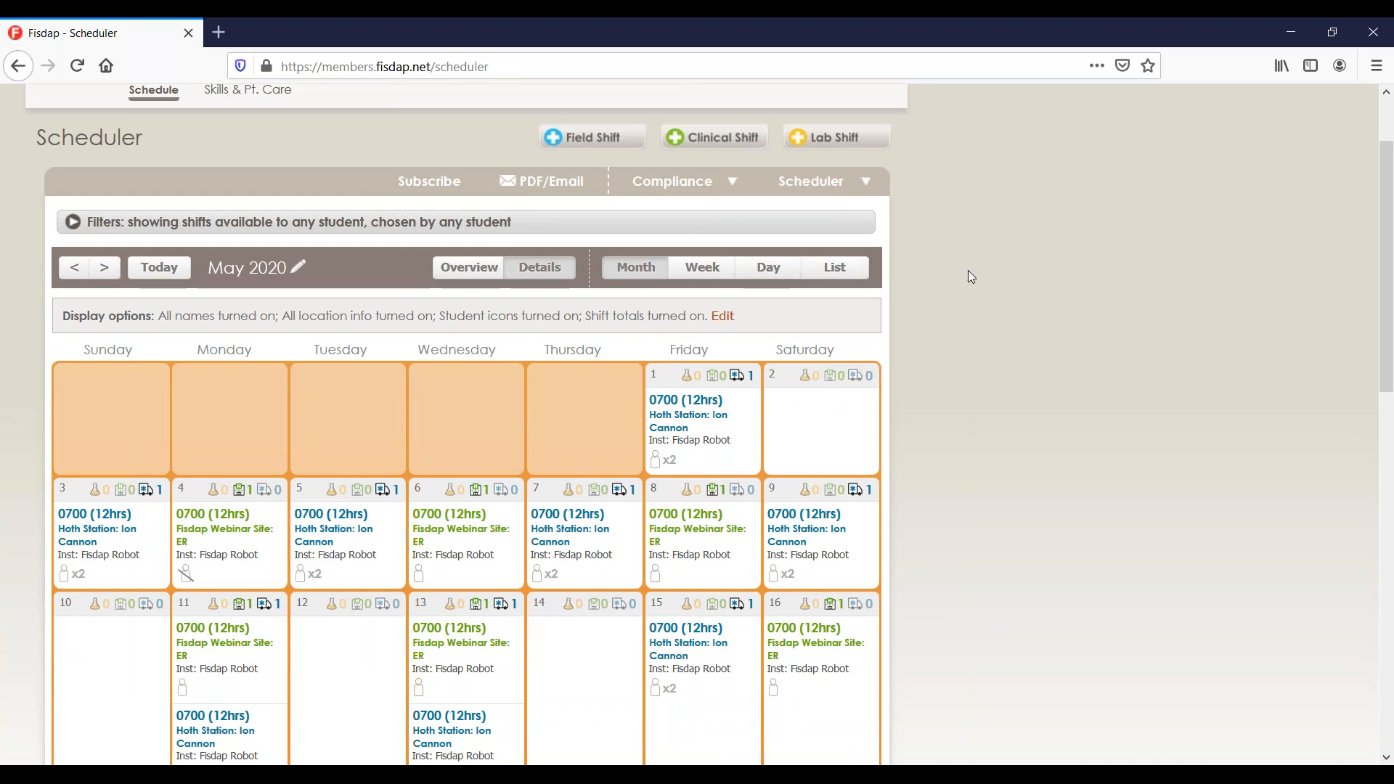
left_click(854, 188)
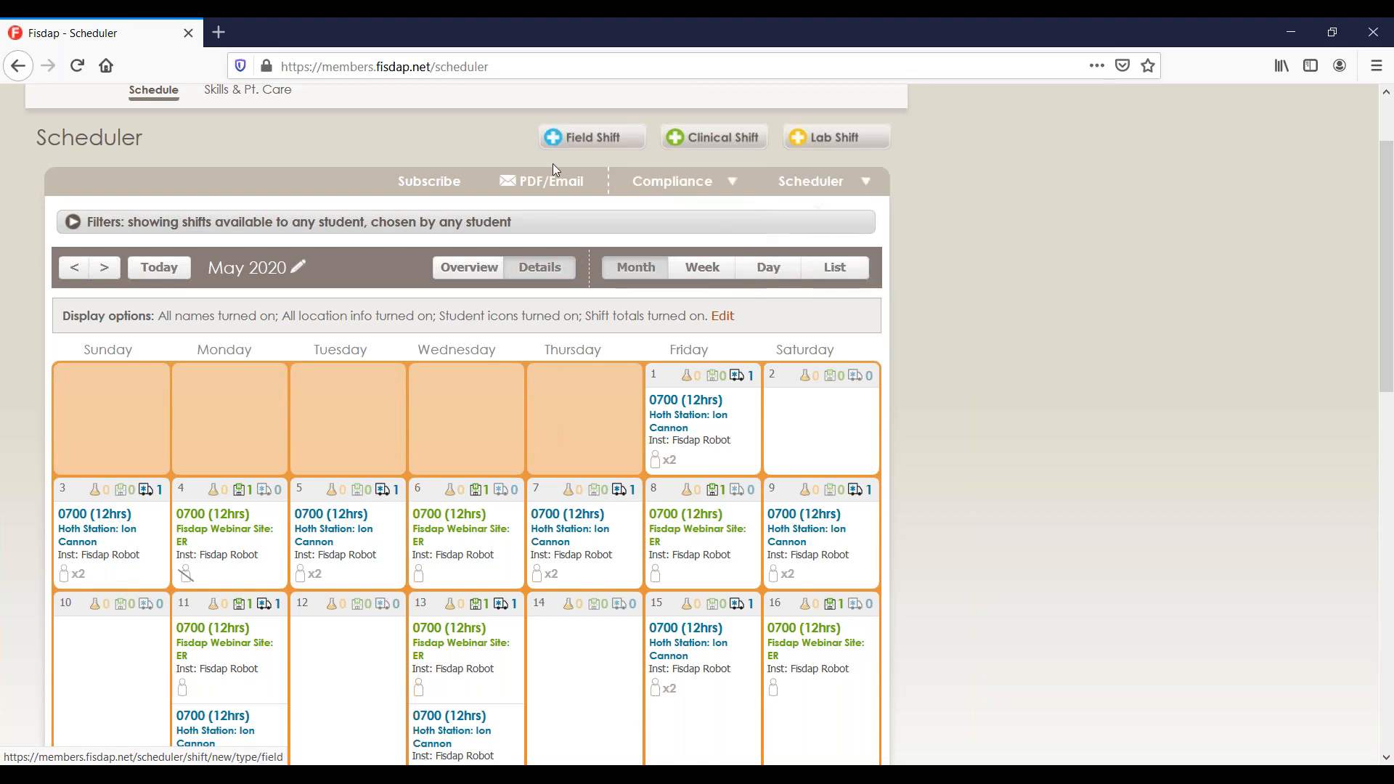
left_click(569, 182)
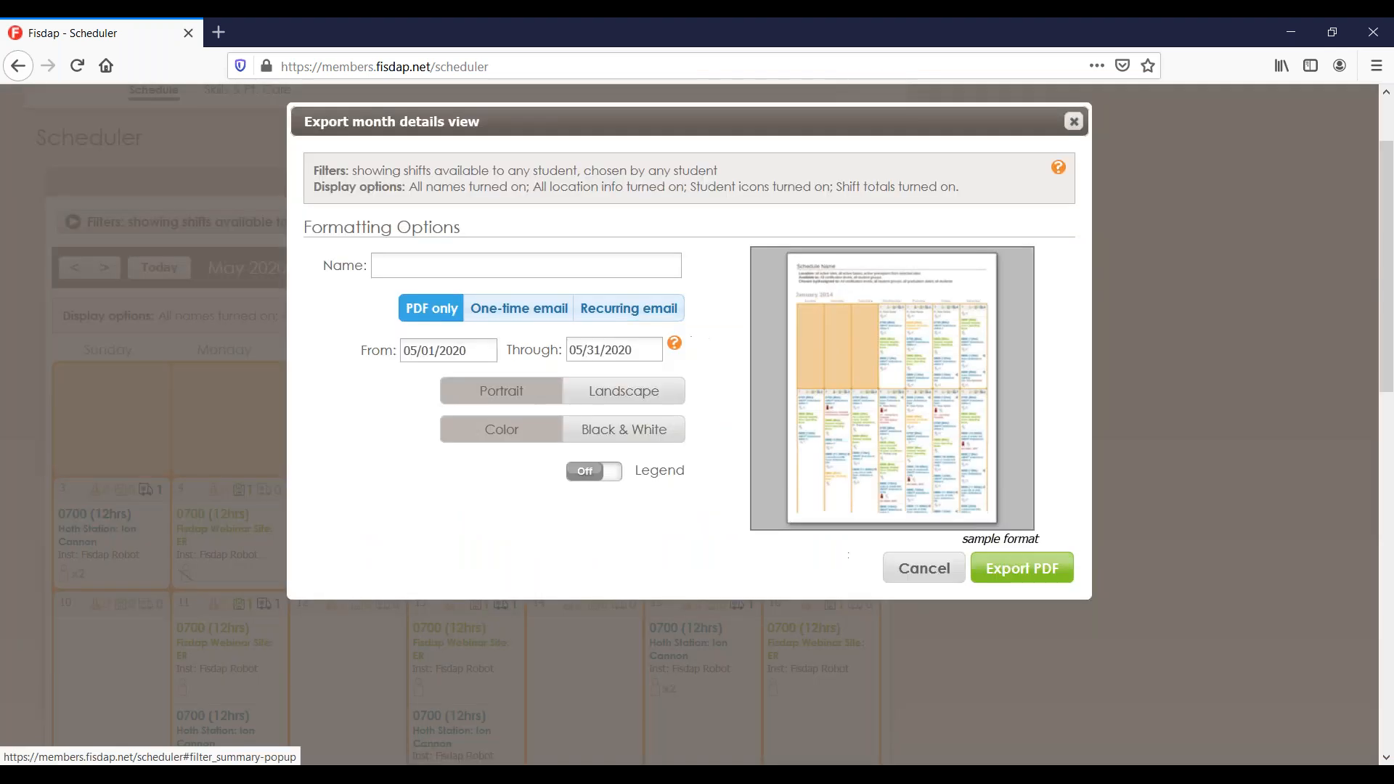
left_click(626, 310)
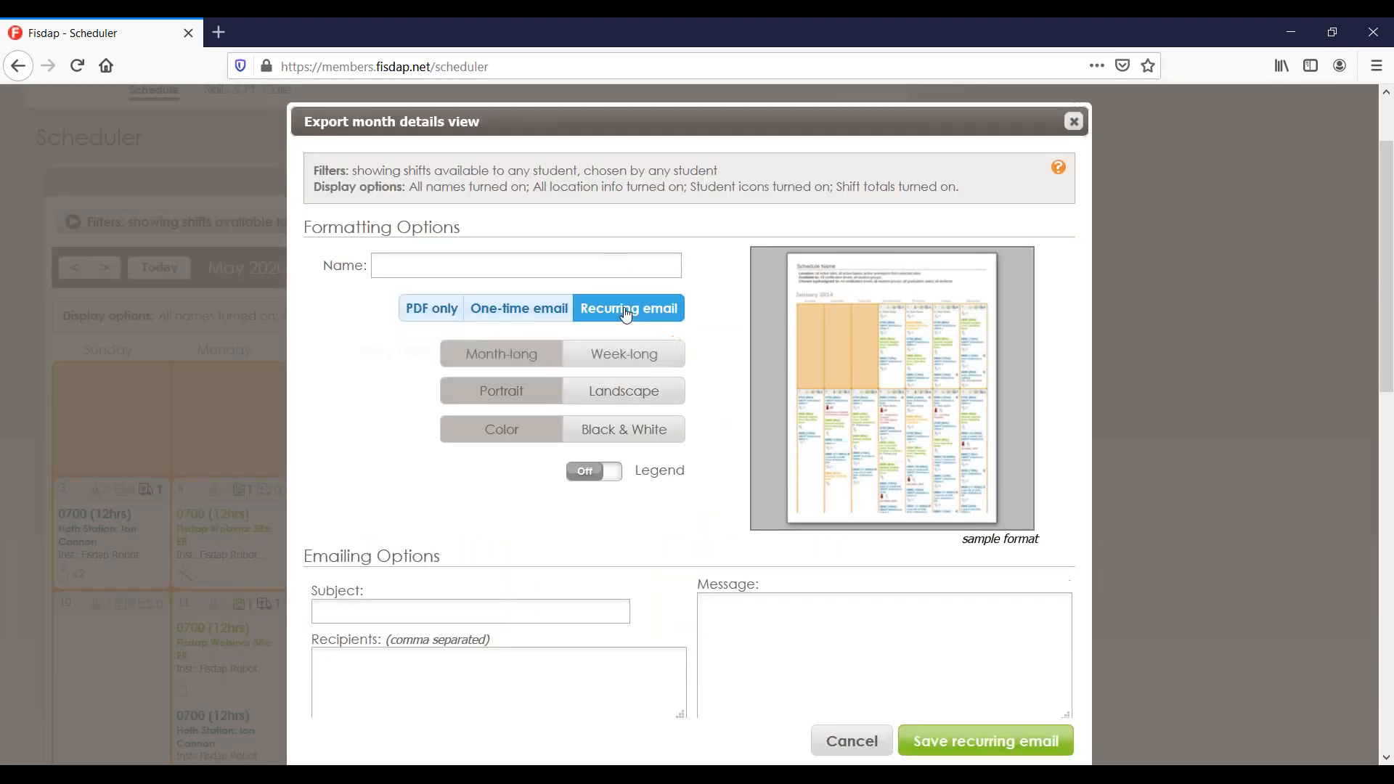
scroll(628, 348, "down", 3)
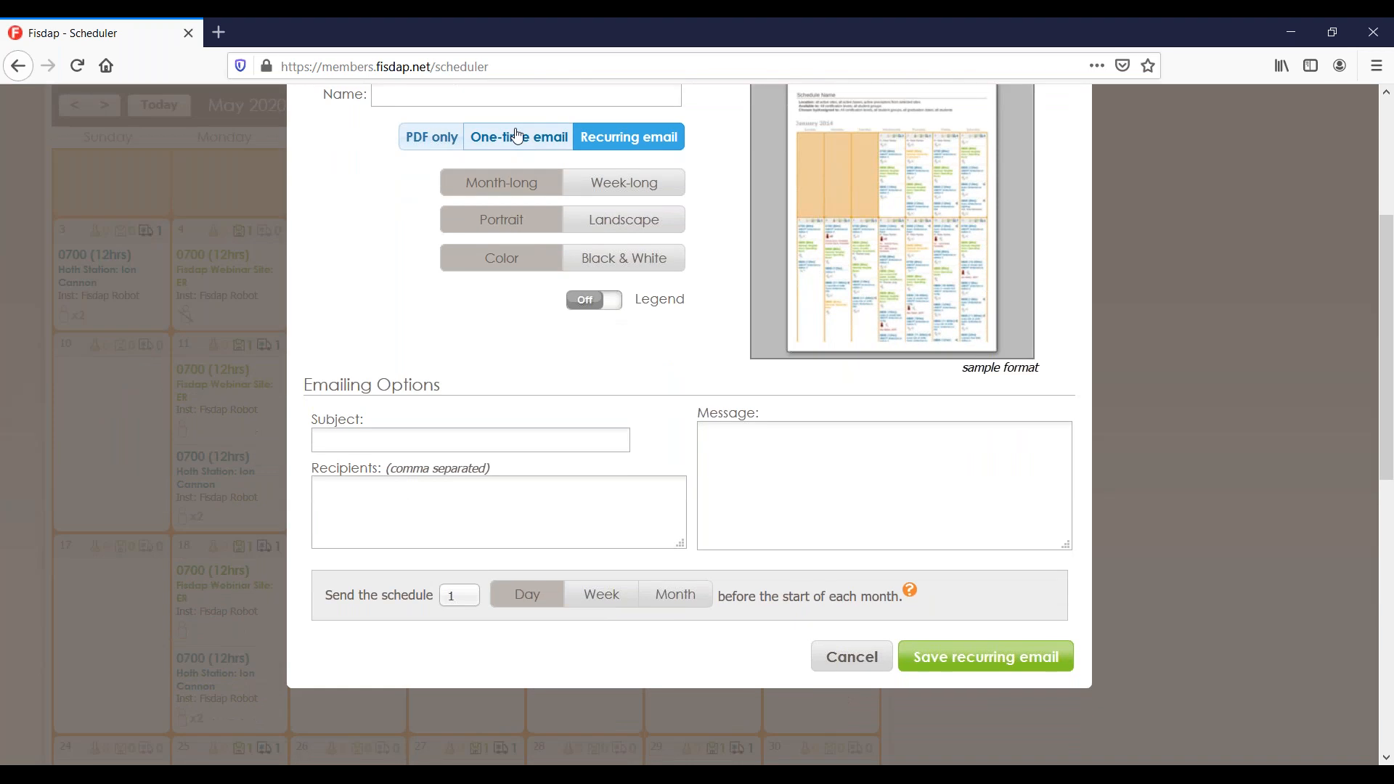
left_click(518, 137)
left_click(591, 148)
left_click(596, 189)
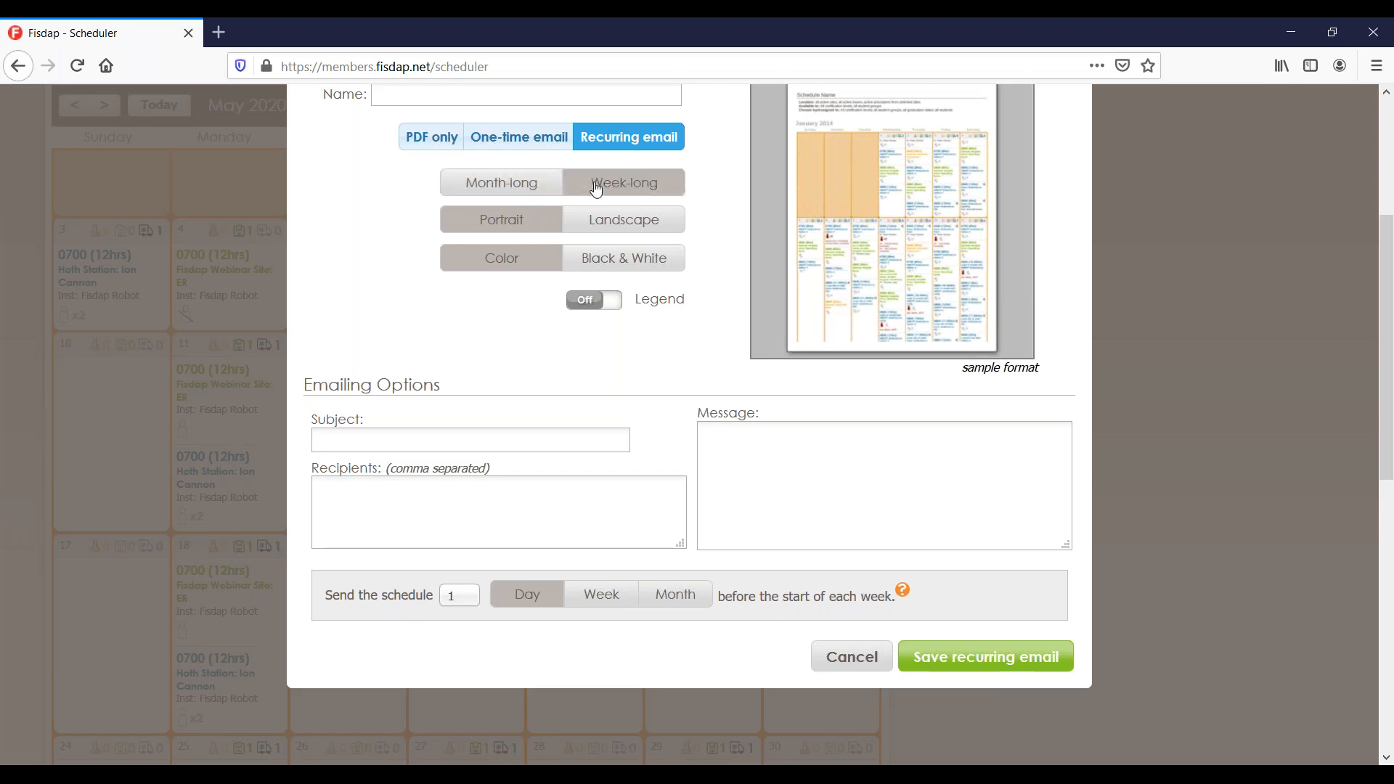
scroll(597, 189, "up", 2)
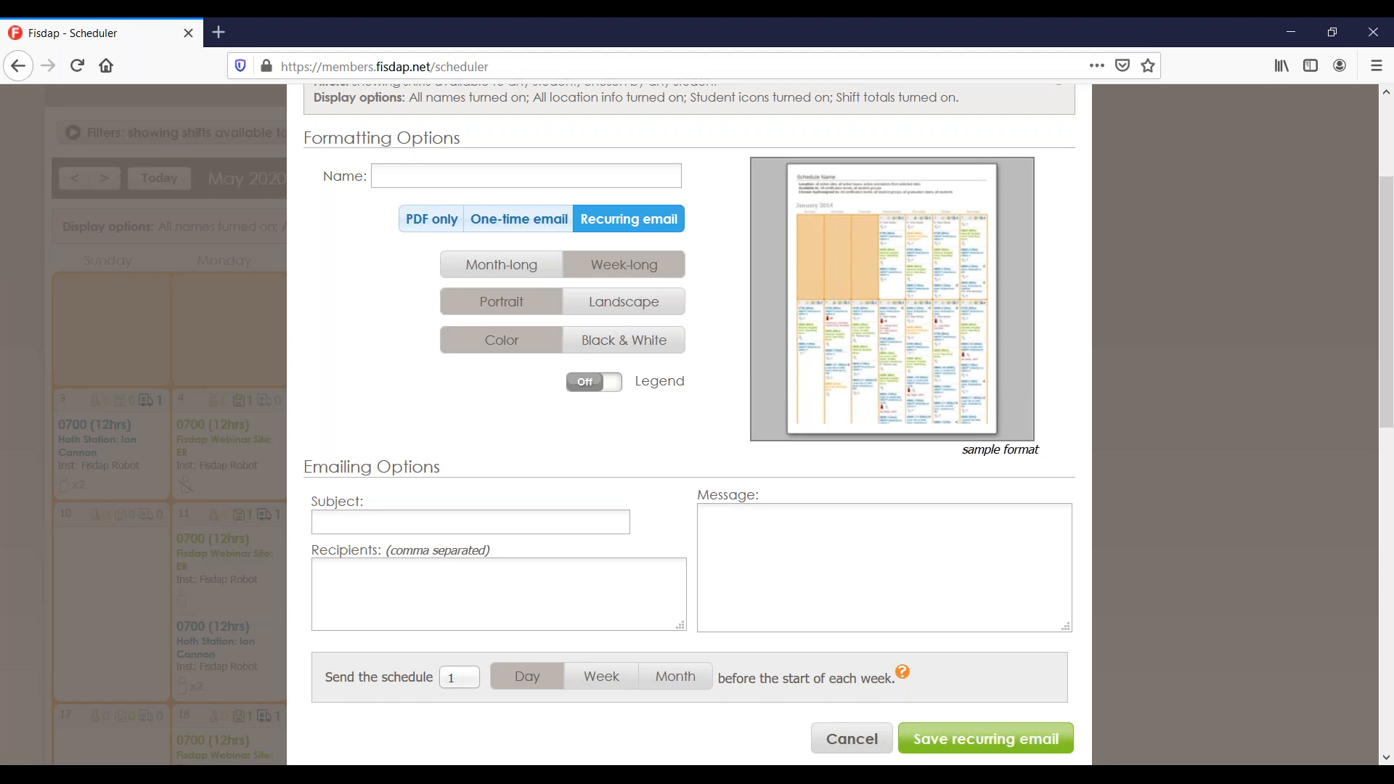
left_click(851, 739)
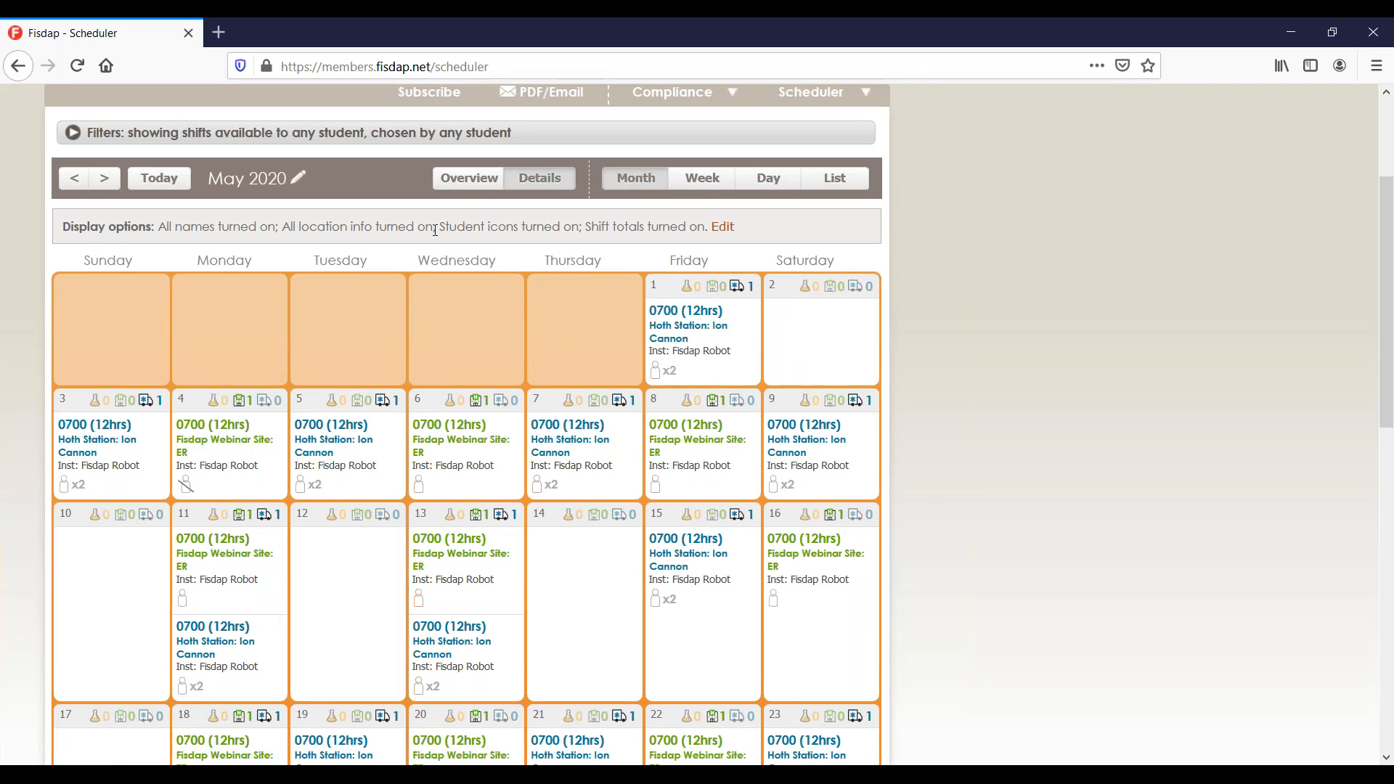
Filter the Scheduler to Fisdap Webinar Site with Available Shifts off and apply it.
scroll(436, 230, "up", 1)
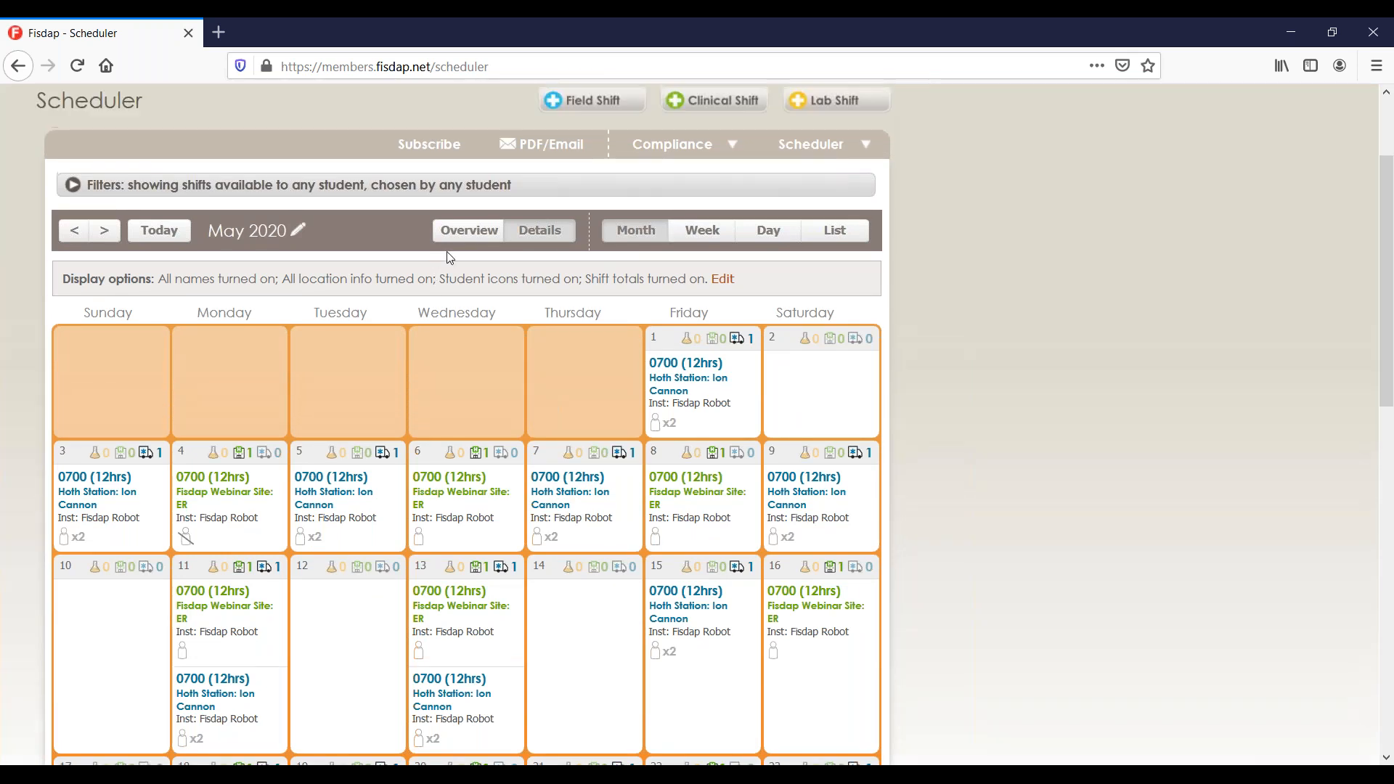
left_click(410, 186)
left_click(248, 270)
type("fis")
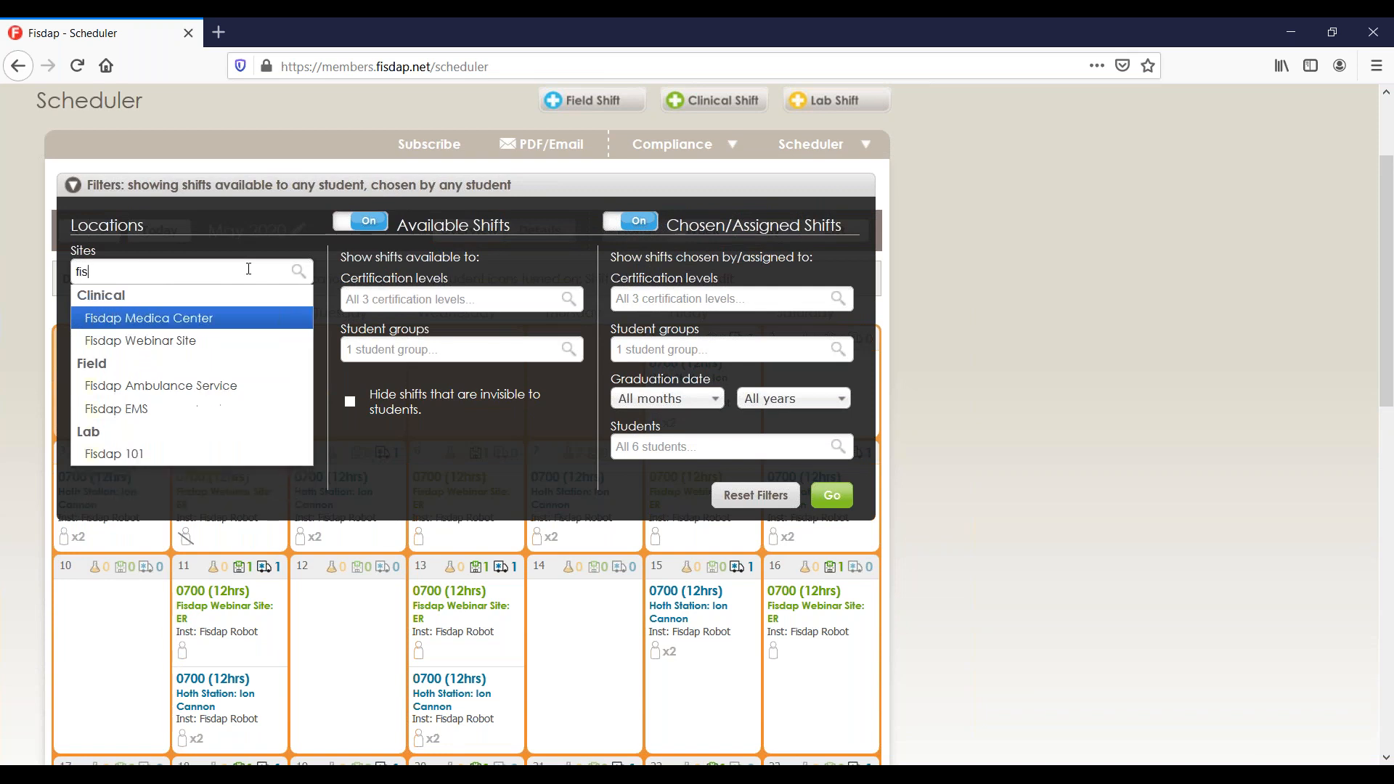
left_click(179, 336)
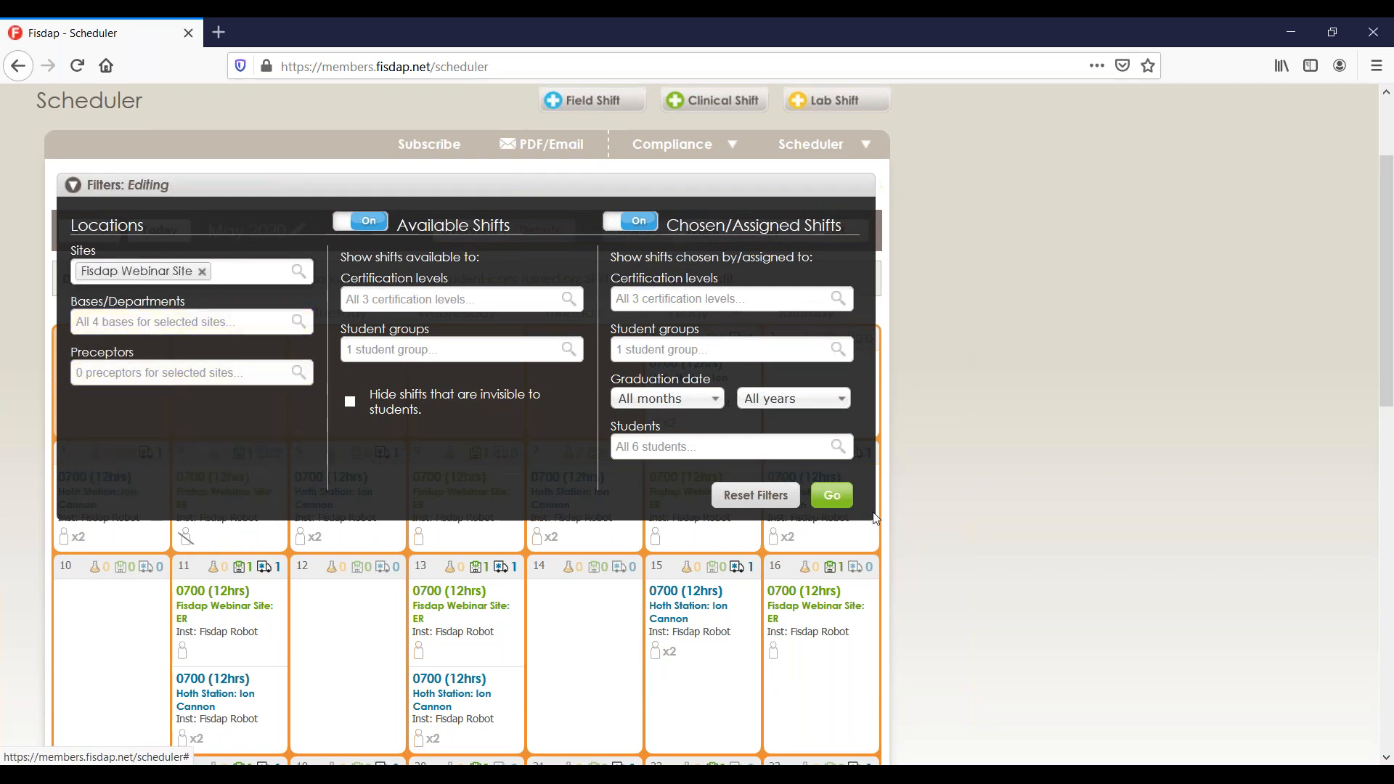
left_click(350, 220)
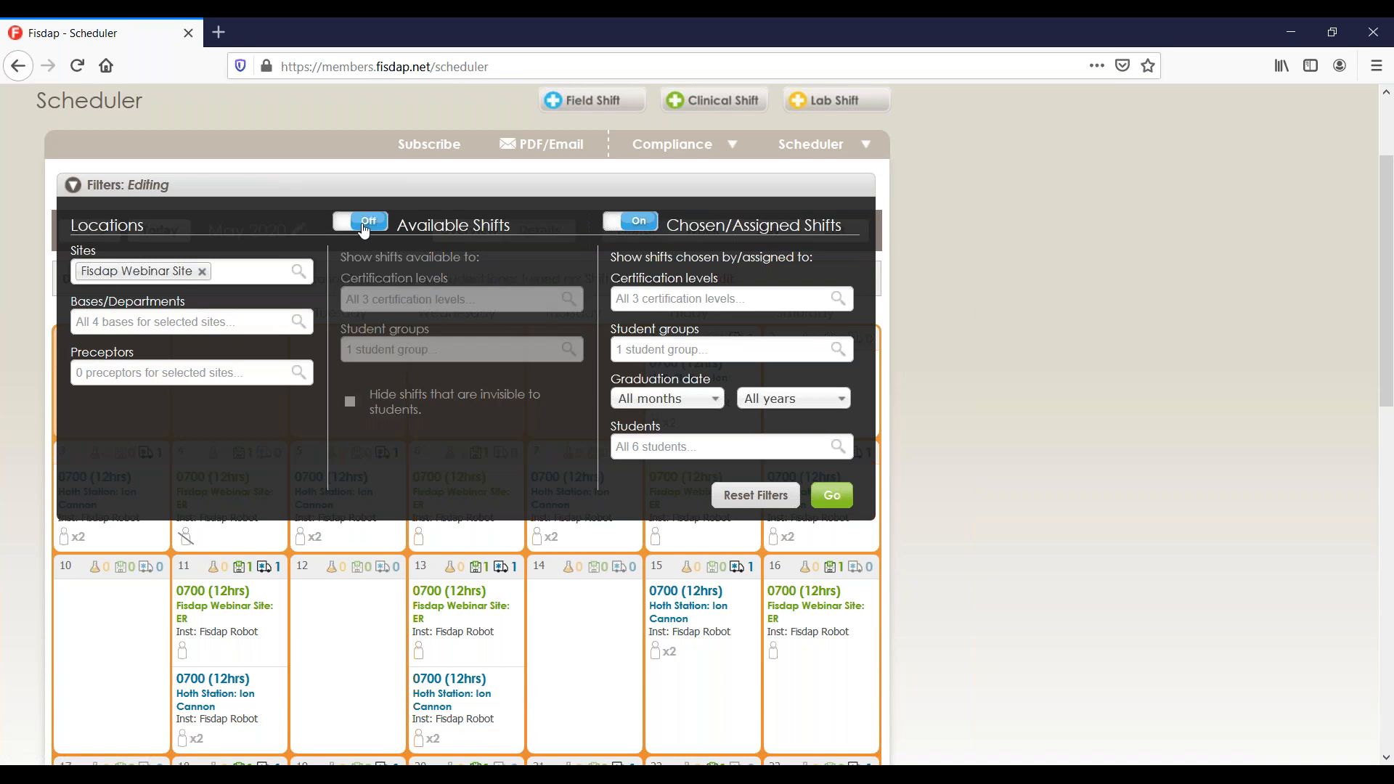
left_click(833, 496)
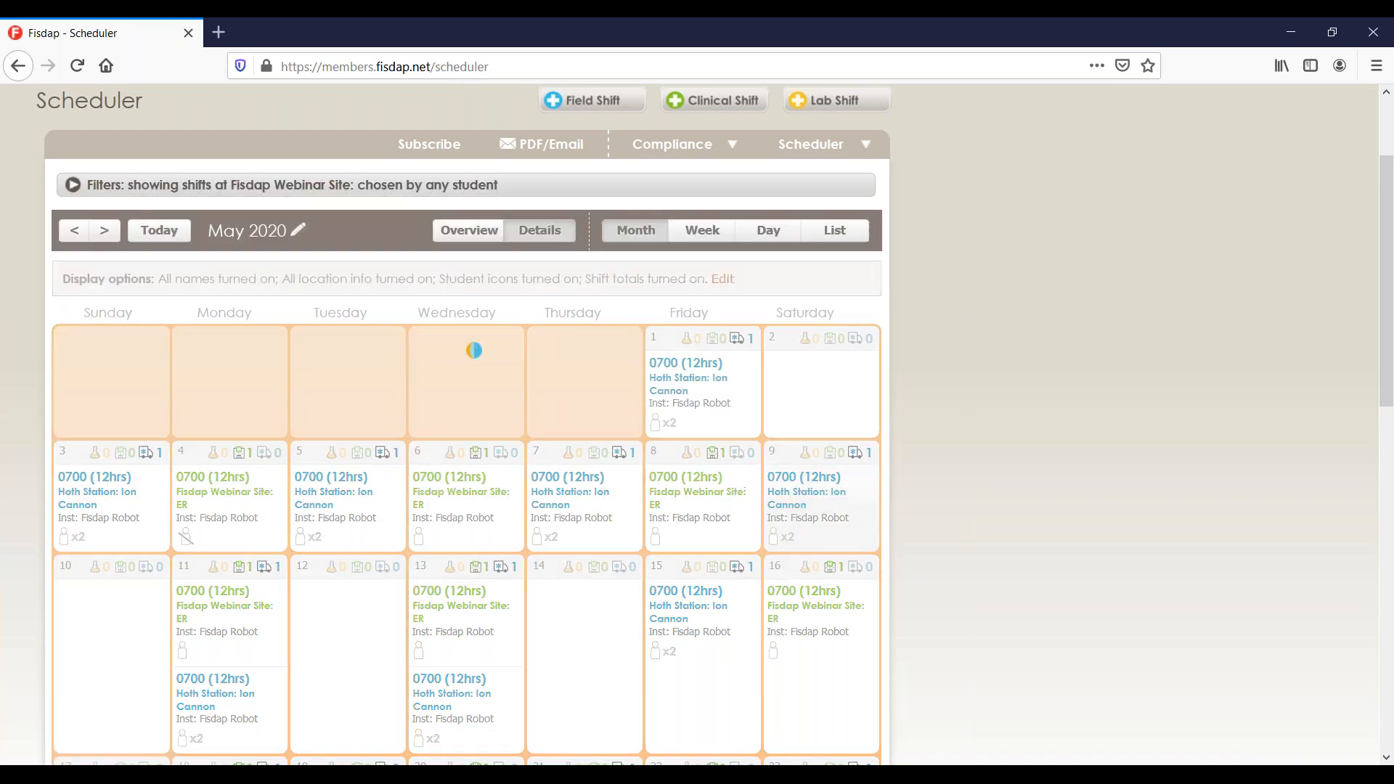
scroll(580, 546, "up", 2)
scroll(581, 555, "down", 3)
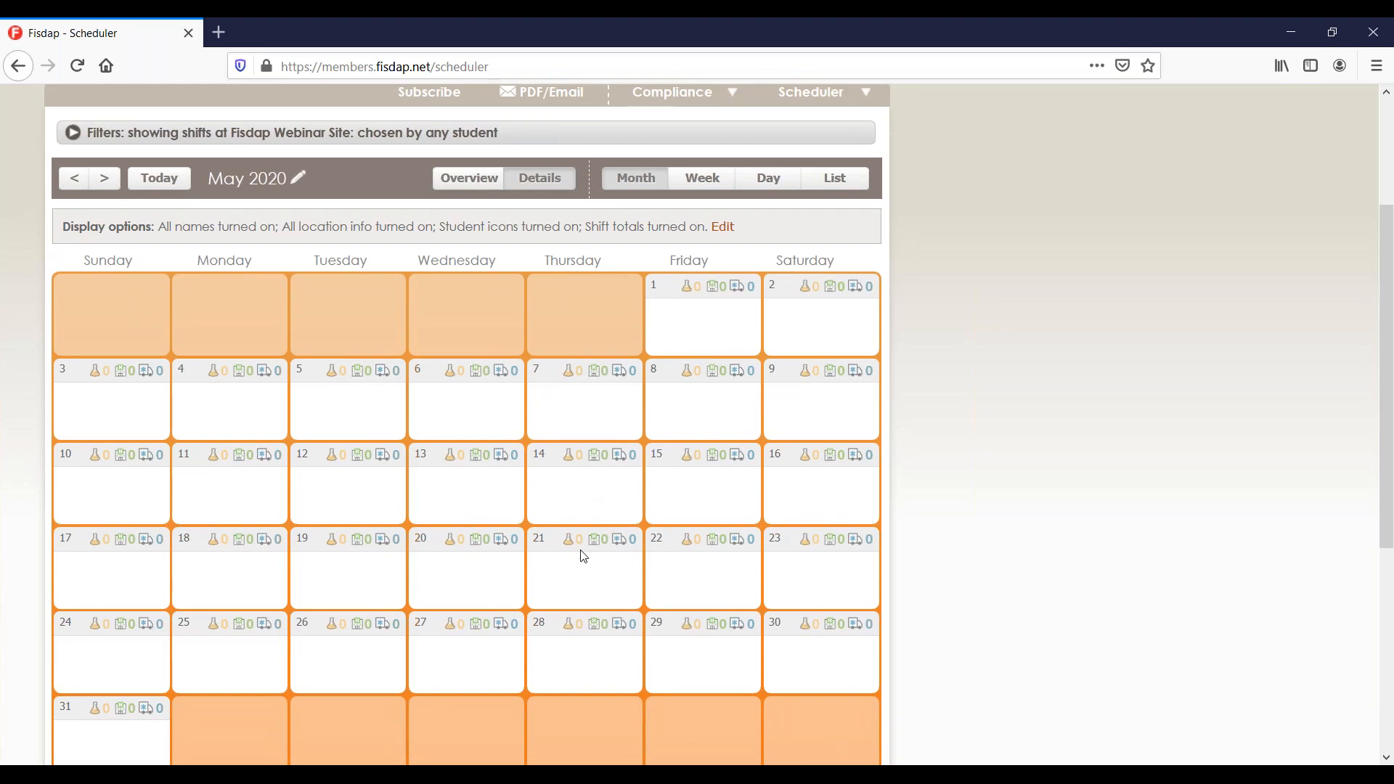
scroll(583, 556, "up", 3)
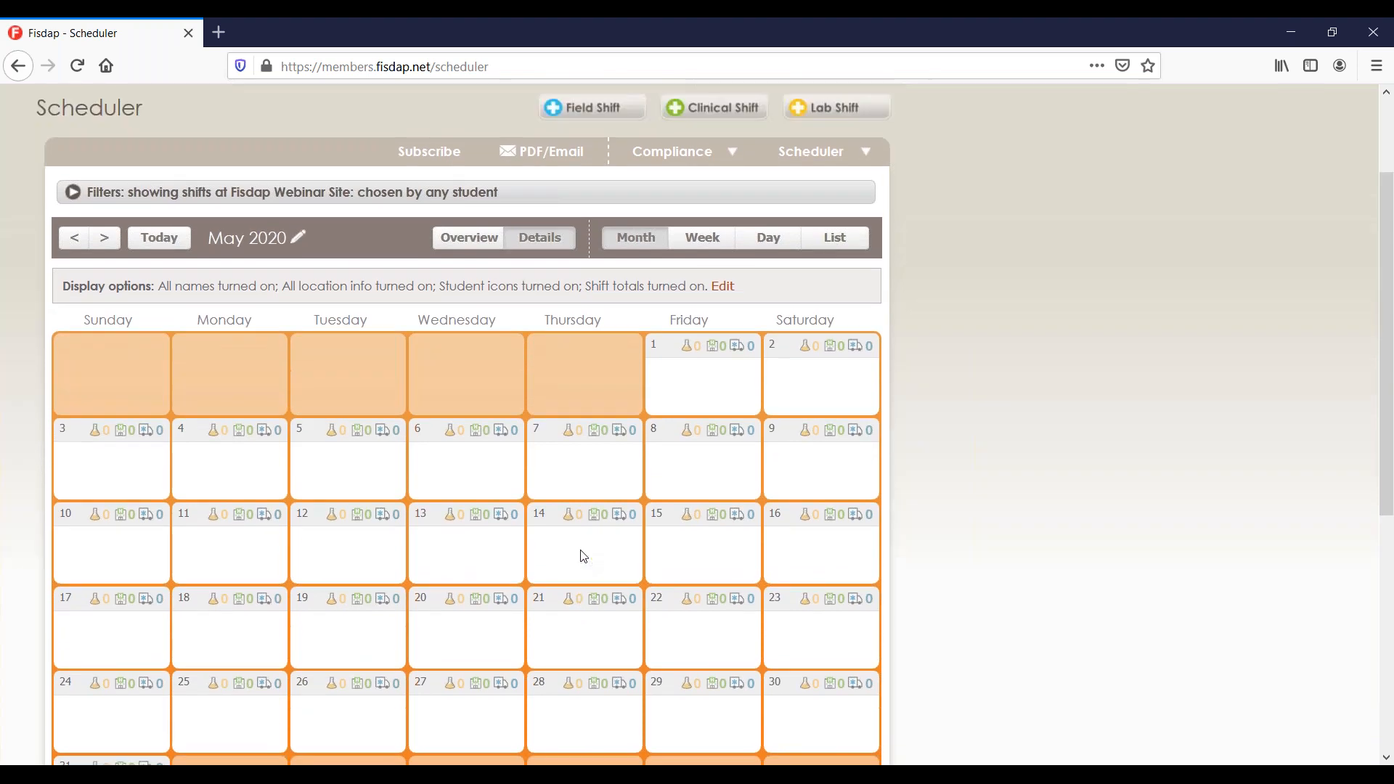
left_click(540, 201)
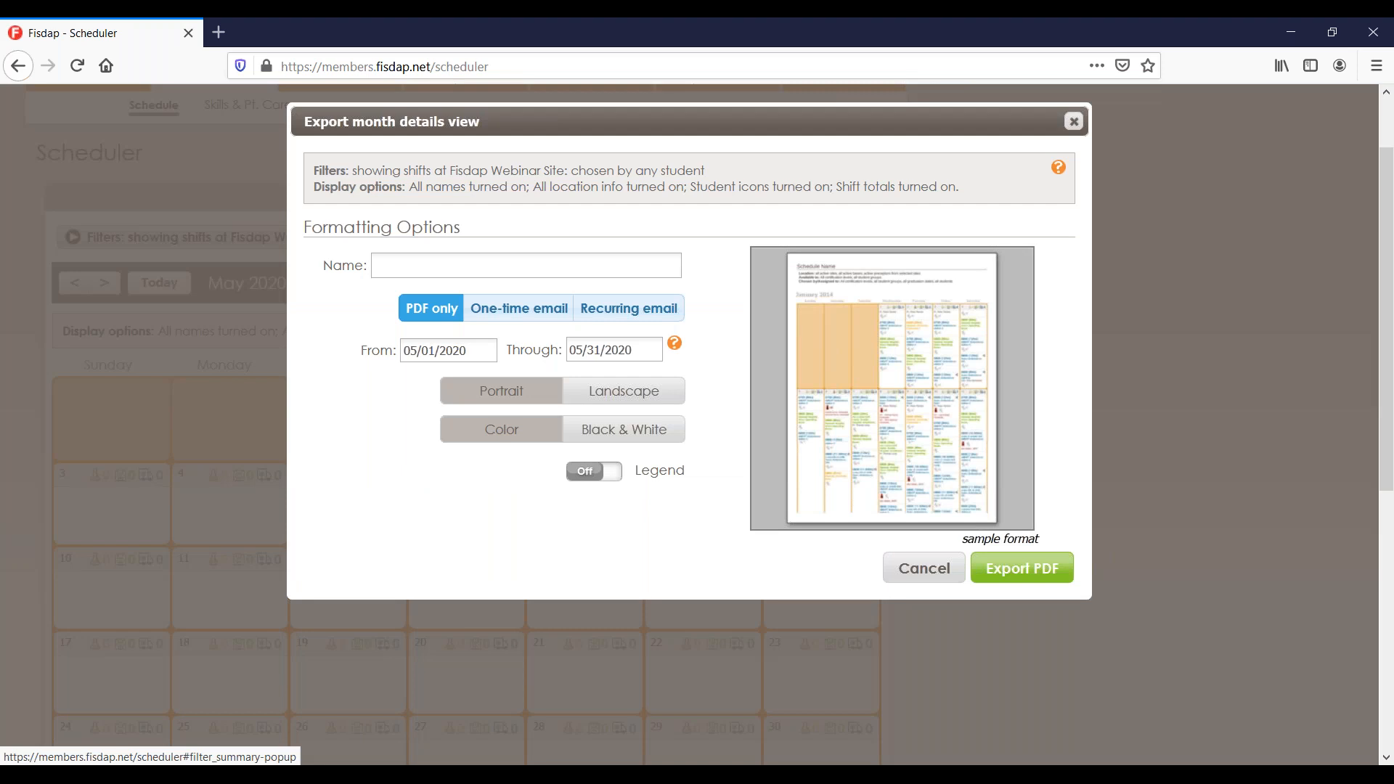
left_click(672, 310)
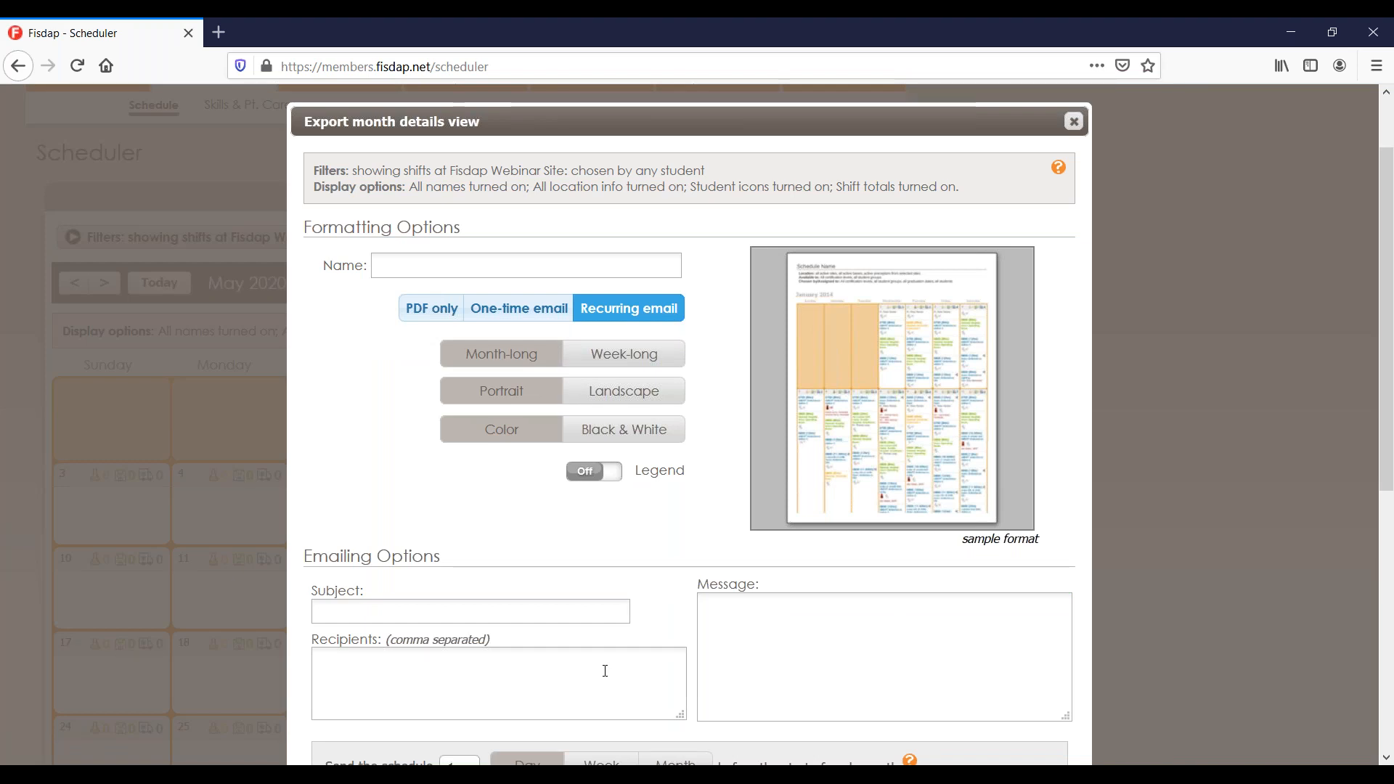
scroll(605, 671, "down", 4)
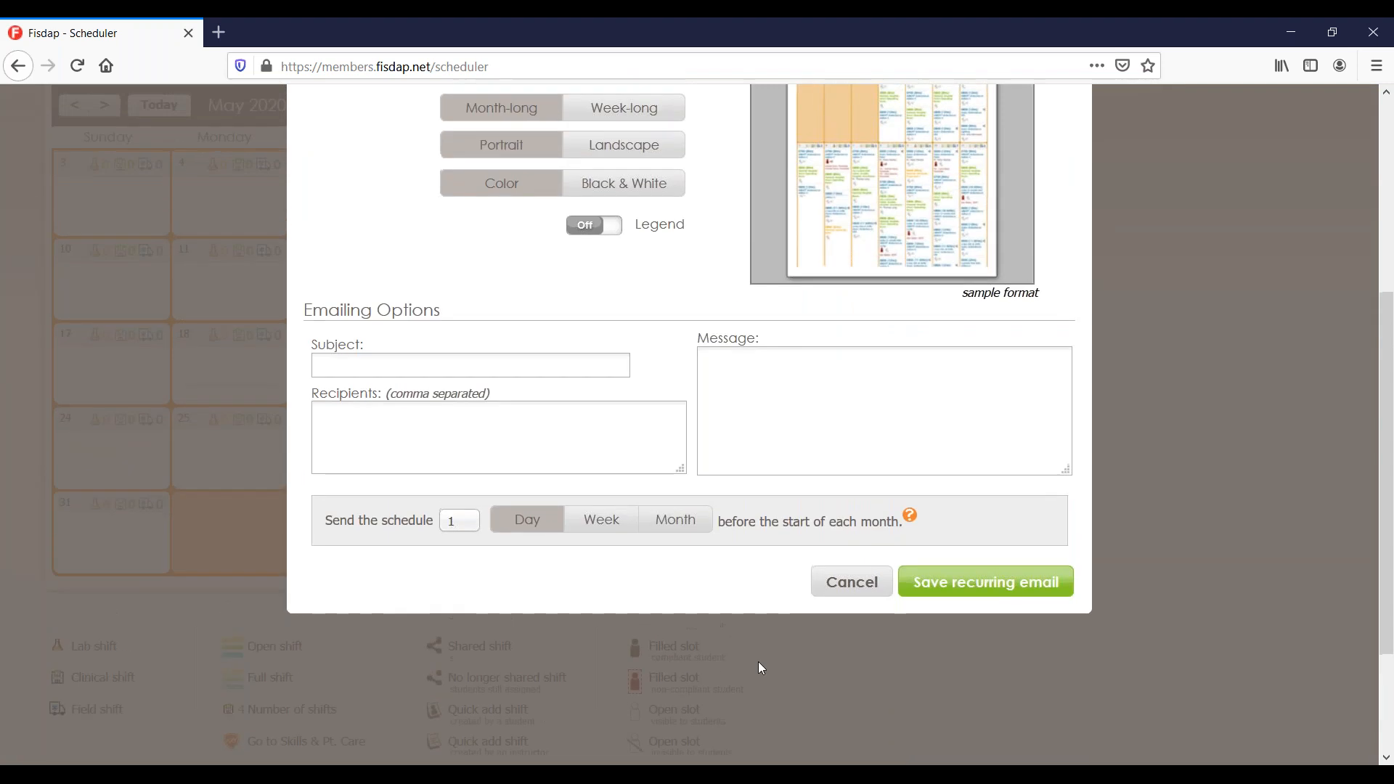
left_click(852, 582)
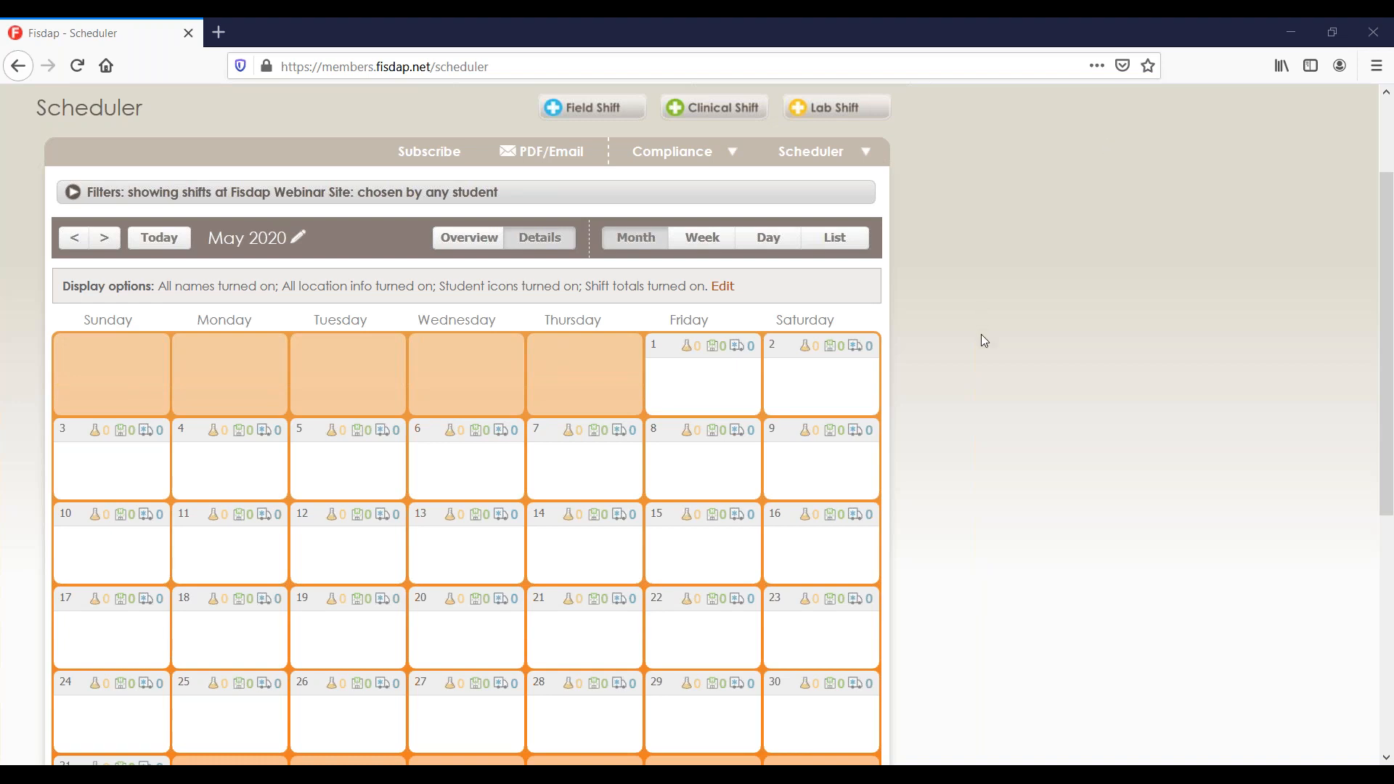
Switch to PowerPoint and present the Scheduler Settings title slide full screen.
key("alt+Tab")
key("Right")
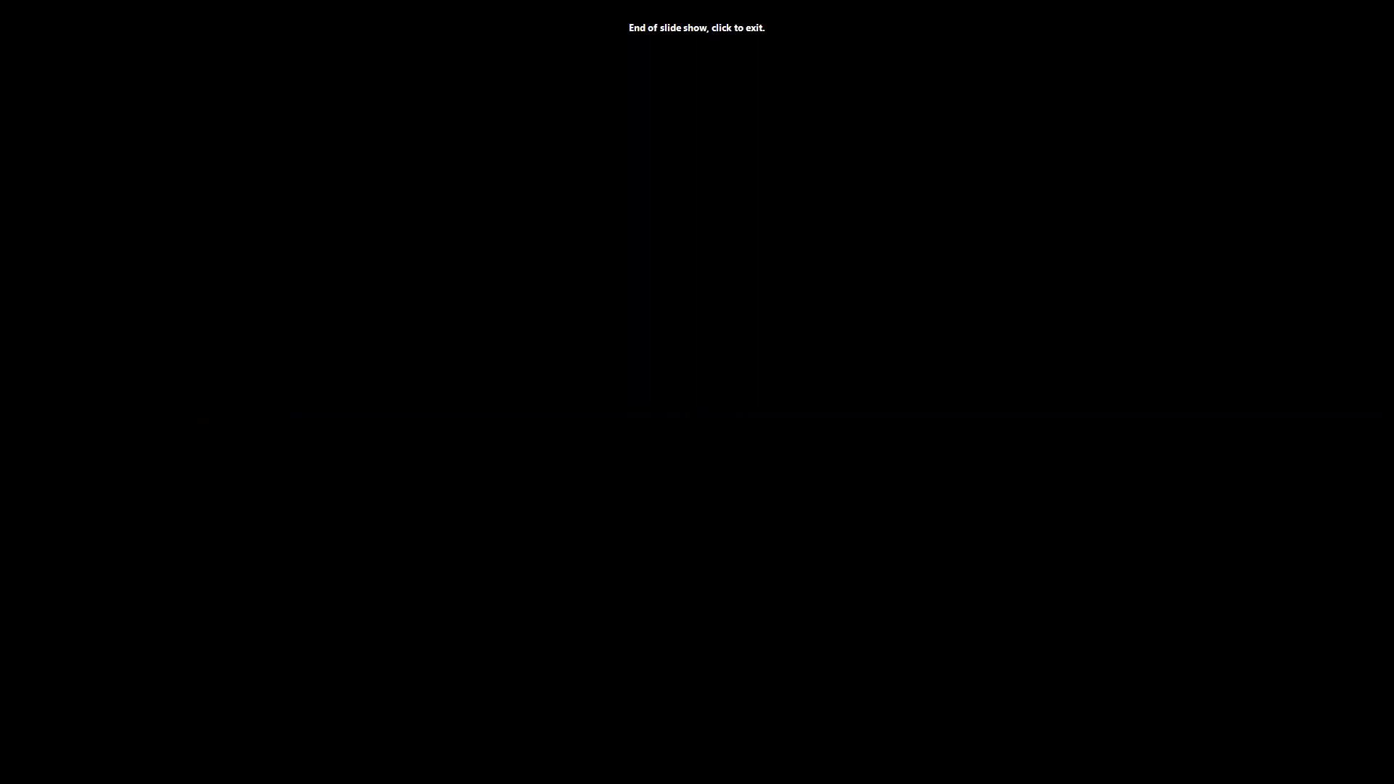
key("Escape")
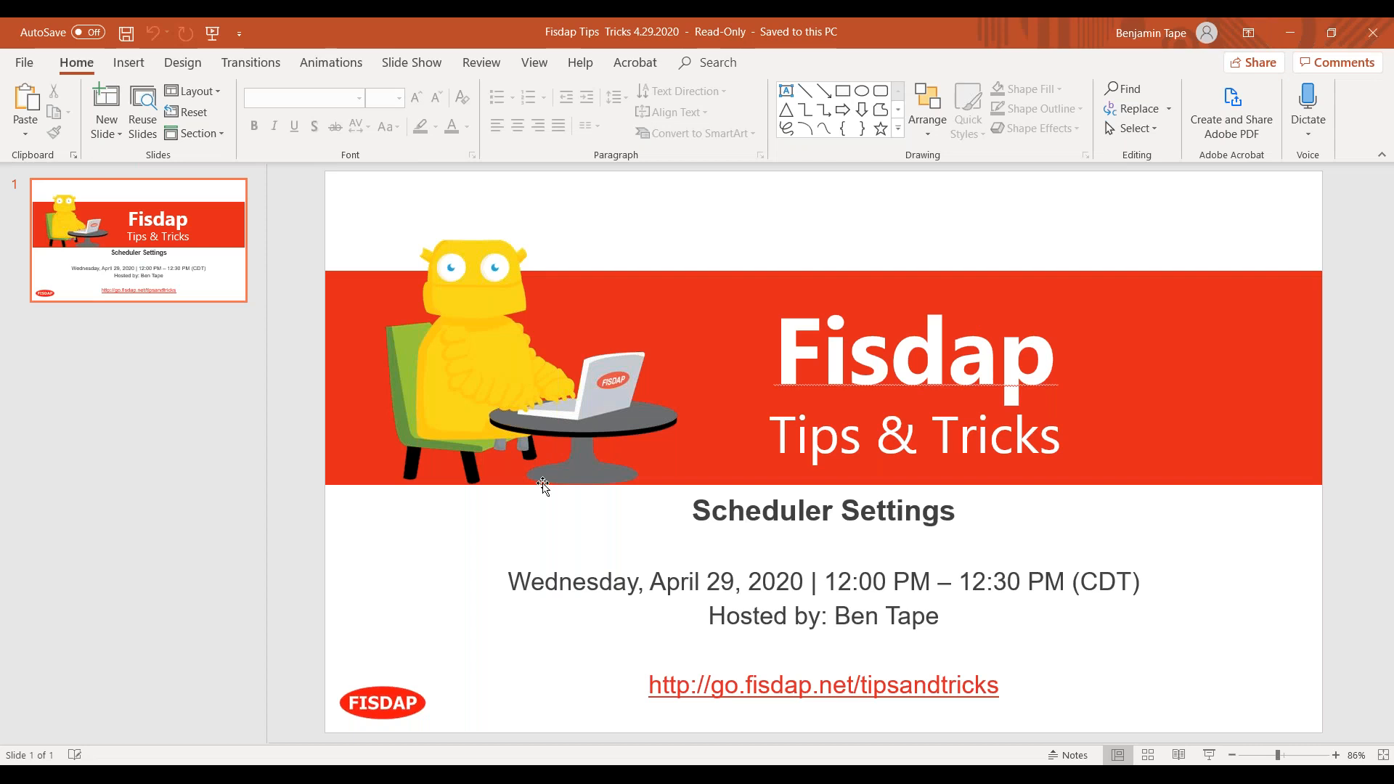
left_click(1207, 755)
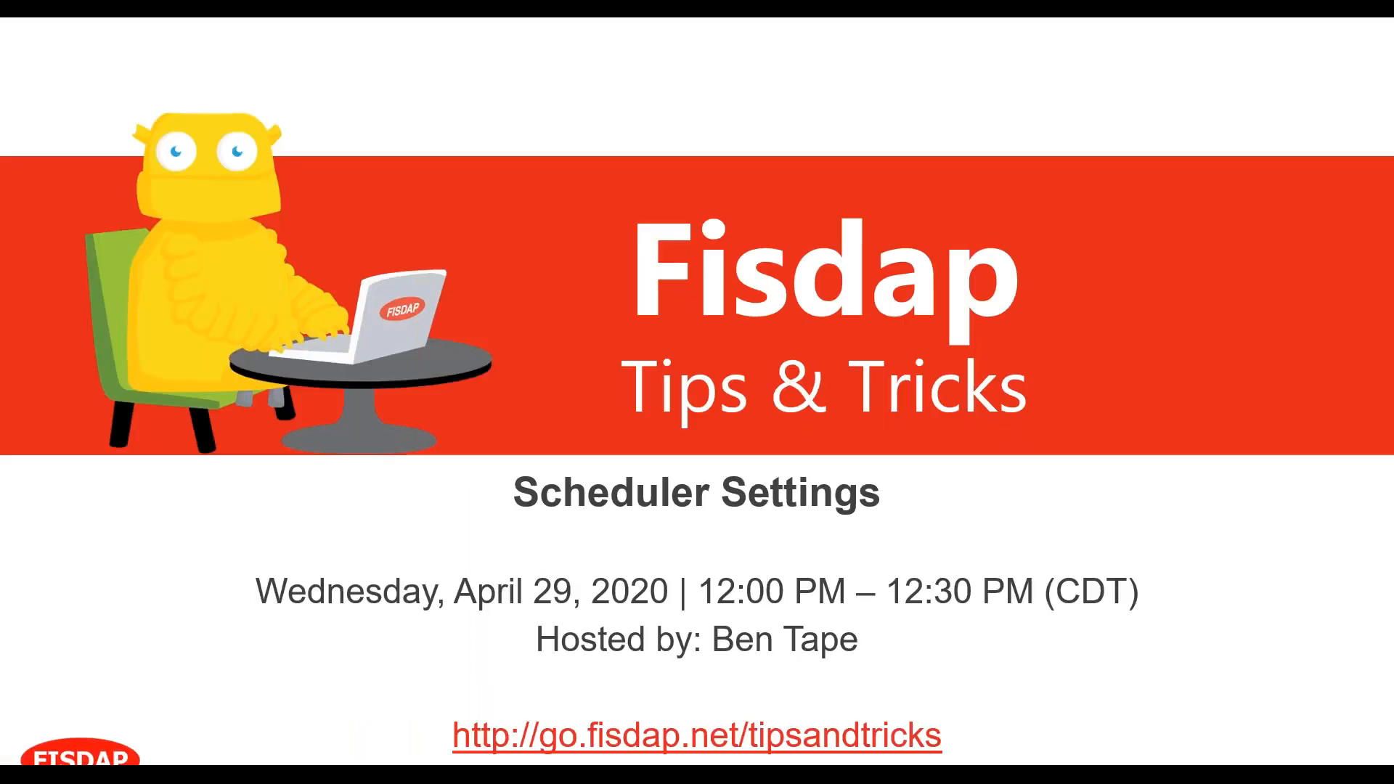